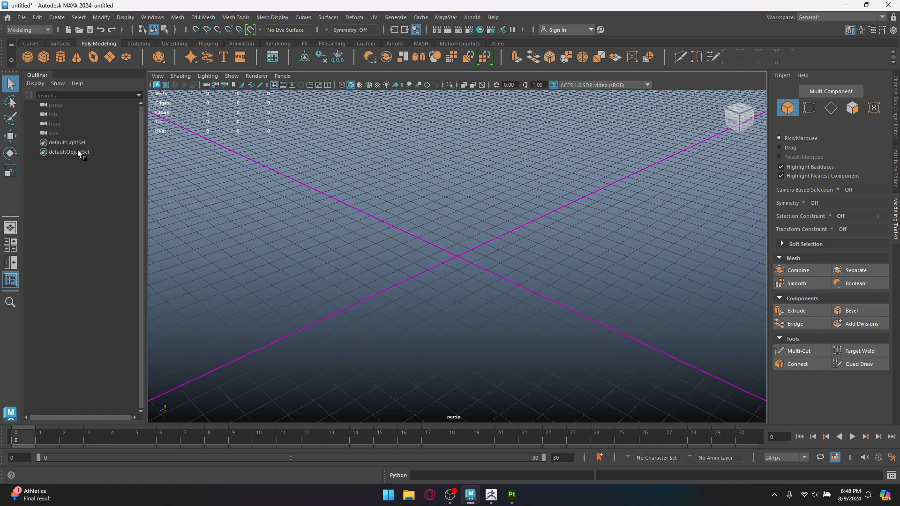
Create a polygon cube scaled uniformly to about 89.65 and raise it about 44.8 cm to sit on the grid
{"action": "left_click", "coordinate": [44, 57]}
{"action": "key", "text": "r"}
{"action": "mouse_move", "coordinate": [466, 257]}
{"action": "left_mouse_down"}
{"action": "mouse_move", "coordinate": [685, 267]}
{"action": "mouse_move", "coordinate": [463, 262]}
{"action": "mouse_move", "coordinate": [521, 251]}
{"action": "mouse_move", "coordinate": [457, 265]}
{"action": "left_mouse_up"}
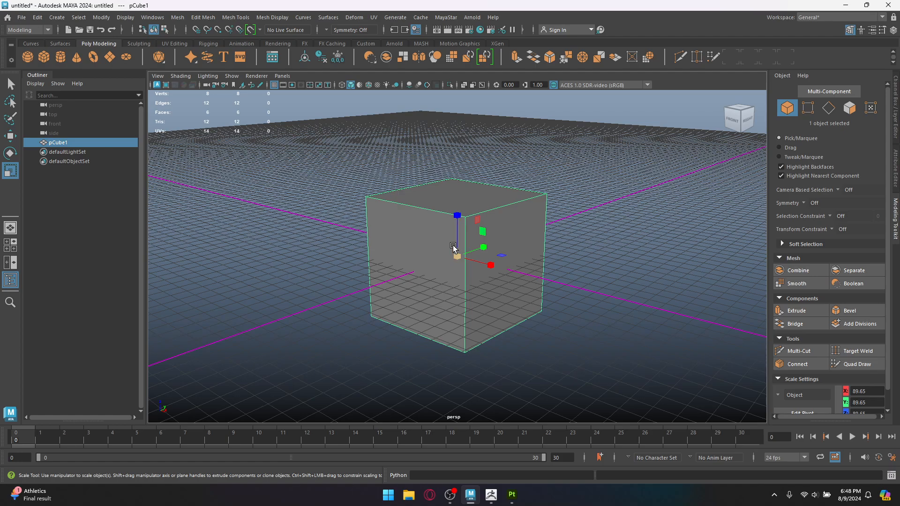
{"action": "key", "text": "w"}
{"action": "left_click_drag", "start_coordinate": [457, 236], "coordinate": [479, 177]}
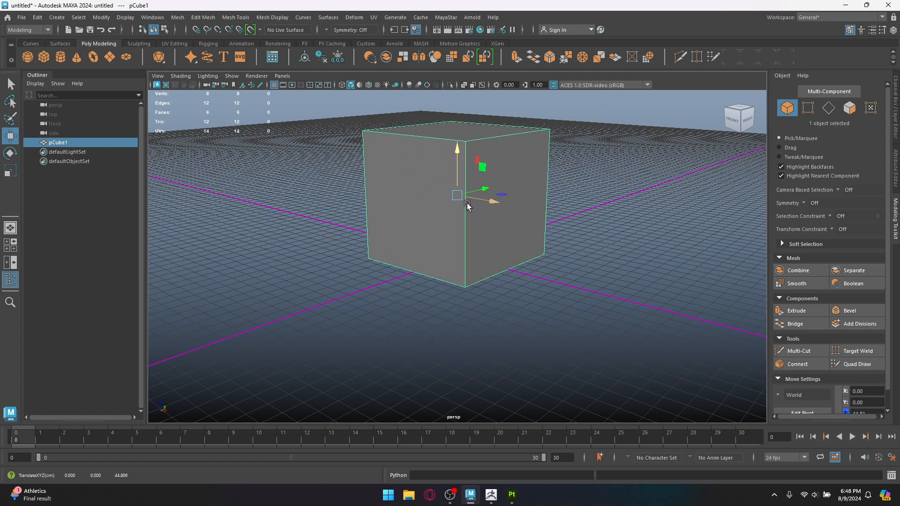
Show the cube's attributes and switch it to face selection
{"action": "key", "text": "ctrl+a"}
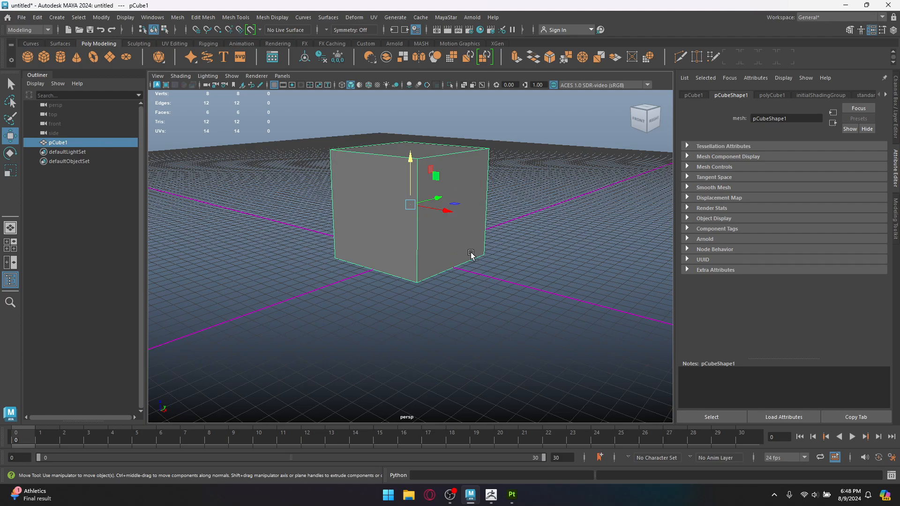
{"action": "left_click_drag", "start_coordinate": [472, 254], "coordinate": [464, 282], "text": "alt"}
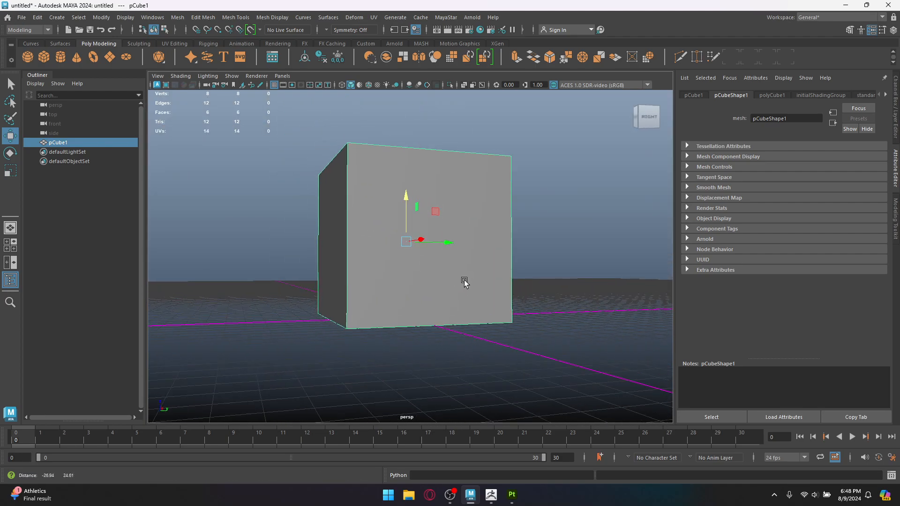
{"action": "key", "text": "F11"}
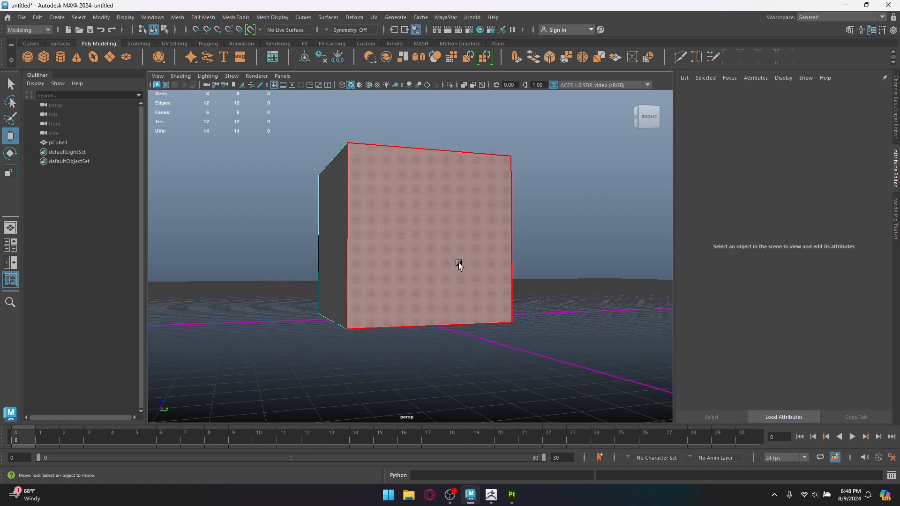
{"action": "left_click", "coordinate": [489, 249]}
{"action": "left_click_drag", "start_coordinate": [537, 293], "coordinate": [358, 236], "text": "alt"}
{"action": "left_click", "coordinate": [407, 303]}
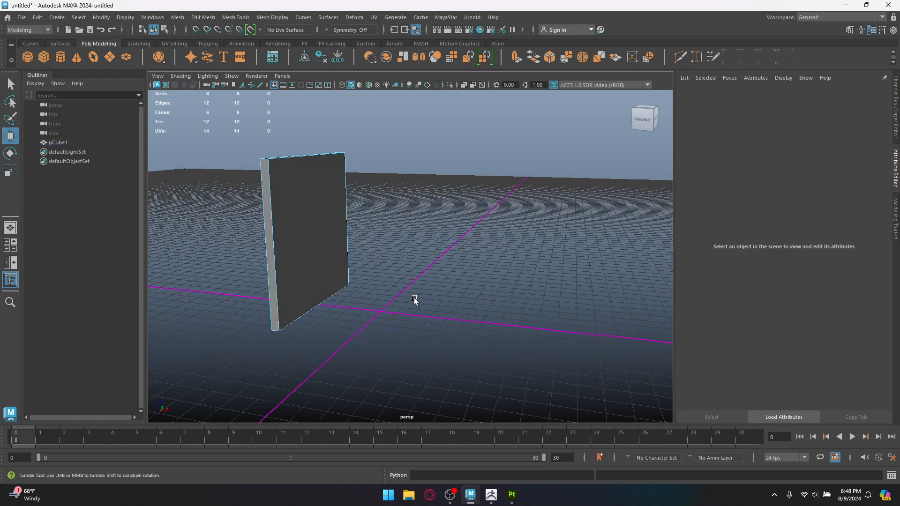
{"action": "left_click_drag", "start_coordinate": [414, 297], "coordinate": [388, 316], "text": "alt"}
{"action": "key", "text": "ctrl+z"}
{"action": "key", "text": "ctrl+z"}
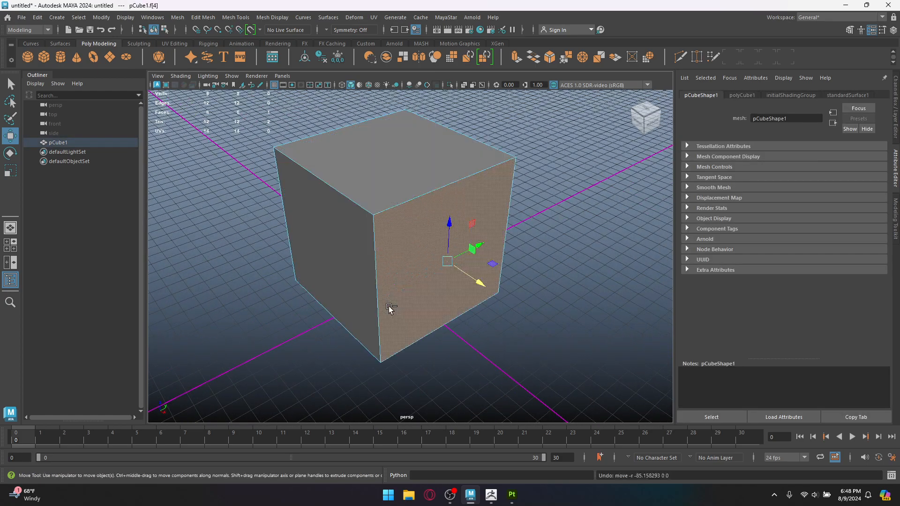
{"action": "key", "text": "ctrl+z"}
Inset the cube's top face with Extrude and push the inner face down to hollow out the cube
{"action": "left_click", "coordinate": [367, 206]}
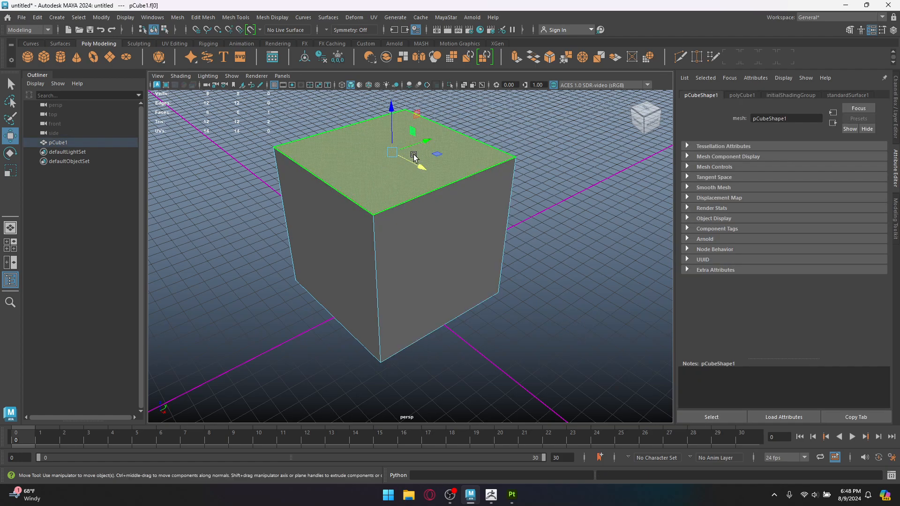
{"action": "key", "text": "ctrl+e"}
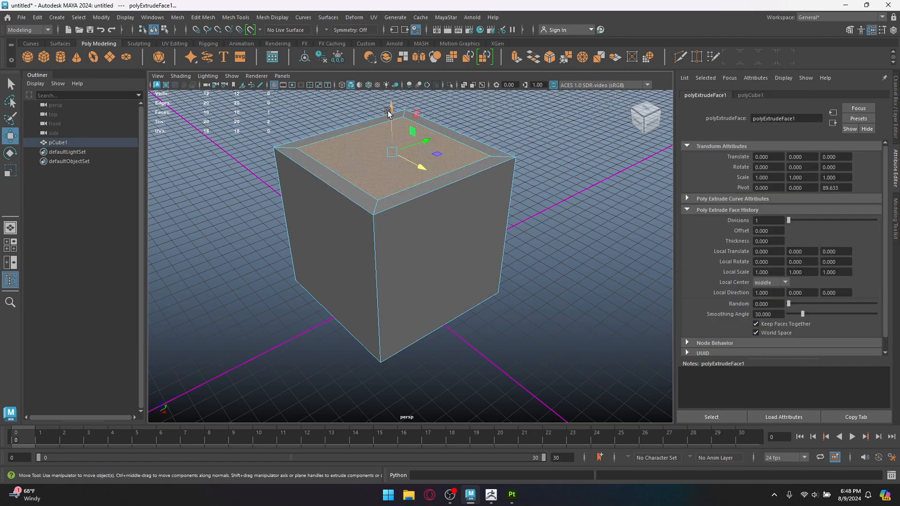
{"action": "left_click_drag", "start_coordinate": [392, 109], "coordinate": [392, 261]}
{"action": "key", "text": "ctrl+e"}
Insert an edge loop around the outer walls just below the upper rim with Multi-Cut
{"action": "left_click", "coordinate": [469, 272]}
{"action": "left_click_drag", "start_coordinate": [478, 268], "coordinate": [526, 242], "text": "alt"}
{"action": "middle_click_drag", "start_coordinate": [524, 214], "coordinate": [520, 247], "text": "alt"}
{"action": "right_click_drag", "start_coordinate": [500, 225], "coordinate": [576, 220], "text": "alt"}
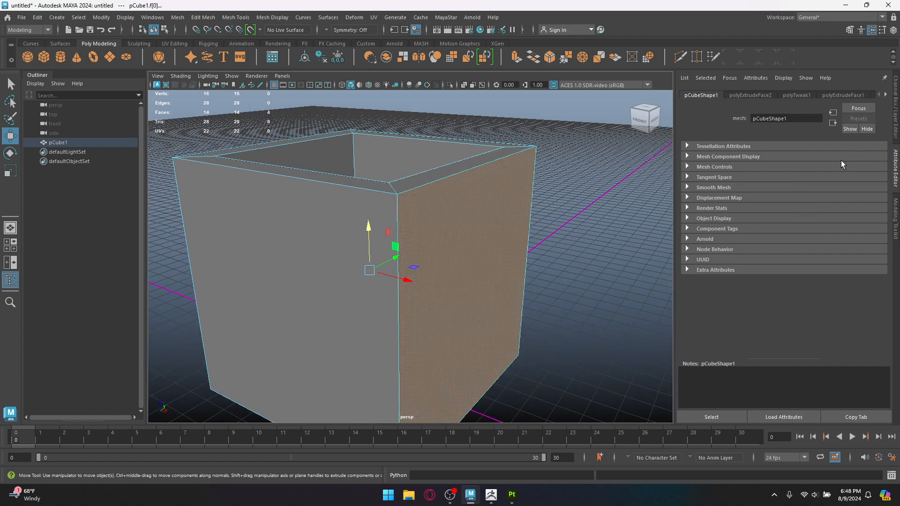
{"action": "left_click", "coordinate": [895, 225]}
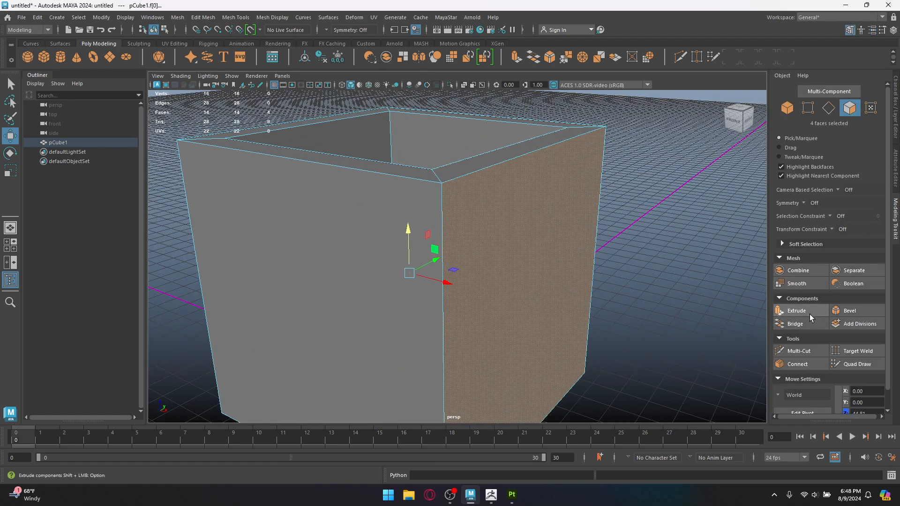
{"action": "left_click", "coordinate": [799, 351]}
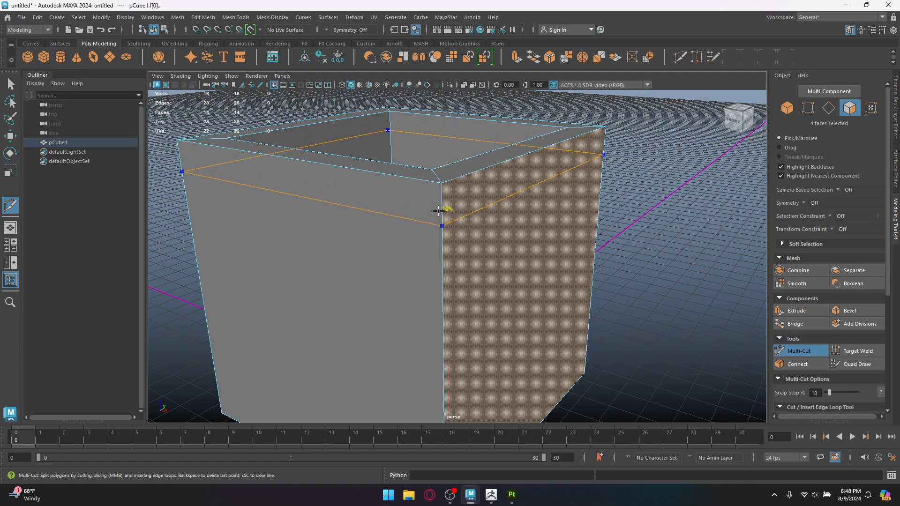
{"action": "left_click", "coordinate": [439, 211], "text": "ctrl"}
Extrude the four outer faces of the upper band with thickness 5.8 and offset 2.1, and return to object mode
{"action": "key", "text": "w"}
{"action": "left_click", "coordinate": [414, 196]}
{"action": "double_click", "coordinate": [462, 201], "text": "shift"}
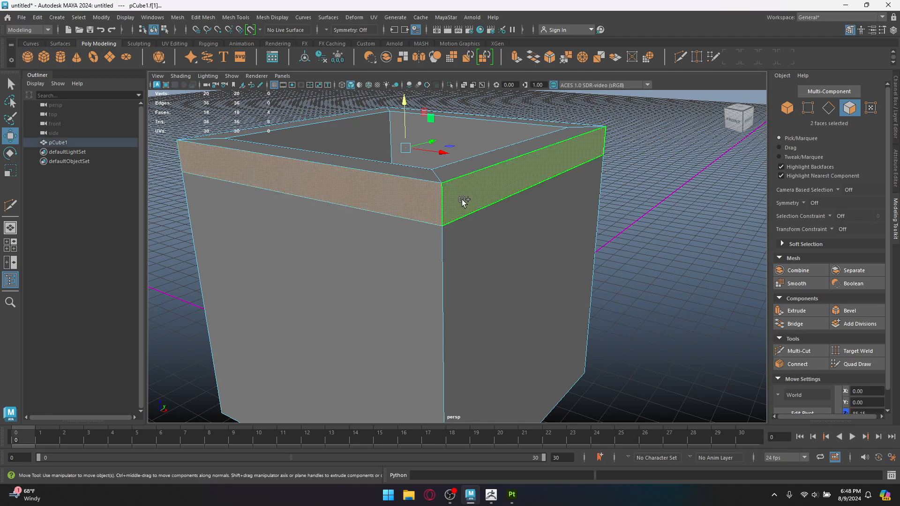
{"action": "left_click_drag", "start_coordinate": [483, 243], "coordinate": [557, 274], "text": "alt"}
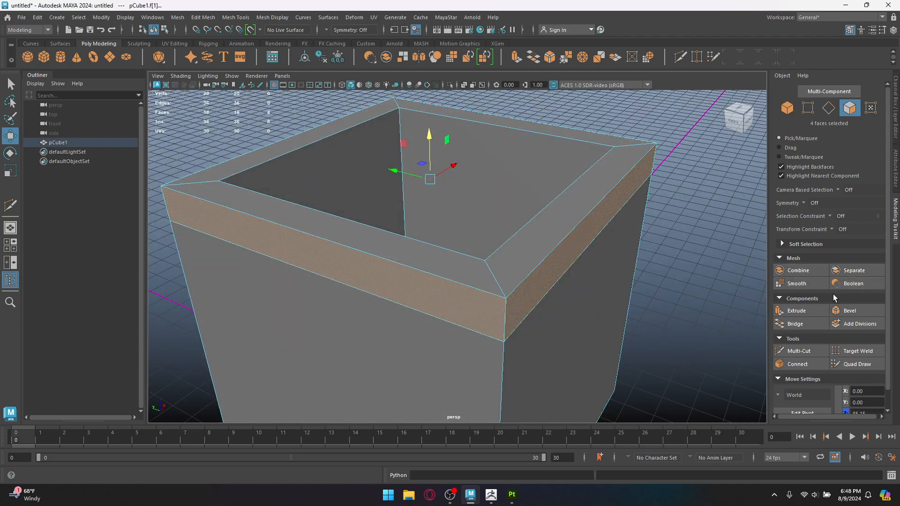
{"action": "left_click", "coordinate": [850, 311]}
{"action": "key", "text": "ctrl+z"}
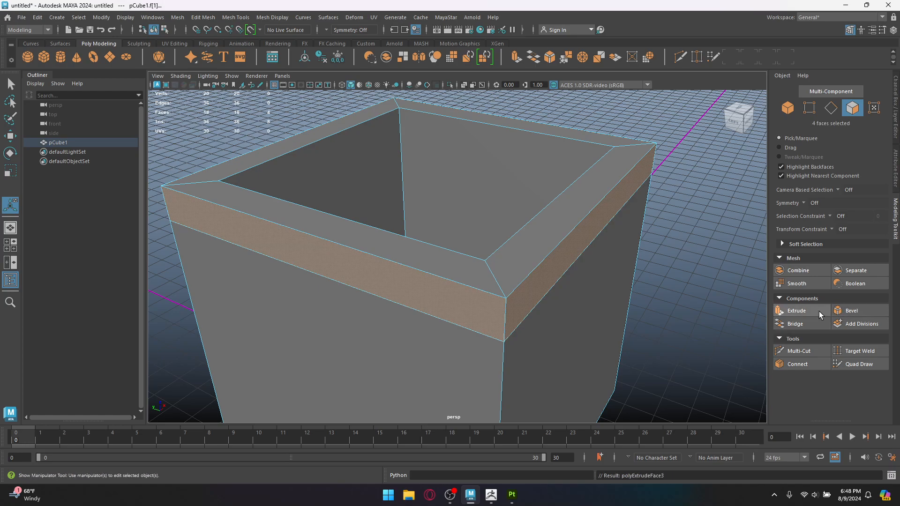
{"action": "left_click", "coordinate": [797, 310]}
{"action": "left_click_drag", "start_coordinate": [549, 297], "coordinate": [615, 328], "text": "alt"}
{"action": "left_click_drag", "start_coordinate": [673, 293], "coordinate": [702, 290]}
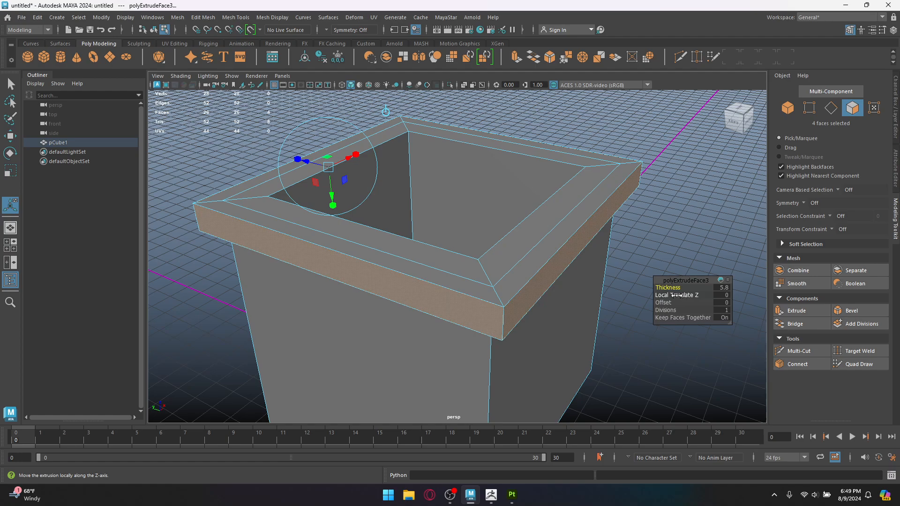
{"action": "left_click_drag", "start_coordinate": [674, 304], "coordinate": [579, 263]}
{"action": "right_click", "coordinate": [554, 231]}
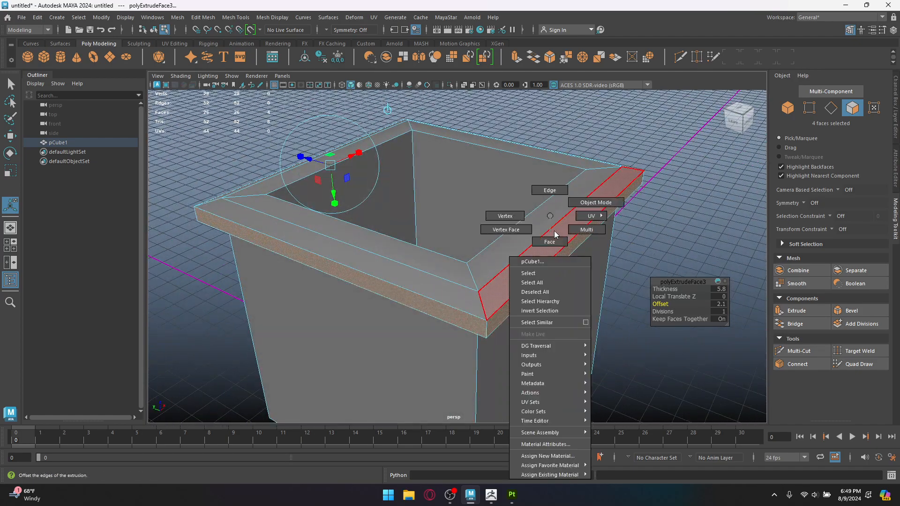
{"action": "right_click_drag", "start_coordinate": [554, 230], "coordinate": [596, 203]}
{"action": "left_click", "coordinate": [660, 204]}
Select all vertices of the rim and scale them outward so the walls flare toward the top
{"action": "scroll", "coordinate": [628, 269], "scroll_direction": "down", "scroll_amount": 6}
{"action": "left_click_drag", "start_coordinate": [627, 269], "coordinate": [530, 261], "text": "alt"}
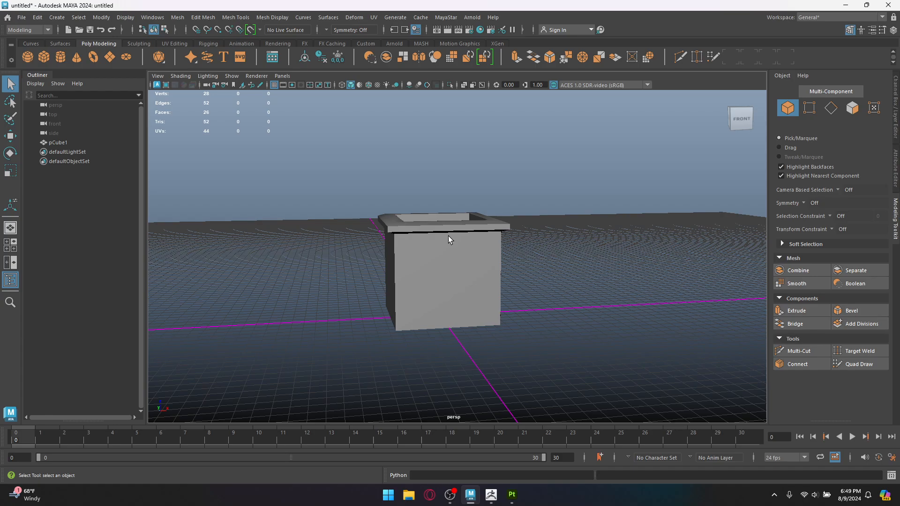
{"action": "right_click_drag", "start_coordinate": [448, 216], "coordinate": [431, 226]}
{"action": "right_click_drag", "start_coordinate": [446, 192], "coordinate": [403, 216]}
{"action": "left_click_drag", "start_coordinate": [330, 179], "coordinate": [555, 263]}
{"action": "scroll", "coordinate": [555, 263], "scroll_direction": "up", "scroll_amount": 3}
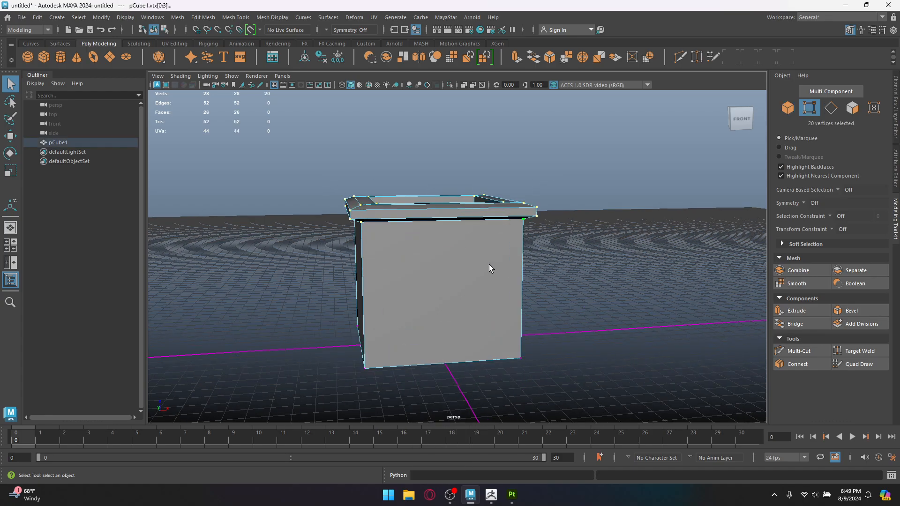
{"action": "key", "text": "r"}
{"action": "left_click_drag", "start_coordinate": [440, 207], "coordinate": [457, 211]}
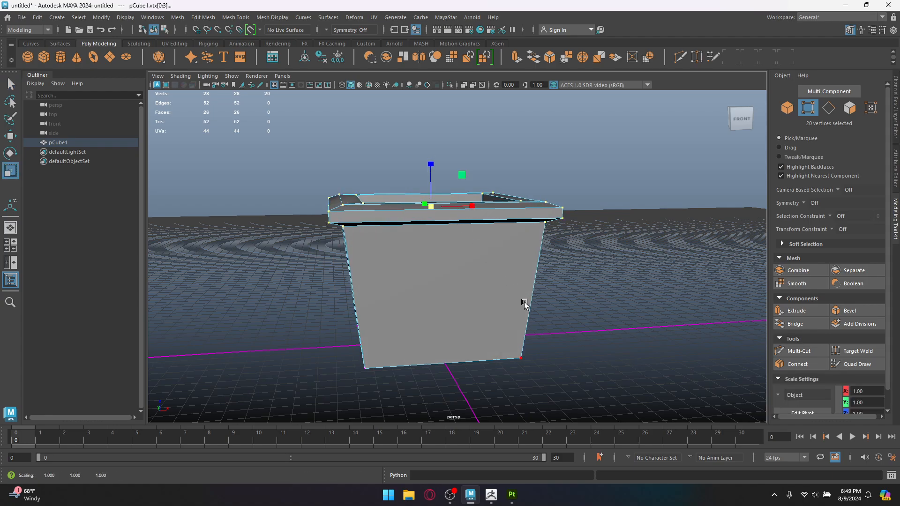
Select the vertices at the base of the body and scale them inward to strengthen the taper
{"action": "left_click_drag", "start_coordinate": [525, 304], "coordinate": [296, 395], "text": "alt"}
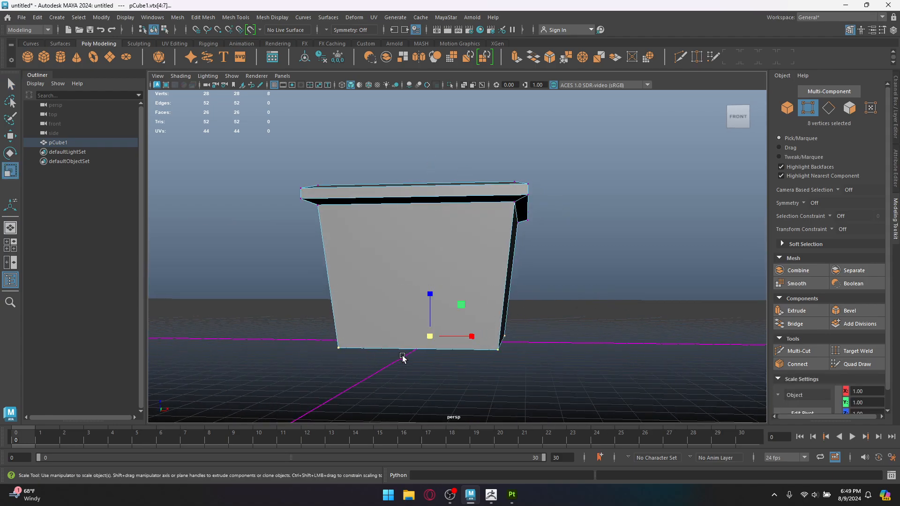
{"action": "left_click_drag", "start_coordinate": [430, 336], "coordinate": [426, 342]}
{"action": "left_click", "coordinate": [453, 387]}
Insert two closely spaced edge loops around the middle of the tapered body with Multi-Cut
{"action": "left_click_drag", "start_coordinate": [454, 388], "coordinate": [506, 323], "text": "alt"}
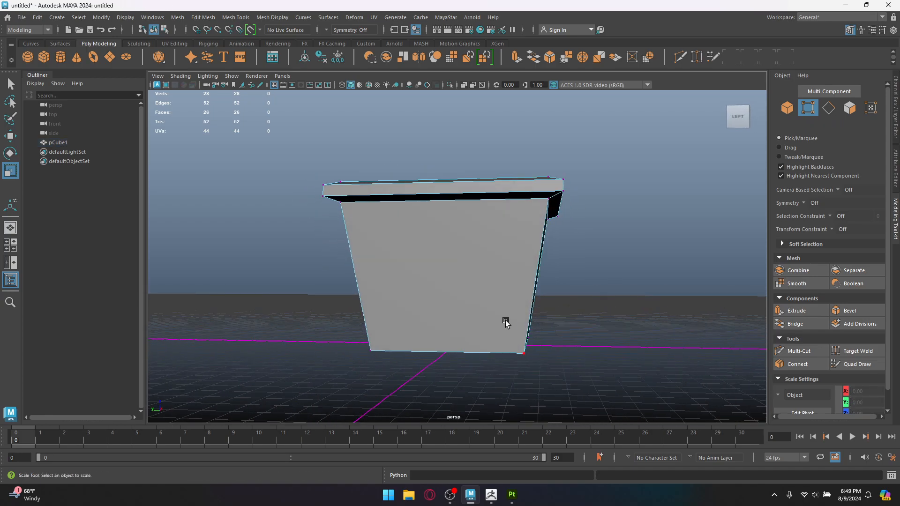
{"action": "scroll", "coordinate": [506, 323], "scroll_direction": "up", "scroll_amount": 2}
{"action": "scroll", "coordinate": [584, 312], "scroll_direction": "up", "scroll_amount": 3}
{"action": "left_click", "coordinate": [797, 351]}
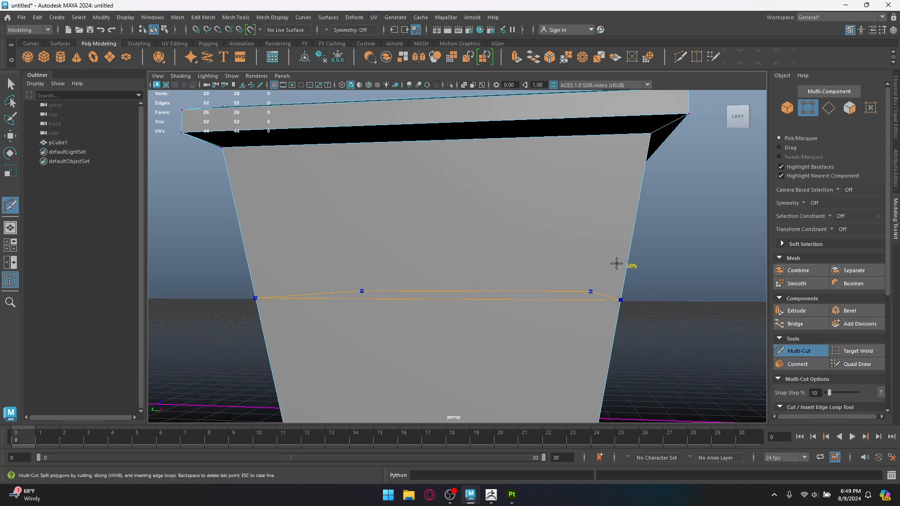
{"action": "left_click", "coordinate": [623, 283], "text": "ctrl"}
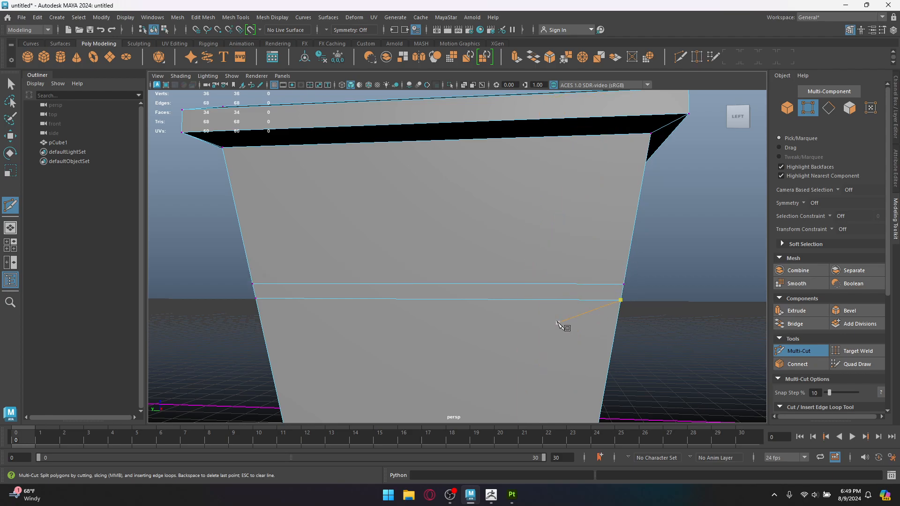
Extrude the four faces of the narrow middle band inward to form a groove around the body
{"action": "key", "text": "w"}
{"action": "right_click_drag", "start_coordinate": [526, 215], "coordinate": [526, 241]}
{"action": "left_click", "coordinate": [504, 291]}
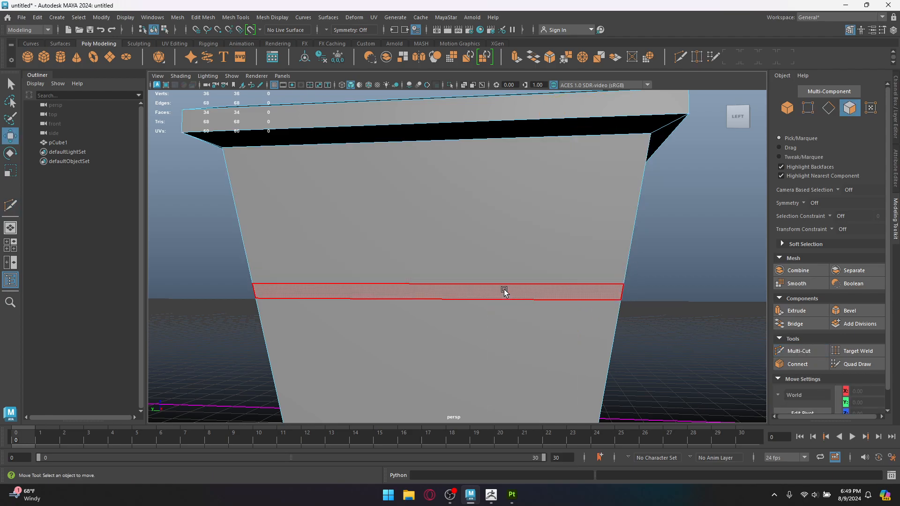
{"action": "double_click", "coordinate": [505, 292]}
{"action": "left_click_drag", "start_coordinate": [506, 293], "coordinate": [527, 302], "text": "alt"}
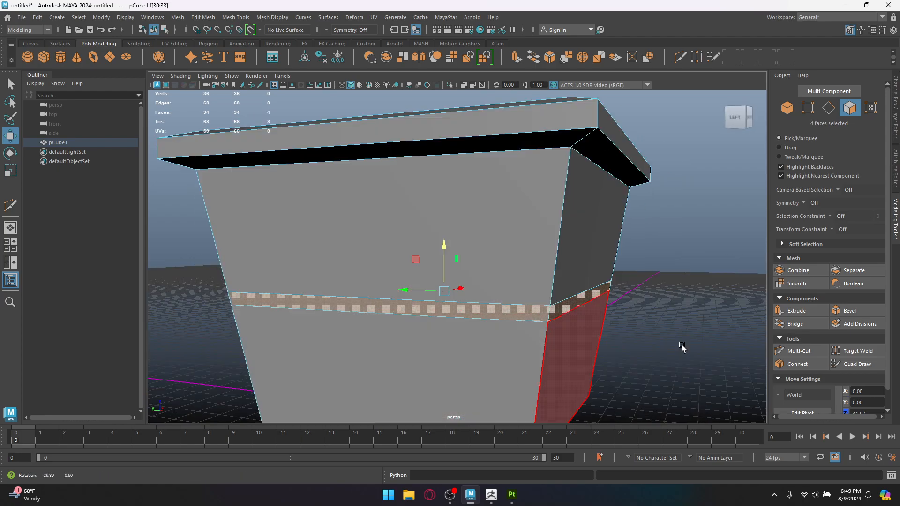
{"action": "left_click_drag", "start_coordinate": [682, 347], "coordinate": [697, 351], "text": "alt"}
{"action": "left_click", "coordinate": [797, 311]}
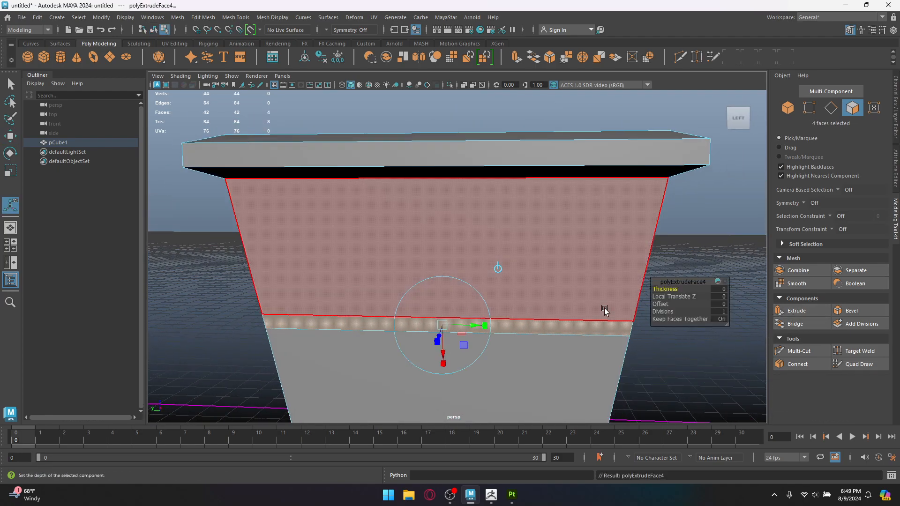
{"action": "left_click_drag", "start_coordinate": [669, 289], "coordinate": [742, 267]}
{"action": "left_click", "coordinate": [742, 268]}
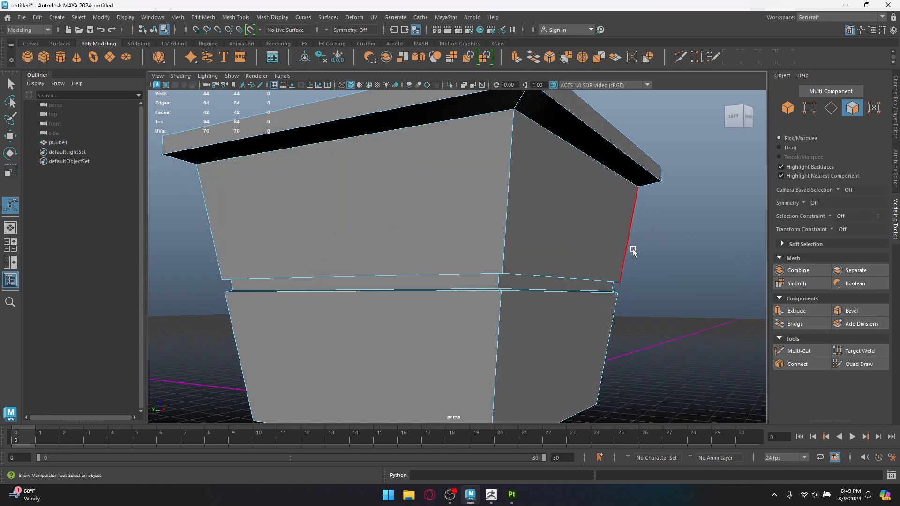
Bevel the upper and lower outer edge loops of the groove with fraction 0.8 and return to object mode
{"action": "right_click_drag", "start_coordinate": [716, 215], "coordinate": [716, 281]}
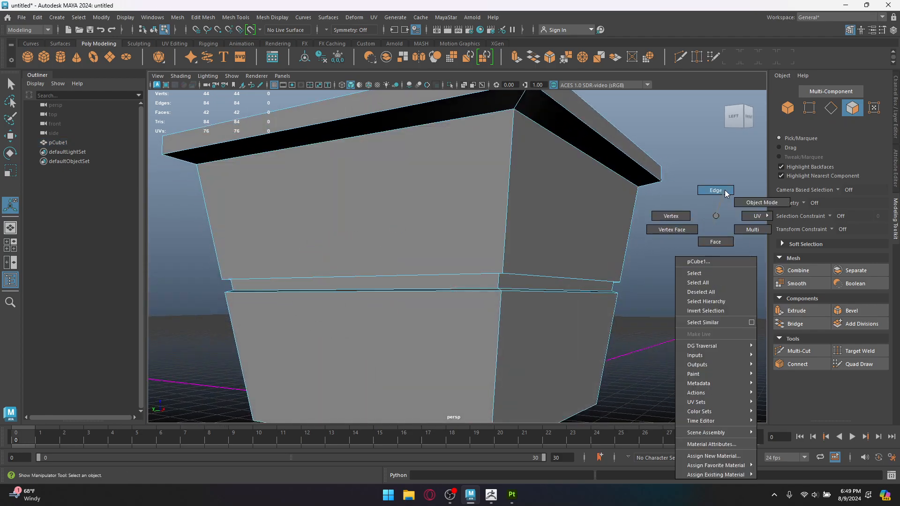
{"action": "right_click_drag", "start_coordinate": [725, 193], "coordinate": [725, 193]}
{"action": "double_click", "coordinate": [493, 276]}
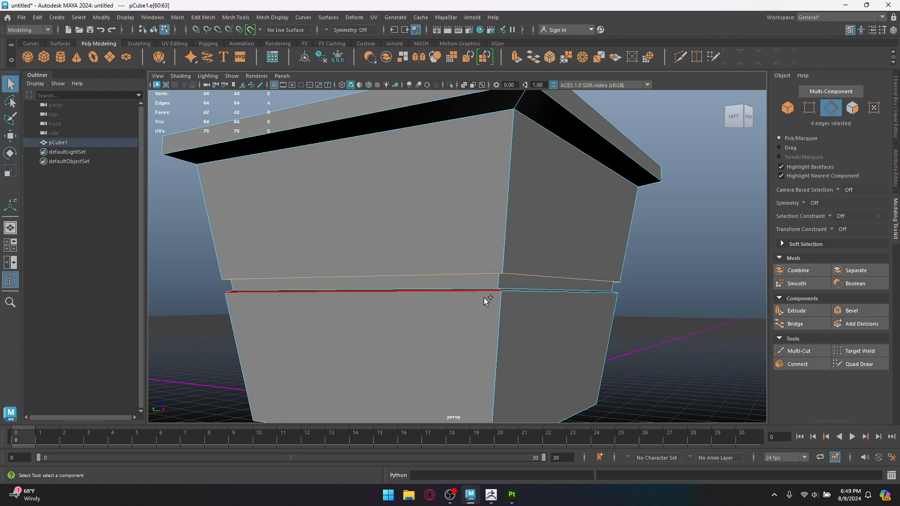
{"action": "left_click", "coordinate": [849, 310]}
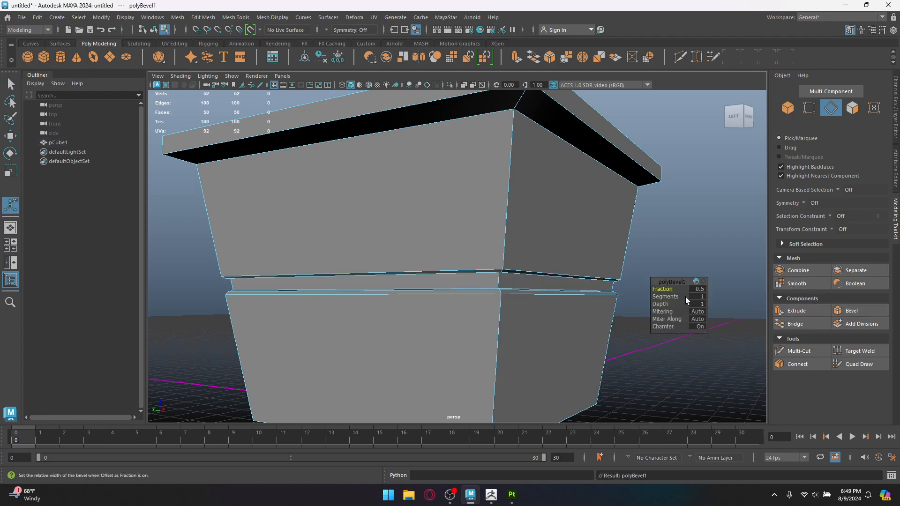
{"action": "middle_click_drag", "start_coordinate": [590, 209], "coordinate": [624, 208]}
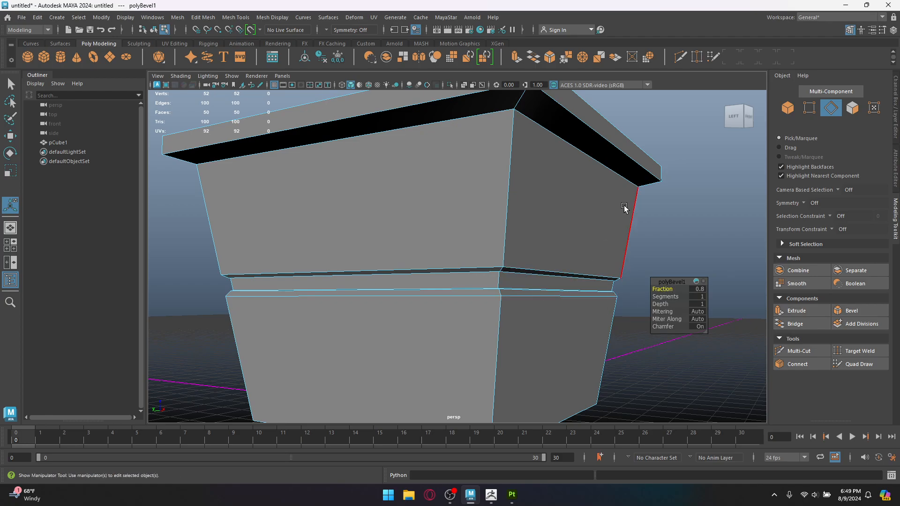
{"action": "key", "text": "q"}
{"action": "right_click_drag", "start_coordinate": [436, 215], "coordinate": [478, 201]}
{"action": "left_click", "coordinate": [661, 323]}
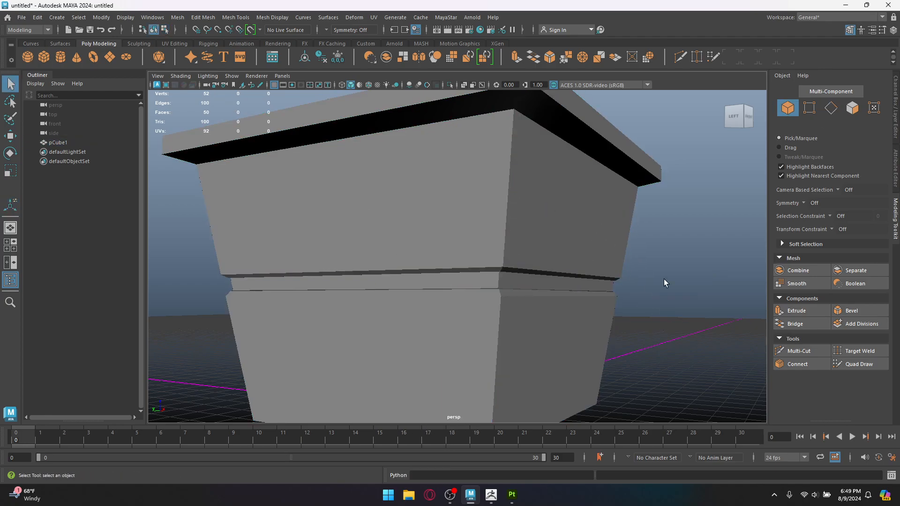
Select the whole container and bevel all of its edges
{"action": "left_click_drag", "start_coordinate": [664, 280], "coordinate": [409, 248], "text": "alt"}
{"action": "scroll", "coordinate": [403, 246], "scroll_direction": "up", "scroll_amount": 5}
{"action": "left_click", "coordinate": [603, 290]}
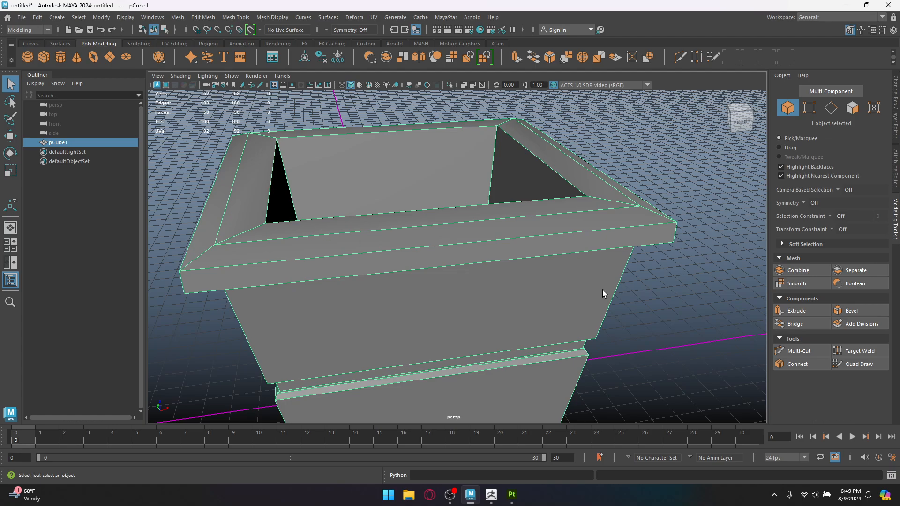
{"action": "scroll", "coordinate": [603, 293], "scroll_direction": "down", "scroll_amount": 3}
{"action": "left_click", "coordinate": [852, 311]}
{"action": "left_click_drag", "start_coordinate": [539, 310], "coordinate": [455, 268], "text": "alt"}
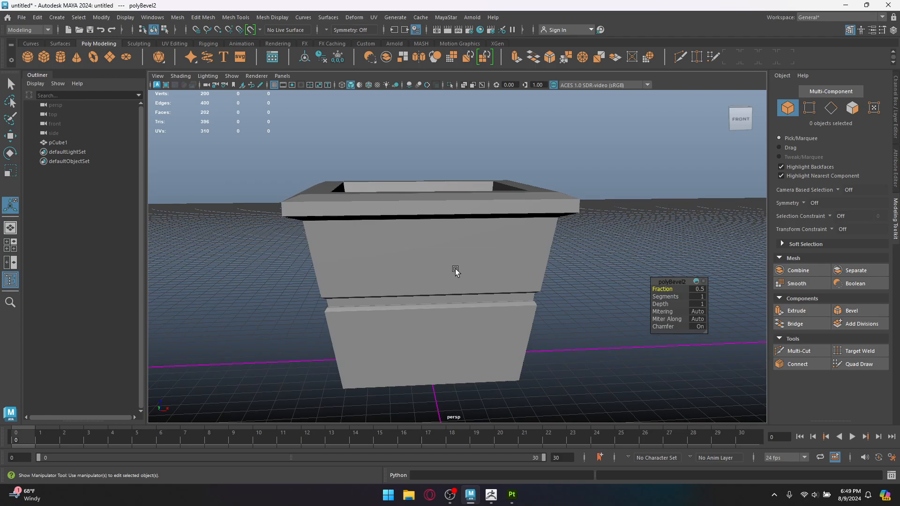
Undo the bevel of the whole container and the preceding bevels on the groove's outer edge loops
{"action": "key", "text": "ctrl+z"}
{"action": "key", "text": "ctrl+z"}
{"action": "key", "text": "ctrl+z"}
{"action": "key", "text": "F10"}
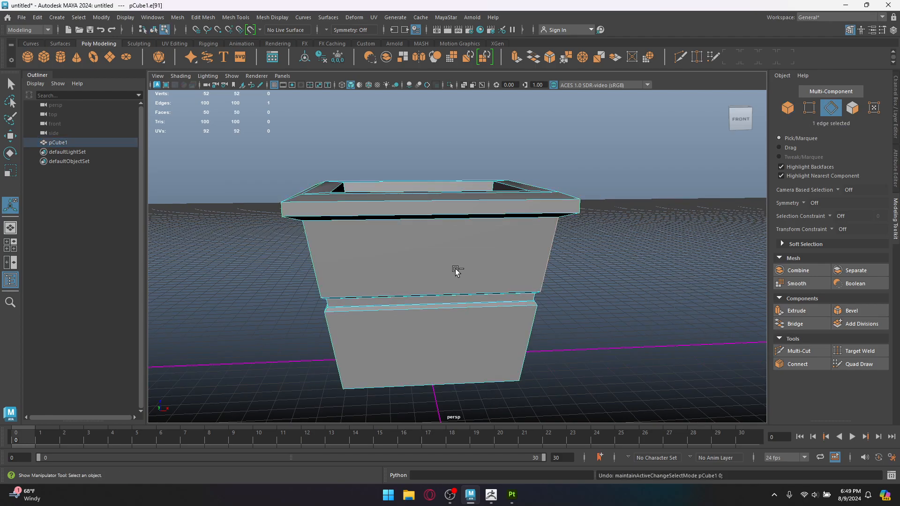
{"action": "scroll", "coordinate": [455, 269], "scroll_direction": "up", "scroll_amount": 2}
{"action": "key", "text": "ctrl+z"}
{"action": "key", "text": "ctrl+z"}
{"action": "key", "text": "ctrl+z"}
{"action": "key", "text": "ctrl+z"}
{"action": "key", "text": "ctrl+z"}
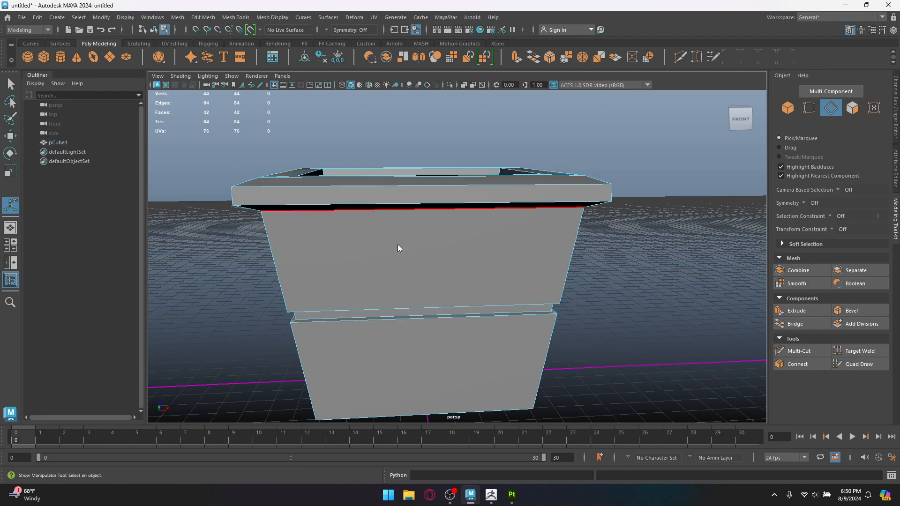
Return to object mode with the pot selected and bevel all of its edges with fraction 0.6
{"action": "key", "text": "F8"}
{"action": "key", "text": "q"}
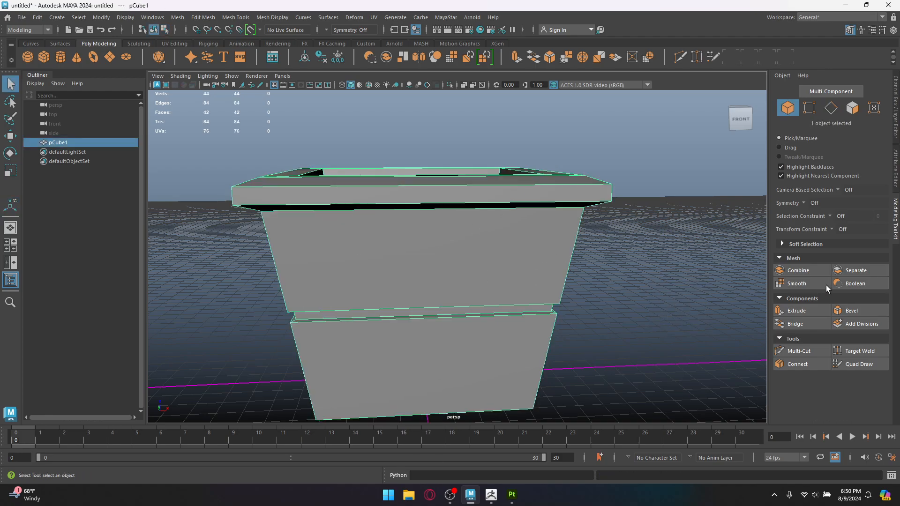
{"action": "left_click", "coordinate": [850, 311]}
{"action": "left_click_drag", "start_coordinate": [667, 289], "coordinate": [670, 289]}
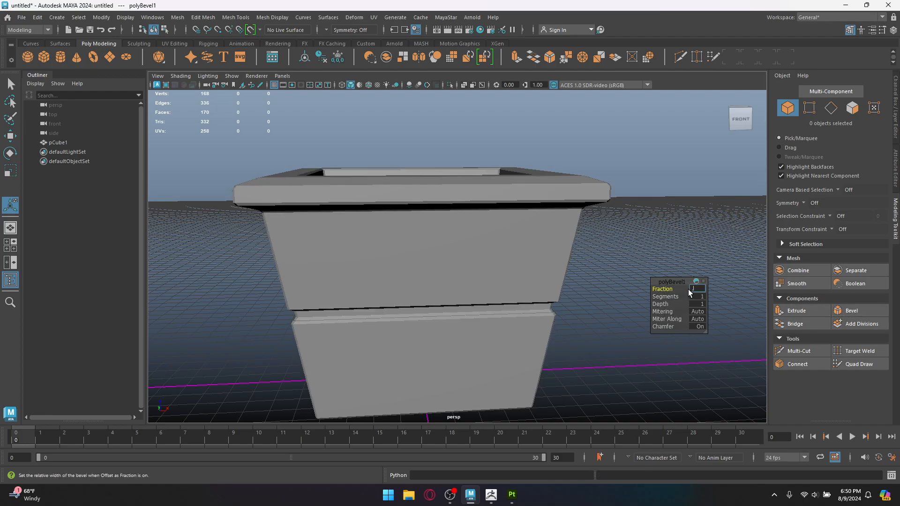
{"action": "type", "text": "0.6"}
{"action": "key", "text": "Return"}
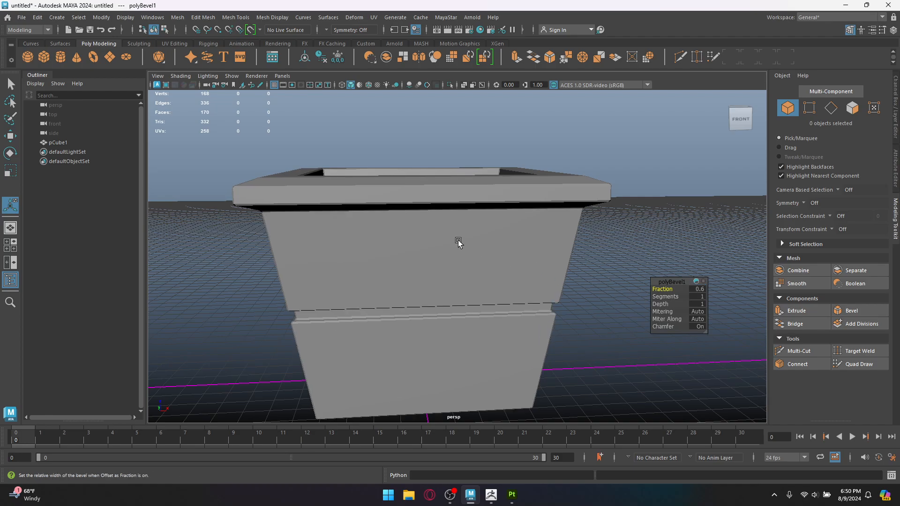
Examine the bevelled edges of the pot's rim, interior and groove from several angles
{"action": "mouse_move", "coordinate": [459, 241]}
{"action": "left_mouse_down", "text": "alt"}
{"action": "mouse_move", "coordinate": [557, 257]}
{"action": "mouse_move", "coordinate": [461, 234]}
{"action": "left_mouse_up", "text": "alt"}
{"action": "scroll", "coordinate": [458, 234], "scroll_direction": "down", "scroll_amount": 5}
{"action": "right_click_drag", "start_coordinate": [451, 218], "coordinate": [512, 192]}
{"action": "key", "text": "q"}
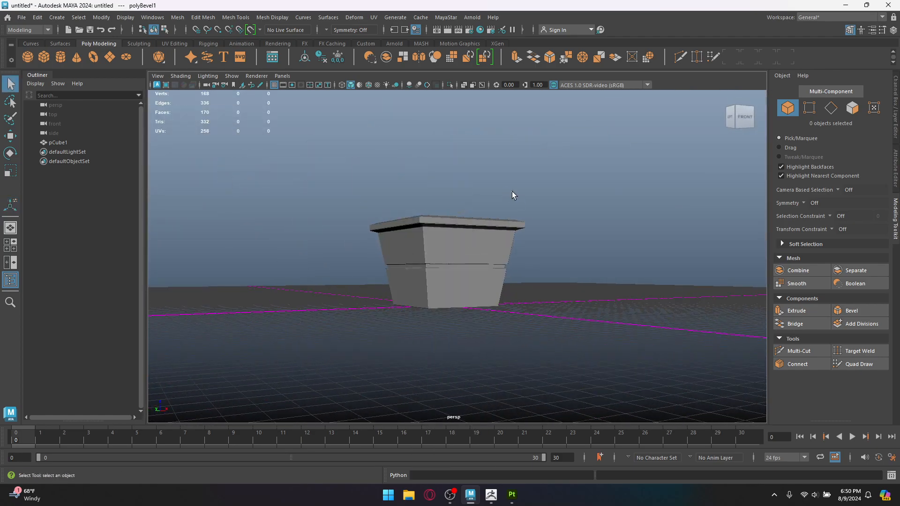
{"action": "left_click", "coordinate": [555, 278]}
{"action": "left_click_drag", "start_coordinate": [555, 278], "coordinate": [461, 347], "text": "alt"}
{"action": "scroll", "coordinate": [426, 267], "scroll_direction": "up", "scroll_amount": 6}
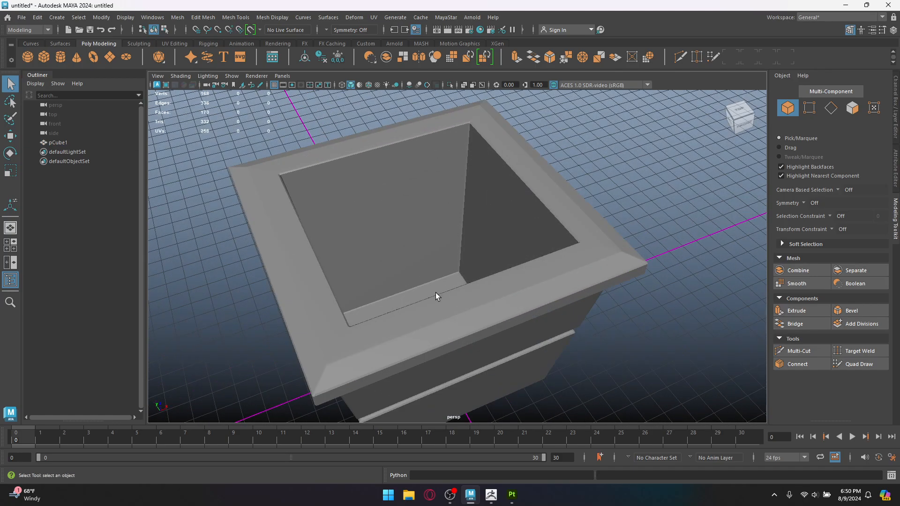
{"action": "left_click_drag", "start_coordinate": [435, 293], "coordinate": [415, 268], "text": "alt"}
{"action": "left_click", "coordinate": [406, 249]}
{"action": "scroll", "coordinate": [410, 274], "scroll_direction": "down", "scroll_amount": 3}
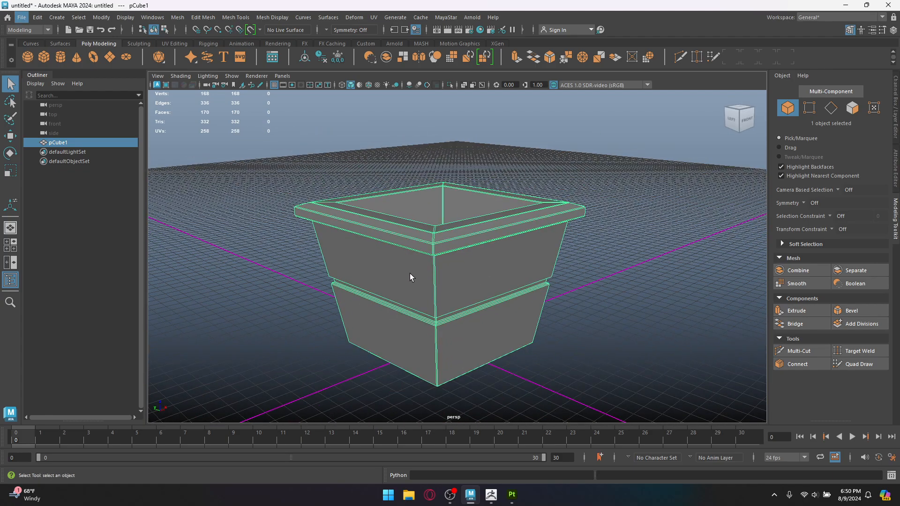
{"action": "scroll", "coordinate": [412, 274], "scroll_direction": "up", "scroll_amount": 2}
{"action": "left_click", "coordinate": [362, 312]}
{"action": "left_click", "coordinate": [463, 286]}
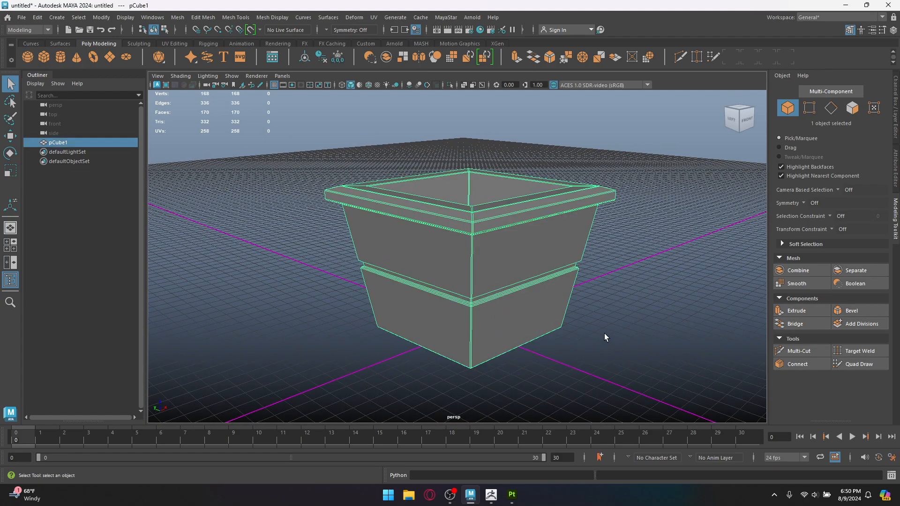
{"action": "scroll", "coordinate": [631, 342], "scroll_direction": "up", "scroll_amount": 3}
{"action": "left_click", "coordinate": [657, 350]}
{"action": "left_click_drag", "start_coordinate": [657, 349], "coordinate": [492, 304], "text": "alt"}
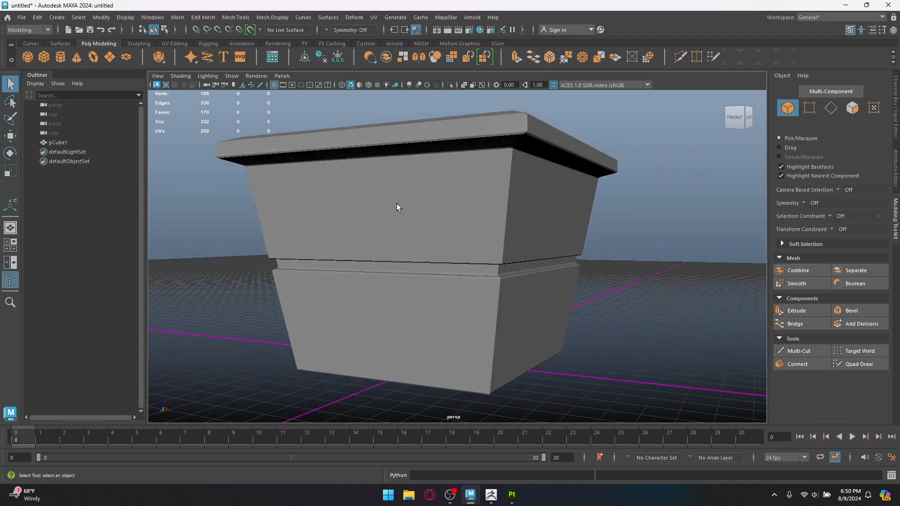
{"action": "left_click_drag", "start_coordinate": [374, 195], "coordinate": [524, 288], "text": "alt"}
Start exporting the selected pot as FBX and create and open a new Desktop folder named Pot
{"action": "left_click", "coordinate": [514, 241]}
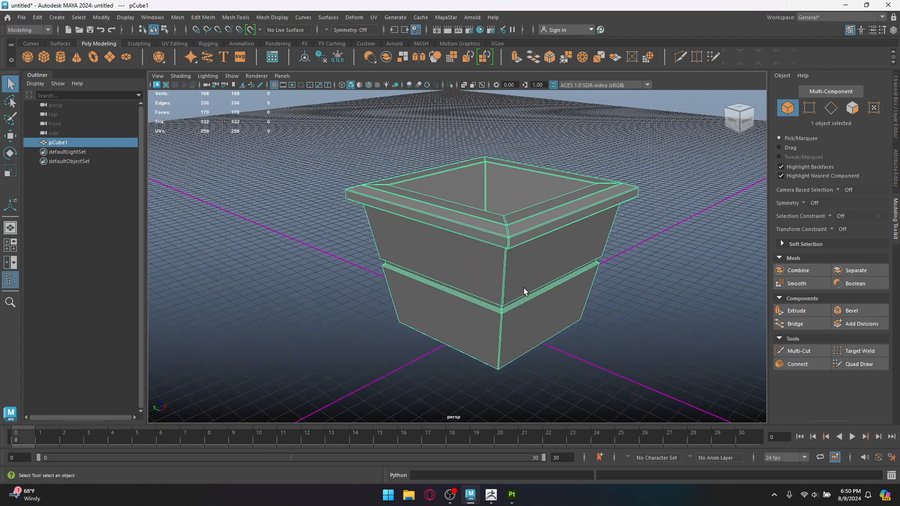
{"action": "left_click", "coordinate": [24, 23]}
{"action": "left_click", "coordinate": [50, 144]}
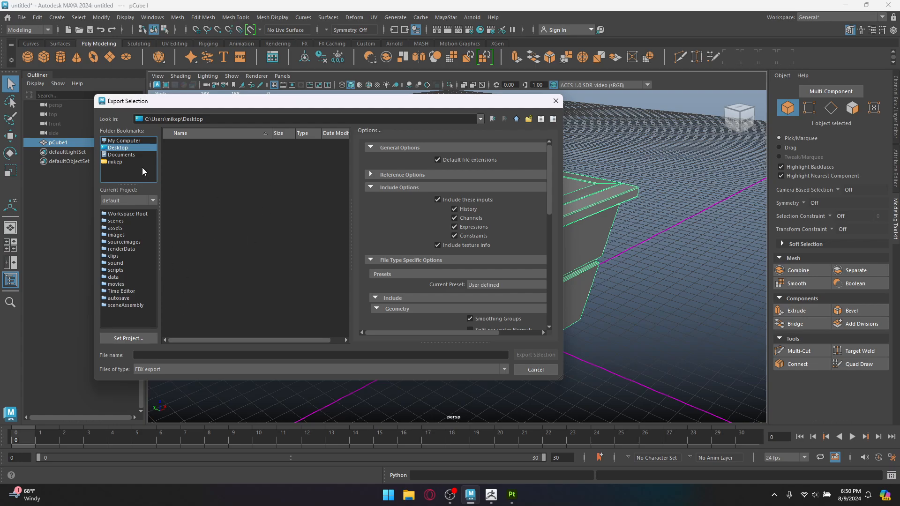
{"action": "left_click", "coordinate": [140, 356]}
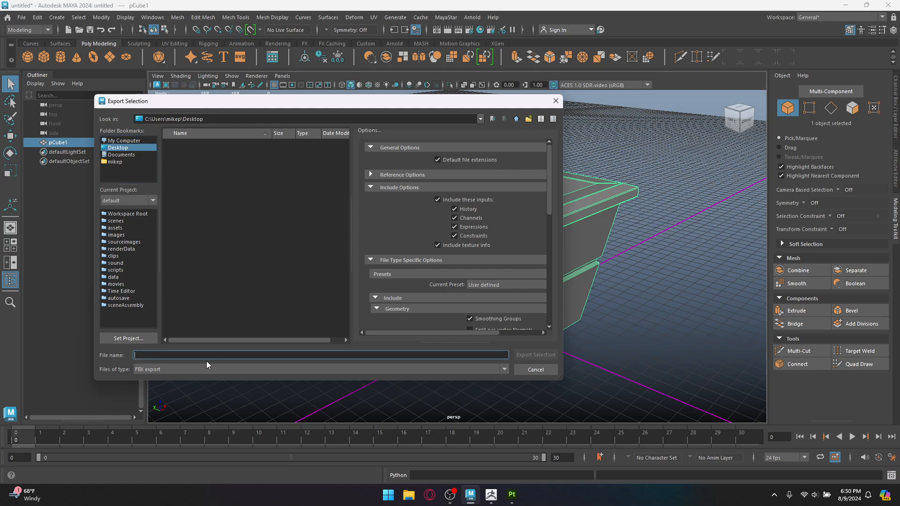
{"action": "right_click", "coordinate": [271, 229]}
{"action": "left_click", "coordinate": [292, 240]}
{"action": "type", "text": "Pot"}
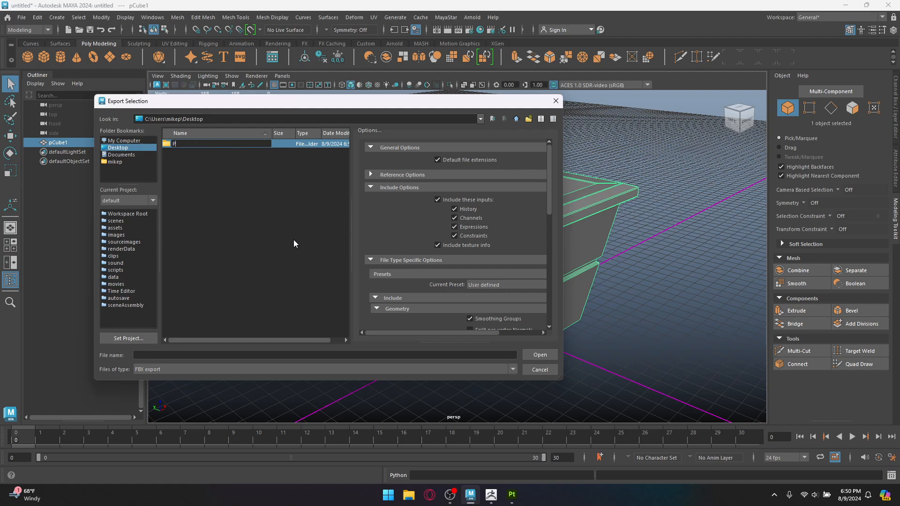
{"action": "key", "text": "Return"}
{"action": "key", "text": "Return"}
Name the FBX file Pot and export the selected pot into the Pot folder
{"action": "left_click", "coordinate": [214, 357]}
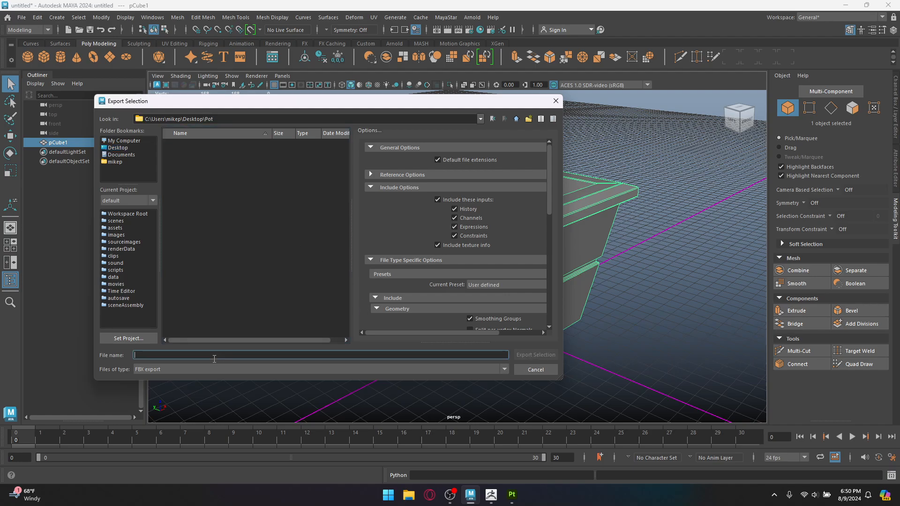
{"action": "type", "text": "Pot"}
{"action": "key", "text": "Return"}
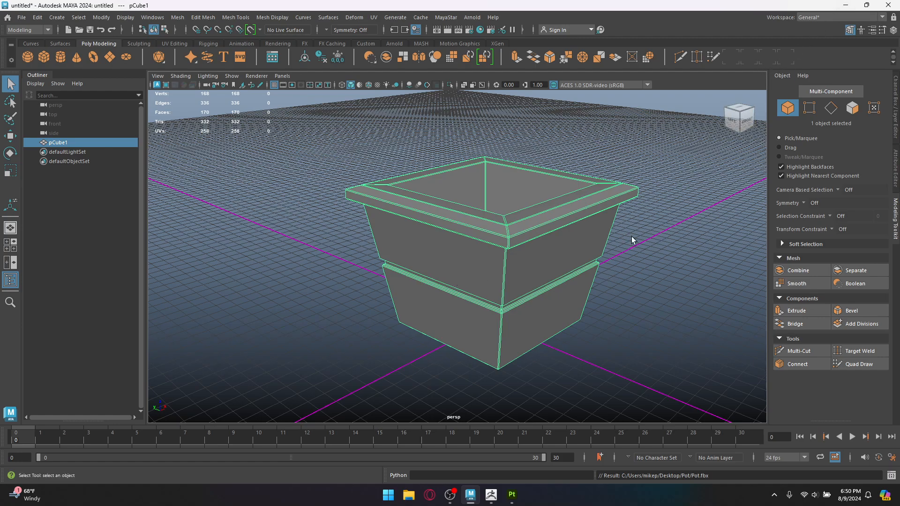
Apply automatic UV mapping to the pot, return to object mode and reselect it
{"action": "left_click_drag", "start_coordinate": [454, 234], "coordinate": [473, 226], "text": "alt"}
{"action": "middle_click_drag", "start_coordinate": [474, 226], "coordinate": [407, 249], "text": "alt"}
{"action": "left_click", "coordinate": [290, 262]}
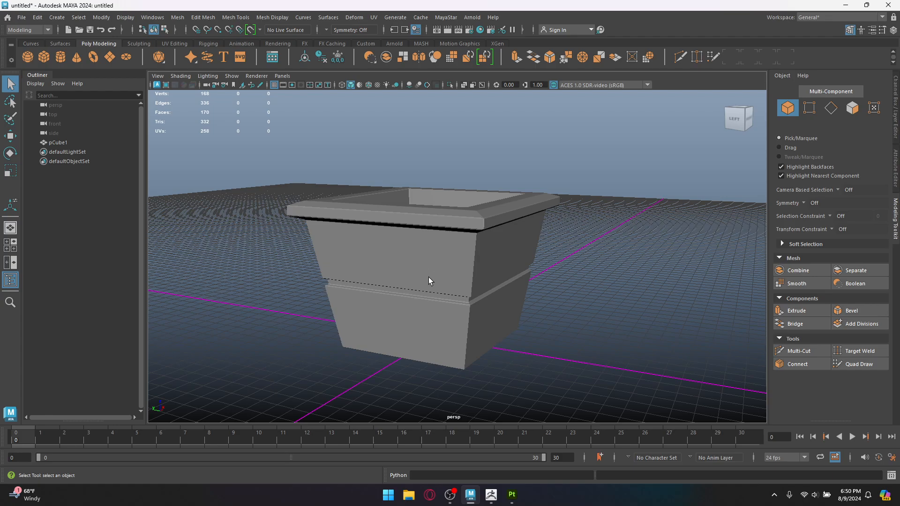
{"action": "left_click", "coordinate": [437, 260]}
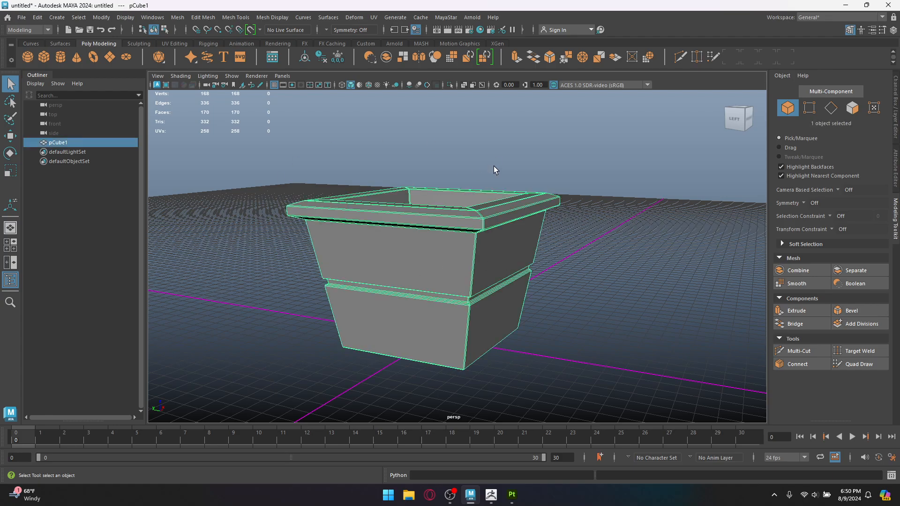
{"action": "left_click", "coordinate": [374, 17]}
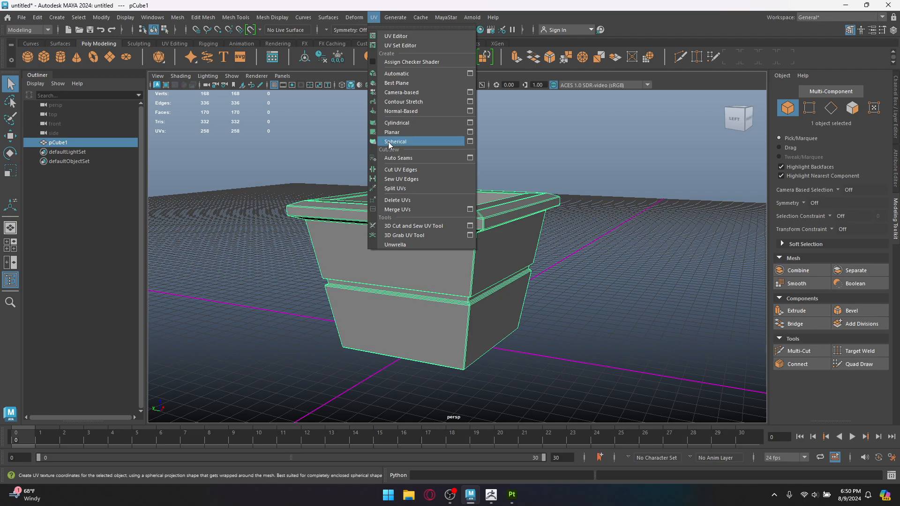
{"action": "left_click", "coordinate": [397, 73]}
{"action": "right_click_drag", "start_coordinate": [323, 225], "coordinate": [343, 202]}
{"action": "key", "text": "q"}
{"action": "left_click", "coordinate": [309, 177]}
{"action": "left_click", "coordinate": [352, 221]}
Open the UV Editor, inspect the pot's UV shells and close the editor
{"action": "left_click", "coordinate": [375, 18]}
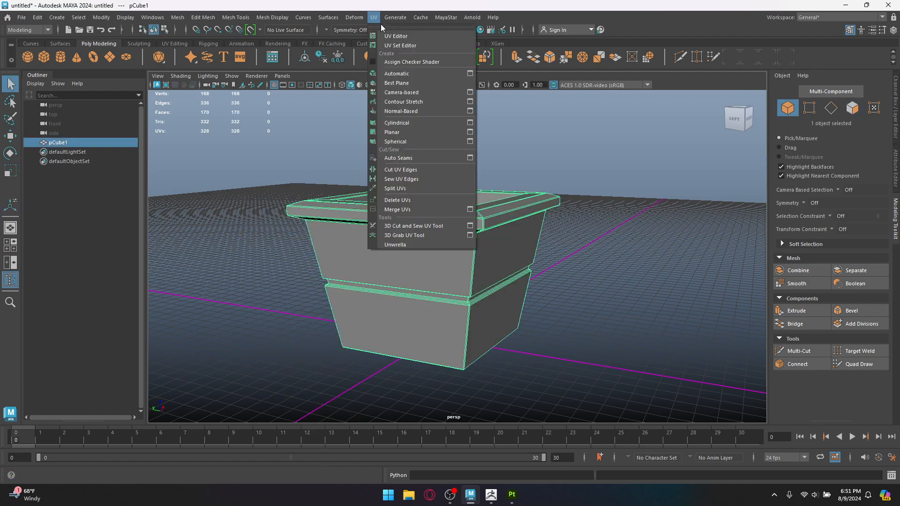
{"action": "left_click", "coordinate": [395, 36]}
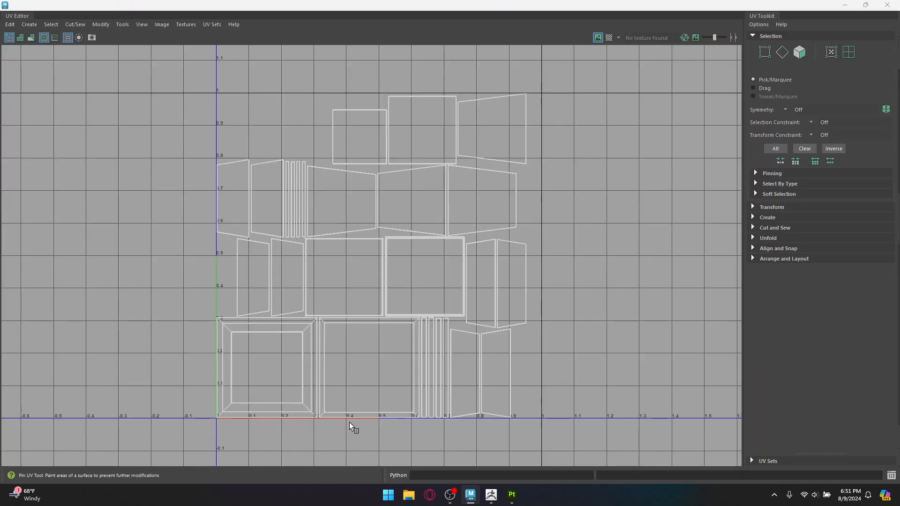
{"action": "scroll", "coordinate": [398, 398], "scroll_direction": "up", "scroll_amount": 3}
{"action": "scroll", "coordinate": [366, 393], "scroll_direction": "down", "scroll_amount": 1}
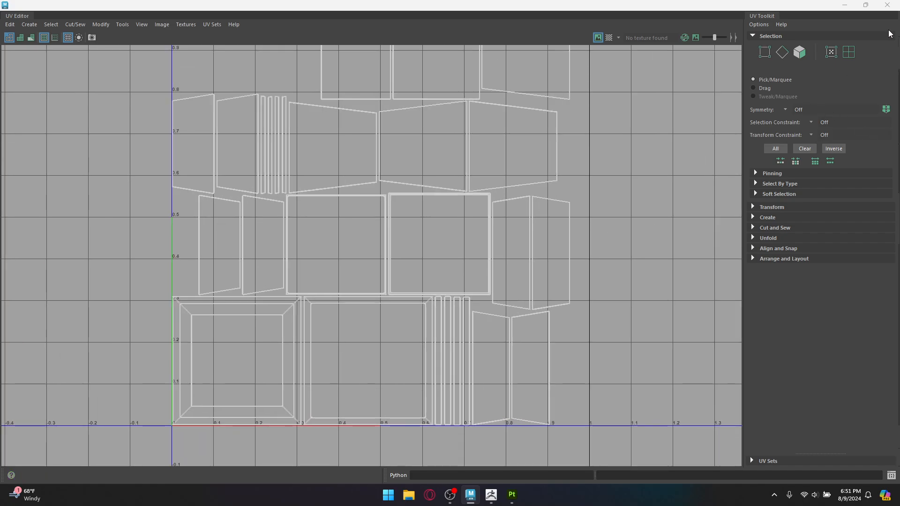
{"action": "left_click", "coordinate": [885, 8]}
Export the selected pot as FBX again, replacing Pot.fbx in the Desktop's Pot folder
{"action": "left_click", "coordinate": [343, 181]}
{"action": "right_click_drag", "start_coordinate": [334, 246], "coordinate": [383, 204]}
{"action": "left_click", "coordinate": [319, 234]}
{"action": "left_click", "coordinate": [21, 18]}
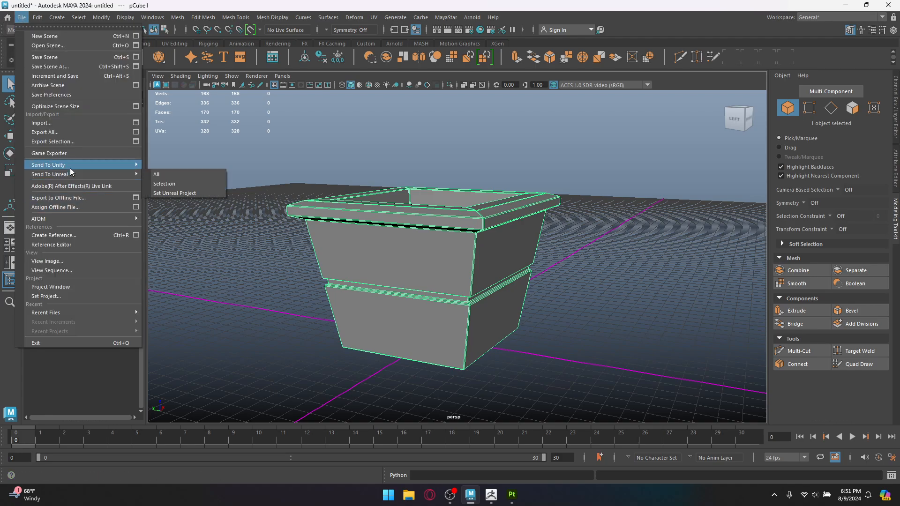
{"action": "left_click", "coordinate": [70, 141]}
{"action": "left_click", "coordinate": [180, 145]}
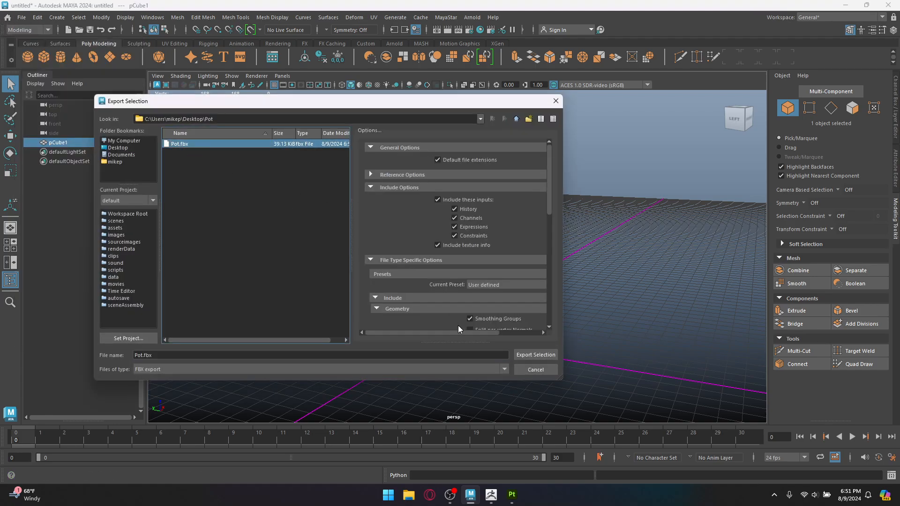
{"action": "left_click", "coordinate": [525, 353]}
{"action": "left_click", "coordinate": [320, 256]}
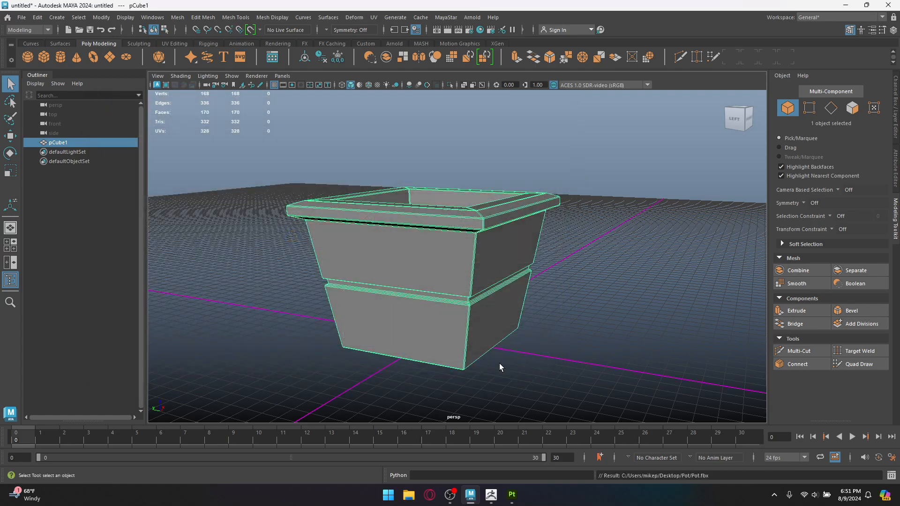
Switch to ZBrush and import Pot.fbx from the Desktop's Pot folder with the default FBX import options
{"action": "left_click", "coordinate": [847, 6]}
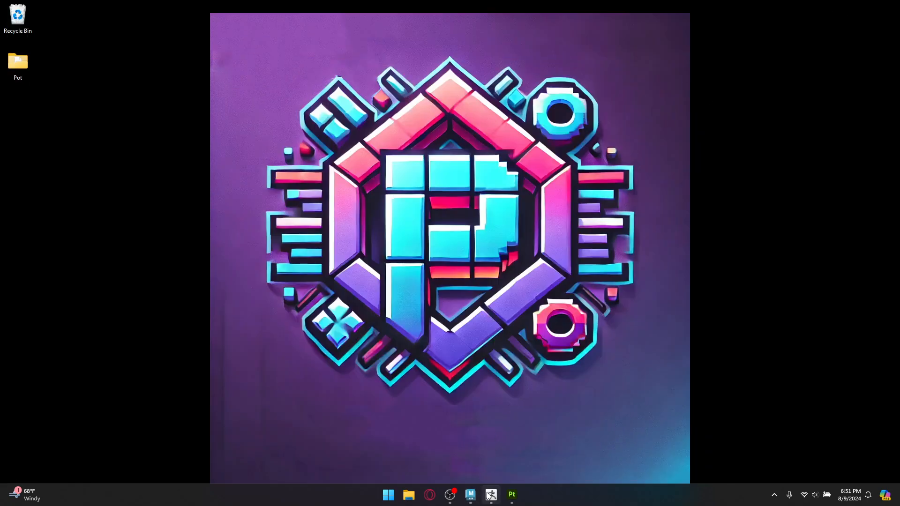
{"action": "left_click", "coordinate": [490, 495]}
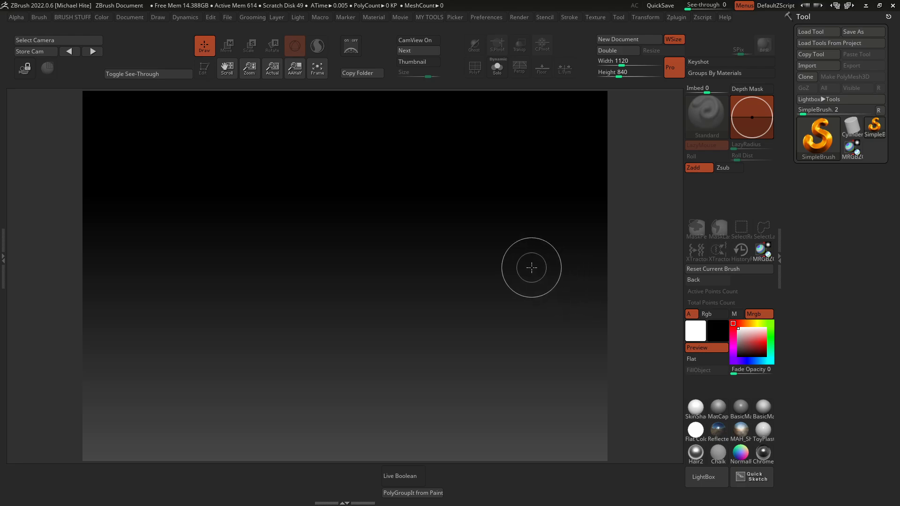
{"action": "left_click", "coordinate": [823, 67]}
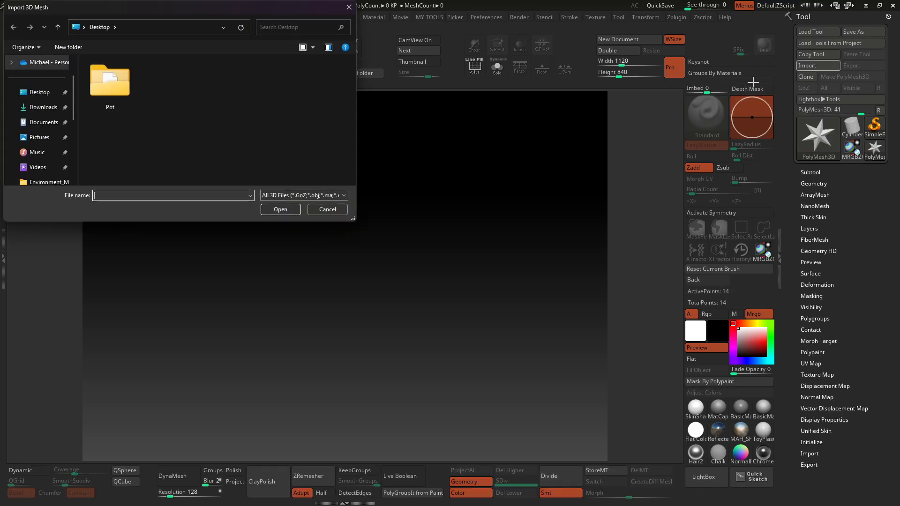
{"action": "double_click", "coordinate": [112, 76]}
{"action": "double_click", "coordinate": [111, 76]}
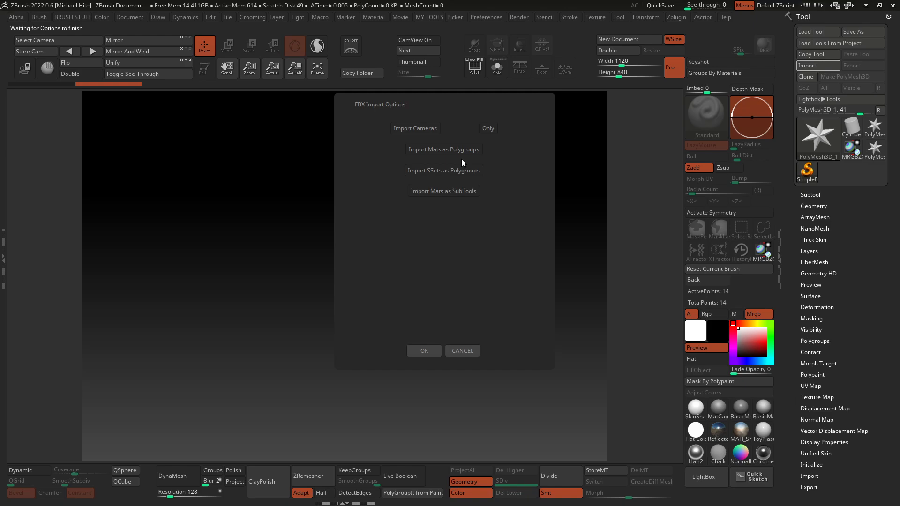
{"action": "left_click", "coordinate": [421, 349]}
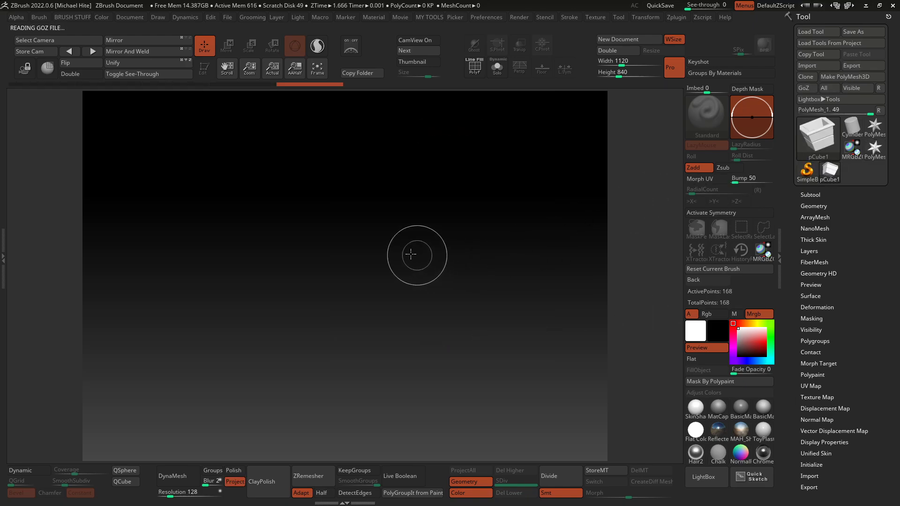
Place the imported pot on the canvas and turn on Edit mode
{"action": "mouse_move", "coordinate": [383, 199]}
{"action": "left_mouse_down"}
{"action": "mouse_move", "coordinate": [388, 311]}
{"action": "mouse_move", "coordinate": [372, 407]}
{"action": "left_mouse_up"}
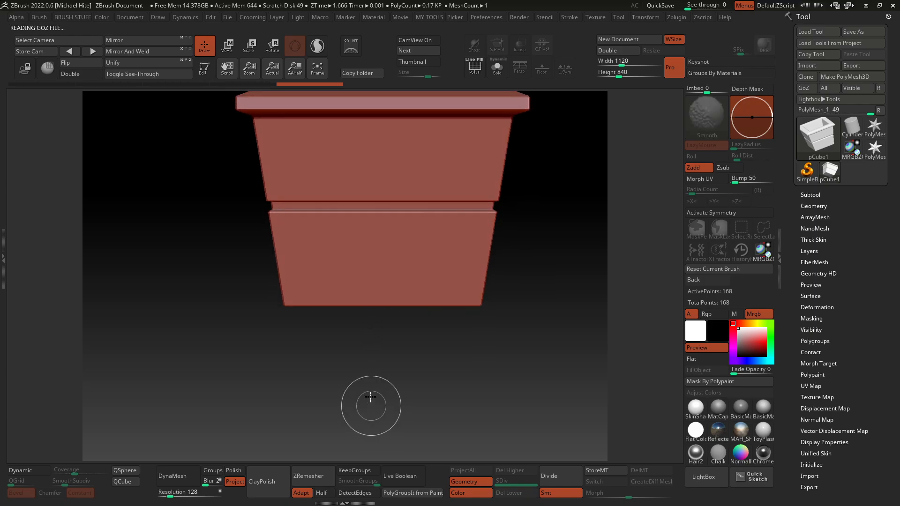
{"action": "left_click", "coordinate": [203, 67]}
{"action": "mouse_move", "coordinate": [207, 196]}
{"action": "left_mouse_down"}
{"action": "mouse_move", "coordinate": [194, 221]}
{"action": "mouse_move", "coordinate": [201, 243]}
{"action": "mouse_move", "coordinate": [256, 295]}
{"action": "left_mouse_up"}
{"action": "mouse_move", "coordinate": [572, 305]}
{"action": "left_mouse_down"}
{"action": "mouse_move", "coordinate": [547, 297]}
{"action": "mouse_move", "coordinate": [564, 299]}
{"action": "left_mouse_up"}
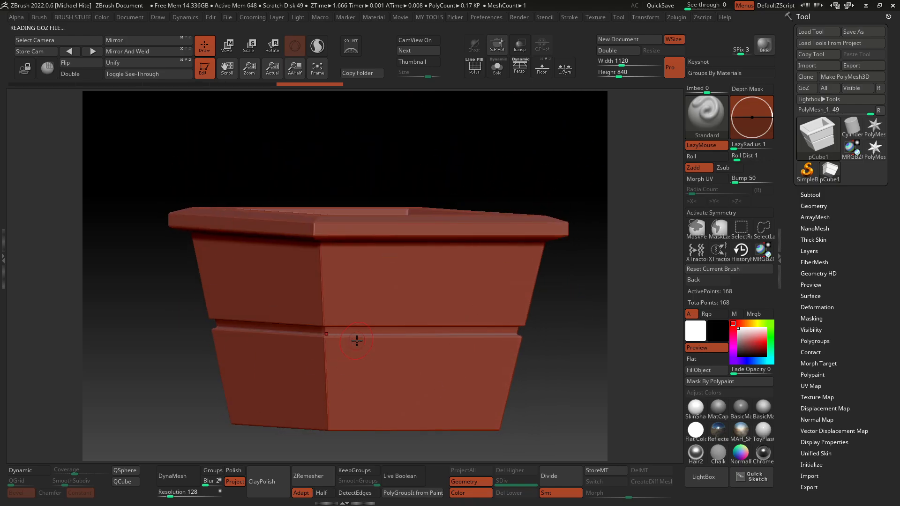
Expand the Subtool list of the imported pot and look over the available sculpting brushes
{"action": "left_click", "coordinate": [811, 195]}
{"action": "mouse_move", "coordinate": [816, 196]}
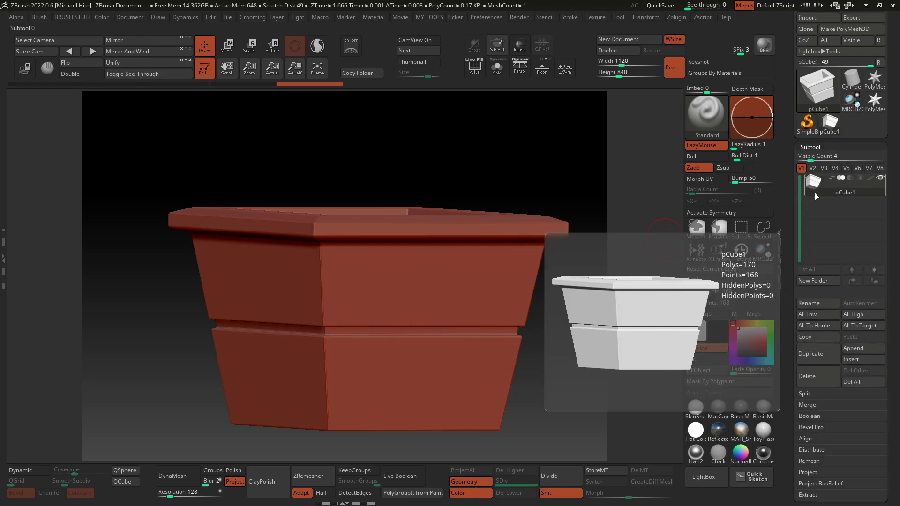
{"action": "key", "text": "b"}
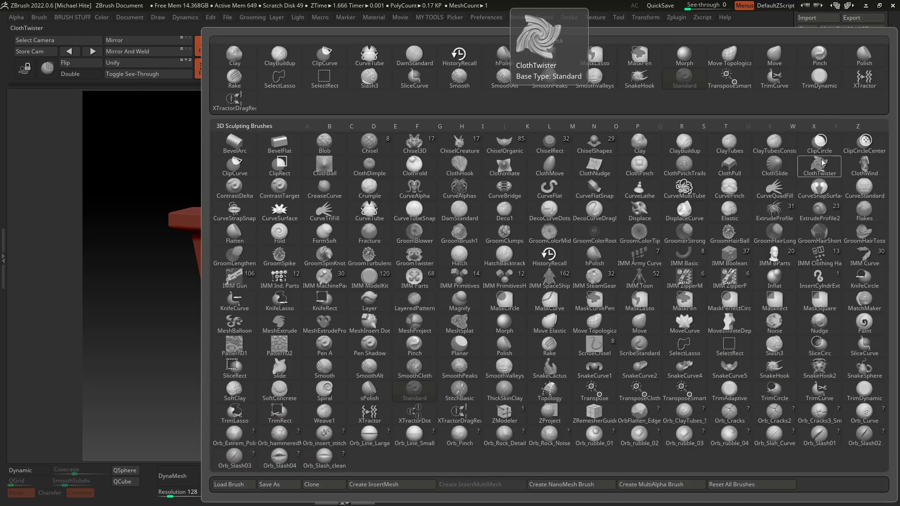
{"action": "key", "text": "b"}
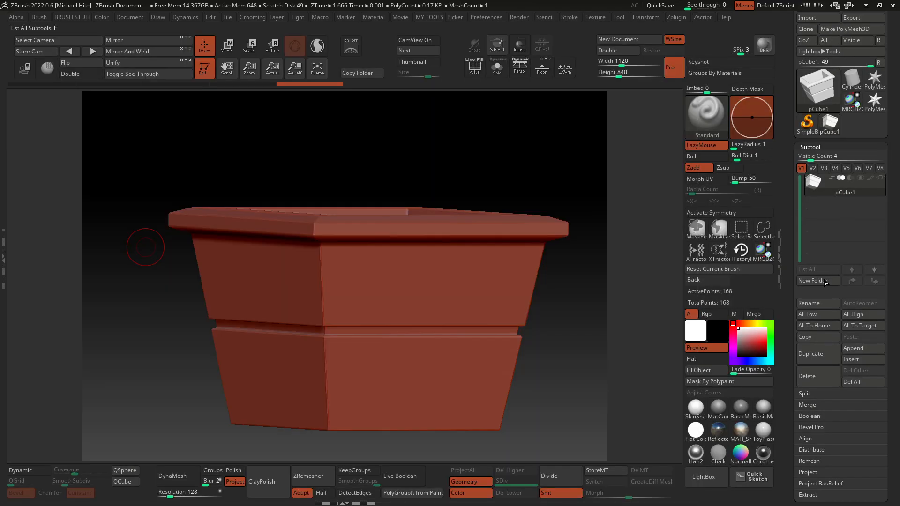
Rename the imported pot's subtool to Pot_LP
{"action": "left_click", "coordinate": [814, 305]}
{"action": "key", "text": "shift"}
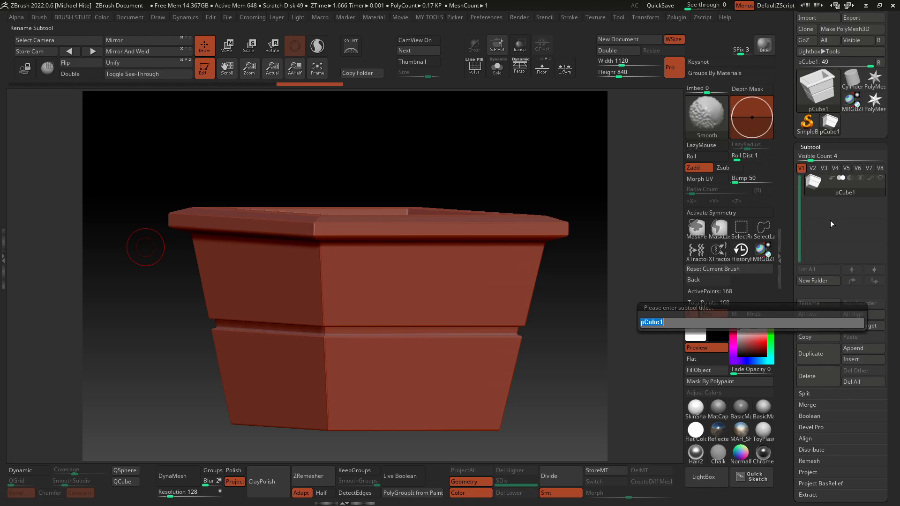
{"action": "type", "text": "Pot_LP"}
{"action": "key", "text": "Return"}
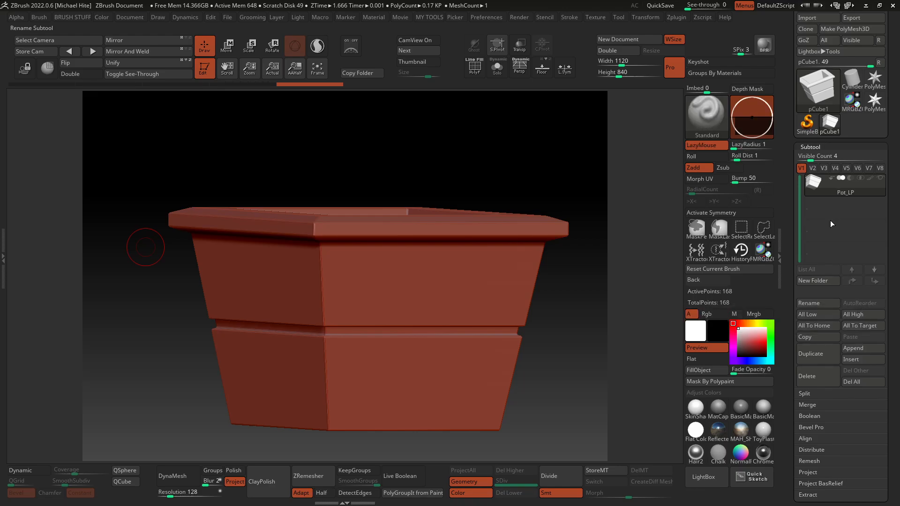
Duplicate the Pot_LP subtool and delete the original, keeping only the copy
{"action": "left_click", "coordinate": [818, 355]}
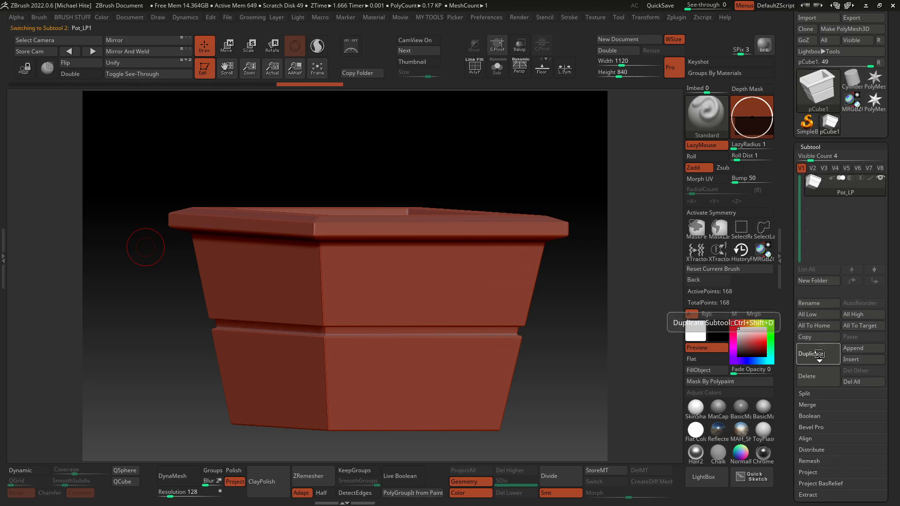
{"action": "left_click", "coordinate": [814, 185]}
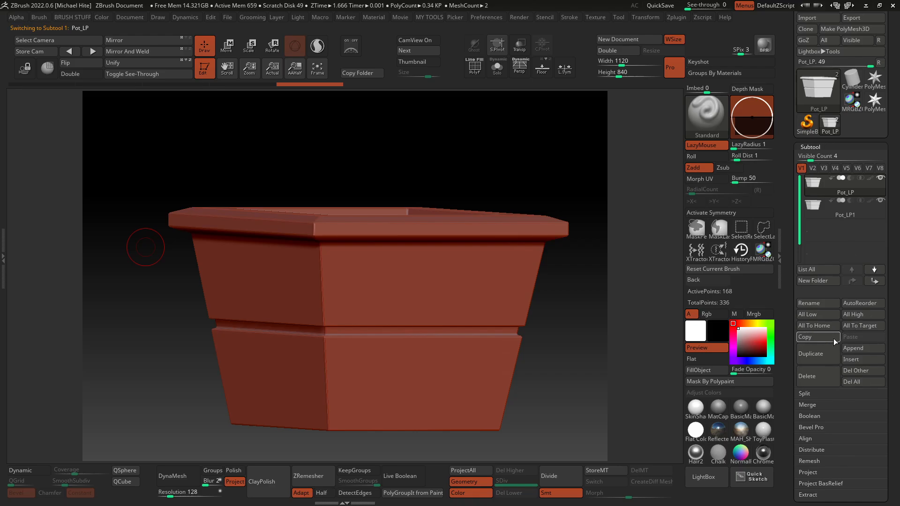
{"action": "left_click", "coordinate": [816, 378]}
{"action": "left_click", "coordinate": [733, 400]}
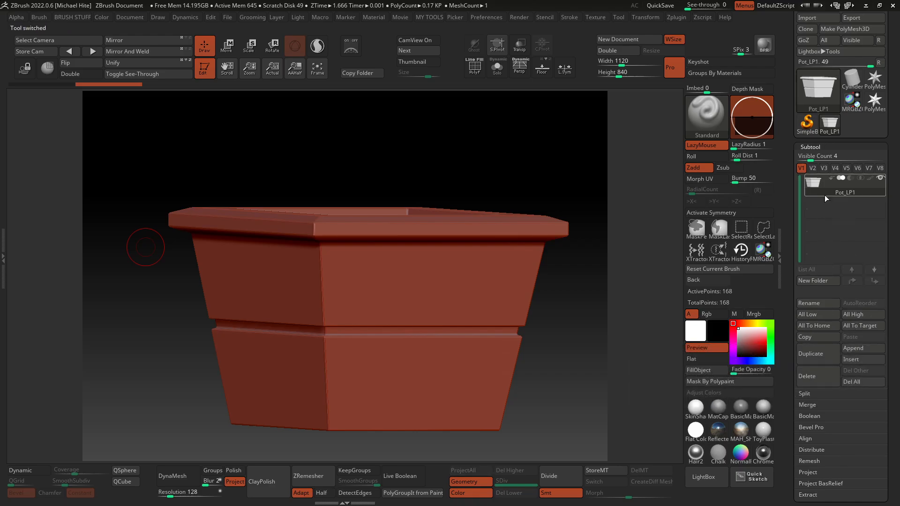
{"action": "mouse_move", "coordinate": [821, 195]}
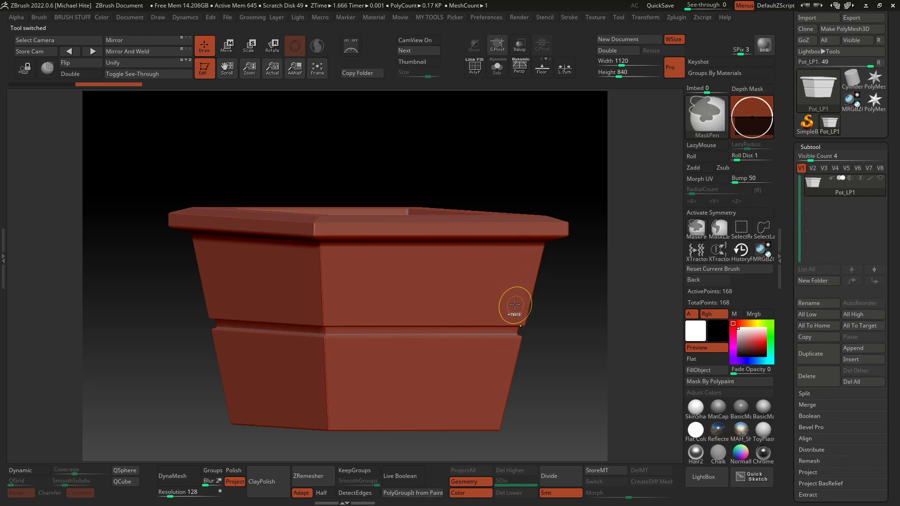
Try subdividing the pot once with subdivision smoothing on
{"action": "key", "text": "ctrl+d"}
{"action": "left_click_drag", "start_coordinate": [535, 310], "coordinate": [564, 318]}
{"action": "key", "text": "ctrl+z"}
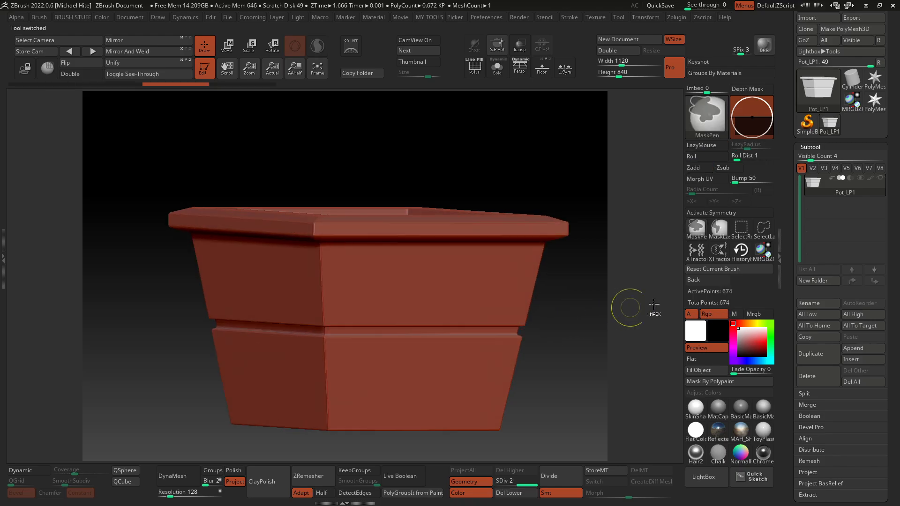
{"action": "key", "text": "ctrl+z"}
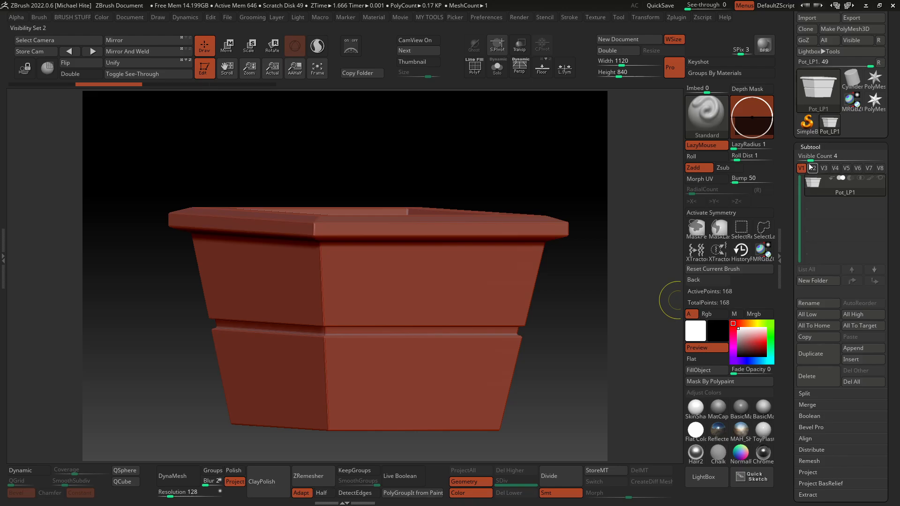
Turn off Smt smoothing in the geometry settings and divide the pot to subdivision level 5, working on a duplicated subtool
{"action": "left_click", "coordinate": [810, 147]}
{"action": "left_click", "coordinate": [813, 158]}
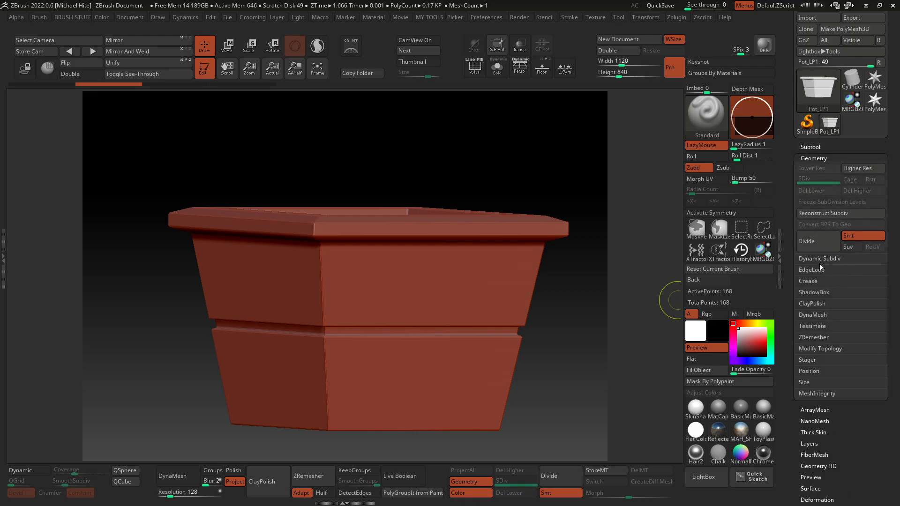
{"action": "left_click", "coordinate": [858, 235]}
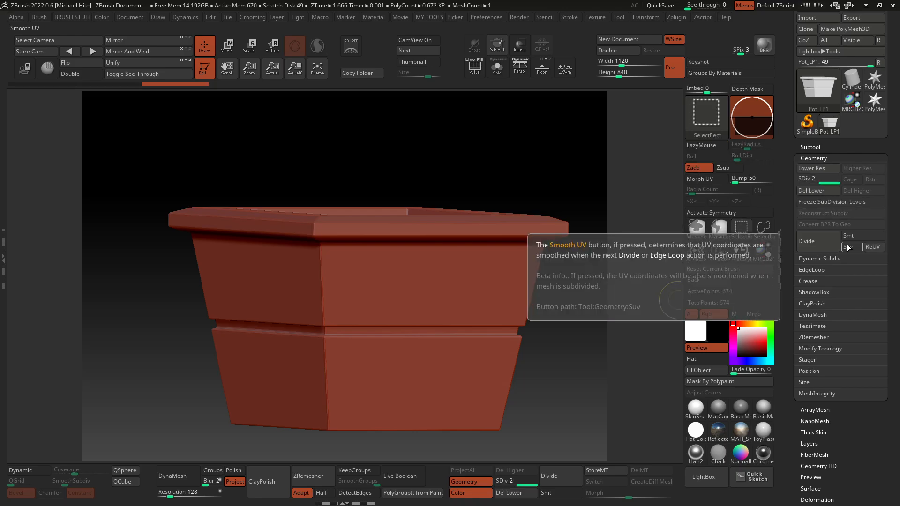
{"action": "key", "text": "ctrl+d"}
{"action": "key", "text": "ctrl"}
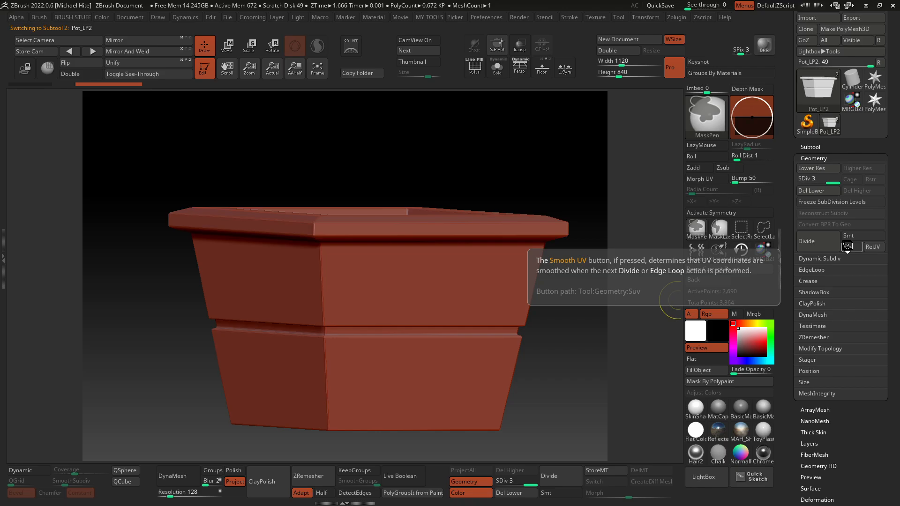
{"action": "key", "text": "ctrl+d"}
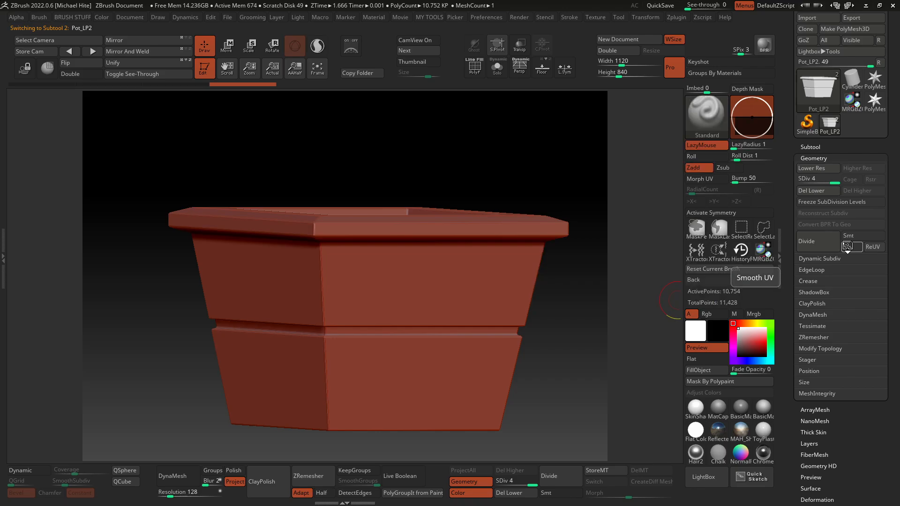
{"action": "key", "text": "ctrl+d"}
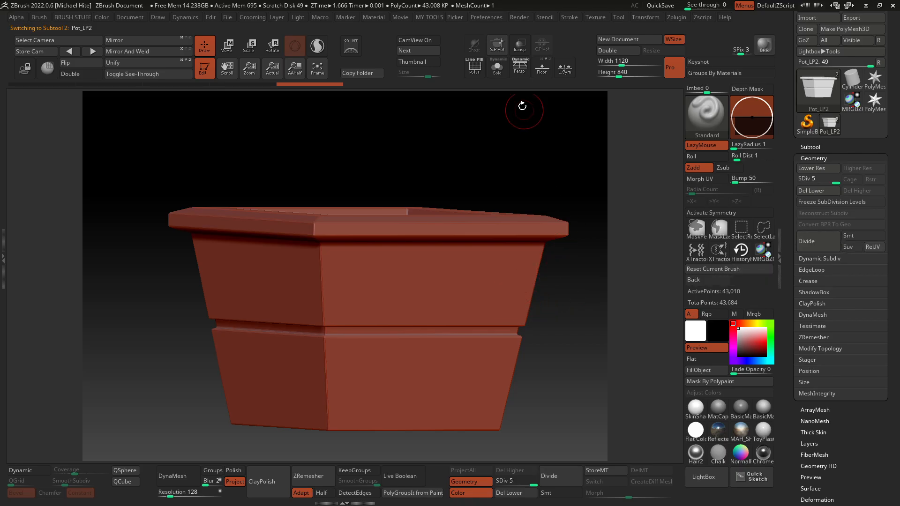
Check the pot's wireframe with PolyFrame and divide the mesh further to subdivision level 7
{"action": "left_click", "coordinate": [473, 74]}
{"action": "key", "text": "ctrl+d"}
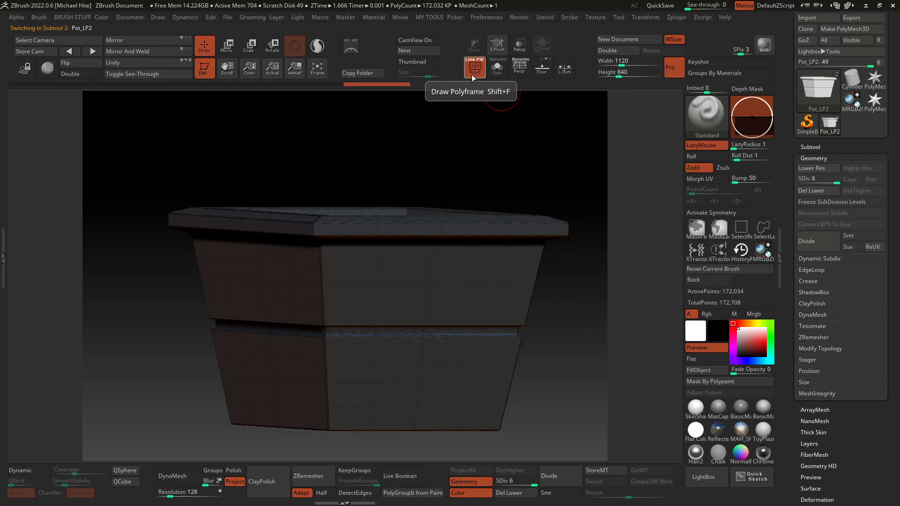
{"action": "left_click", "coordinate": [472, 74]}
{"action": "mouse_move", "coordinate": [430, 140]}
{"action": "left_mouse_down"}
{"action": "mouse_move", "coordinate": [363, 291]}
{"action": "mouse_move", "coordinate": [366, 317]}
{"action": "mouse_move", "coordinate": [401, 324]}
{"action": "left_mouse_up"}
{"action": "key", "text": "ctrl"}
{"action": "key", "text": "ctrl+d"}
{"action": "key", "text": "ctrl+z"}
{"action": "key", "text": "ctrl+z"}
{"action": "mouse_move", "coordinate": [556, 353]}
{"action": "left_mouse_down"}
{"action": "mouse_move", "coordinate": [567, 314]}
{"action": "mouse_move", "coordinate": [567, 355]}
{"action": "mouse_move", "coordinate": [573, 291]}
{"action": "mouse_move", "coordinate": [591, 321]}
{"action": "mouse_move", "coordinate": [566, 297]}
{"action": "mouse_move", "coordinate": [573, 267]}
{"action": "left_mouse_up"}
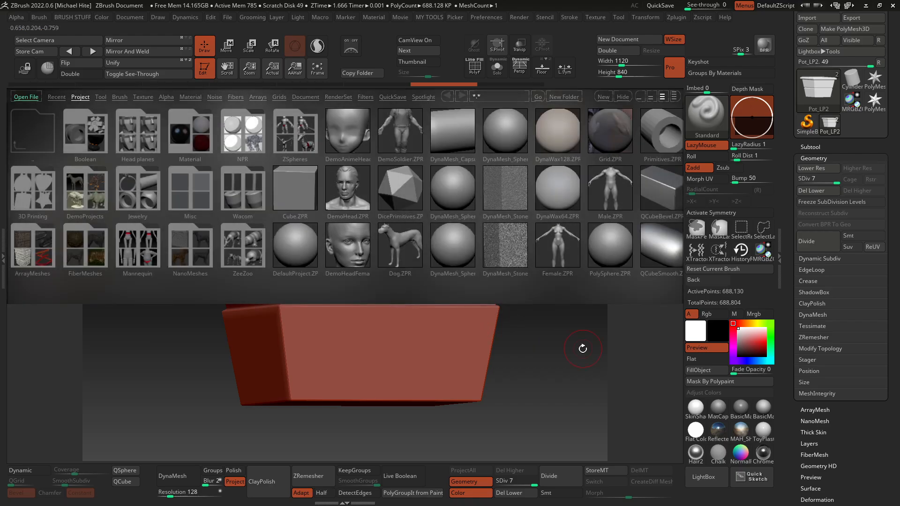
Choose the OrbFlatten_EdgeProtect brush and try flattening strokes at the corner of the pot's upper section, undoing the last stroke
{"action": "key", "text": "b"}
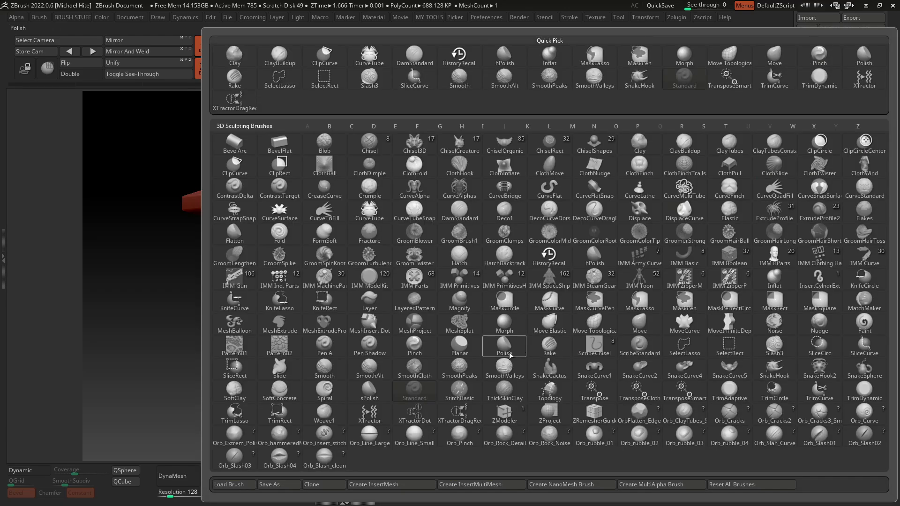
{"action": "left_click", "coordinate": [640, 413]}
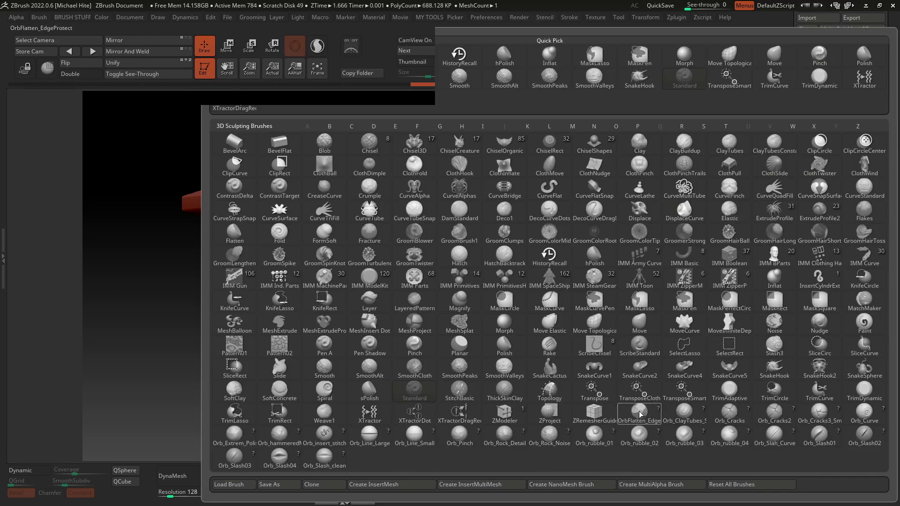
{"action": "right_click_drag", "start_coordinate": [546, 338], "coordinate": [587, 341], "text": "ctrl"}
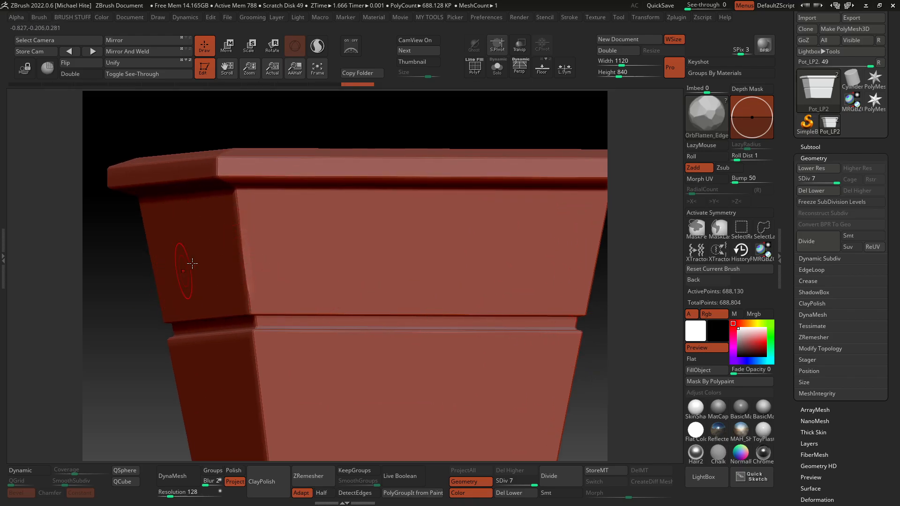
{"action": "left_click_drag", "start_coordinate": [242, 221], "coordinate": [241, 237]}
{"action": "left_click_drag", "start_coordinate": [219, 187], "coordinate": [297, 185]}
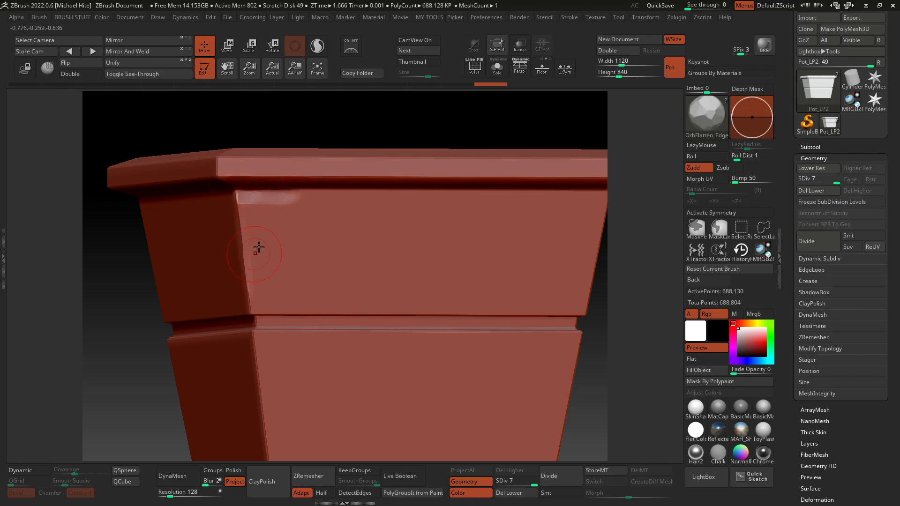
{"action": "key", "text": "ctrl+z"}
Activate X symmetry and wear down the vertical corner edge of the pot's upper section with flattening strokes
{"action": "mouse_move", "coordinate": [103, 362]}
{"action": "left_mouse_down"}
{"action": "mouse_move", "coordinate": [139, 361]}
{"action": "mouse_move", "coordinate": [110, 366]}
{"action": "left_mouse_up"}
{"action": "key", "text": "x"}
{"action": "mouse_move", "coordinate": [234, 254]}
{"action": "left_mouse_down"}
{"action": "mouse_move", "coordinate": [250, 224]}
{"action": "mouse_move", "coordinate": [238, 277]}
{"action": "mouse_move", "coordinate": [251, 303]}
{"action": "left_mouse_up"}
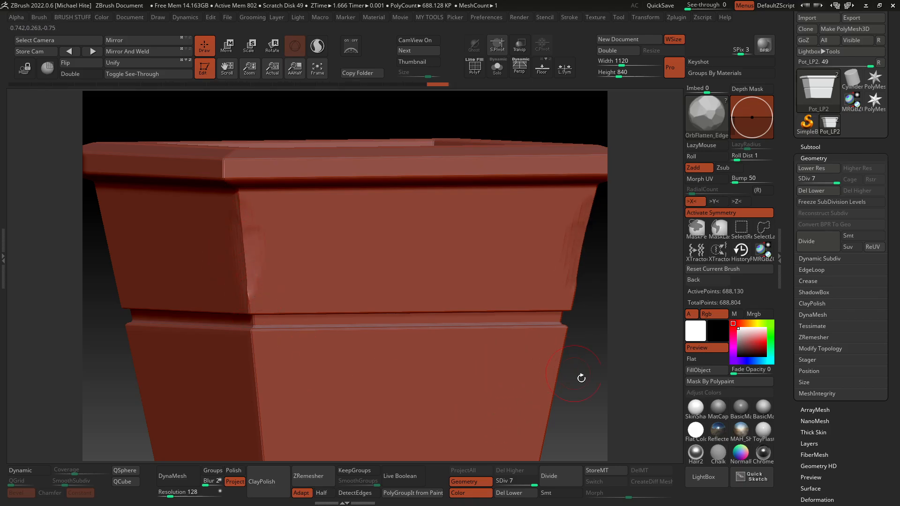
Flatten and chip the vertical corner edge of the pot's lower section, adjusting the brush size between strokes
{"action": "left_click_drag", "start_coordinate": [581, 378], "coordinate": [584, 330], "text": "alt"}
{"action": "left_click_drag", "start_coordinate": [268, 358], "coordinate": [256, 403]}
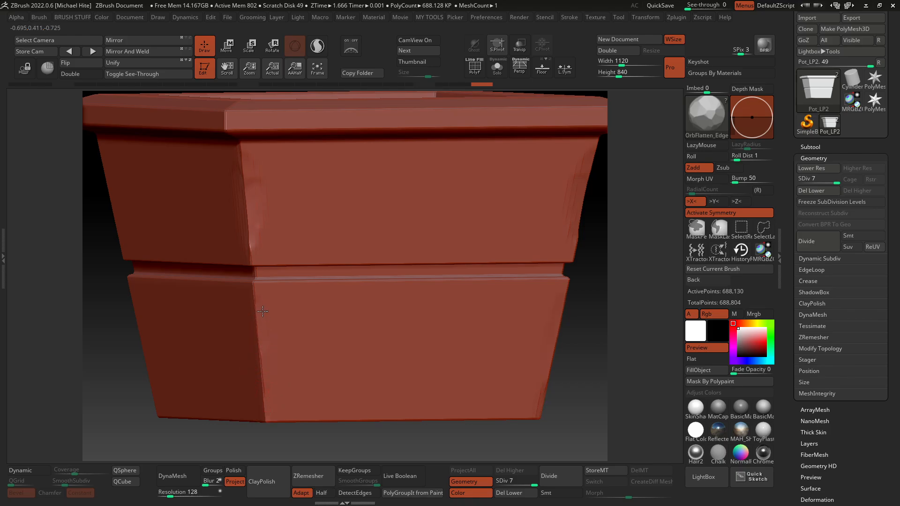
{"action": "left_click_drag", "start_coordinate": [253, 305], "coordinate": [260, 404]}
{"action": "key", "text": "s"}
{"action": "left_click_drag", "start_coordinate": [251, 305], "coordinate": [262, 394]}
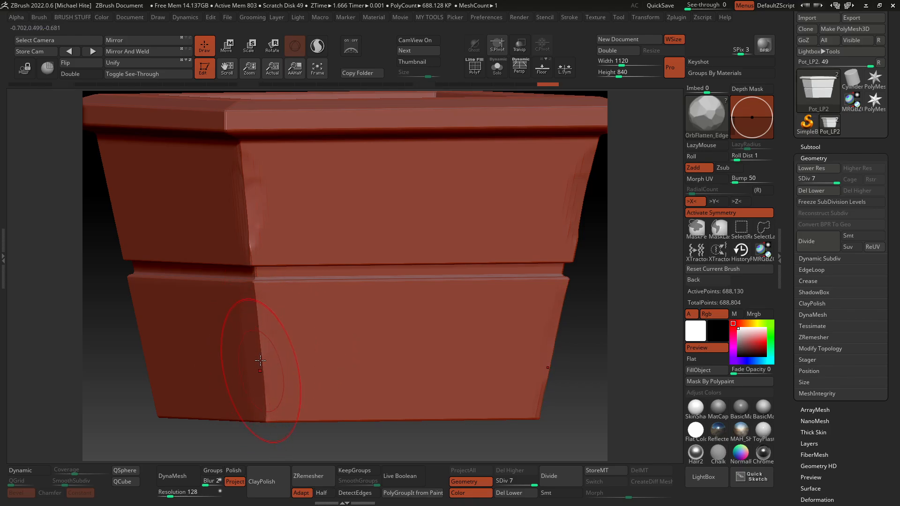
{"action": "key", "text": "s"}
{"action": "left_click_drag", "start_coordinate": [276, 361], "coordinate": [259, 361]}
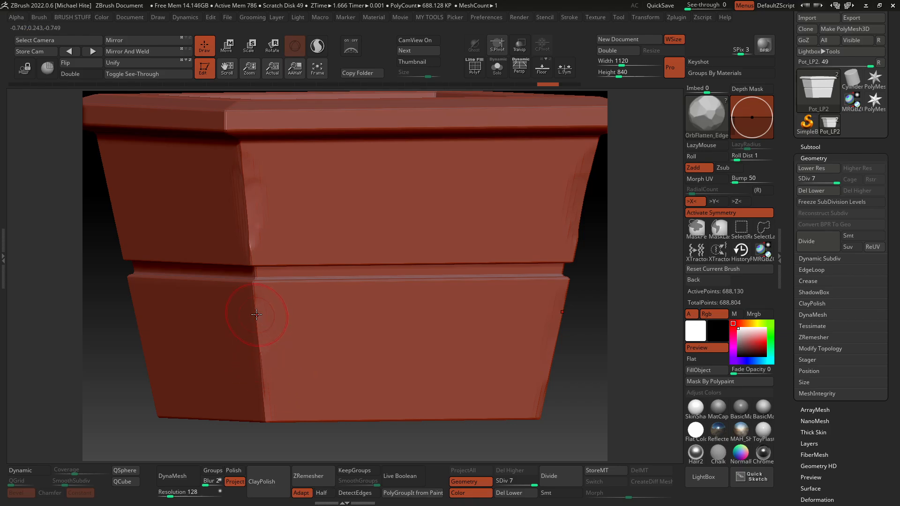
{"action": "left_click_drag", "start_coordinate": [254, 329], "coordinate": [266, 389]}
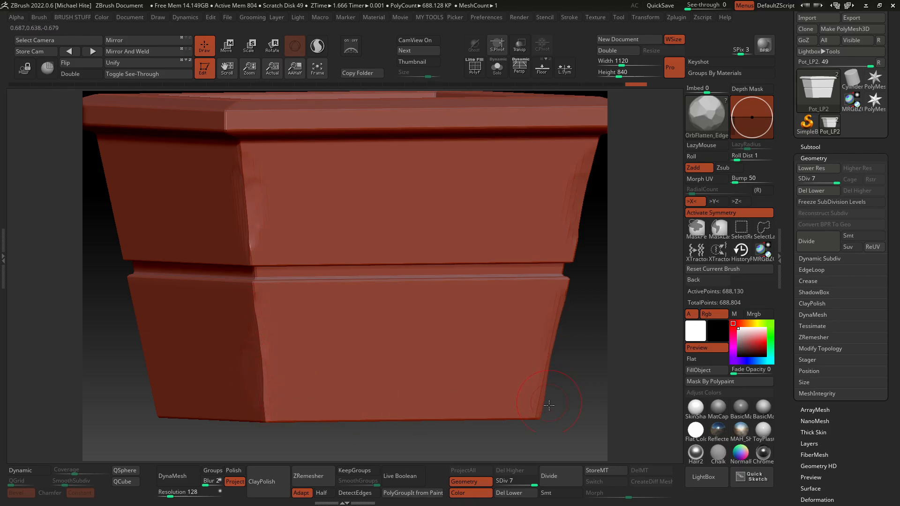
Brush uneven flattened patches onto the pot's side face, mainly below the rim, undoing unwanted strokes
{"action": "left_click_drag", "start_coordinate": [463, 432], "coordinate": [670, 406]}
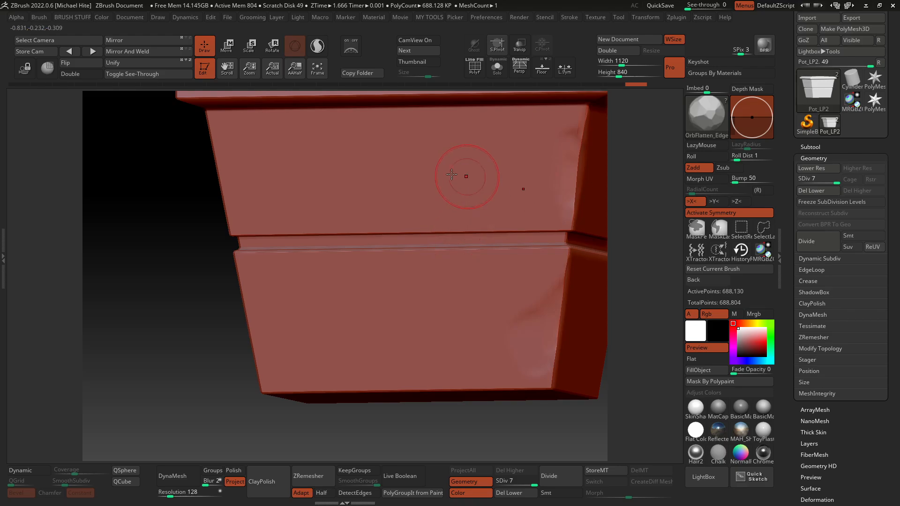
{"action": "left_click_drag", "start_coordinate": [398, 131], "coordinate": [485, 129]}
{"action": "left_click_drag", "start_coordinate": [543, 136], "coordinate": [282, 160]}
{"action": "left_click_drag", "start_coordinate": [310, 193], "coordinate": [509, 204]}
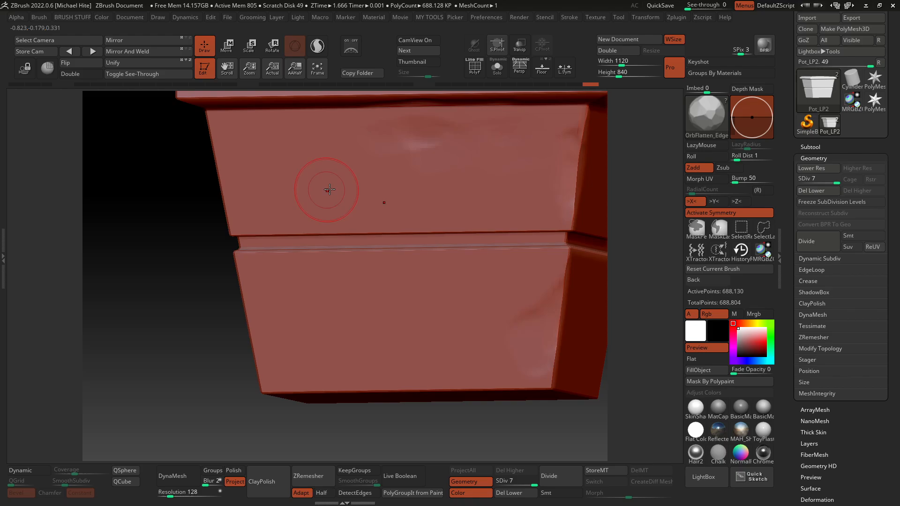
{"action": "left_click_drag", "start_coordinate": [329, 190], "coordinate": [324, 193]}
{"action": "key", "text": "ctrl+z"}
{"action": "key", "text": "ctrl+z"}
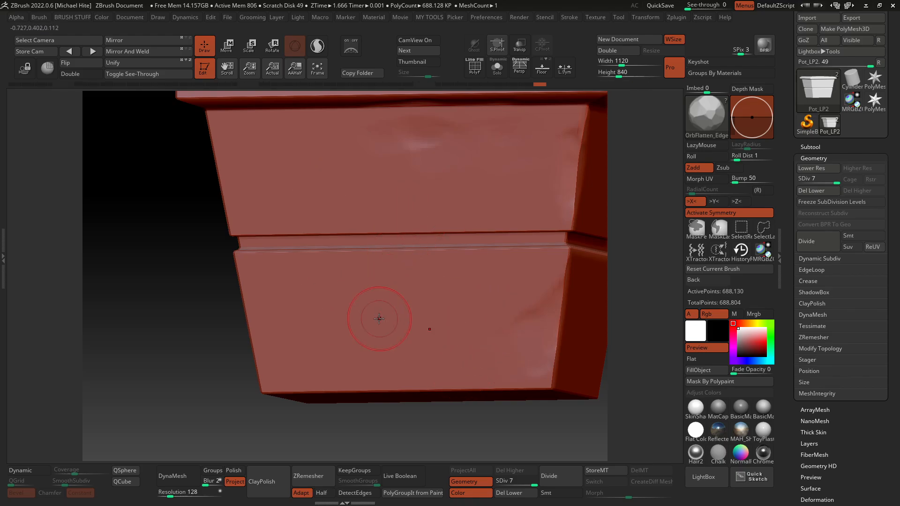
{"action": "left_click_drag", "start_coordinate": [379, 319], "coordinate": [312, 320]}
Wear down the upper and lower vertical edges at the adjoining corner of the pot with flattening strokes
{"action": "mouse_move", "coordinate": [140, 360]}
{"action": "left_mouse_down"}
{"action": "mouse_move", "coordinate": [185, 367]}
{"action": "mouse_move", "coordinate": [175, 361]}
{"action": "left_mouse_up"}
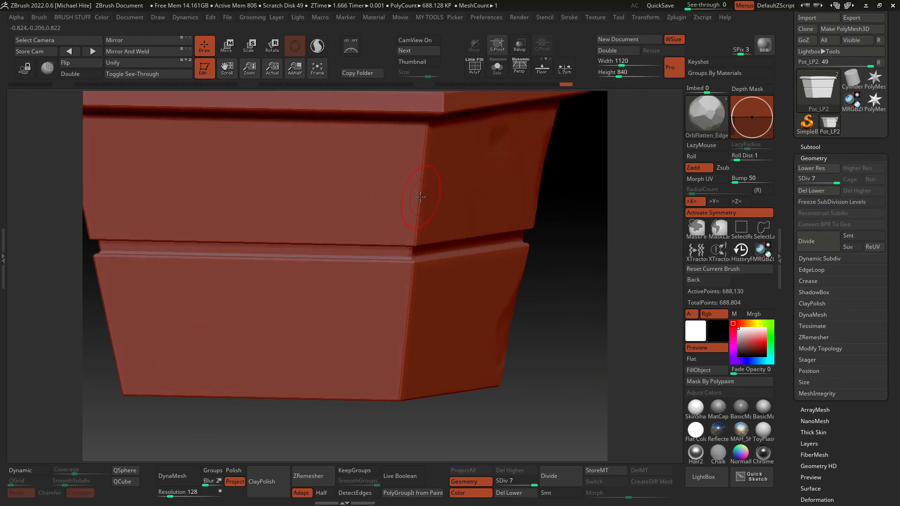
{"action": "mouse_move", "coordinate": [421, 197]}
{"action": "left_mouse_down"}
{"action": "mouse_move", "coordinate": [417, 183]}
{"action": "mouse_move", "coordinate": [411, 223]}
{"action": "left_mouse_up"}
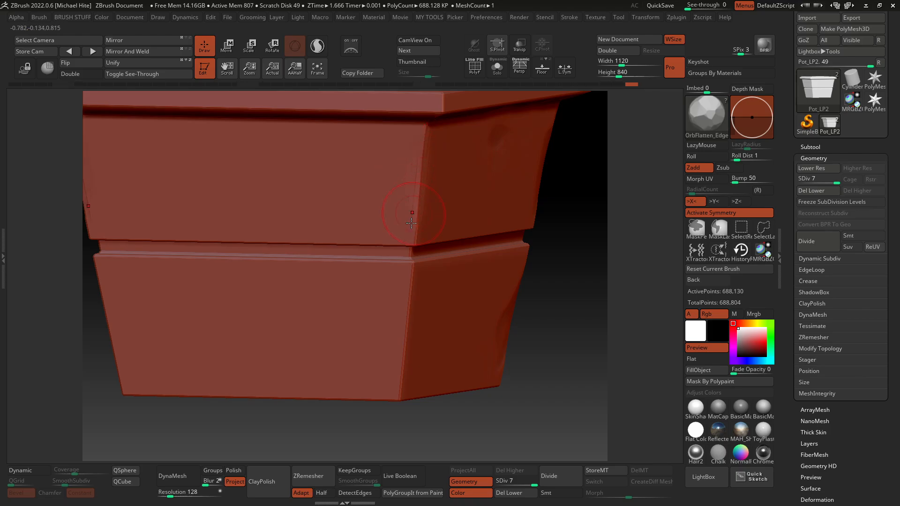
{"action": "mouse_move", "coordinate": [404, 342]}
{"action": "left_mouse_down"}
{"action": "mouse_move", "coordinate": [403, 324]}
{"action": "mouse_move", "coordinate": [406, 385]}
{"action": "left_mouse_up"}
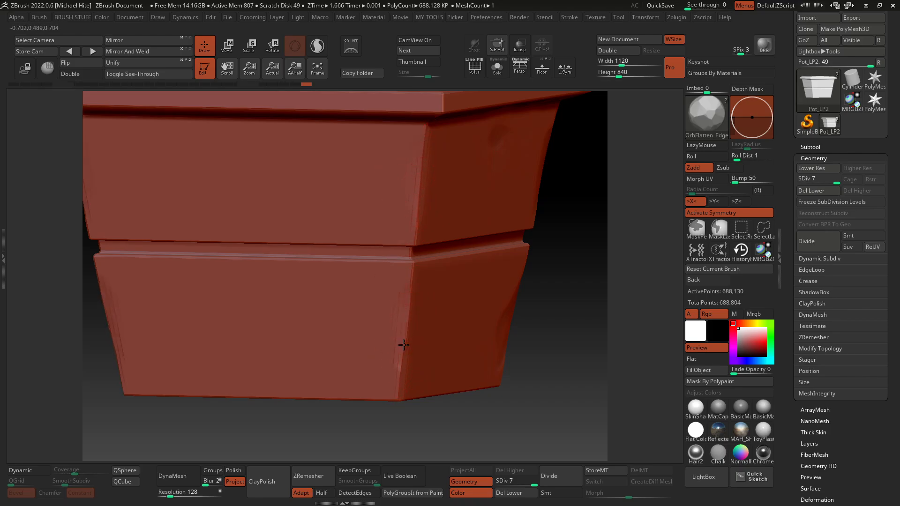
{"action": "left_click_drag", "start_coordinate": [404, 345], "coordinate": [409, 296]}
Divide the pot to subdivision level 8 and try another flattening stroke on the upper corner edge
{"action": "key", "text": "ctrl+d"}
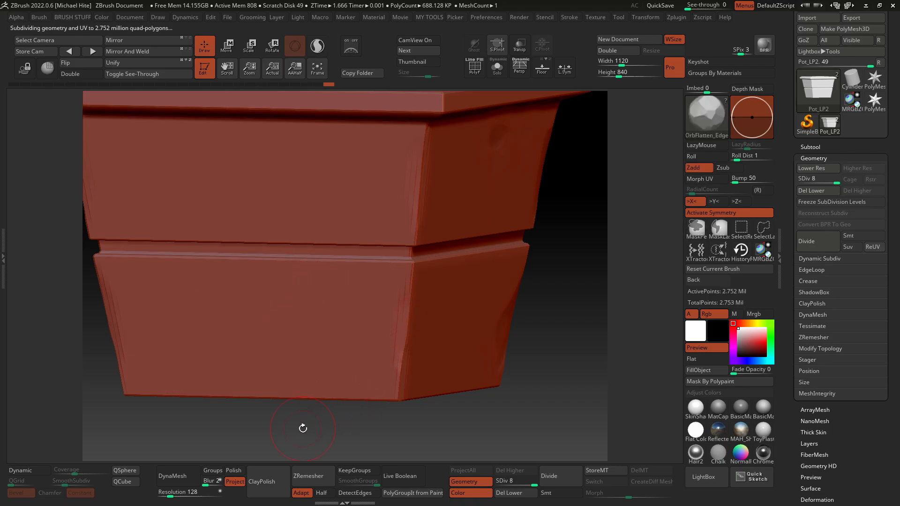
{"action": "left_click_drag", "start_coordinate": [302, 427], "coordinate": [275, 350]}
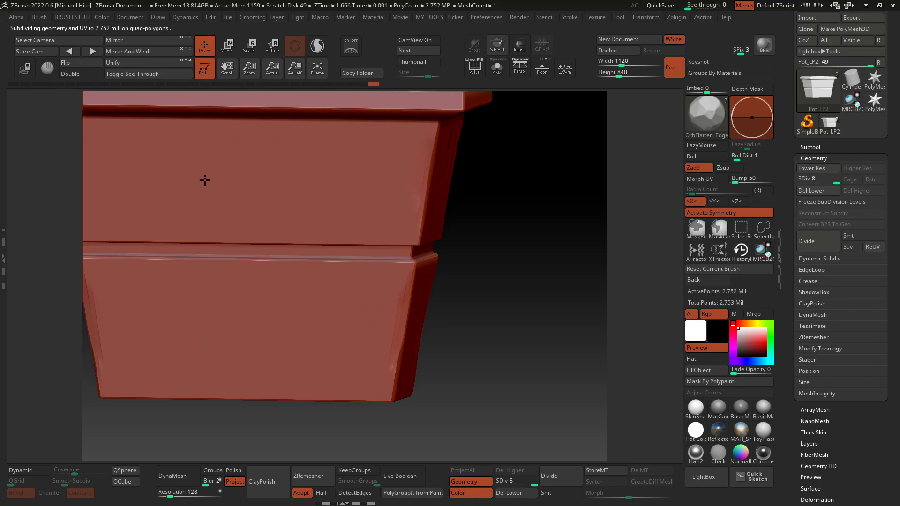
{"action": "mouse_move", "coordinate": [515, 239]}
{"action": "left_mouse_down"}
{"action": "mouse_move", "coordinate": [512, 227]}
{"action": "mouse_move", "coordinate": [418, 374]}
{"action": "left_mouse_up"}
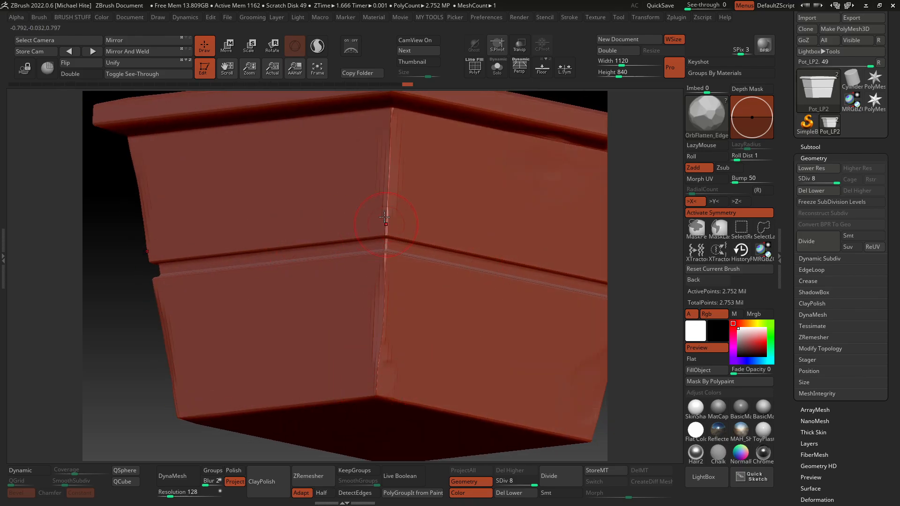
{"action": "left_click_drag", "start_coordinate": [385, 217], "coordinate": [387, 209]}
{"action": "key", "text": "ctrl+z"}
{"action": "left_click_drag", "start_coordinate": [129, 381], "coordinate": [482, 300]}
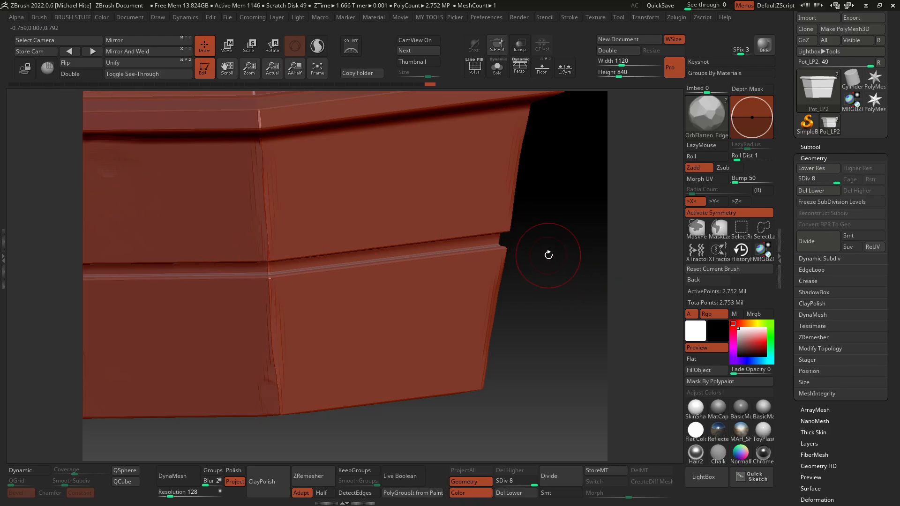
Try the Orb_Rock_Noise brush on the upper section of the pot's side face and undo the stroke
{"action": "key", "text": "b"}
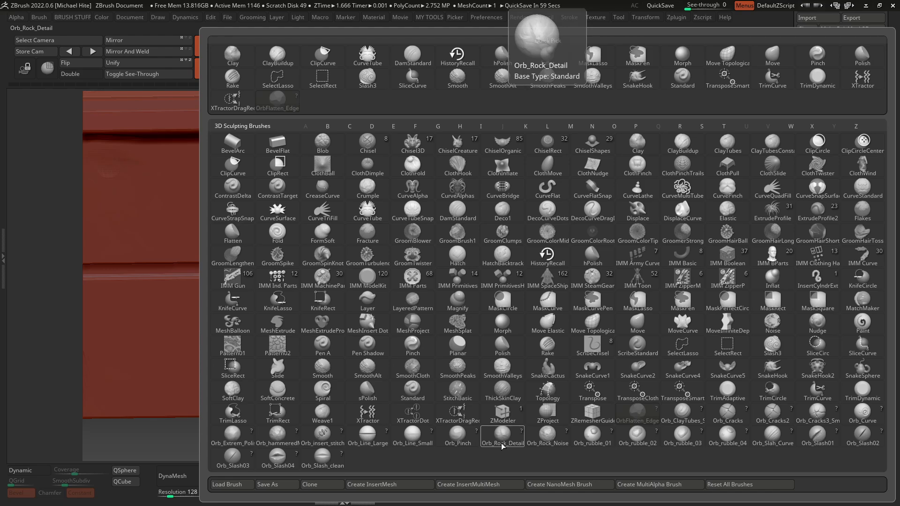
{"action": "left_click", "coordinate": [540, 444]}
{"action": "left_click_drag", "start_coordinate": [360, 170], "coordinate": [424, 164]}
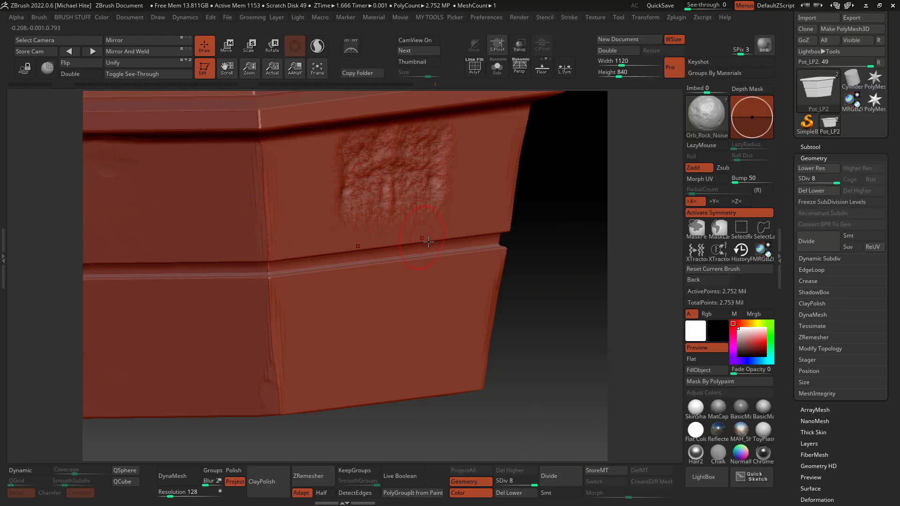
{"action": "key", "text": "ctrl+z"}
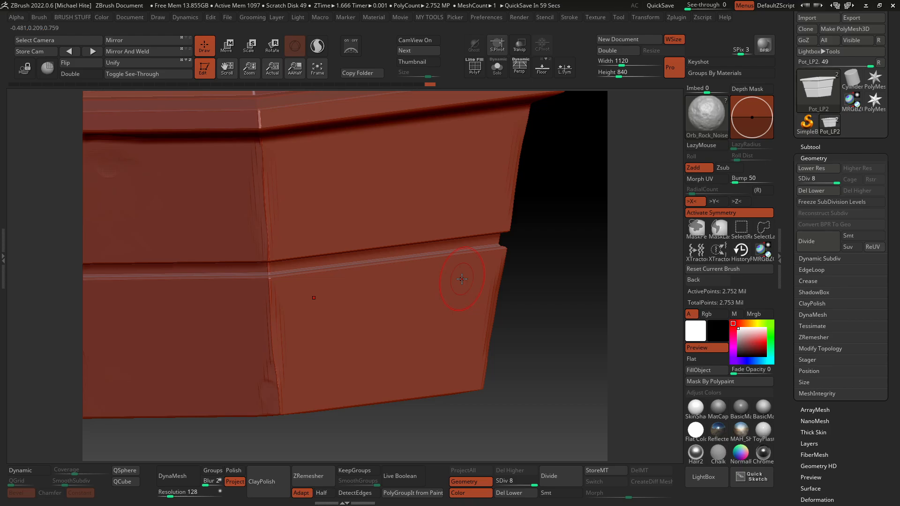
Brush rocky surface detail onto the pot's side faces with the Orb_Rock_Detail brush, undoing an unwanted stroke
{"action": "key", "text": "b"}
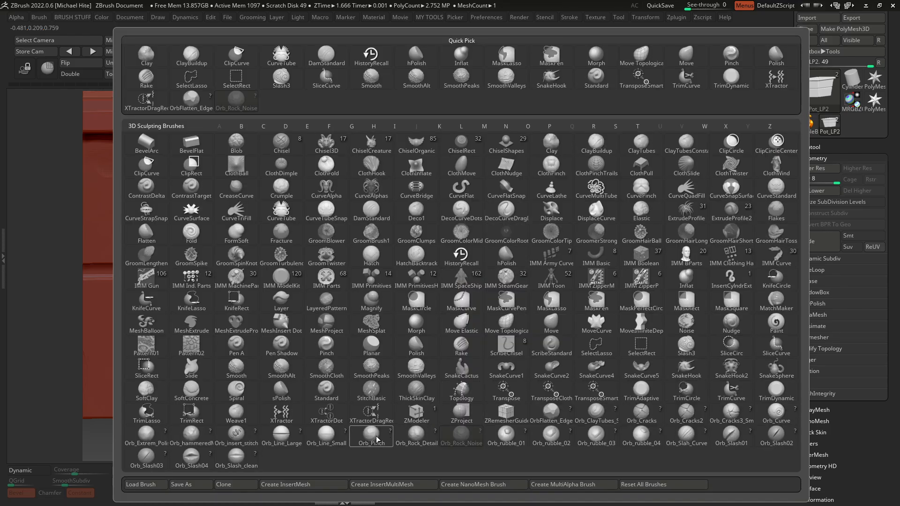
{"action": "left_click", "coordinate": [410, 443]}
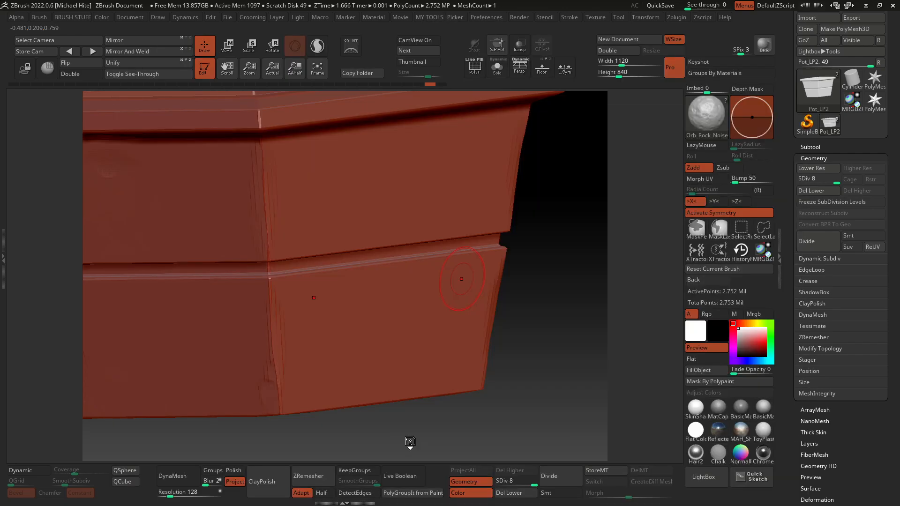
{"action": "left_click_drag", "start_coordinate": [350, 269], "coordinate": [1, 356]}
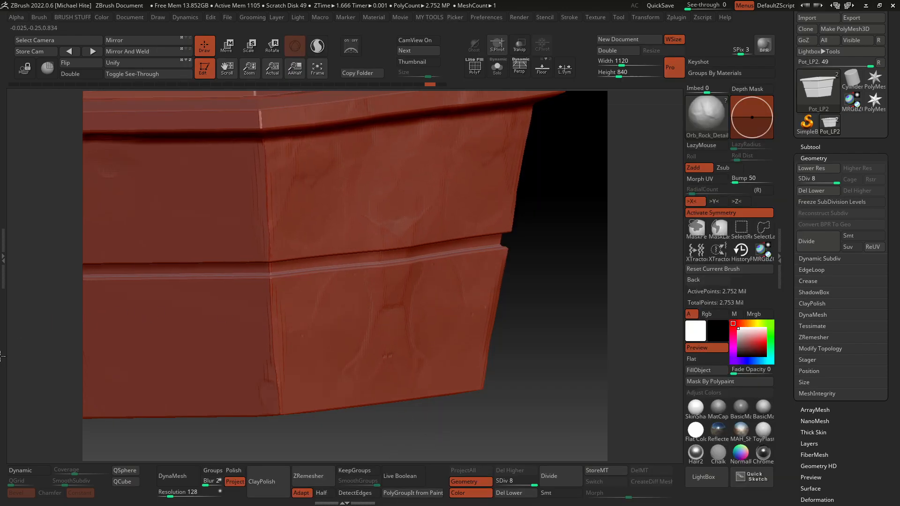
{"action": "key", "text": "f"}
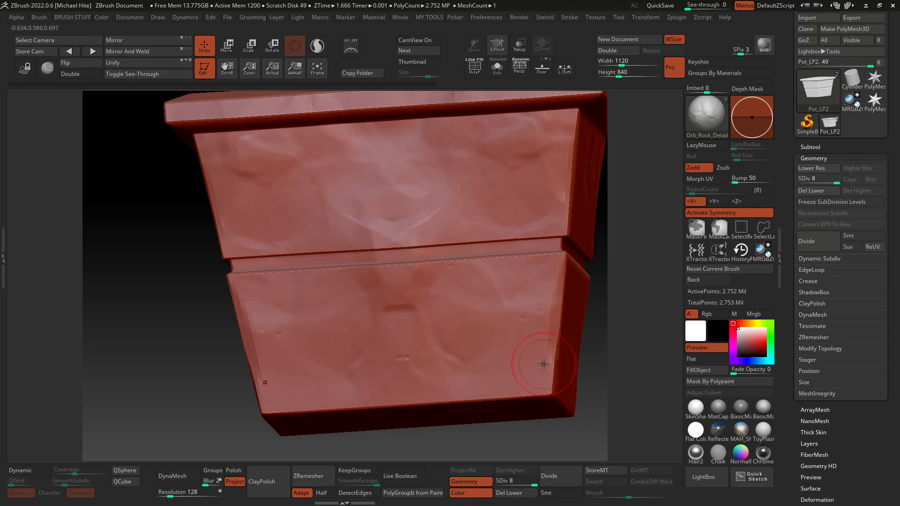
{"action": "left_click_drag", "start_coordinate": [585, 389], "coordinate": [400, 239]}
{"action": "mouse_move", "coordinate": [386, 328]}
{"action": "left_mouse_down"}
{"action": "mouse_move", "coordinate": [497, 351]}
{"action": "mouse_move", "coordinate": [637, 363]}
{"action": "mouse_move", "coordinate": [846, 359]}
{"action": "left_mouse_up"}
{"action": "key", "text": "ctrl+z"}
{"action": "left_click_drag", "start_coordinate": [376, 255], "coordinate": [728, 408]}
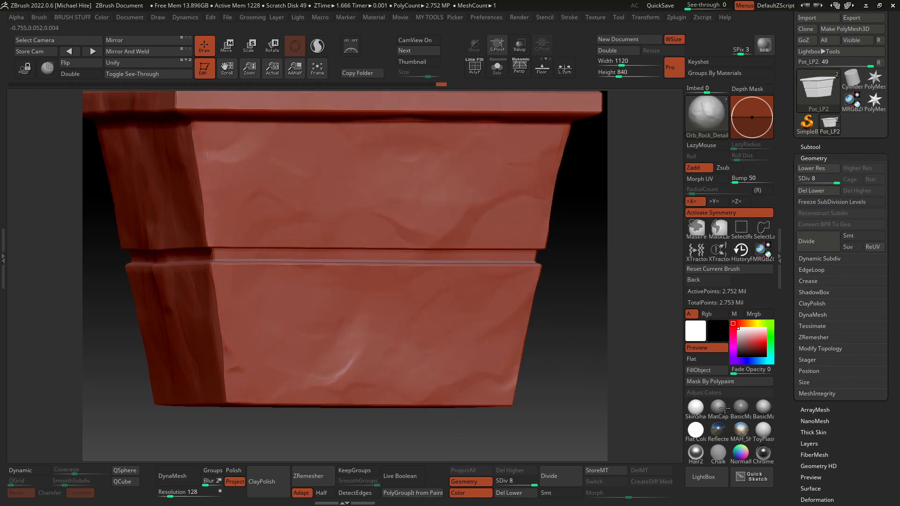
Continue the rock detail around the pot, covering the upper and lower sections of the remaining side faces
{"action": "left_click_drag", "start_coordinate": [599, 367], "coordinate": [124, 359]}
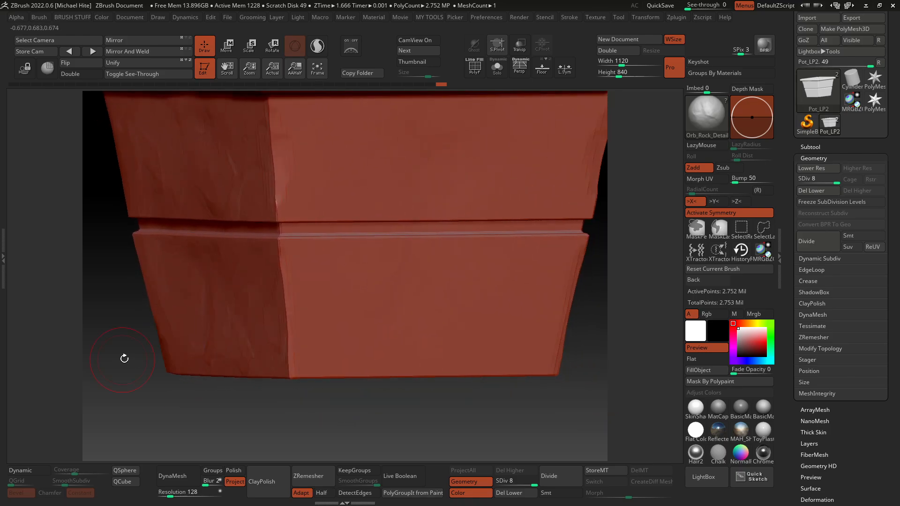
{"action": "left_click_drag", "start_coordinate": [472, 334], "coordinate": [718, 430]}
{"action": "left_click_drag", "start_coordinate": [619, 426], "coordinate": [492, 425]}
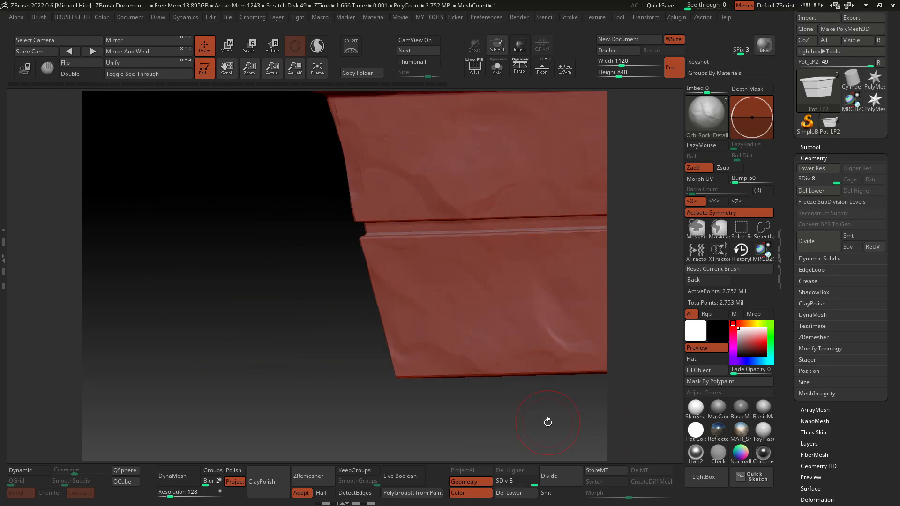
{"action": "left_click_drag", "start_coordinate": [547, 420], "coordinate": [432, 323]}
{"action": "left_click_drag", "start_coordinate": [401, 228], "coordinate": [414, 426]}
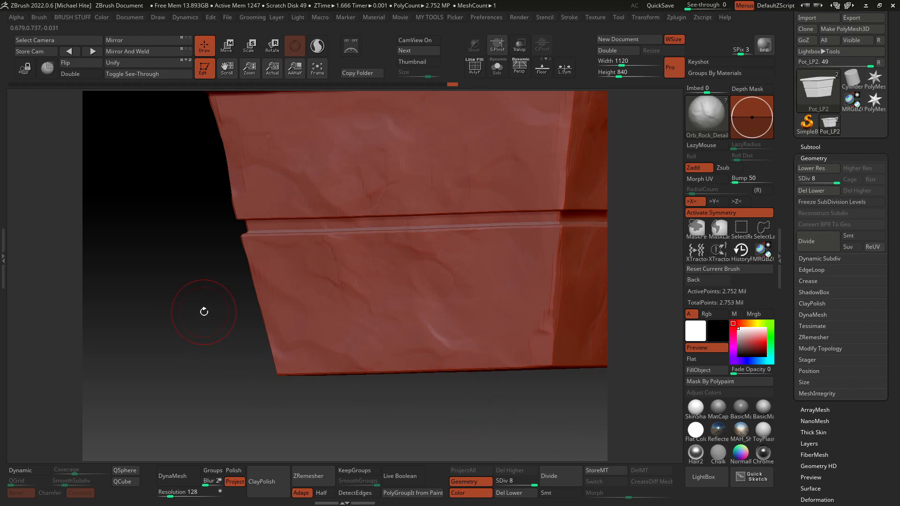
{"action": "left_click_drag", "start_coordinate": [203, 312], "coordinate": [440, 429]}
{"action": "mouse_move", "coordinate": [136, 273]}
{"action": "left_mouse_down"}
{"action": "mouse_move", "coordinate": [140, 284]}
{"action": "mouse_move", "coordinate": [480, 335]}
{"action": "mouse_move", "coordinate": [461, 372]}
{"action": "mouse_move", "coordinate": [526, 407]}
{"action": "mouse_move", "coordinate": [605, 494]}
{"action": "left_mouse_up"}
Brush rock detail onto the pot's inner floor, inner walls and the top surface of the rim
{"action": "left_click_drag", "start_coordinate": [117, 300], "coordinate": [225, 328]}
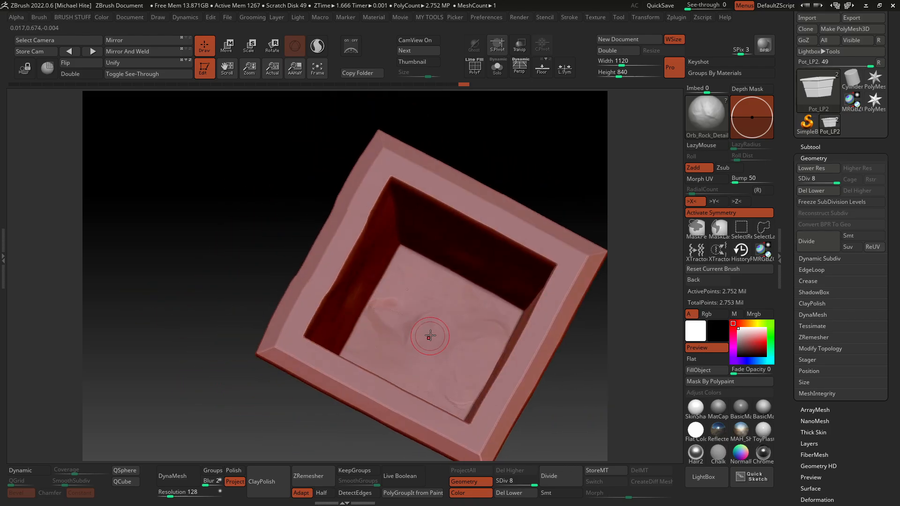
{"action": "left_click_drag", "start_coordinate": [178, 263], "coordinate": [180, 232]}
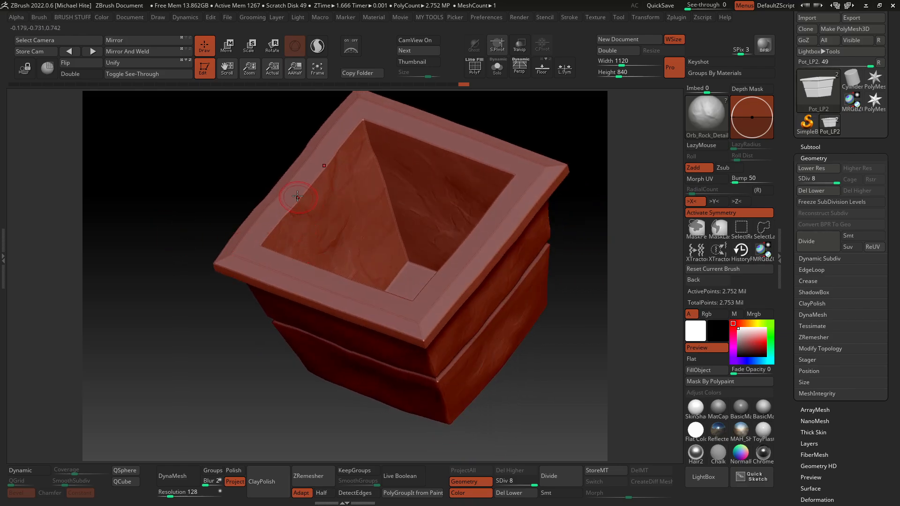
{"action": "left_click_drag", "start_coordinate": [237, 201], "coordinate": [207, 192]}
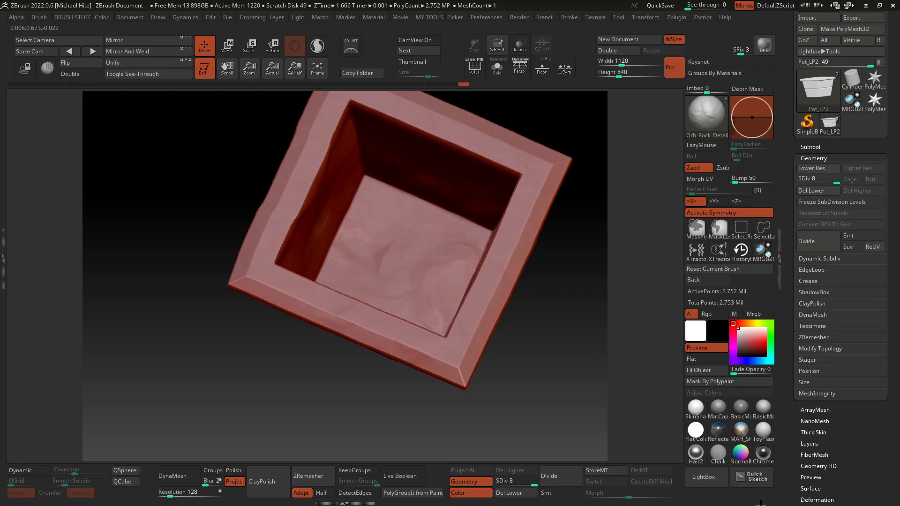
{"action": "mouse_move", "coordinate": [539, 386]}
{"action": "left_mouse_down"}
{"action": "mouse_move", "coordinate": [478, 315]}
{"action": "mouse_move", "coordinate": [513, 319]}
{"action": "left_mouse_up"}
{"action": "left_click_drag", "start_coordinate": [552, 245], "coordinate": [533, 310]}
{"action": "left_click_drag", "start_coordinate": [576, 324], "coordinate": [579, 288]}
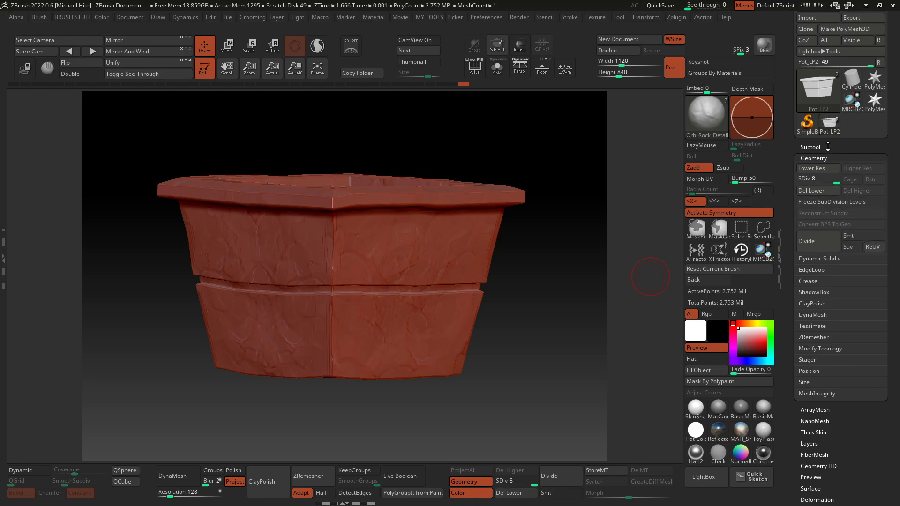
Delete the unsculpted Pot_LP1 subtool
{"action": "left_click", "coordinate": [810, 147]}
{"action": "left_click", "coordinate": [815, 188]}
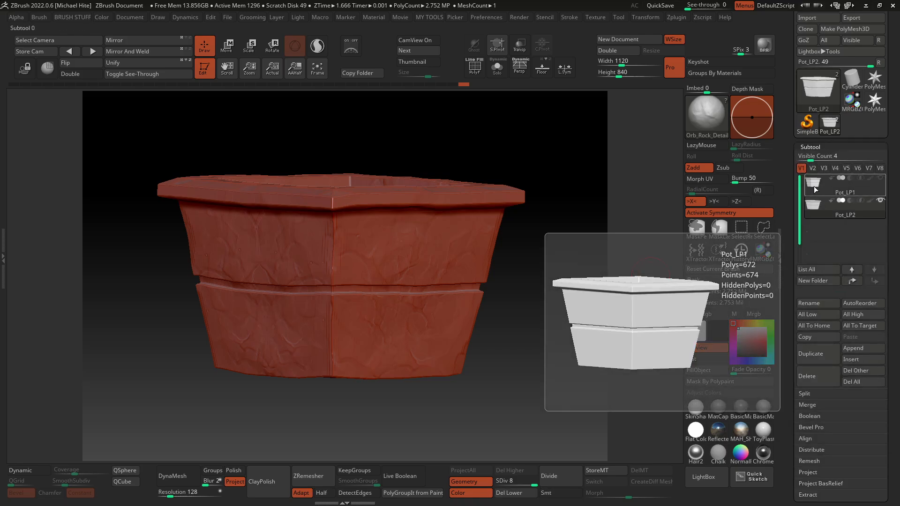
{"action": "left_click", "coordinate": [816, 184]}
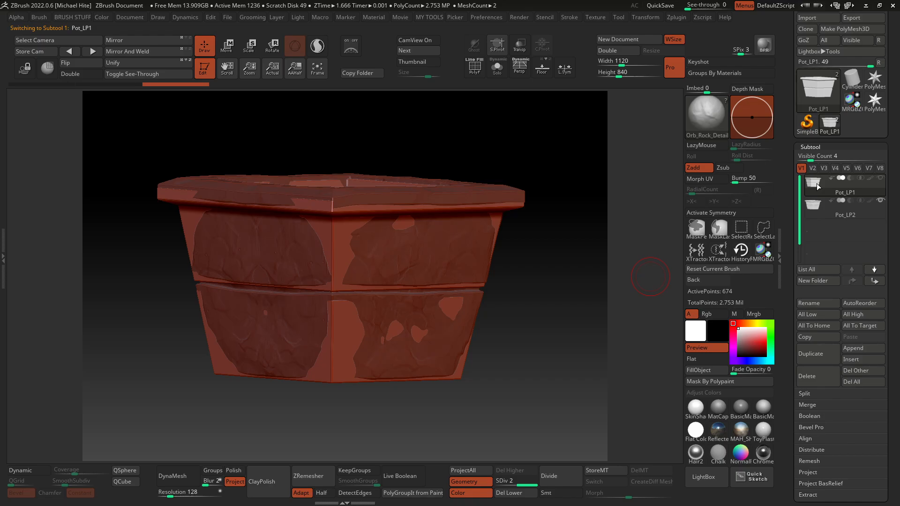
{"action": "left_click", "coordinate": [832, 367]}
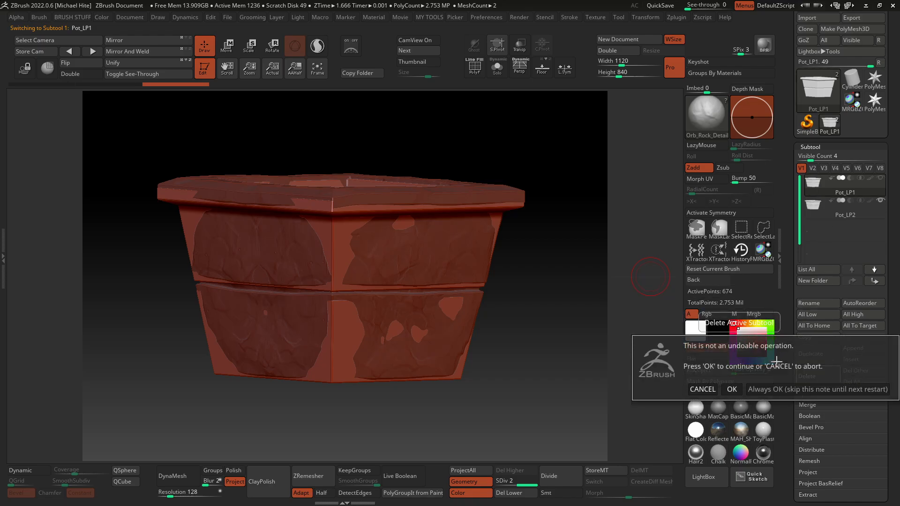
{"action": "left_click", "coordinate": [731, 389]}
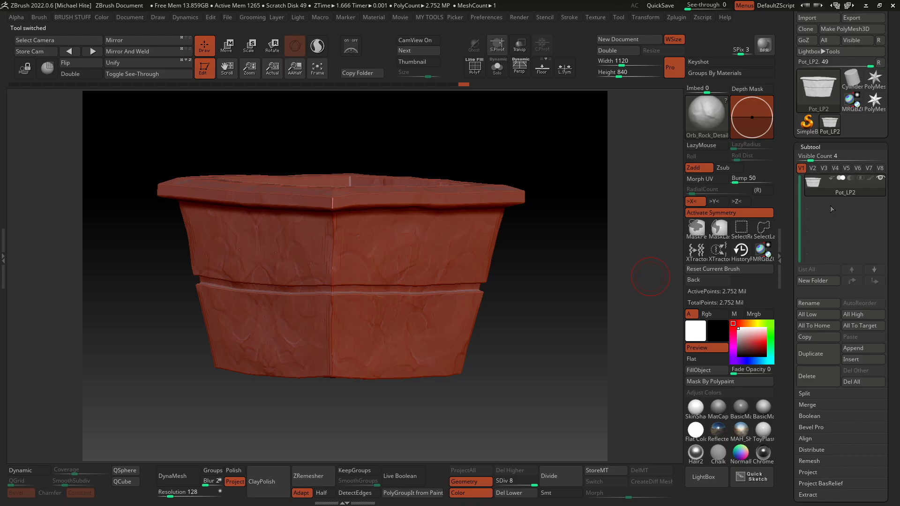
Rename the sculpted pot subtool to Pot_HP
{"action": "left_click", "coordinate": [815, 314]}
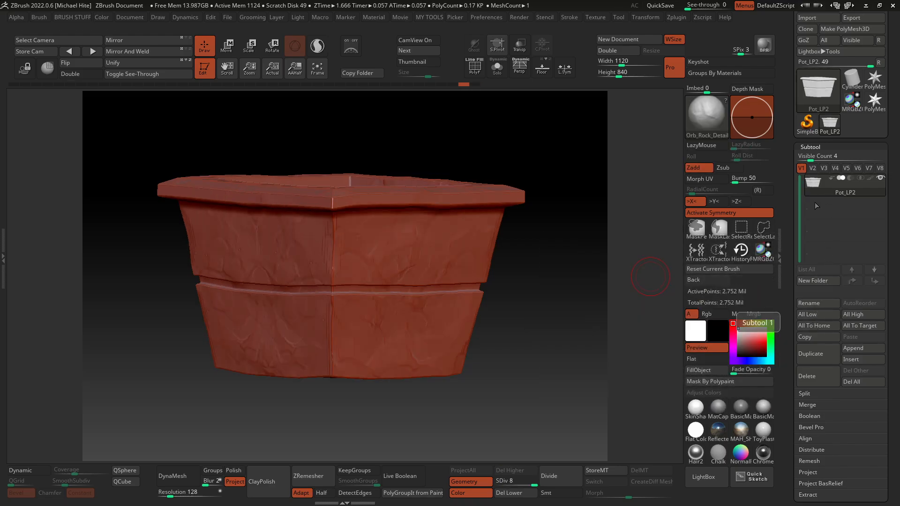
{"action": "left_click", "coordinate": [810, 304]}
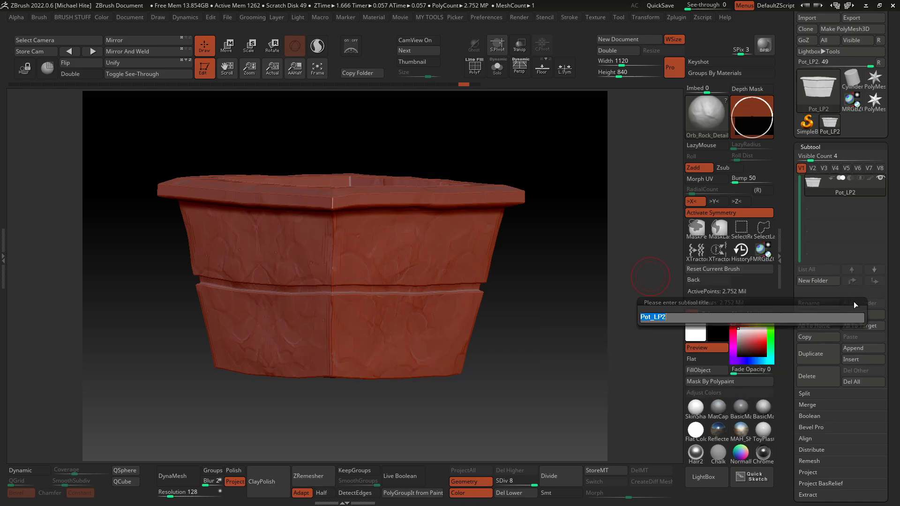
{"action": "type", "text": "Pot_"}
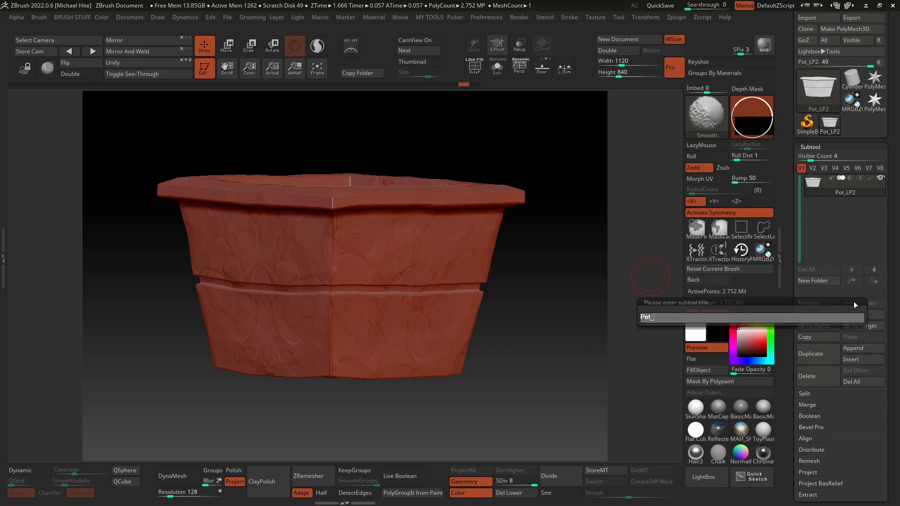
{"action": "type", "text": "HP"}
{"action": "key", "text": "Return"}
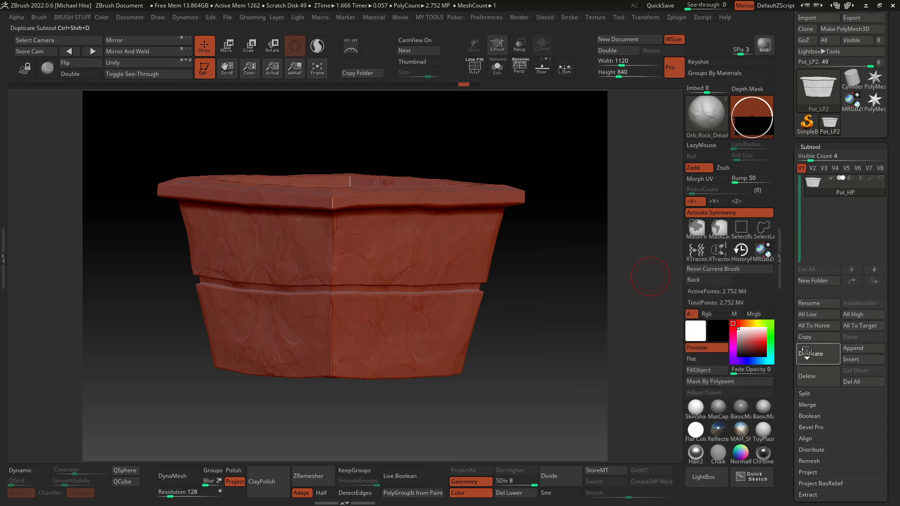
Duplicate the Pot_HP subtool and rename the copy to Pot_LP
{"action": "left_click", "coordinate": [817, 354]}
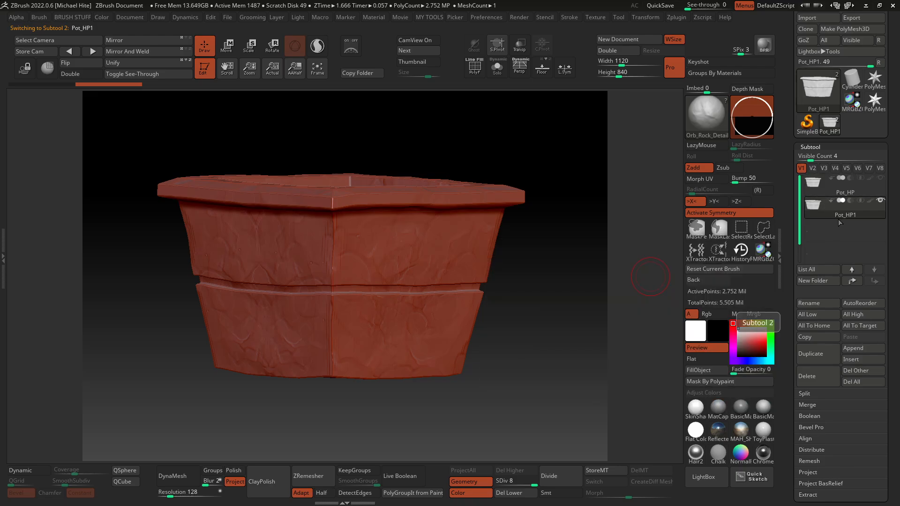
{"action": "left_click", "coordinate": [820, 305]}
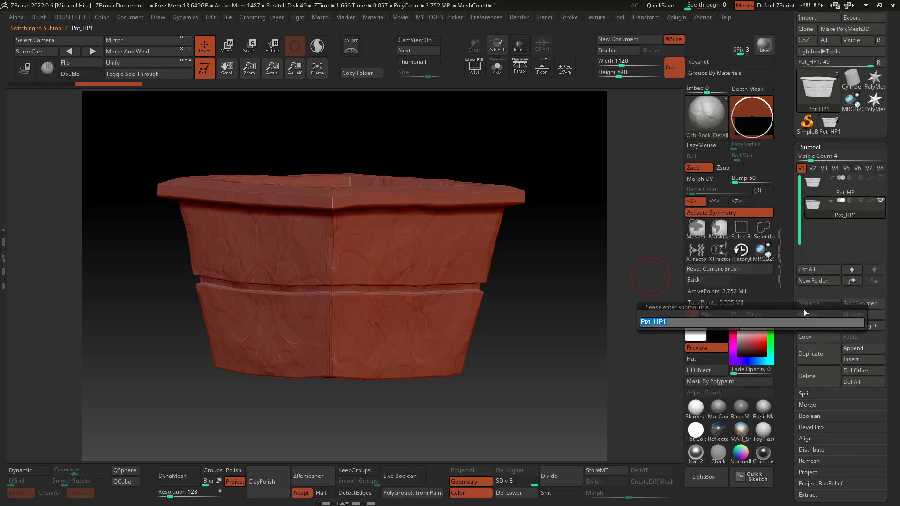
{"action": "key", "text": "Right"}
{"action": "key", "text": "BackSpace"}
{"action": "key", "text": "BackSpace"}
{"action": "key", "text": "BackSpace"}
{"action": "type", "text": "LP"}
{"action": "key", "text": "Return"}
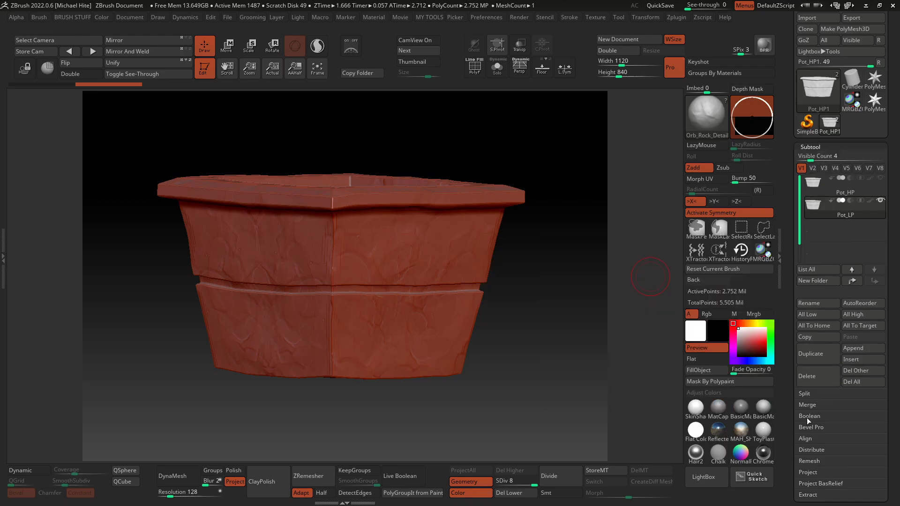
Remesh the Pot_LP subtool with ZRemesher using a Target Polygons Count of 1
{"action": "left_click_drag", "start_coordinate": [795, 431], "coordinate": [799, 385]}
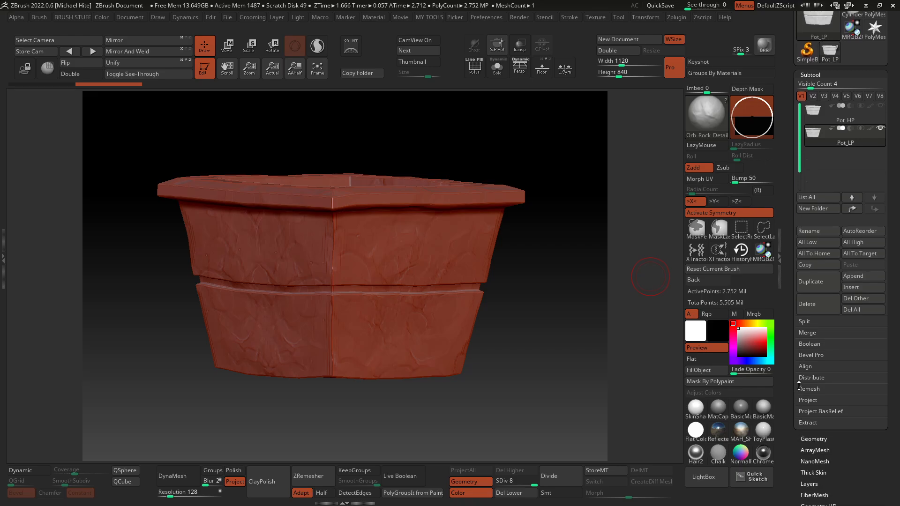
{"action": "left_click", "coordinate": [806, 435]}
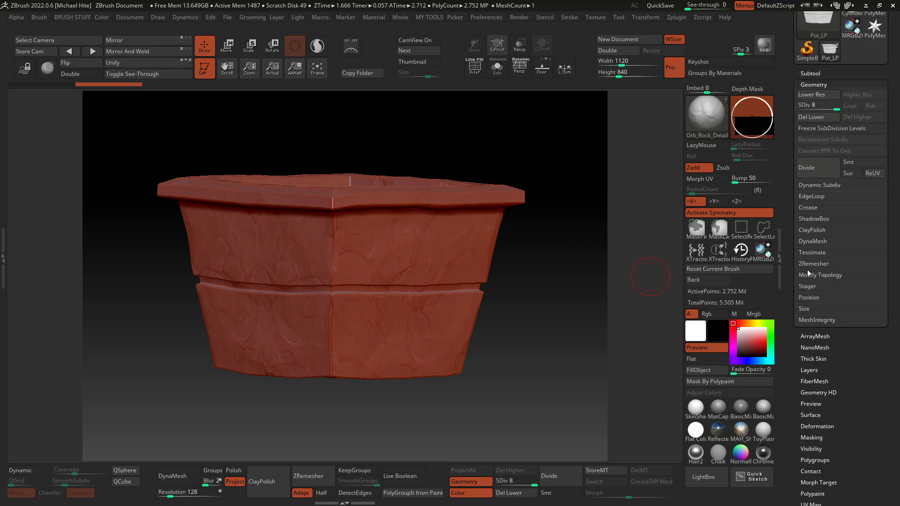
{"action": "left_click", "coordinate": [808, 264]}
{"action": "left_click", "coordinate": [830, 330]}
{"action": "type", "text": "1"}
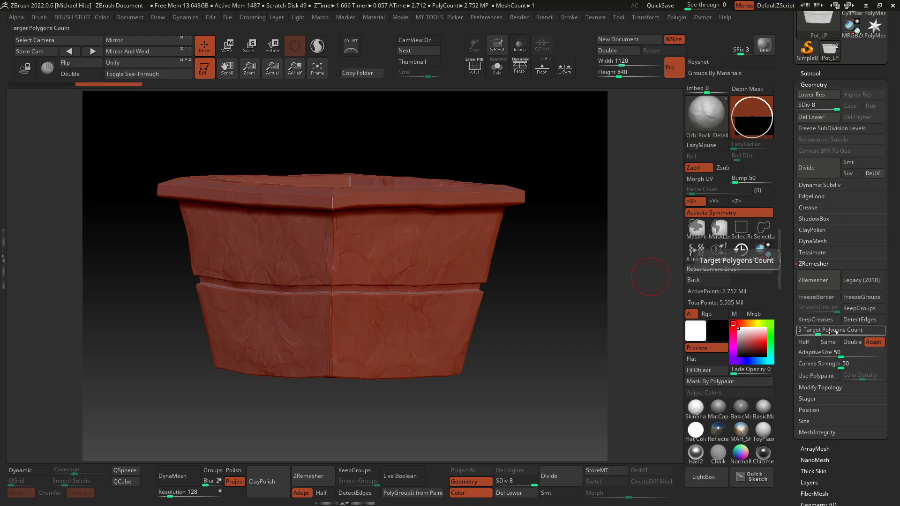
{"action": "key", "text": "Return"}
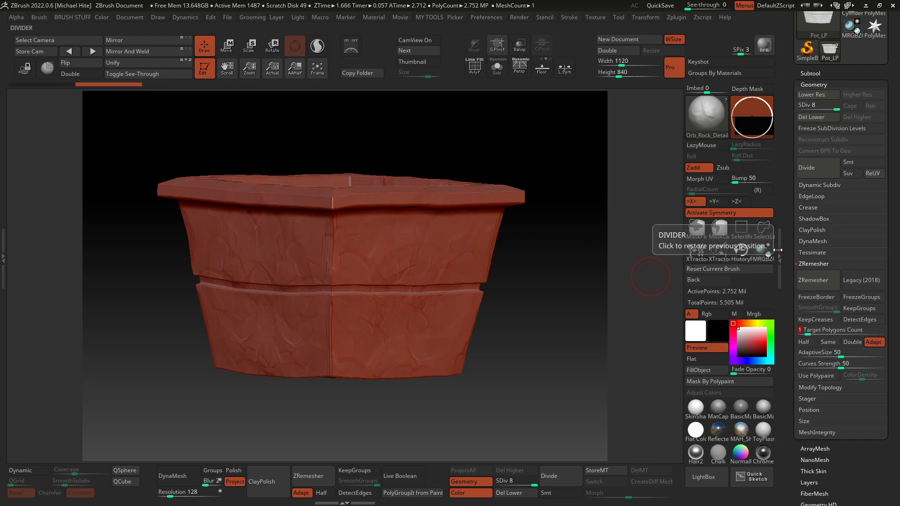
{"action": "left_click", "coordinate": [811, 281]}
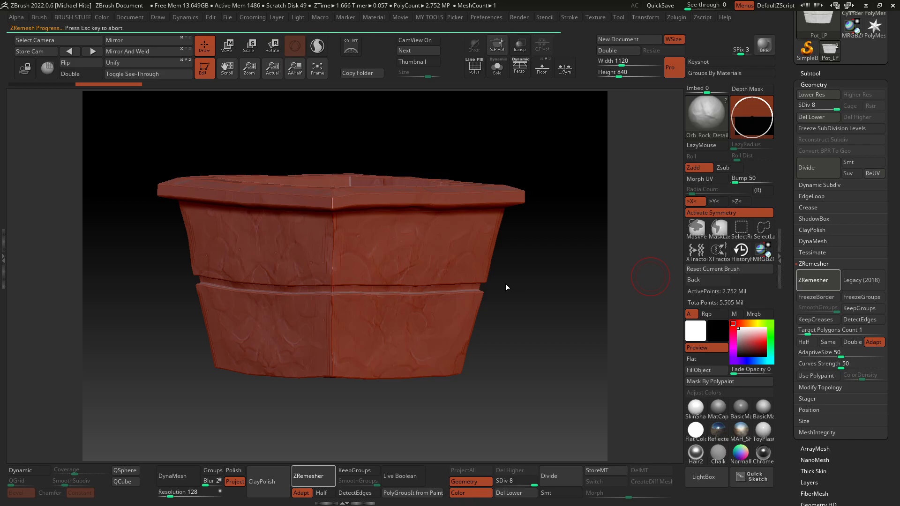
{"action": "right_click", "coordinate": [505, 283]}
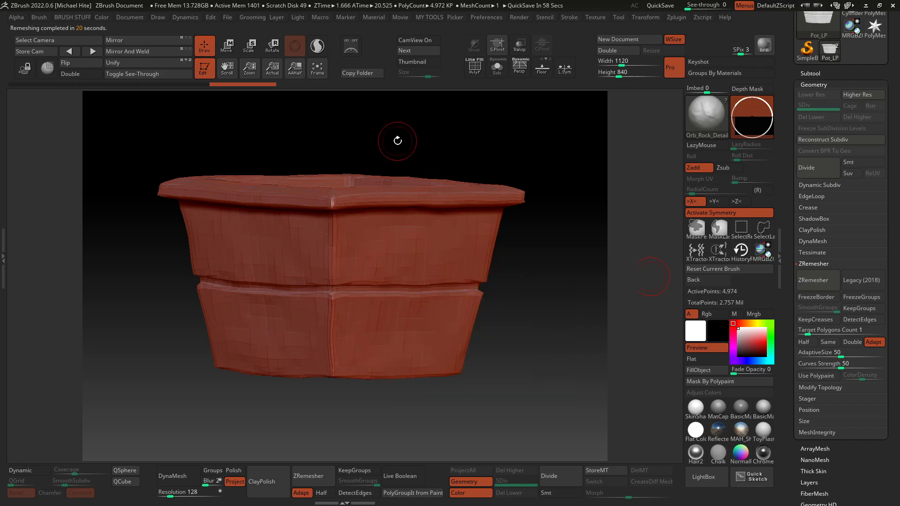
Examine the remeshed Pot_LP topology from several sides with the wireframe shown, and hide the wireframe again
{"action": "left_click_drag", "start_coordinate": [538, 263], "coordinate": [503, 127]}
{"action": "key", "text": "shift+f"}
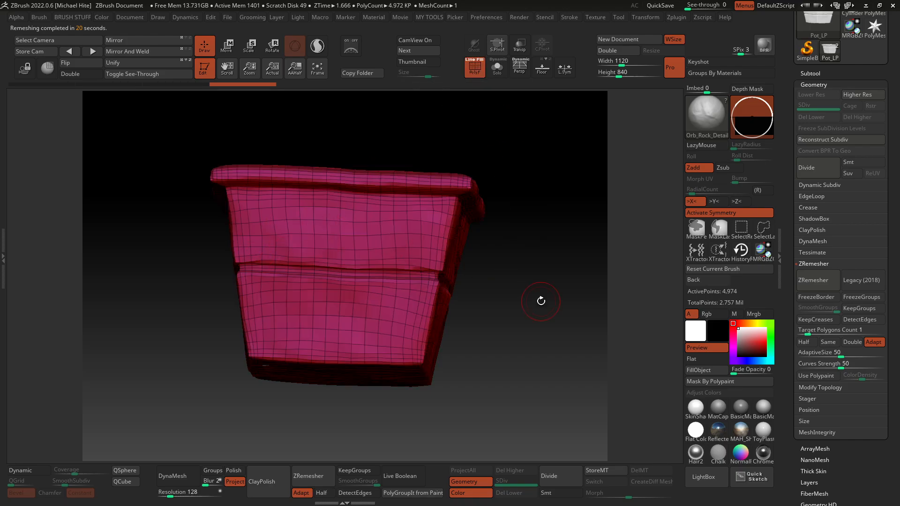
{"action": "left_click_drag", "start_coordinate": [538, 297], "coordinate": [576, 305]}
{"action": "left_click", "coordinate": [811, 74]}
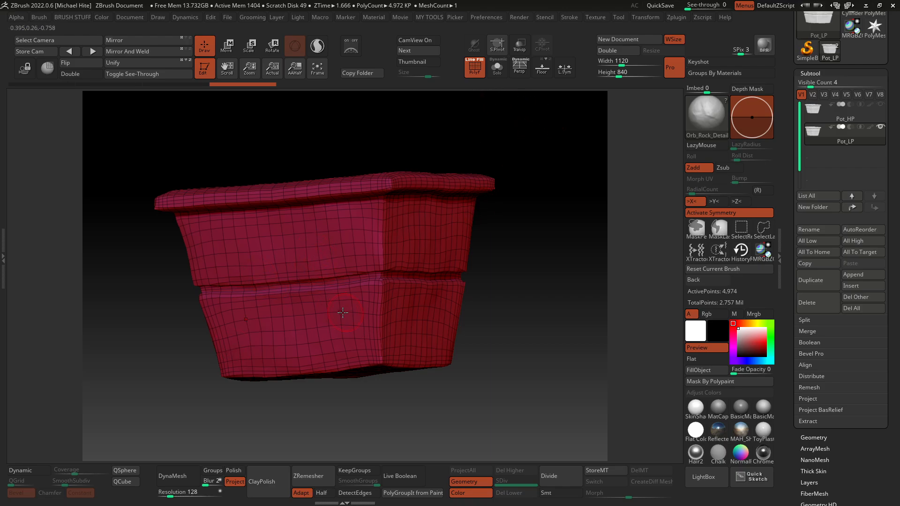
{"action": "left_click", "coordinate": [474, 75]}
{"action": "left_click_drag", "start_coordinate": [539, 173], "coordinate": [519, 205]}
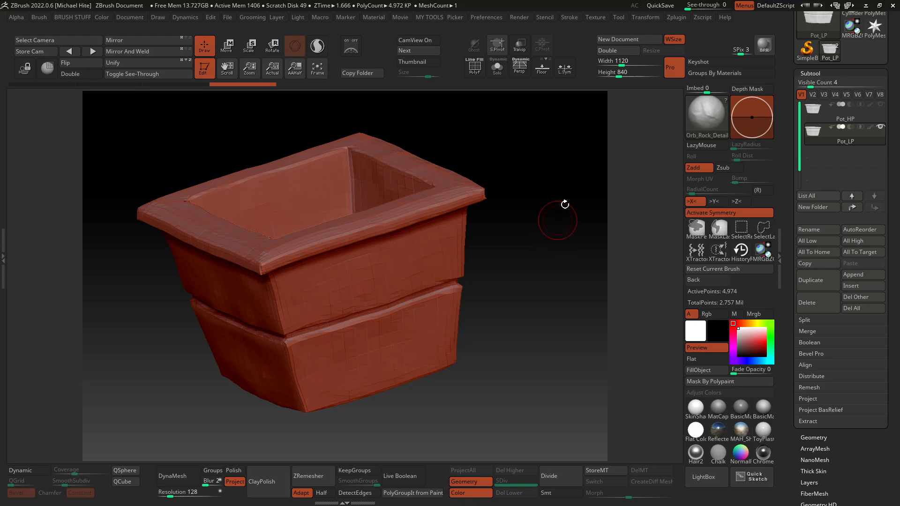
Export the selected Pot_LP subtool as the FBX file Pot_LP to the Pot folder on the Desktop
{"action": "mouse_move", "coordinate": [811, 112]}
{"action": "left_click_drag", "start_coordinate": [354, 418], "coordinate": [638, 271]}
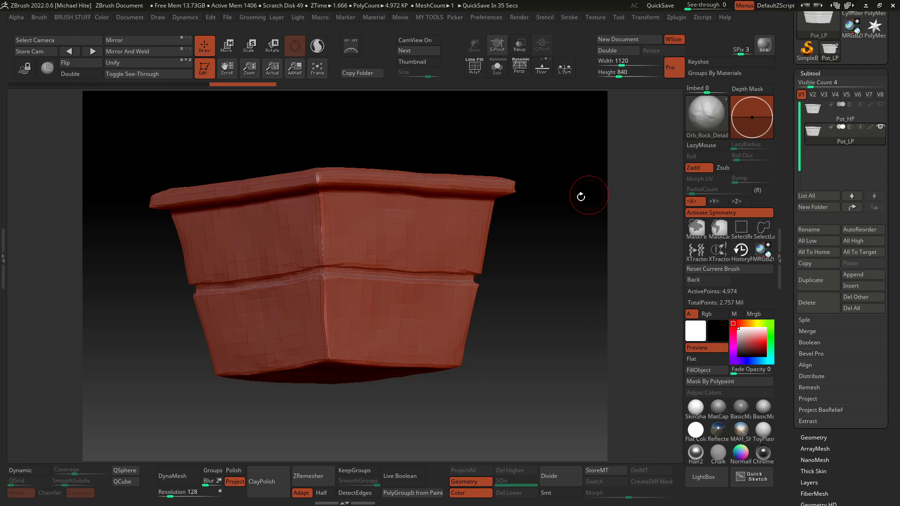
{"action": "left_click_drag", "start_coordinate": [579, 195], "coordinate": [575, 216]}
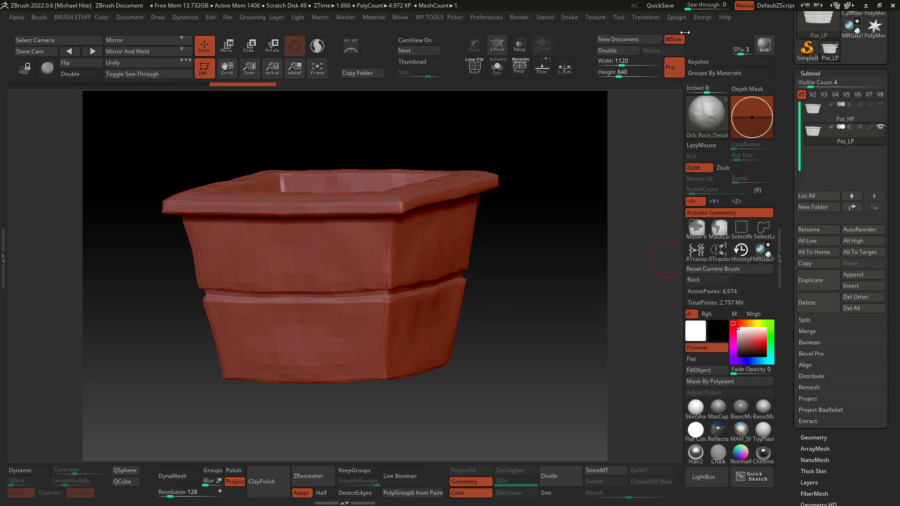
{"action": "left_click", "coordinate": [676, 18]}
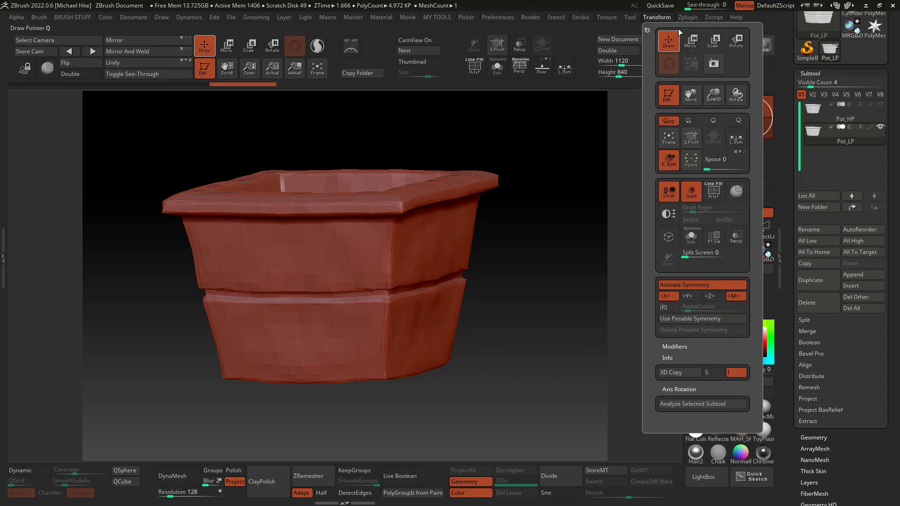
{"action": "left_click", "coordinate": [714, 137]}
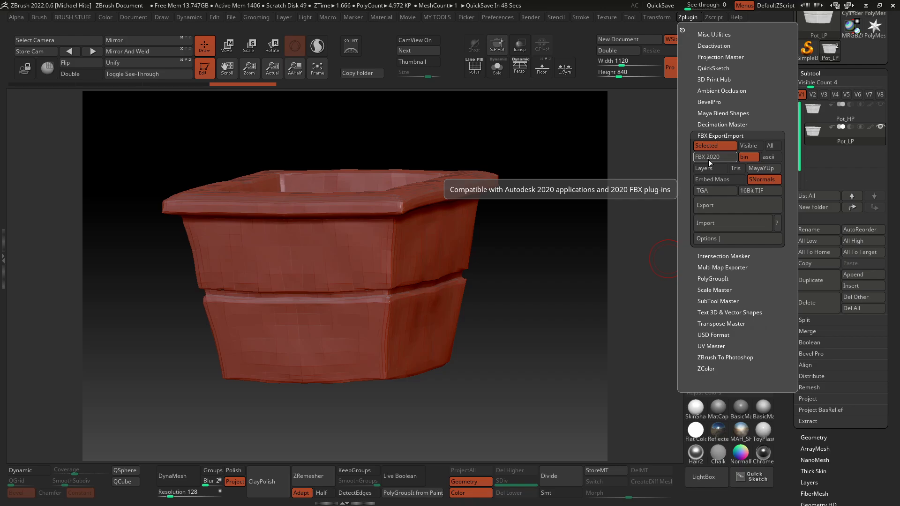
{"action": "left_click", "coordinate": [719, 209]}
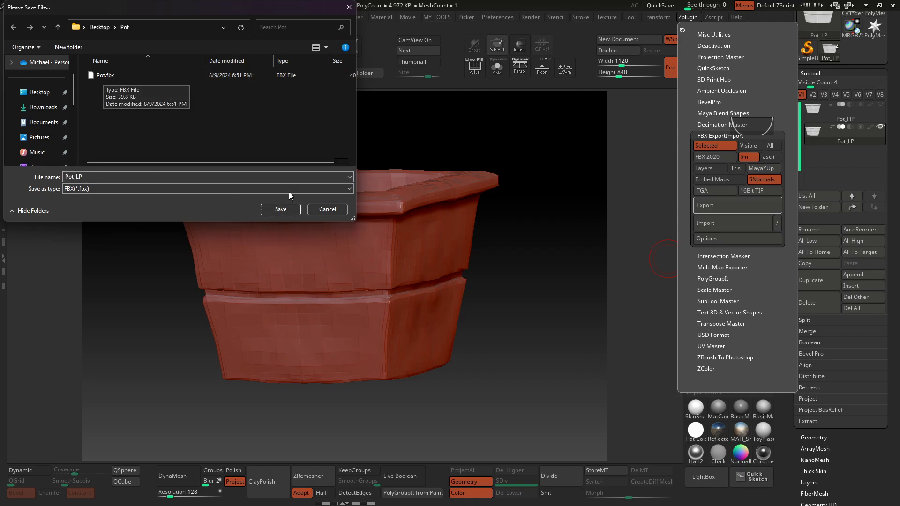
{"action": "left_click", "coordinate": [272, 207]}
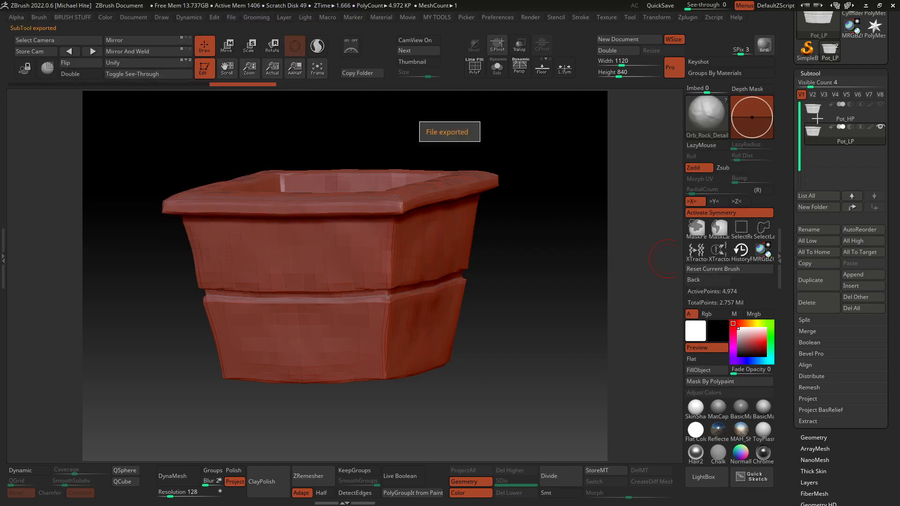
Select the Pot_HP subtool and export it as the FBX file Pot_HP to the same Pot folder
{"action": "left_click", "coordinate": [821, 111]}
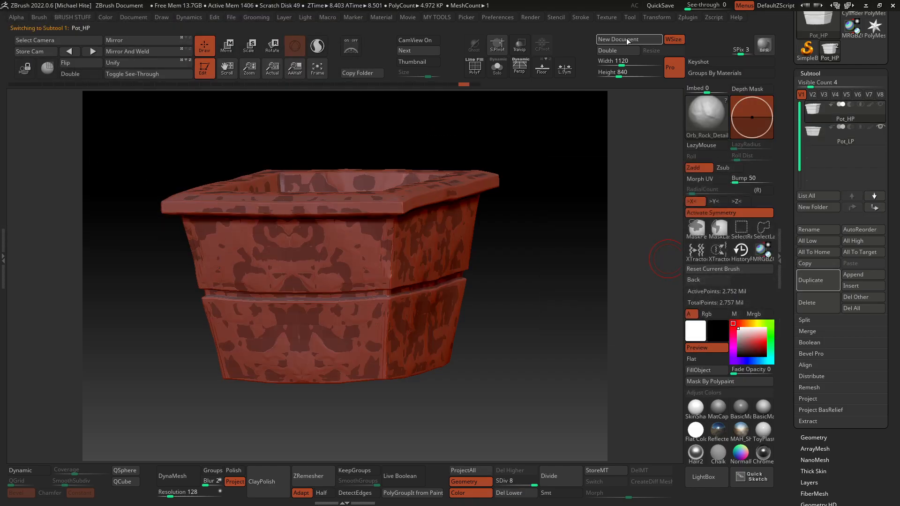
{"action": "left_click", "coordinate": [686, 17]}
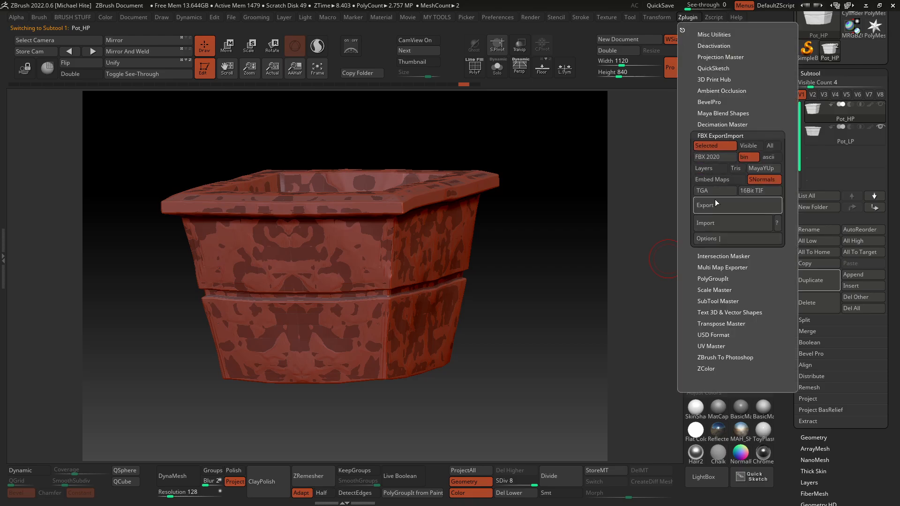
{"action": "left_click", "coordinate": [716, 205]}
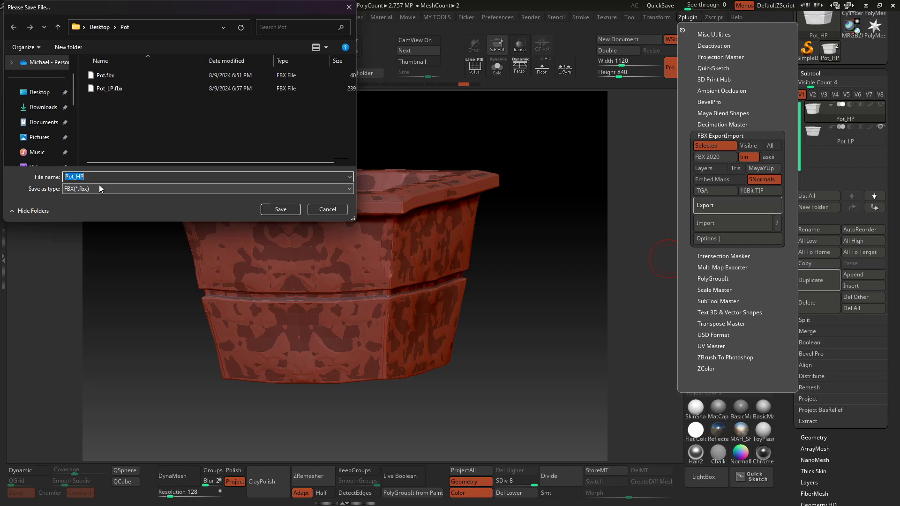
{"action": "left_click", "coordinate": [281, 210]}
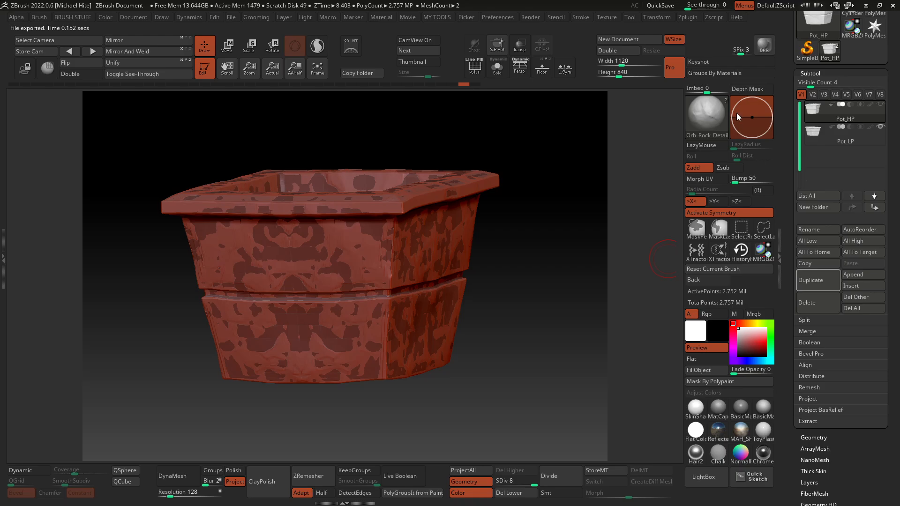
Switch to Maya and rename the original pCube1 pot mesh as Pot
{"action": "left_click", "coordinate": [865, 5]}
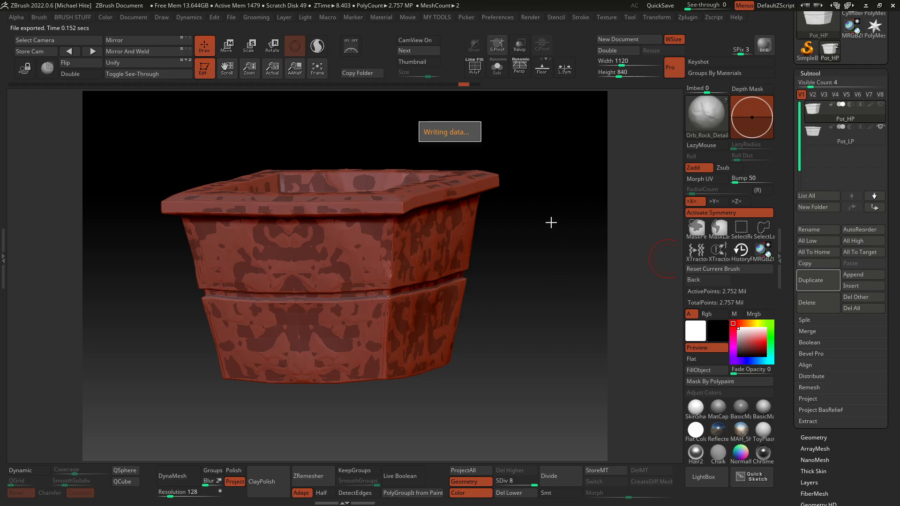
{"action": "key", "text": "alt+Tab"}
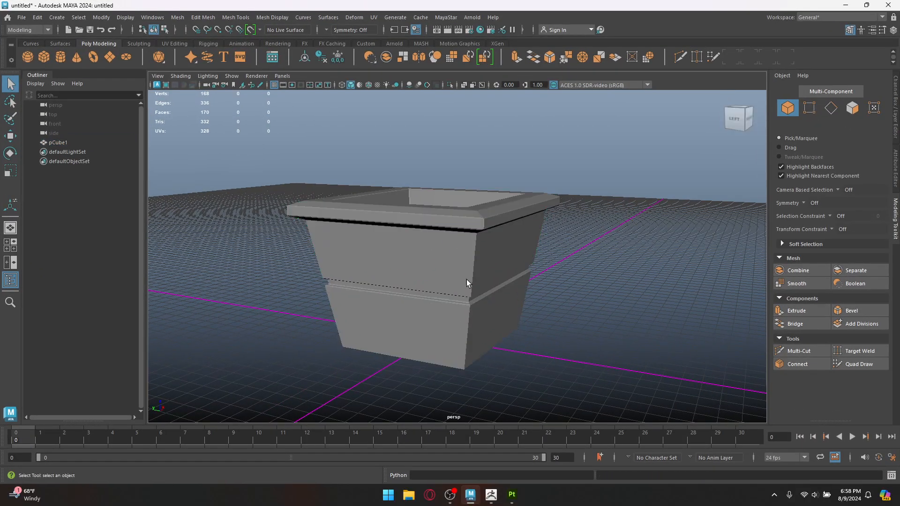
{"action": "left_click", "coordinate": [438, 273]}
{"action": "left_click_drag", "start_coordinate": [438, 273], "coordinate": [491, 299], "text": "alt"}
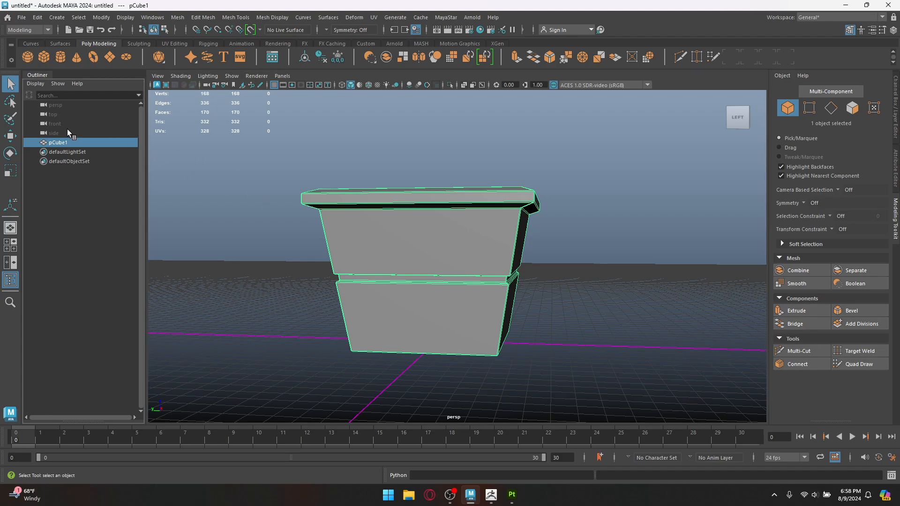
{"action": "double_click", "coordinate": [59, 143]}
{"action": "type", "text": "Pot"}
{"action": "key", "text": "Return"}
{"action": "left_click", "coordinate": [609, 334]}
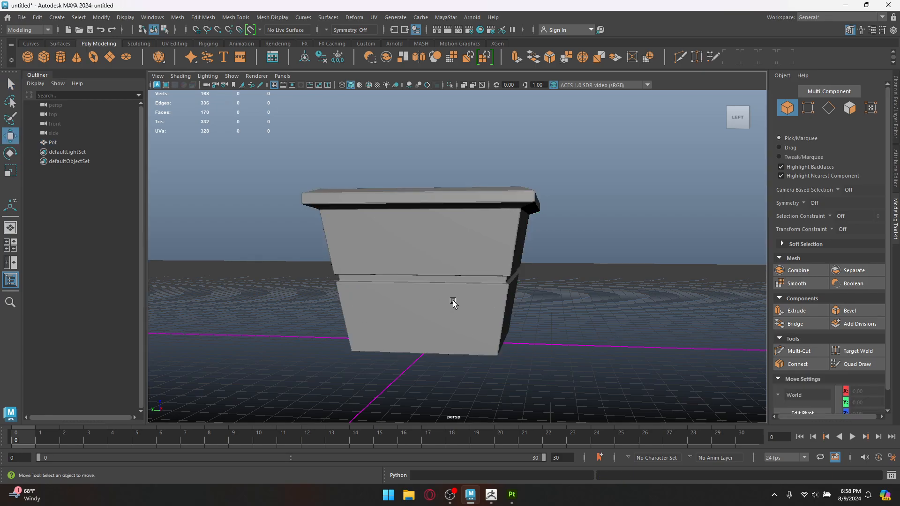
Freeze the transformations of the original Pot mesh
{"action": "left_click", "coordinate": [452, 302]}
{"action": "key", "text": "w"}
{"action": "left_click_drag", "start_coordinate": [559, 338], "coordinate": [555, 272], "text": "alt"}
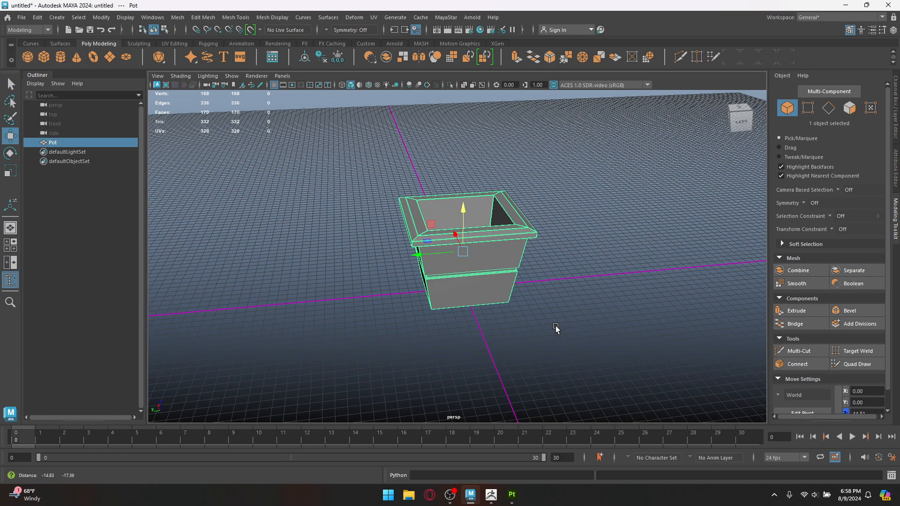
{"action": "left_click", "coordinate": [523, 337]}
{"action": "left_click", "coordinate": [403, 217]}
{"action": "left_click", "coordinate": [339, 60]}
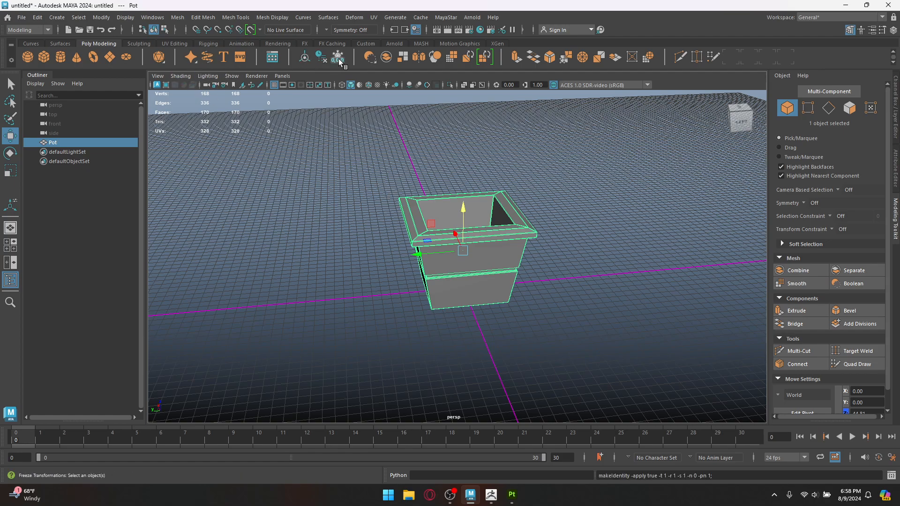
Move the original Pot along the Y axis, well away from the origin, to clear space for the imported meshes
{"action": "scroll", "coordinate": [406, 272], "scroll_direction": "down", "scroll_amount": 2}
{"action": "left_click_drag", "start_coordinate": [383, 301], "coordinate": [371, 303], "text": "alt"}
{"action": "middle_click_drag", "start_coordinate": [371, 303], "coordinate": [482, 294], "text": "alt"}
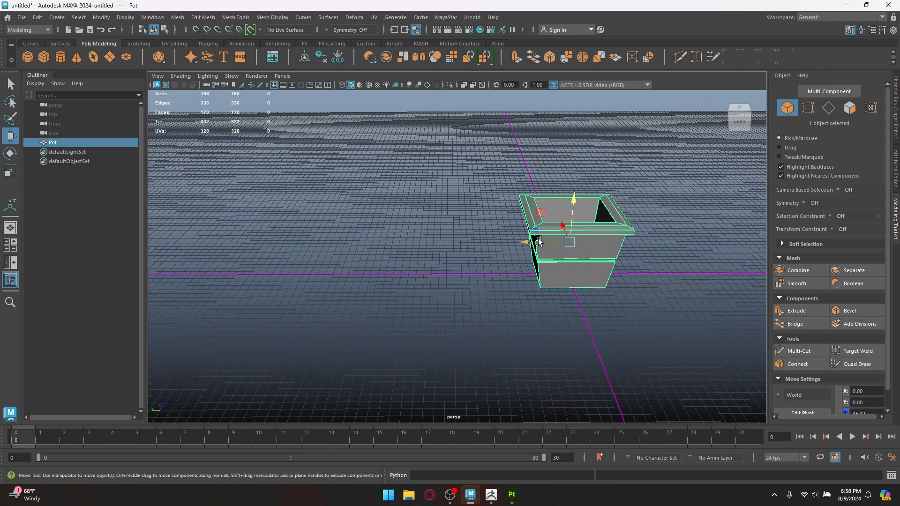
{"action": "left_click_drag", "start_coordinate": [539, 241], "coordinate": [171, 244]}
{"action": "left_click", "coordinate": [491, 295]}
{"action": "scroll", "coordinate": [198, 177], "scroll_direction": "down", "scroll_amount": 3}
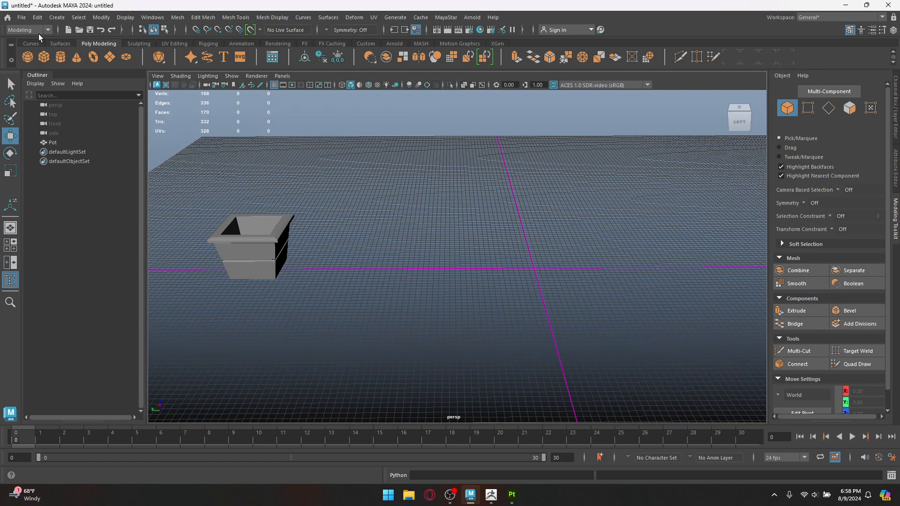
Import Pot_LP.fbx from the Pot folder on the Desktop
{"action": "left_click", "coordinate": [21, 17]}
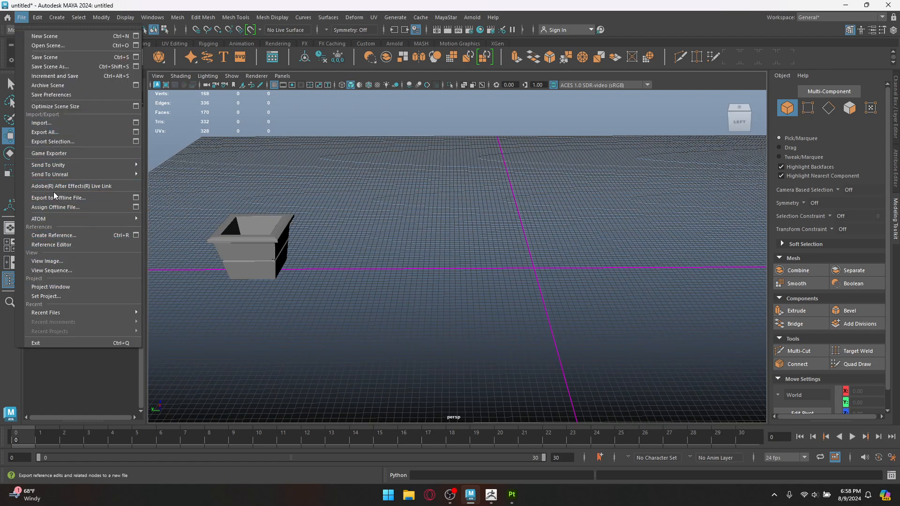
{"action": "left_click", "coordinate": [43, 123]}
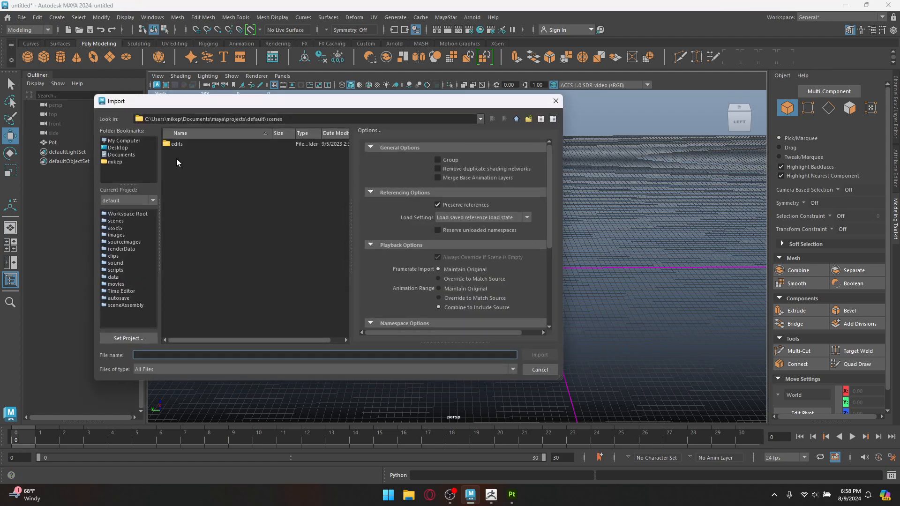
{"action": "left_click", "coordinate": [118, 148]}
{"action": "double_click", "coordinate": [175, 144]}
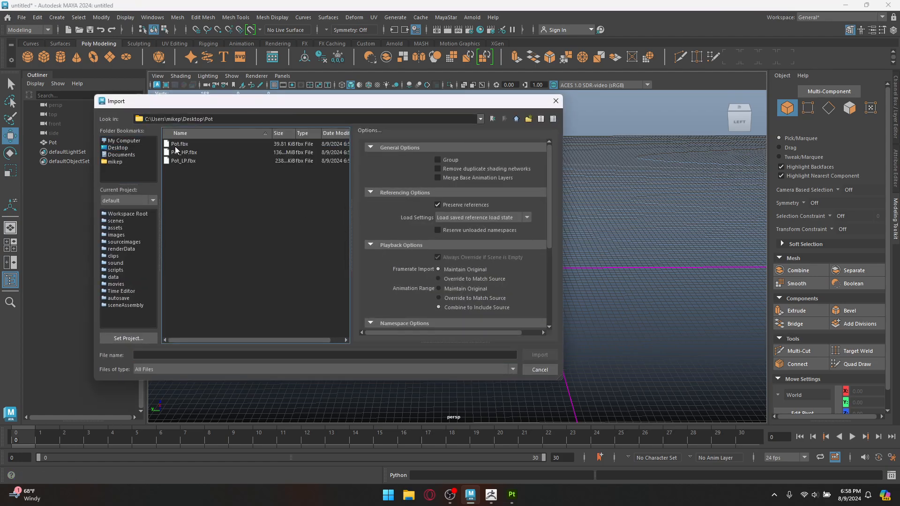
{"action": "double_click", "coordinate": [184, 161]}
{"action": "scroll", "coordinate": [583, 266], "scroll_direction": "up", "scroll_amount": 4}
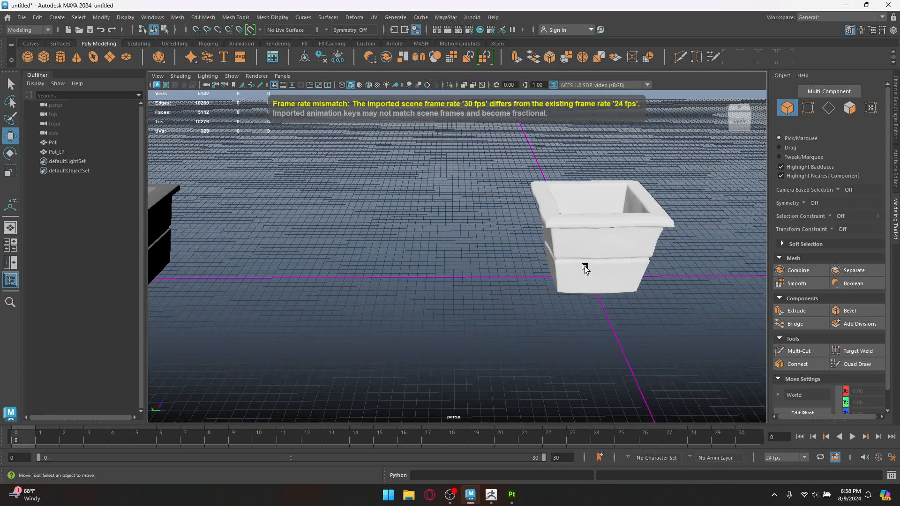
Center the pivot of the imported Pot_LP mesh, delete its history and freeze its transformations
{"action": "left_click", "coordinate": [583, 257]}
{"action": "key", "text": "f"}
{"action": "left_click", "coordinate": [589, 325]}
{"action": "mouse_move", "coordinate": [589, 325]}
{"action": "left_mouse_down", "text": "alt"}
{"action": "mouse_move", "coordinate": [544, 320]}
{"action": "mouse_move", "coordinate": [568, 319]}
{"action": "left_mouse_up", "text": "alt"}
{"action": "middle_click_drag", "start_coordinate": [567, 319], "coordinate": [674, 307], "text": "alt"}
{"action": "left_click", "coordinate": [642, 305]}
{"action": "left_click_drag", "start_coordinate": [516, 309], "coordinate": [586, 307], "text": "alt"}
{"action": "right_click_drag", "start_coordinate": [586, 307], "coordinate": [434, 309], "text": "alt"}
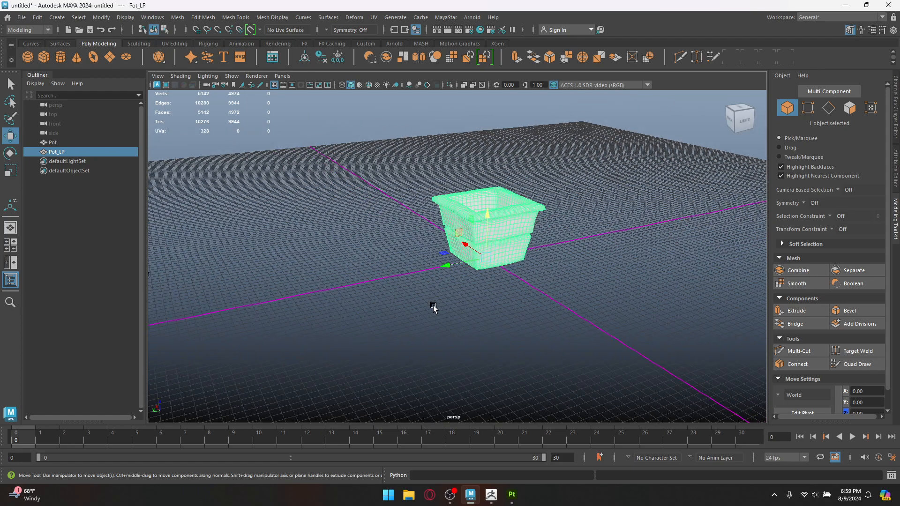
{"action": "middle_click_drag", "start_coordinate": [434, 309], "coordinate": [527, 295], "text": "alt"}
{"action": "left_click_drag", "start_coordinate": [535, 256], "coordinate": [523, 258]}
{"action": "key", "text": "ctrl+z"}
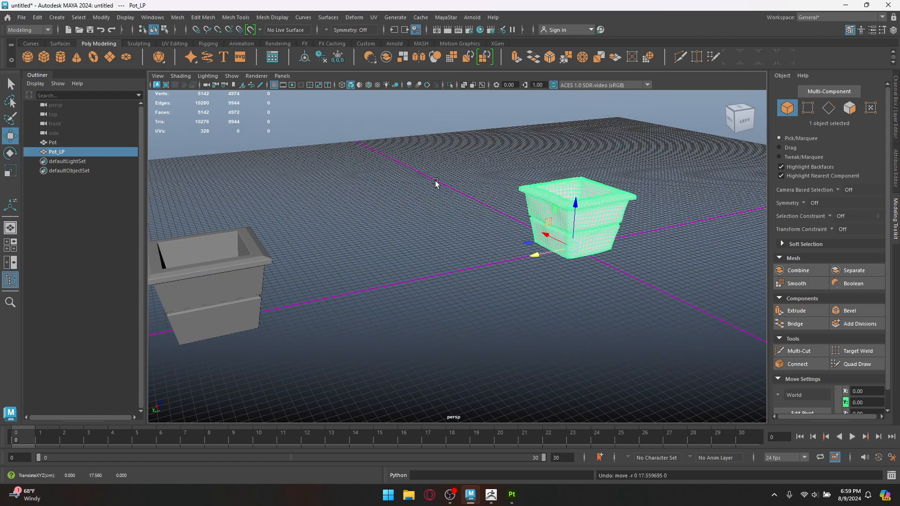
{"action": "left_click", "coordinate": [303, 56]}
{"action": "left_click", "coordinate": [319, 56]}
{"action": "left_click", "coordinate": [333, 59]}
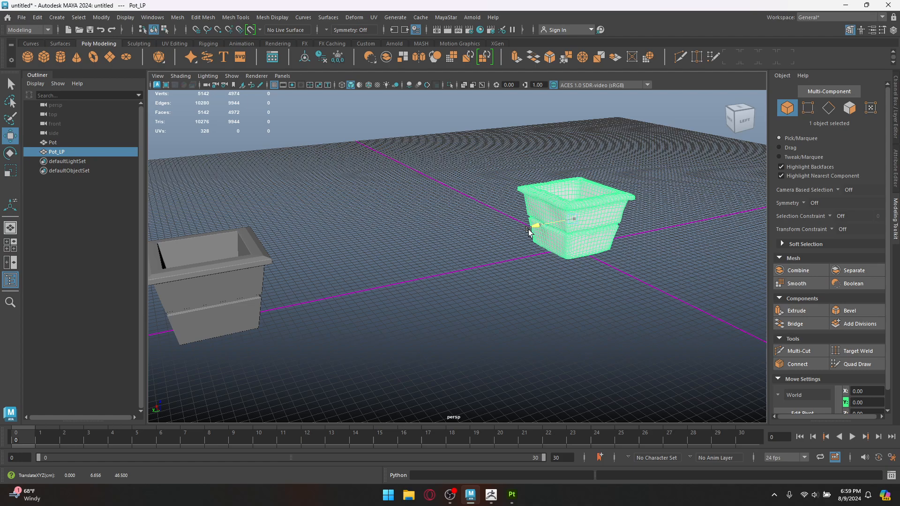
Move Pot_LP along the Y axis until it stands beside the original Pot
{"action": "left_click_drag", "start_coordinate": [536, 226], "coordinate": [279, 268]}
{"action": "left_click", "coordinate": [490, 317]}
{"action": "left_click_drag", "start_coordinate": [498, 318], "coordinate": [607, 309], "text": "alt"}
Import Pot_HP.fbx from the Pot folder into the scene
{"action": "left_click", "coordinate": [17, 19]}
{"action": "left_click", "coordinate": [38, 122]}
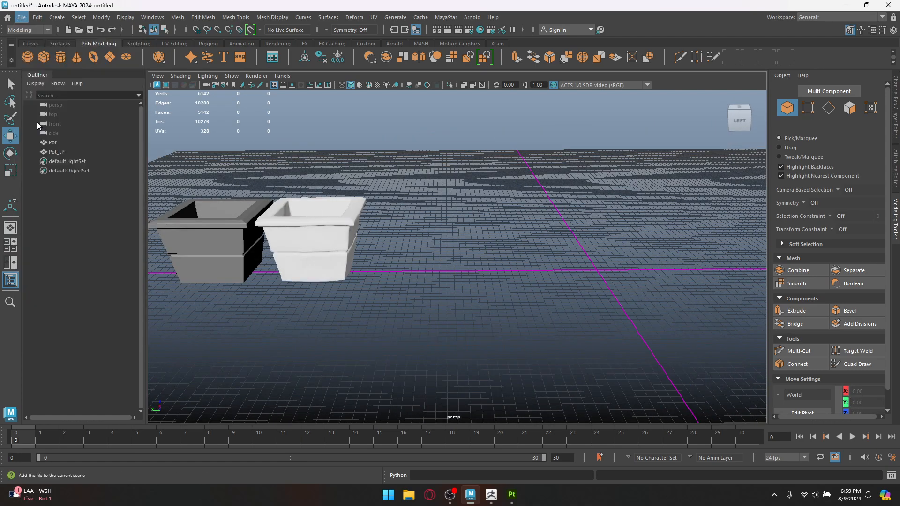
{"action": "left_click", "coordinate": [170, 161]}
{"action": "double_click", "coordinate": [178, 153]}
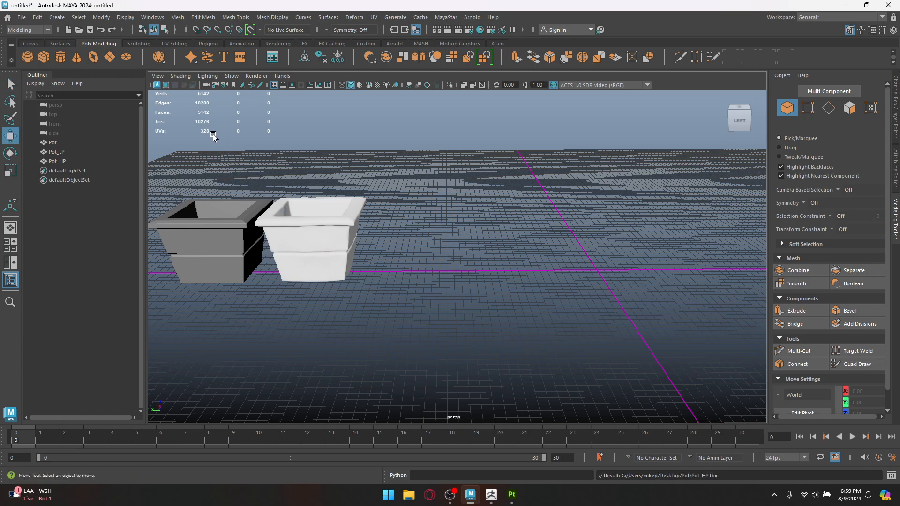
{"action": "key", "text": "w"}
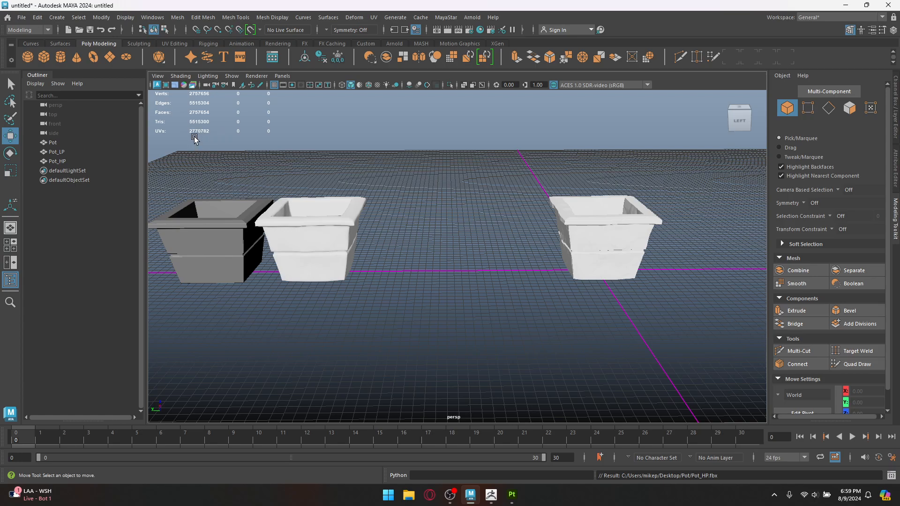
Move Pot_HP along the Y axis until it stands next to Pot_LP
{"action": "left_click", "coordinate": [570, 248]}
{"action": "scroll", "coordinate": [581, 267], "scroll_direction": "up", "scroll_amount": 2}
{"action": "left_click_drag", "start_coordinate": [581, 274], "coordinate": [368, 267]}
{"action": "left_click", "coordinate": [432, 342]}
View all three pots together and examine the mesh density of Pot_HP up close
{"action": "left_click_drag", "start_coordinate": [53, 142], "coordinate": [83, 164]}
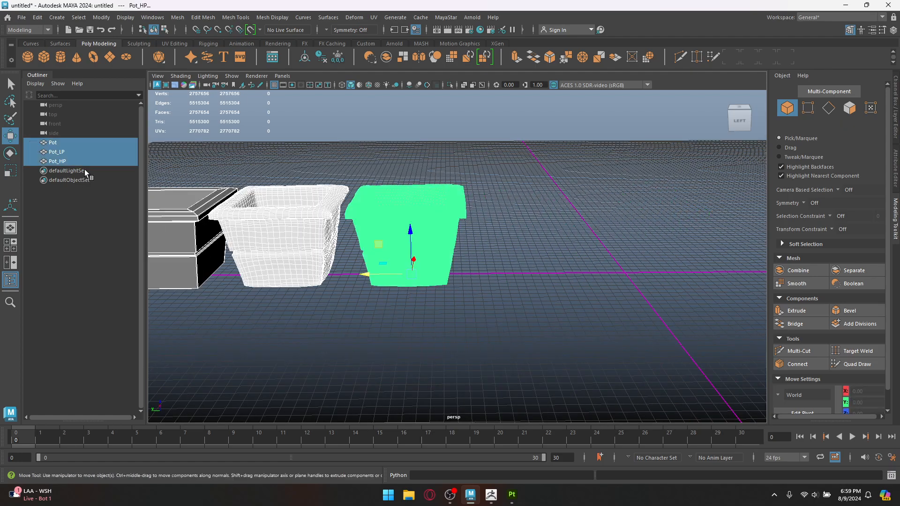
{"action": "key", "text": "f"}
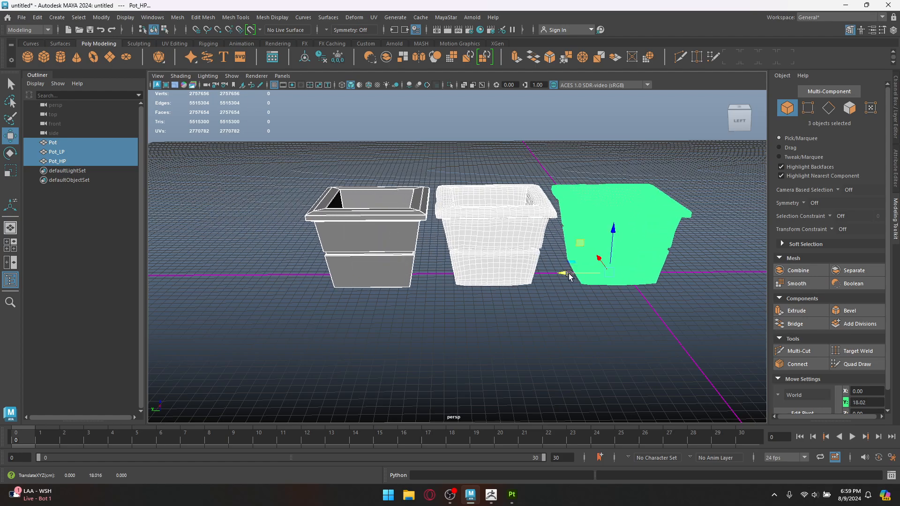
{"action": "left_click", "coordinate": [583, 293]}
{"action": "scroll", "coordinate": [568, 307], "scroll_direction": "up", "scroll_amount": 5}
{"action": "left_click_drag", "start_coordinate": [628, 336], "coordinate": [516, 292], "text": "alt"}
{"action": "left_click", "coordinate": [517, 292]}
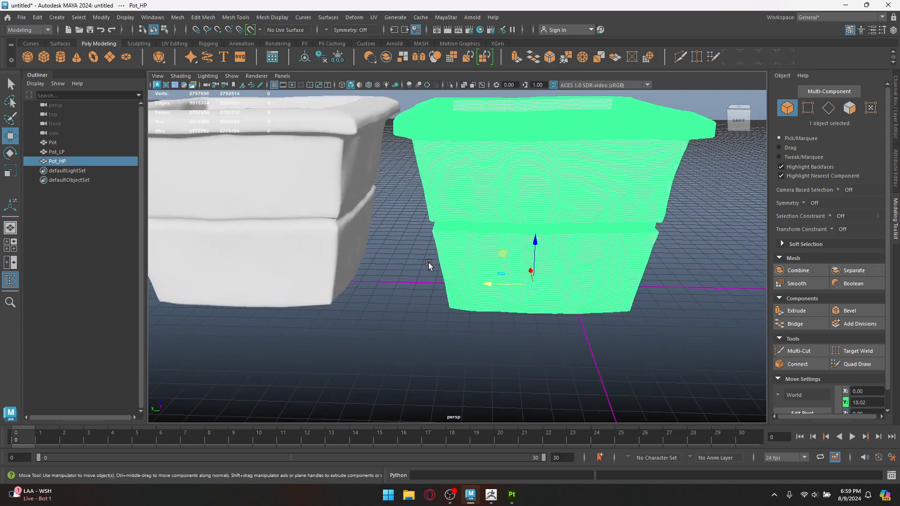
{"action": "scroll", "coordinate": [534, 221], "scroll_direction": "up", "scroll_amount": 5}
{"action": "scroll", "coordinate": [530, 225], "scroll_direction": "down", "scroll_amount": 6}
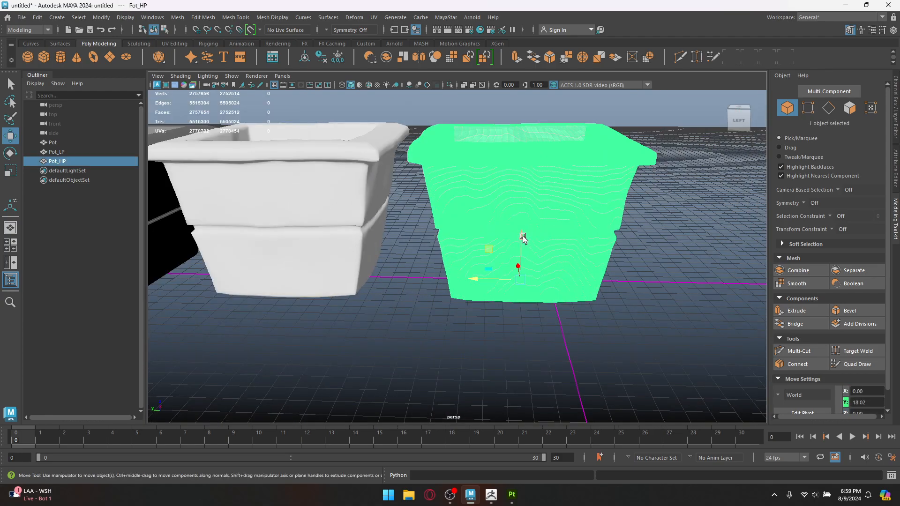
{"action": "scroll", "coordinate": [522, 236], "scroll_direction": "up", "scroll_amount": 3}
{"action": "middle_click_drag", "start_coordinate": [421, 245], "coordinate": [656, 286], "text": "alt"}
Select Pot_LP and examine its wireframe topology around the groove, rim and base
{"action": "left_click", "coordinate": [452, 225]}
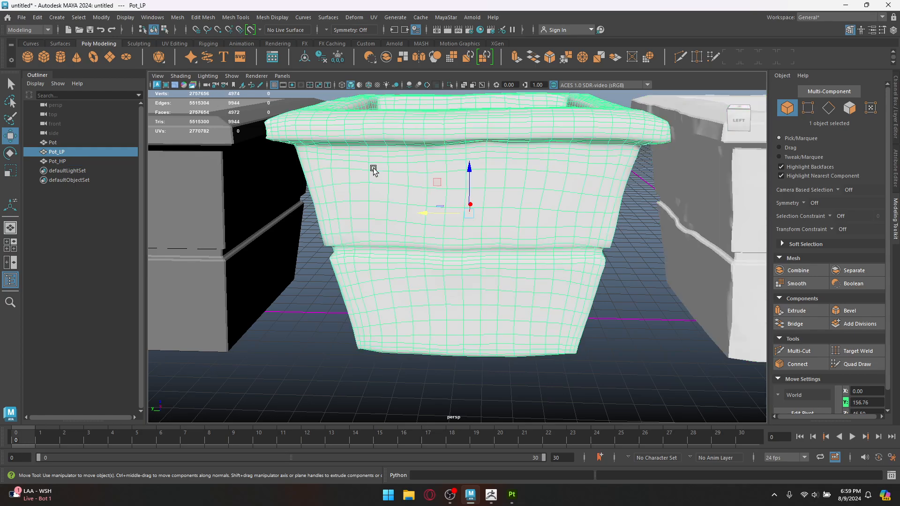
{"action": "left_click_drag", "start_coordinate": [637, 281], "coordinate": [612, 267], "text": "alt"}
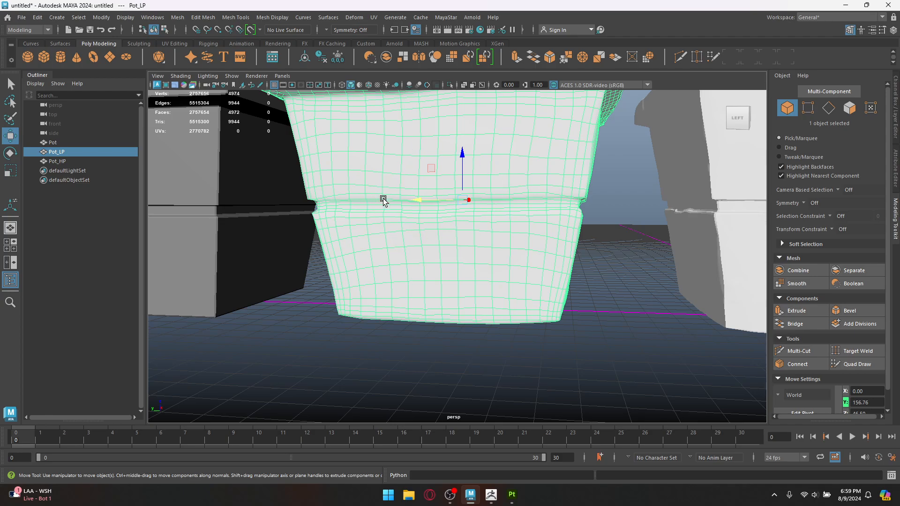
{"action": "left_click_drag", "start_coordinate": [384, 201], "coordinate": [490, 299], "text": "alt"}
{"action": "left_click", "coordinate": [565, 356]}
{"action": "left_click", "coordinate": [477, 251]}
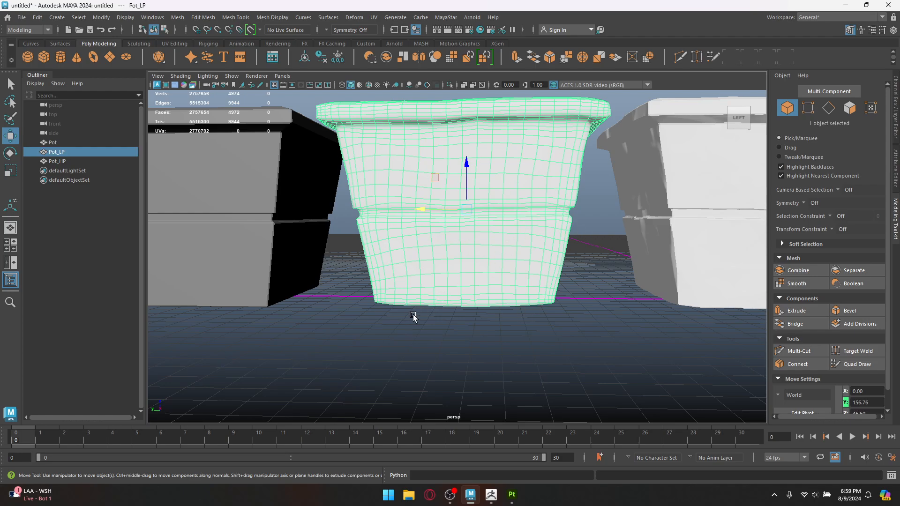
Examine the original Pot mesh up close and compare its shape with Pot_LP and Pot_HP
{"action": "middle_click_drag", "start_coordinate": [414, 316], "coordinate": [480, 314], "text": "alt"}
{"action": "left_click", "coordinate": [357, 258]}
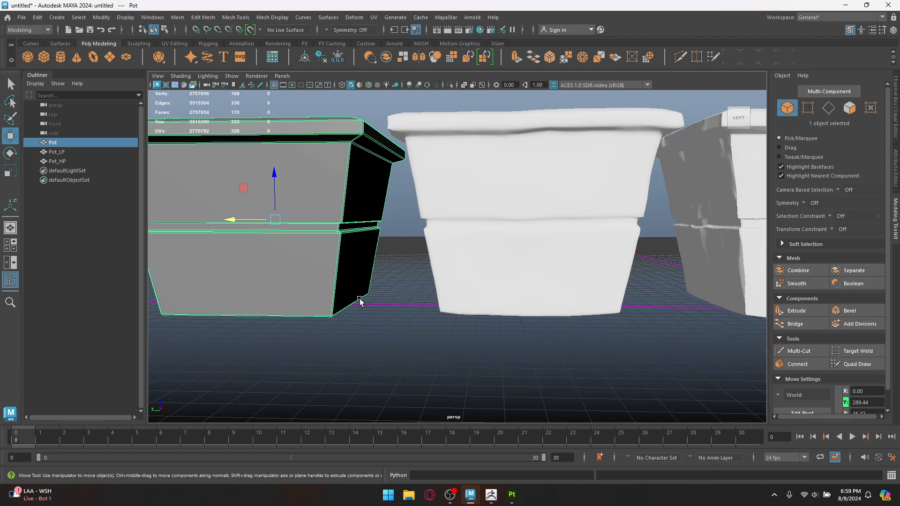
{"action": "key", "text": "f"}
{"action": "scroll", "coordinate": [468, 271], "scroll_direction": "up", "scroll_amount": 3}
{"action": "scroll", "coordinate": [455, 264], "scroll_direction": "down", "scroll_amount": 1}
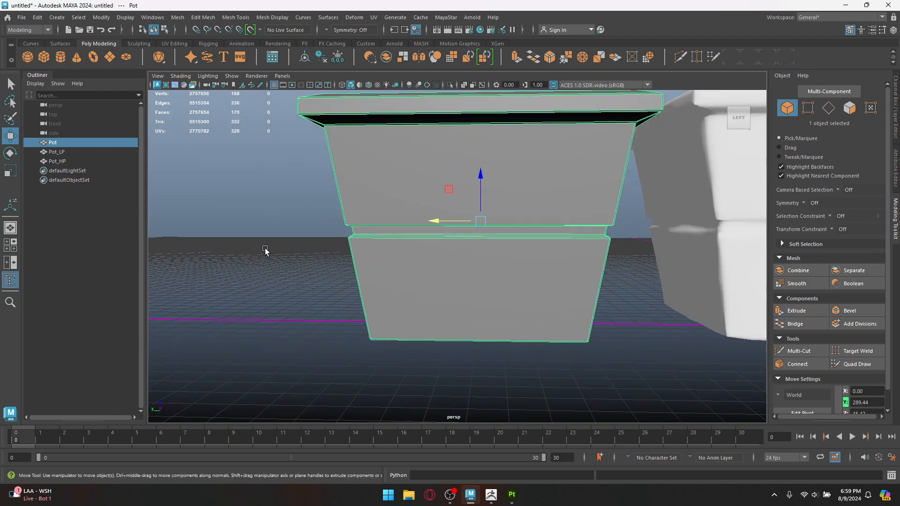
{"action": "mouse_move", "coordinate": [265, 251]}
{"action": "left_mouse_down", "text": "alt"}
{"action": "mouse_move", "coordinate": [293, 256]}
{"action": "mouse_move", "coordinate": [260, 265]}
{"action": "left_mouse_up", "text": "alt"}
{"action": "scroll", "coordinate": [259, 264], "scroll_direction": "down", "scroll_amount": 5}
{"action": "middle_click_drag", "start_coordinate": [553, 332], "coordinate": [468, 322], "text": "alt"}
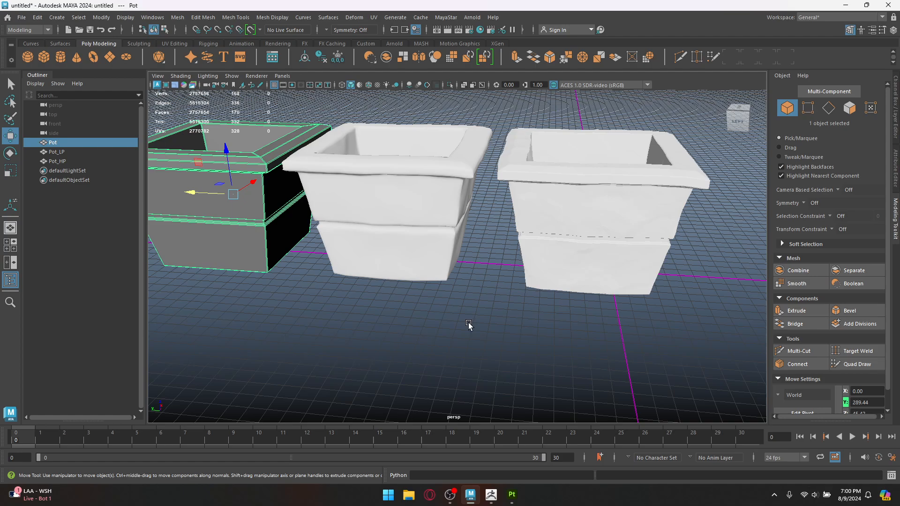
Set Pot_HP's Translate Y to 0
{"action": "left_click", "coordinate": [468, 322]}
{"action": "left_click", "coordinate": [594, 257]}
{"action": "left_click", "coordinate": [895, 106]}
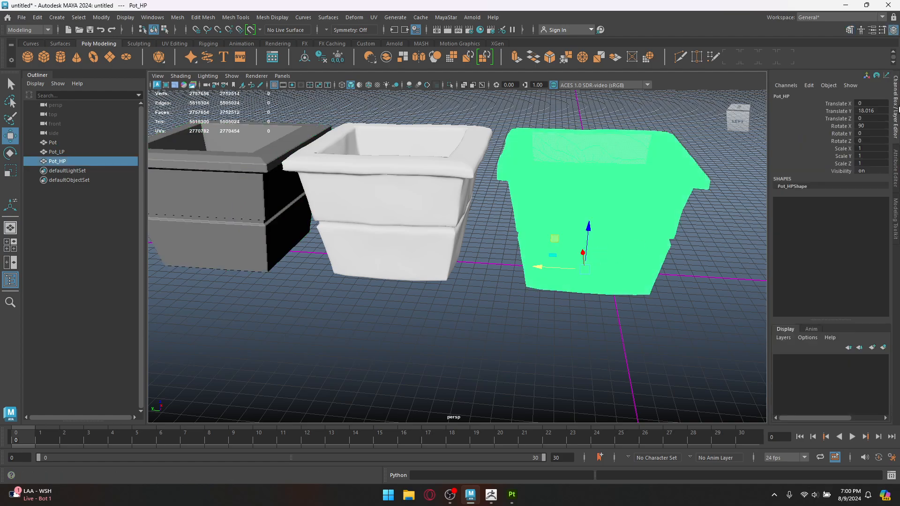
{"action": "left_click", "coordinate": [881, 111]}
{"action": "type", "text": "0"}
{"action": "key", "text": "Return"}
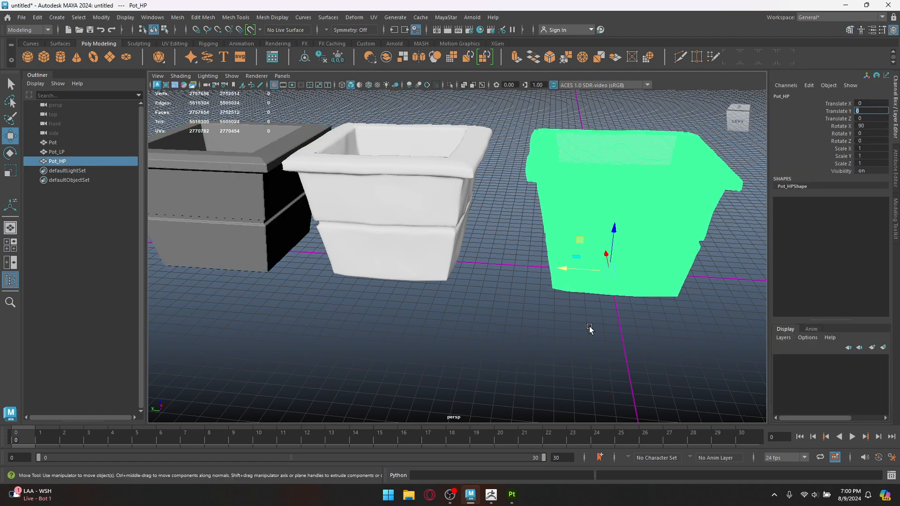
Set Pot_LP's Translate Y to 0 so it overlaps Pot_HP at the origin
{"action": "left_click", "coordinate": [563, 340]}
{"action": "left_click", "coordinate": [570, 218]}
{"action": "left_click", "coordinate": [439, 227]}
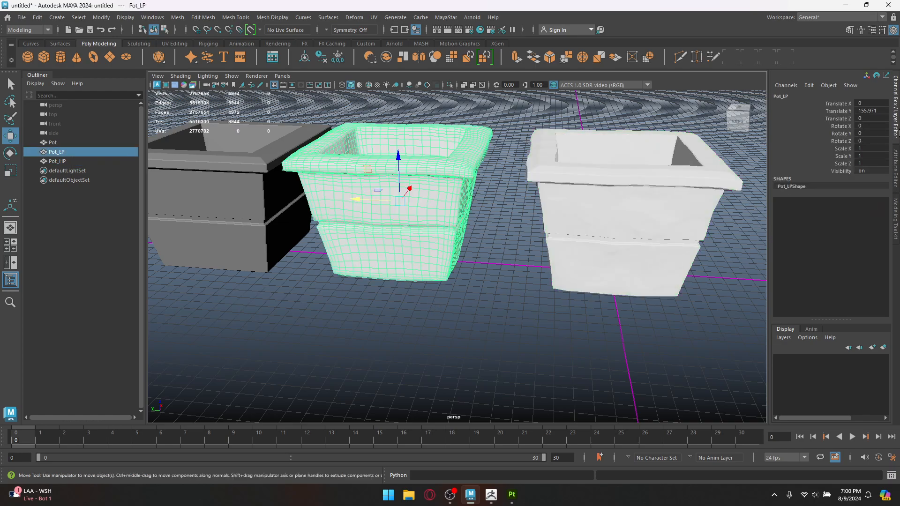
{"action": "left_click", "coordinate": [880, 112]}
{"action": "key", "text": "Return"}
{"action": "left_click", "coordinate": [479, 317]}
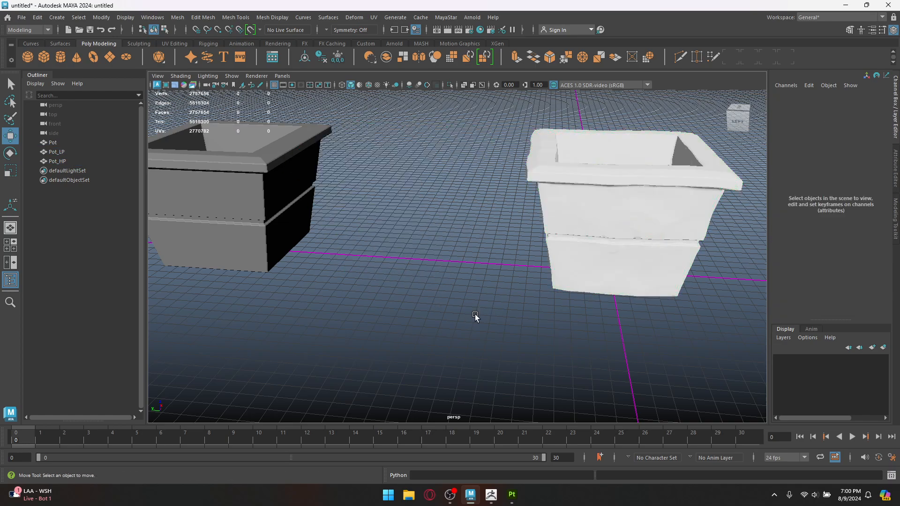
Examine the overlapping Pot_LP and Pot_HP around the groove, corner edge and rim
{"action": "left_click_drag", "start_coordinate": [596, 231], "coordinate": [450, 268], "text": "alt"}
{"action": "middle_click_drag", "start_coordinate": [451, 268], "coordinate": [424, 273], "text": "alt"}
{"action": "scroll", "coordinate": [448, 239], "scroll_direction": "up", "scroll_amount": 5}
{"action": "left_click_drag", "start_coordinate": [471, 241], "coordinate": [475, 262], "text": "alt"}
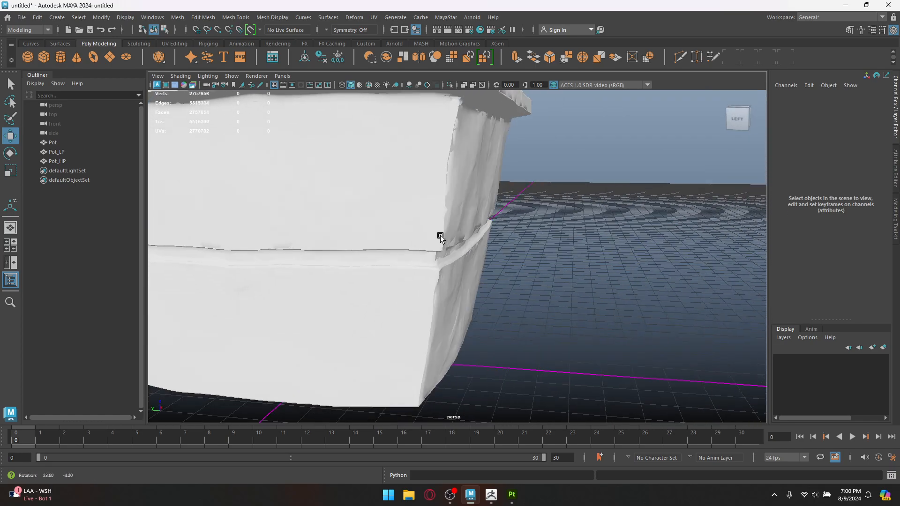
{"action": "left_click_drag", "start_coordinate": [457, 220], "coordinate": [497, 241], "text": "alt"}
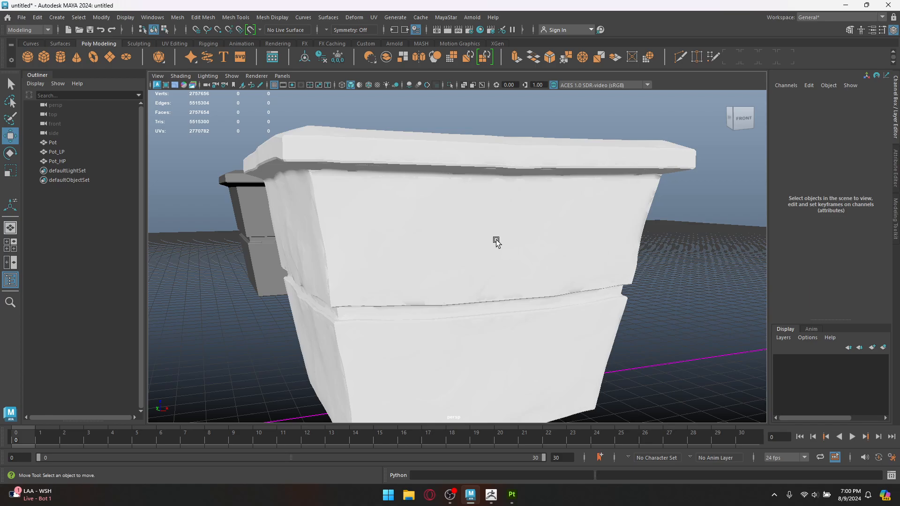
{"action": "scroll", "coordinate": [425, 285], "scroll_direction": "down", "scroll_amount": 5}
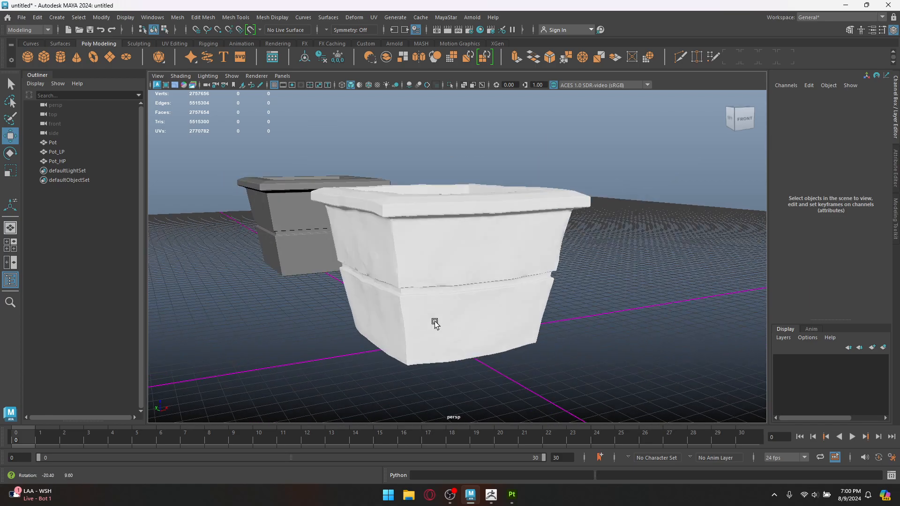
{"action": "left_click_drag", "start_coordinate": [448, 246], "coordinate": [400, 282], "text": "alt"}
Move the original Pot along the Y axis to about 144, closer to the overlapping pots
{"action": "left_click", "coordinate": [227, 231]}
{"action": "key", "text": "f"}
{"action": "left_click_drag", "start_coordinate": [569, 312], "coordinate": [468, 305], "text": "alt"}
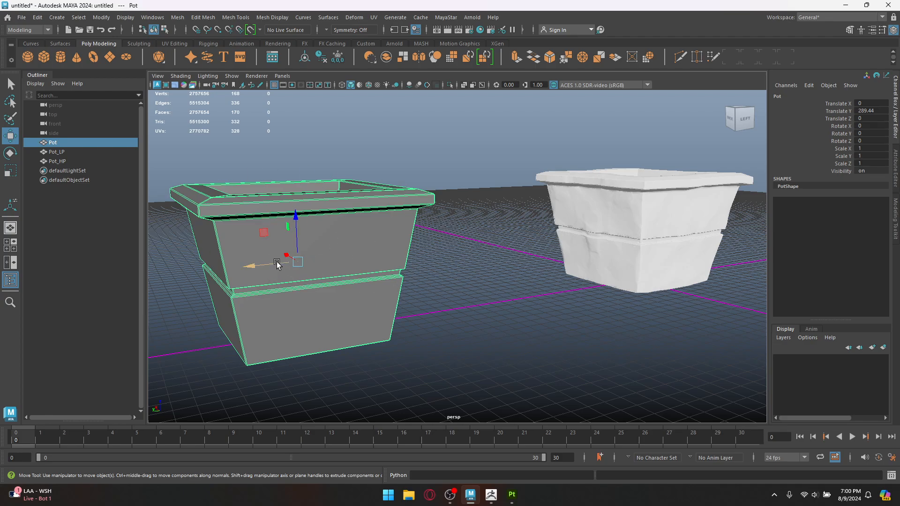
{"action": "left_click_drag", "start_coordinate": [277, 264], "coordinate": [485, 265]}
Compare the groove and side edges of the original Pot with those of the sculpted pots
{"action": "left_click_drag", "start_coordinate": [627, 293], "coordinate": [664, 309], "text": "alt"}
{"action": "middle_click_drag", "start_coordinate": [665, 309], "coordinate": [413, 297], "text": "alt"}
{"action": "left_click", "coordinate": [525, 264]}
{"action": "scroll", "coordinate": [458, 301], "scroll_direction": "up", "scroll_amount": 4}
{"action": "left_click", "coordinate": [458, 302]}
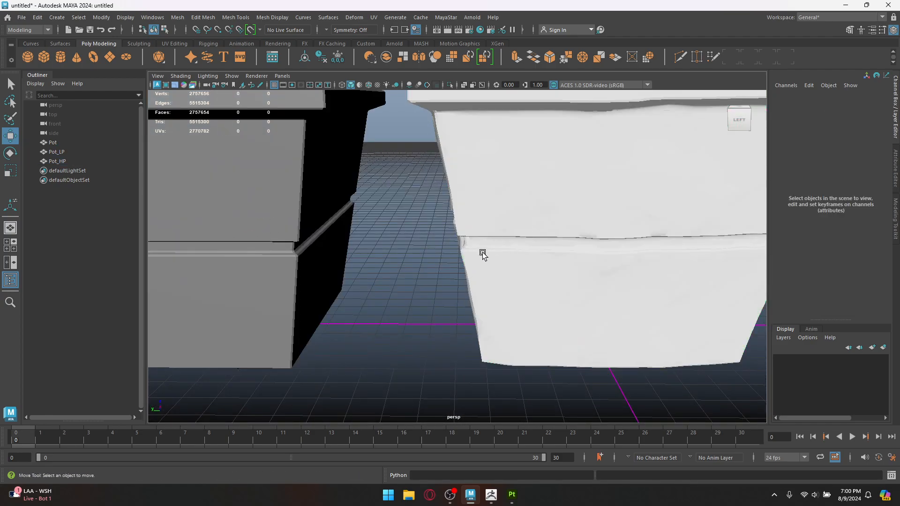
{"action": "scroll", "coordinate": [462, 248], "scroll_direction": "up", "scroll_amount": 3}
{"action": "left_click_drag", "start_coordinate": [404, 269], "coordinate": [333, 244], "text": "alt"}
Set the original Pot's Translate Y to 0 and inspect how it intersects the sculpted pots
{"action": "left_click", "coordinate": [332, 245]}
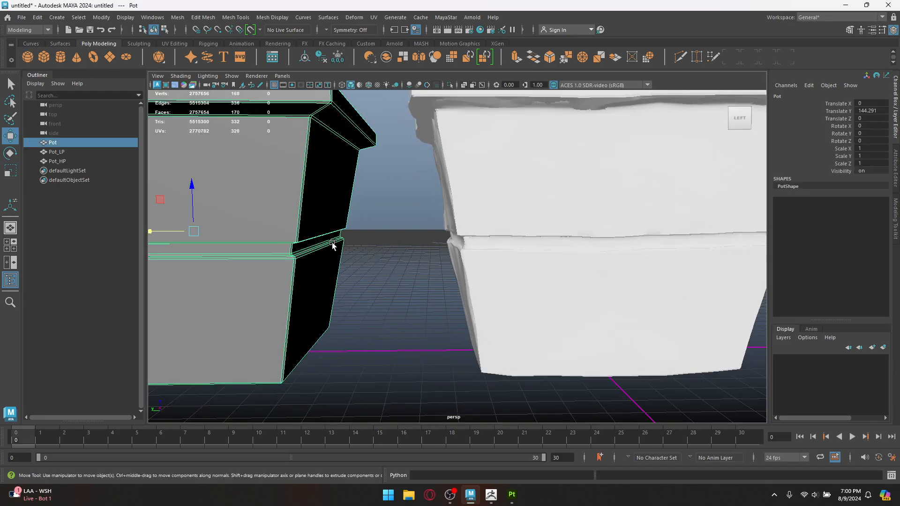
{"action": "left_click", "coordinate": [864, 111]}
{"action": "type", "text": "0"}
{"action": "key", "text": "Return"}
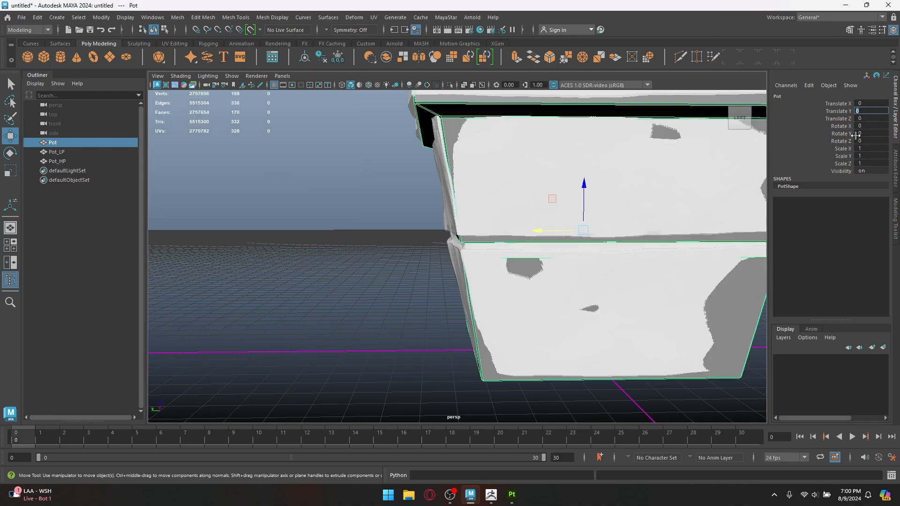
{"action": "left_click", "coordinate": [356, 278]}
{"action": "left_click_drag", "start_coordinate": [355, 278], "coordinate": [328, 342], "text": "alt"}
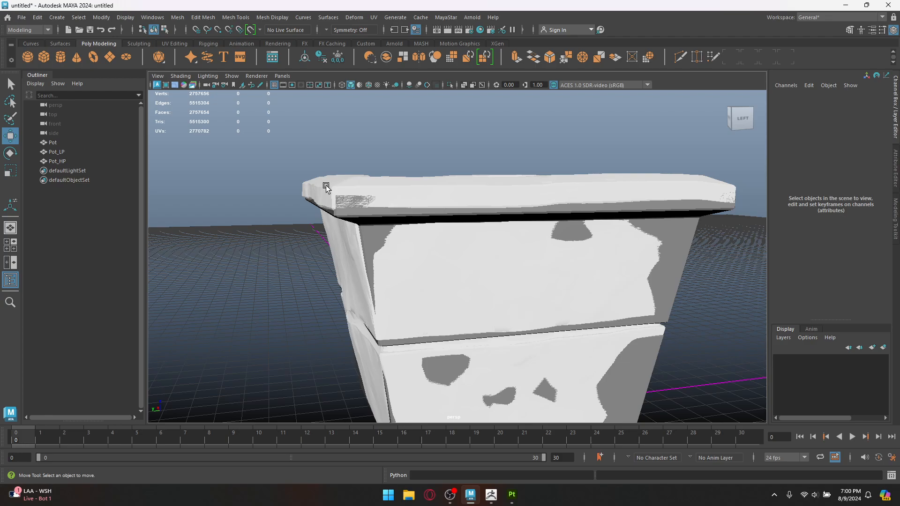
Move the original Pot back out along the Y axis until it stands clear of the overlapping pots
{"action": "left_click", "coordinate": [352, 216]}
{"action": "scroll", "coordinate": [349, 229], "scroll_direction": "down", "scroll_amount": 3}
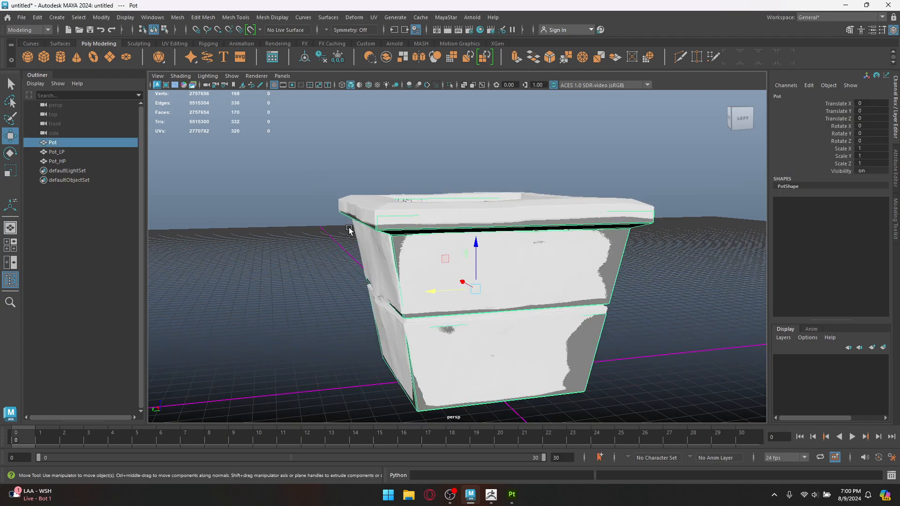
{"action": "mouse_move", "coordinate": [342, 275]}
{"action": "left_mouse_down", "text": "alt"}
{"action": "mouse_move", "coordinate": [270, 279]}
{"action": "mouse_move", "coordinate": [336, 277]}
{"action": "left_mouse_up", "text": "alt"}
{"action": "scroll", "coordinate": [336, 278], "scroll_direction": "down", "scroll_amount": 3}
{"action": "middle_click_drag", "start_coordinate": [336, 277], "coordinate": [424, 253], "text": "alt"}
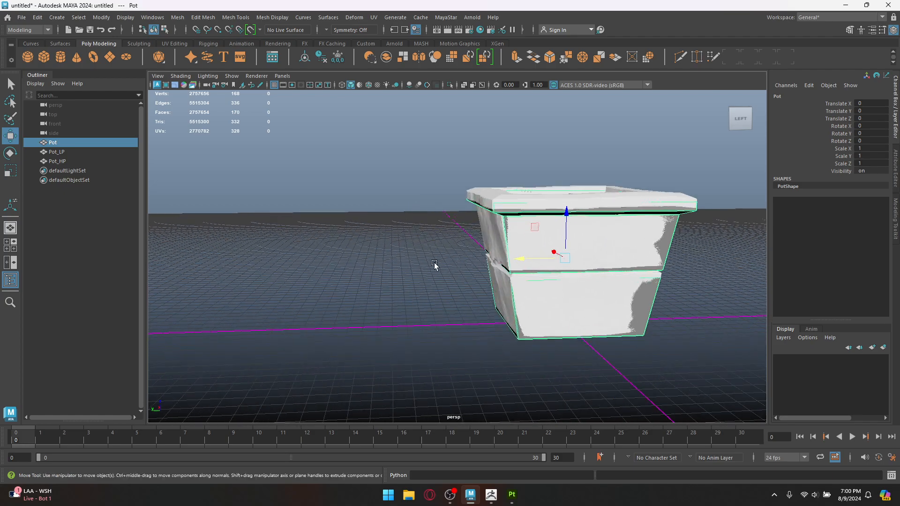
{"action": "left_click_drag", "start_coordinate": [517, 261], "coordinate": [61, 239]}
{"action": "scroll", "coordinate": [243, 259], "scroll_direction": "down", "scroll_amount": 2}
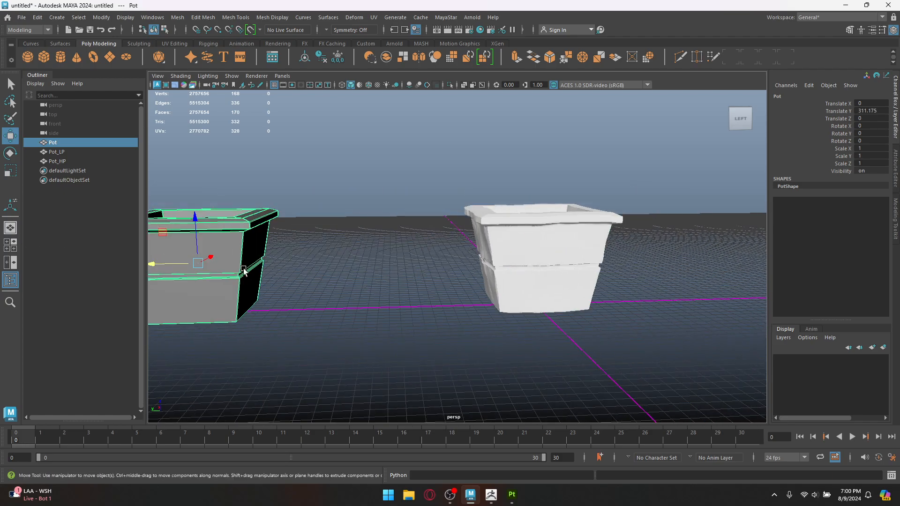
{"action": "left_click_drag", "start_coordinate": [183, 263], "coordinate": [231, 264]}
{"action": "left_click", "coordinate": [406, 302]}
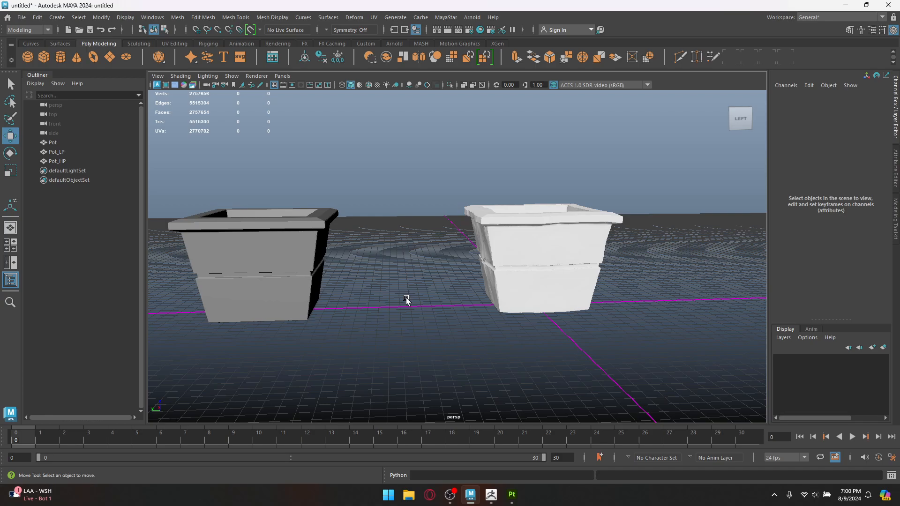
Apply an Automatic UV projection to Pot_LP and return to object selection
{"action": "scroll", "coordinate": [357, 302], "scroll_direction": "up", "scroll_amount": 10}
{"action": "middle_click_drag", "start_coordinate": [357, 305], "coordinate": [524, 241], "text": "alt"}
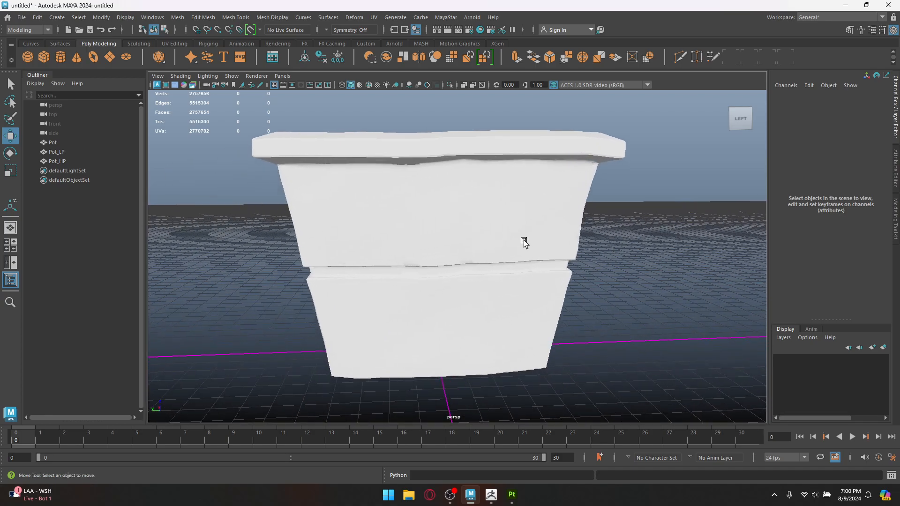
{"action": "left_click_drag", "start_coordinate": [525, 241], "coordinate": [479, 277], "text": "alt"}
{"action": "middle_click_drag", "start_coordinate": [479, 277], "coordinate": [518, 294], "text": "alt"}
{"action": "left_click", "coordinate": [66, 160]}
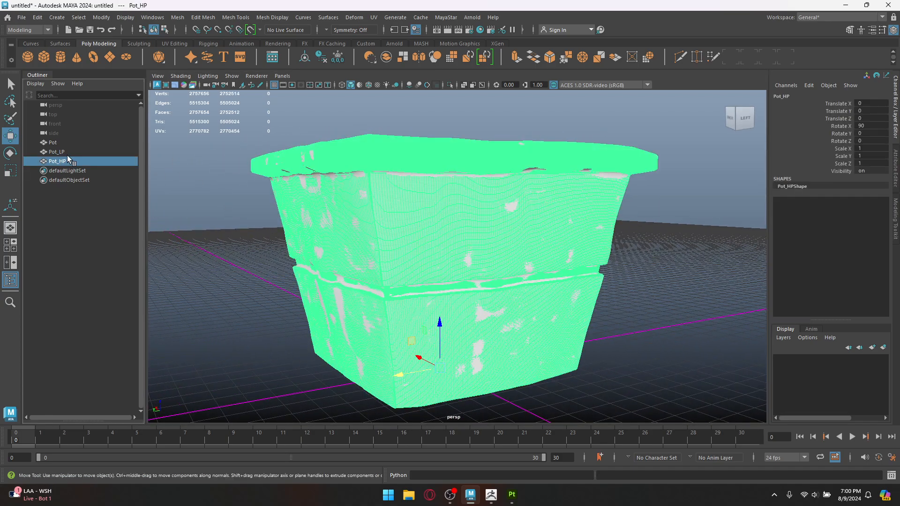
{"action": "left_click", "coordinate": [67, 154]}
{"action": "left_click", "coordinate": [374, 17]}
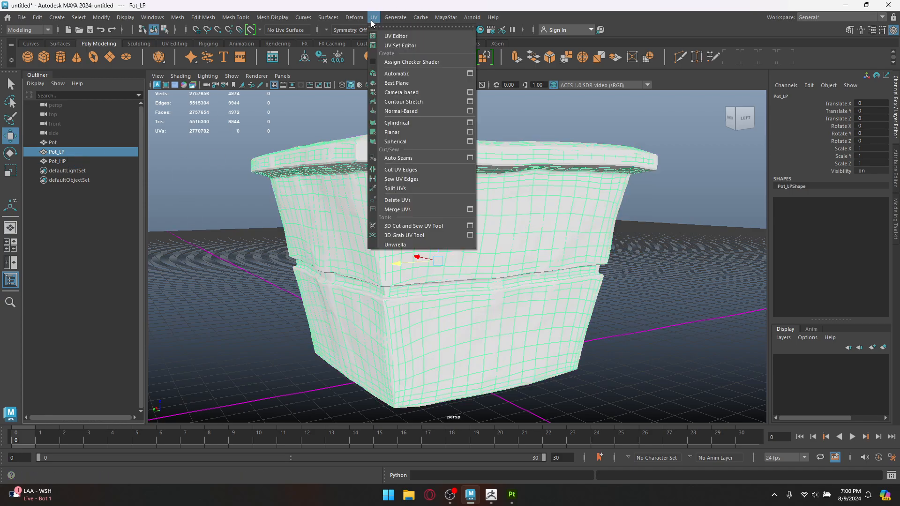
{"action": "left_click", "coordinate": [56, 154]}
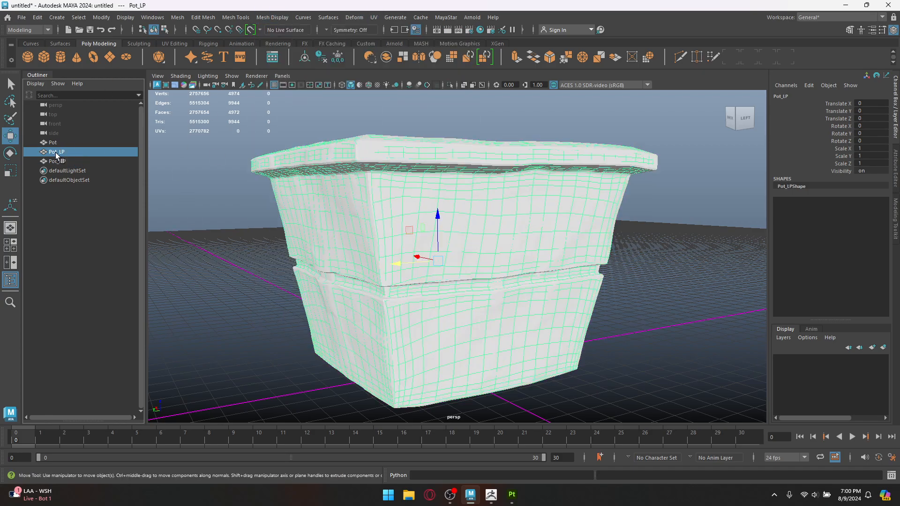
{"action": "left_click", "coordinate": [373, 18]}
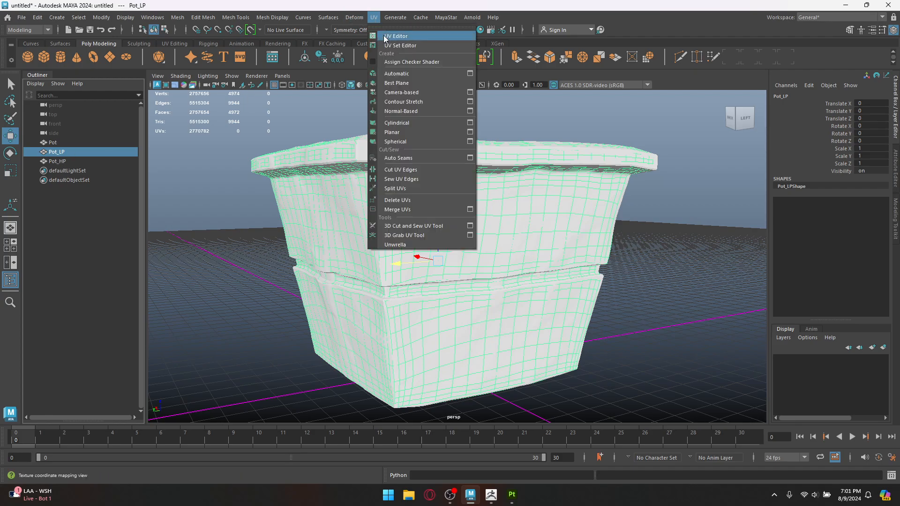
{"action": "left_click", "coordinate": [397, 73]}
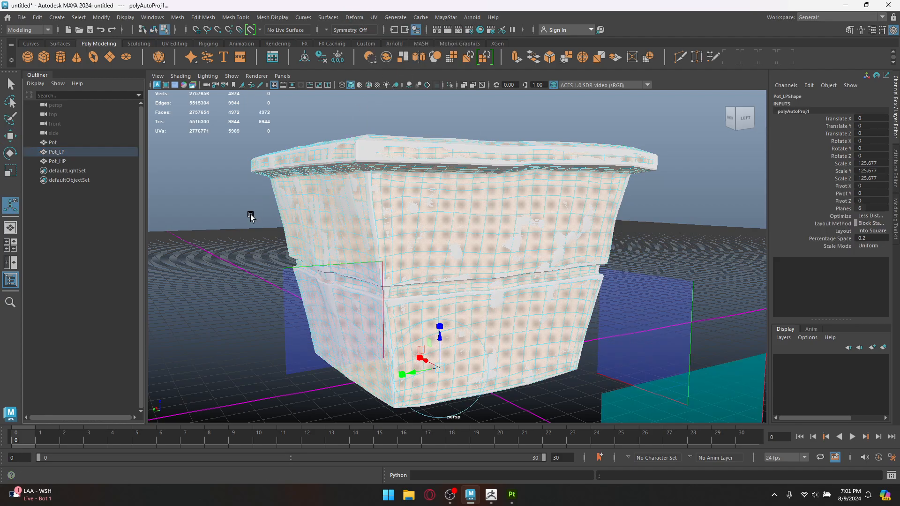
{"action": "right_click_drag", "start_coordinate": [249, 215], "coordinate": [282, 197]}
{"action": "left_click", "coordinate": [157, 215]}
{"action": "key", "text": "q"}
Open the UV Editor for Pot_LP
{"action": "left_click", "coordinate": [55, 161]}
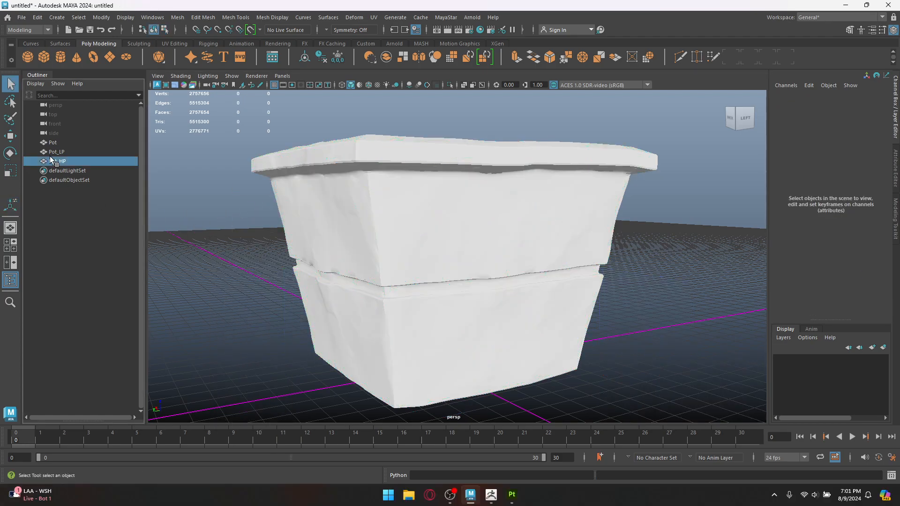
{"action": "left_click", "coordinate": [53, 153]}
{"action": "left_click", "coordinate": [374, 17]}
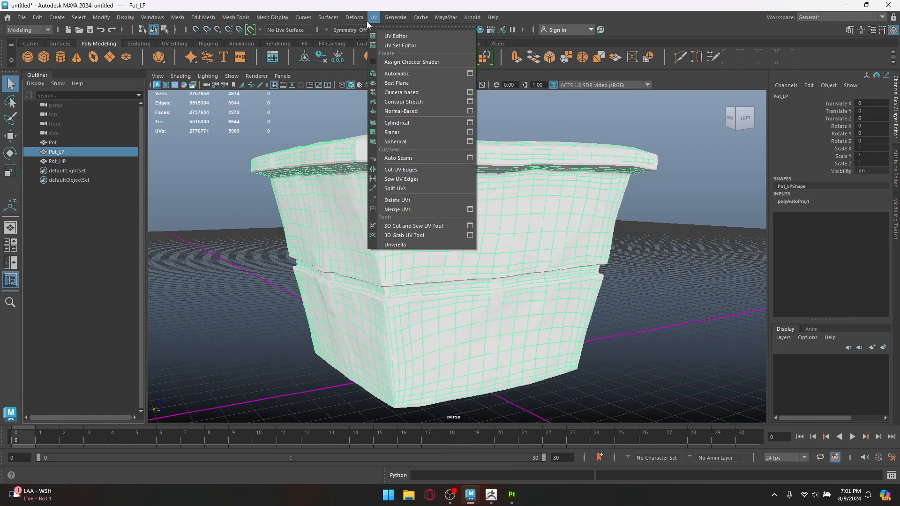
{"action": "left_click", "coordinate": [383, 36]}
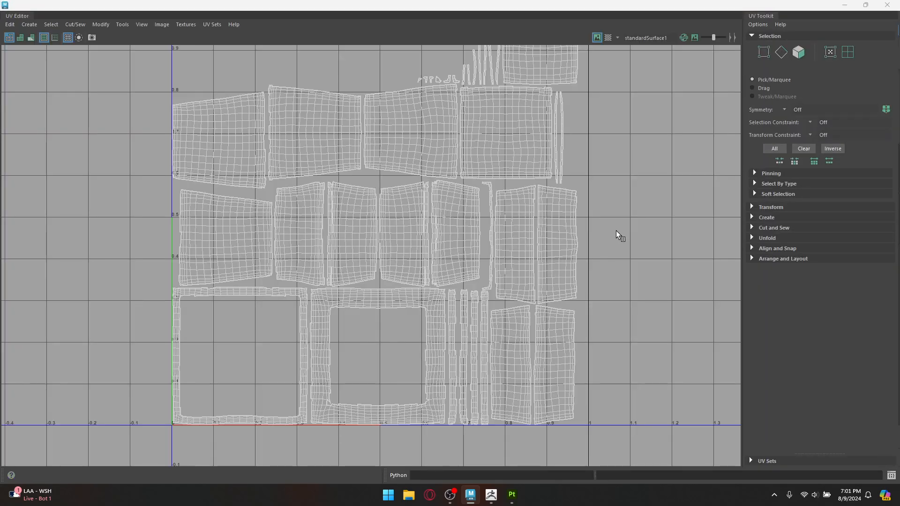
Examine Pot_LP's UV shells, including the small narrow pieces near the top of the UV tile
{"action": "scroll", "coordinate": [480, 174], "scroll_direction": "up", "scroll_amount": 6}
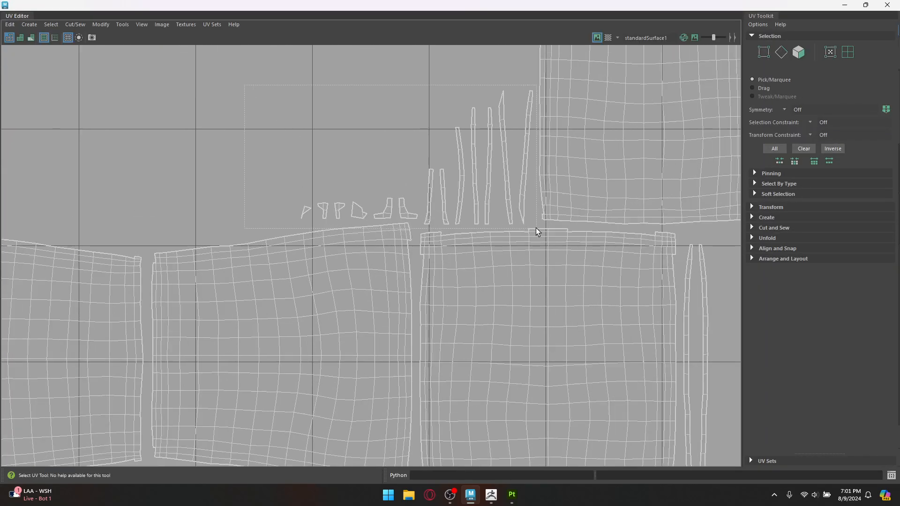
{"action": "scroll", "coordinate": [394, 218], "scroll_direction": "down", "scroll_amount": 5}
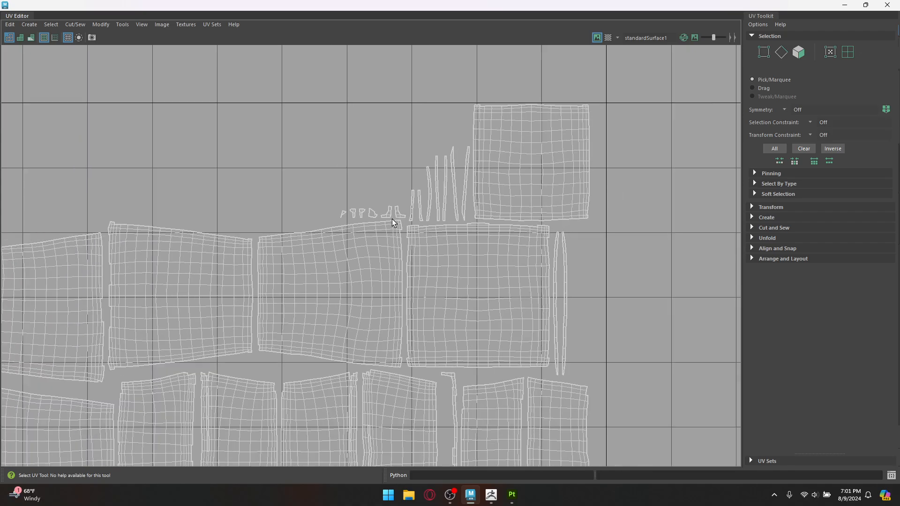
{"action": "middle_click_drag", "start_coordinate": [337, 191], "coordinate": [362, 96], "text": "alt"}
{"action": "middle_click_drag", "start_coordinate": [627, 275], "coordinate": [622, 394], "text": "alt"}
{"action": "scroll", "coordinate": [405, 184], "scroll_direction": "down", "scroll_amount": 1}
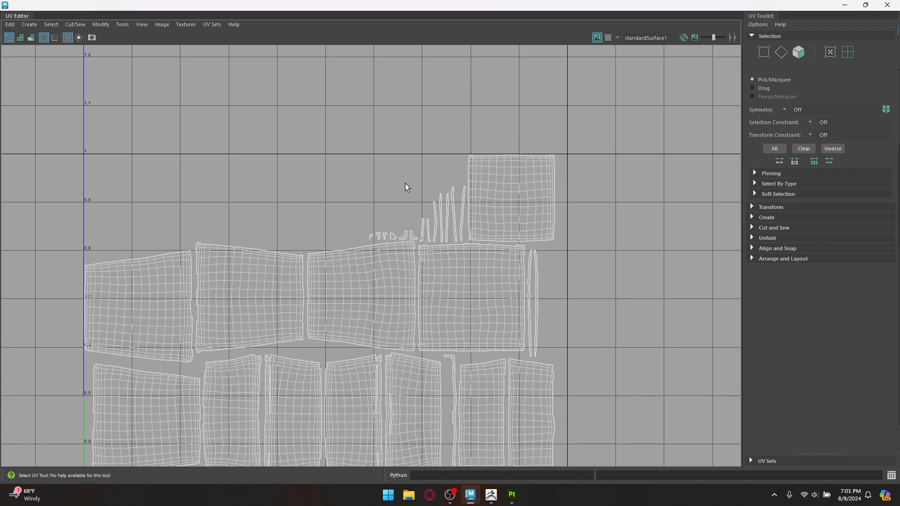
{"action": "scroll", "coordinate": [418, 211], "scroll_direction": "up", "scroll_amount": 5}
{"action": "scroll", "coordinate": [426, 212], "scroll_direction": "up", "scroll_amount": 1}
{"action": "left_click_drag", "start_coordinate": [279, 137], "coordinate": [516, 244]}
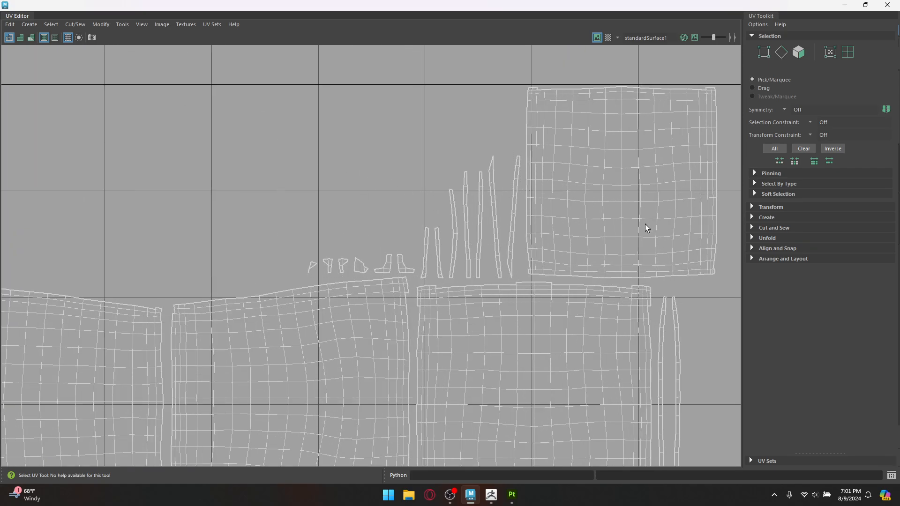
{"action": "scroll", "coordinate": [566, 340], "scroll_direction": "down", "scroll_amount": 6}
{"action": "middle_click_drag", "start_coordinate": [639, 336], "coordinate": [566, 153], "text": "alt"}
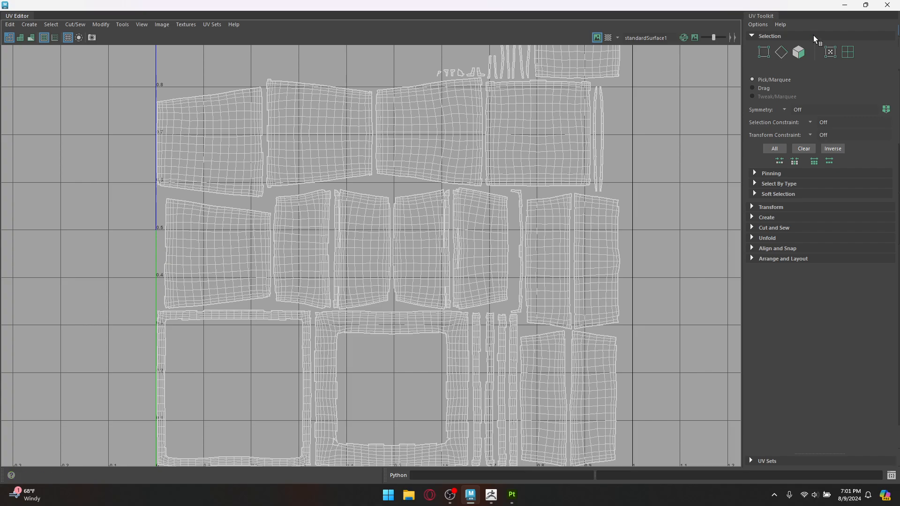
Close the UV Editor and select Pot_HP in the scene
{"action": "left_click", "coordinate": [888, 5]}
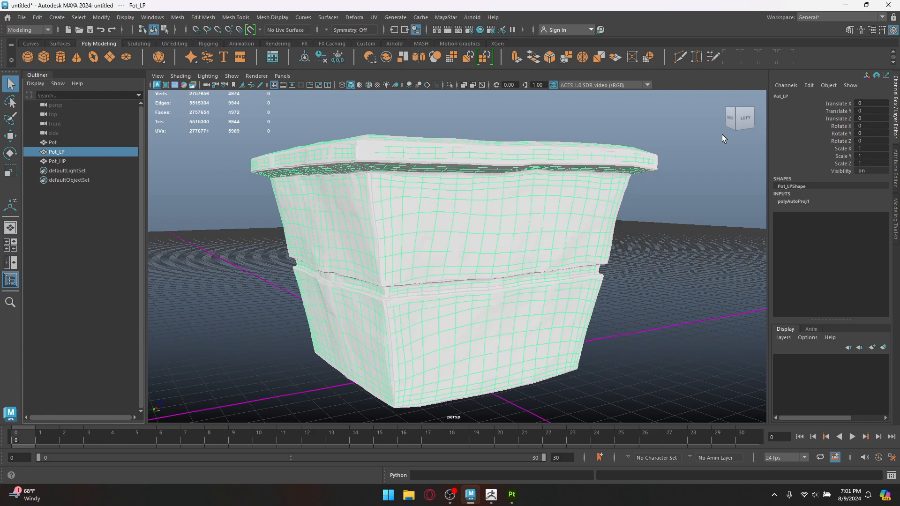
{"action": "left_click", "coordinate": [360, 165]}
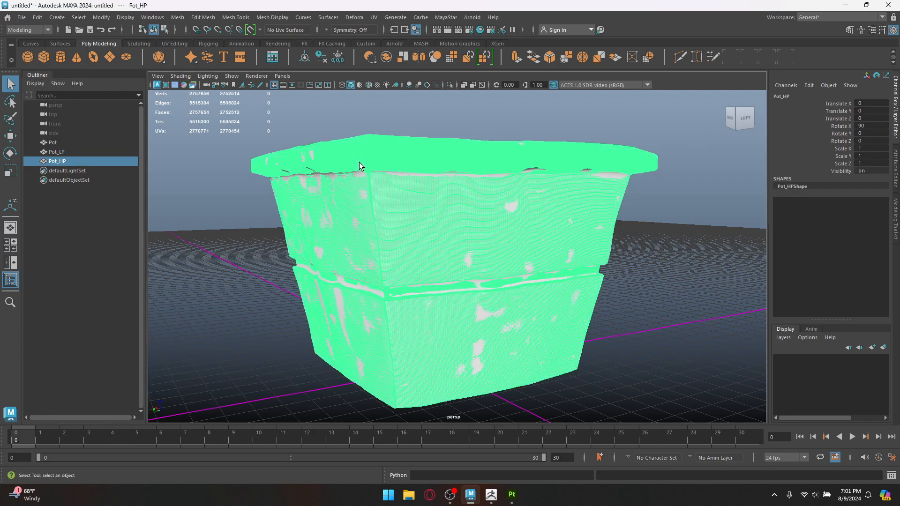
{"action": "left_click_drag", "start_coordinate": [291, 248], "coordinate": [222, 288], "text": "alt"}
{"action": "right_click_drag", "start_coordinate": [322, 223], "coordinate": [441, 277], "text": "alt"}
{"action": "left_click", "coordinate": [315, 229]}
{"action": "middle_click_drag", "start_coordinate": [316, 229], "coordinate": [322, 279], "text": "alt"}
{"action": "right_click_drag", "start_coordinate": [321, 280], "coordinate": [262, 253], "text": "alt"}
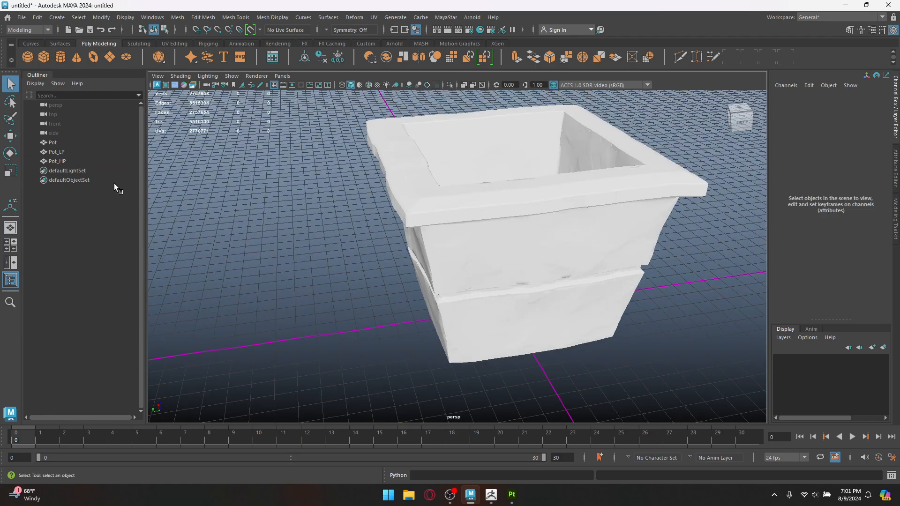
Export only Pot_LP as FBX to the Pot folder on the Desktop, replacing the existing Pot_LP.fbx
{"action": "left_click", "coordinate": [59, 152]}
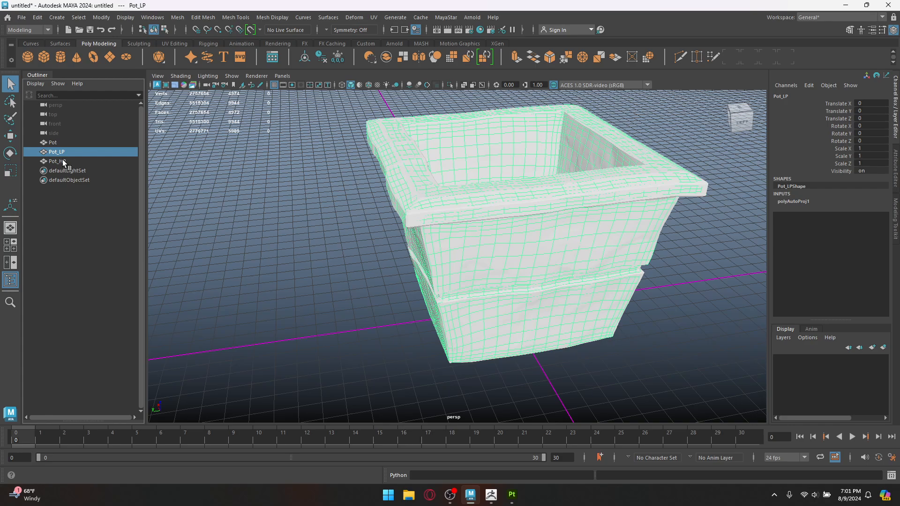
{"action": "left_click", "coordinate": [56, 142]}
{"action": "left_click", "coordinate": [56, 152]}
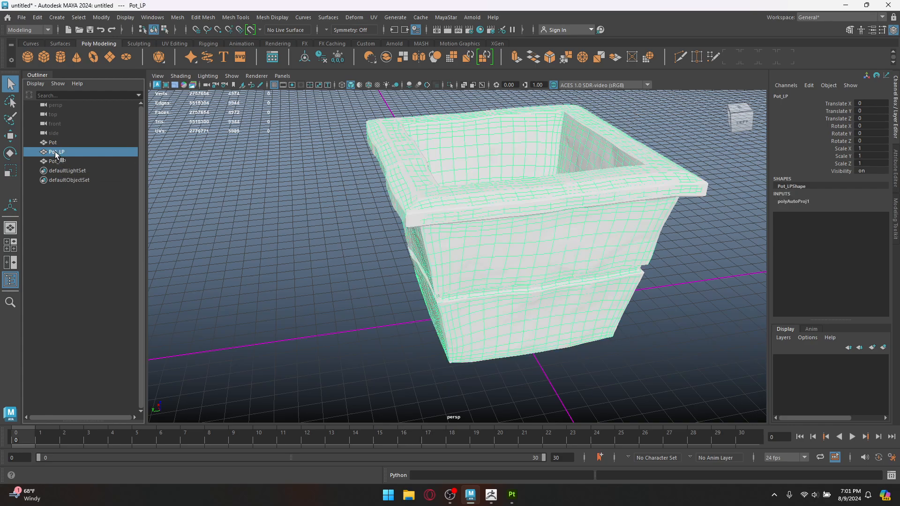
{"action": "left_click", "coordinate": [22, 17]}
{"action": "left_click", "coordinate": [60, 142]}
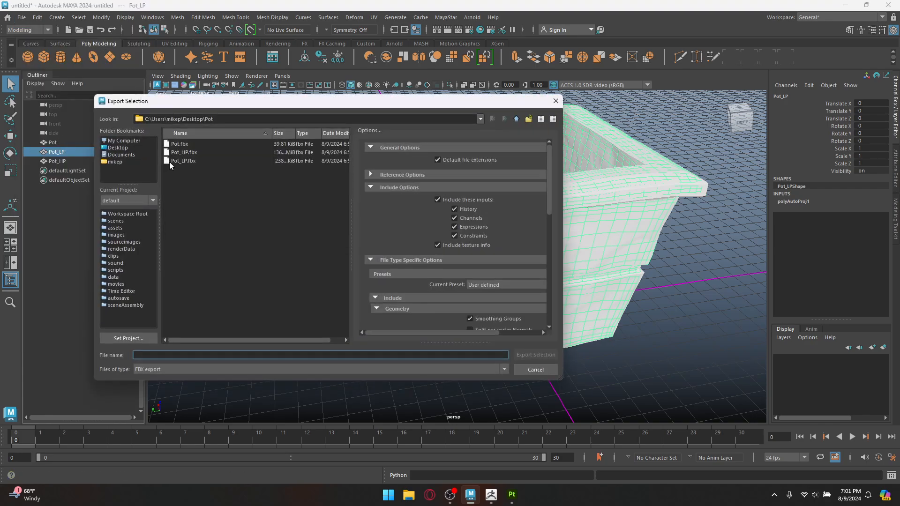
{"action": "left_click", "coordinate": [178, 160]}
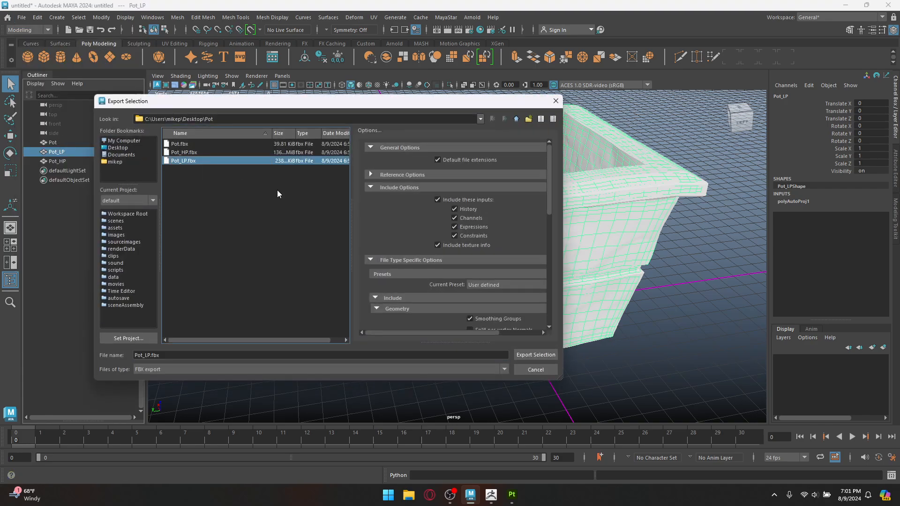
{"action": "left_click", "coordinate": [520, 355]}
{"action": "left_click", "coordinate": [322, 254]}
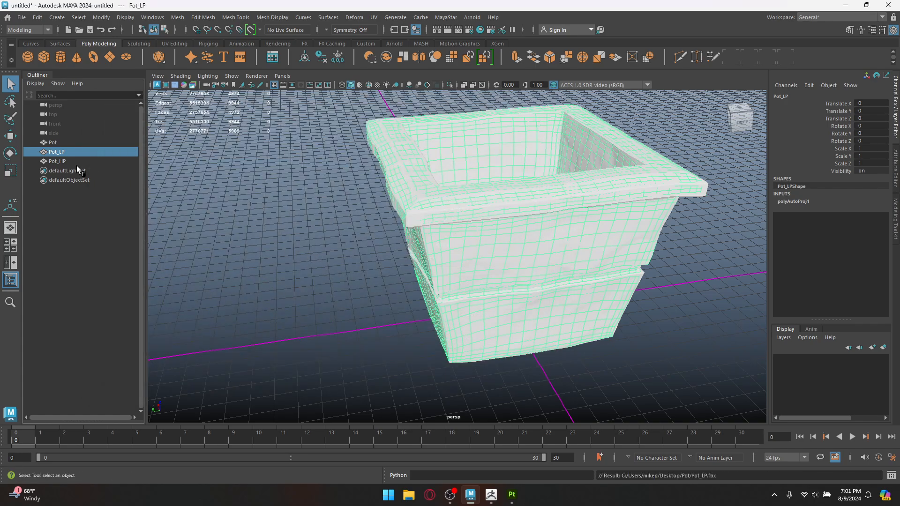
Export only Pot_HP as FBX to the same folder, replacing the existing Pot_HP.fbx
{"action": "left_click", "coordinate": [71, 163]}
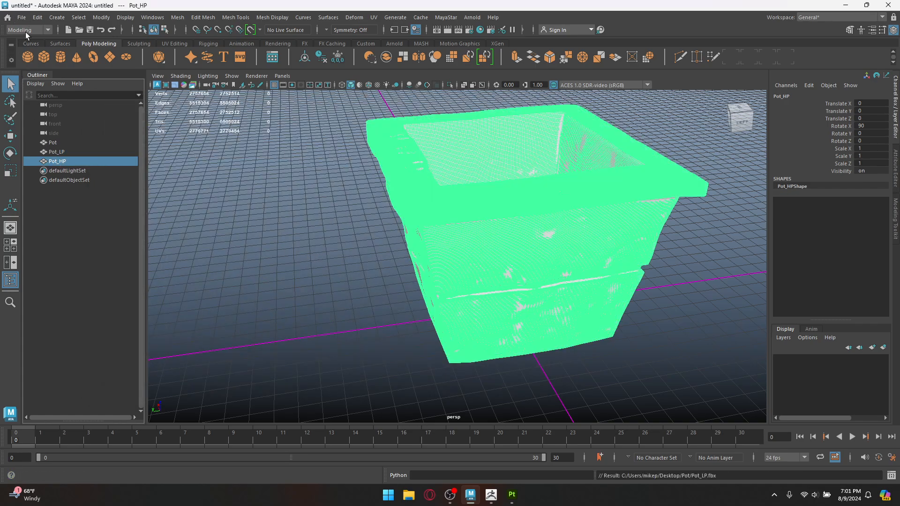
{"action": "left_click", "coordinate": [26, 19]}
{"action": "left_click", "coordinate": [52, 141]}
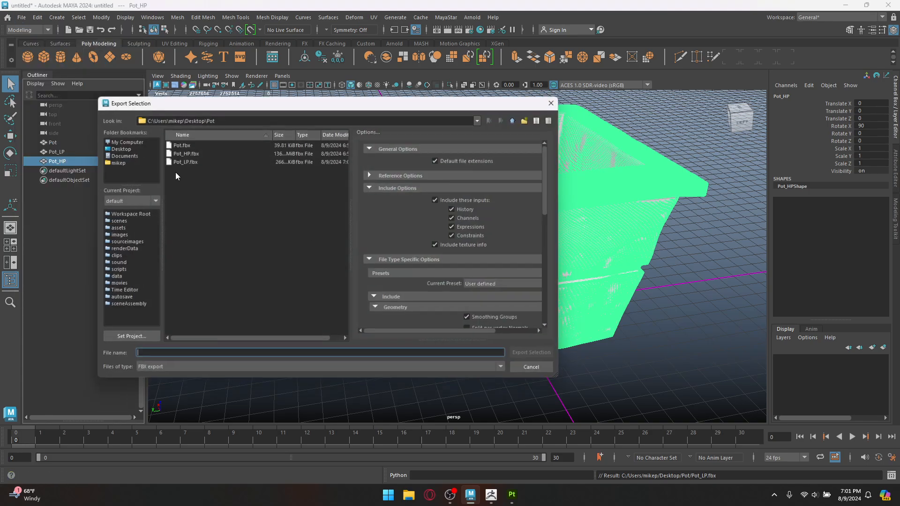
{"action": "left_click", "coordinate": [174, 153]}
{"action": "left_click", "coordinate": [536, 355]}
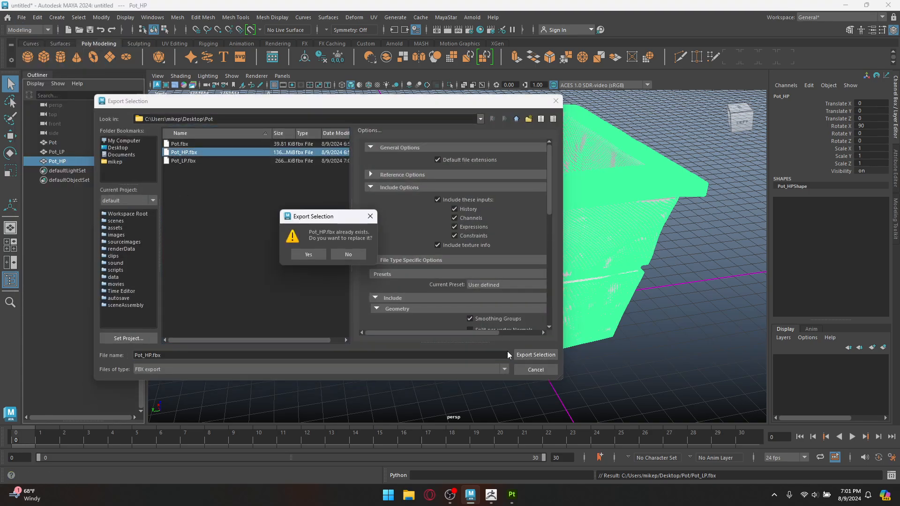
{"action": "left_click", "coordinate": [313, 254]}
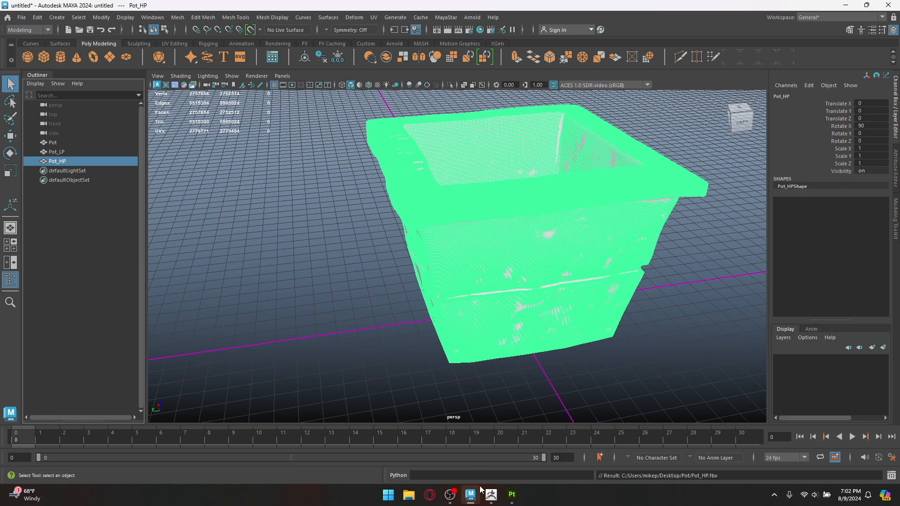
Switch to Adobe Substance 3D Painter
{"action": "mouse_move", "coordinate": [492, 501]}
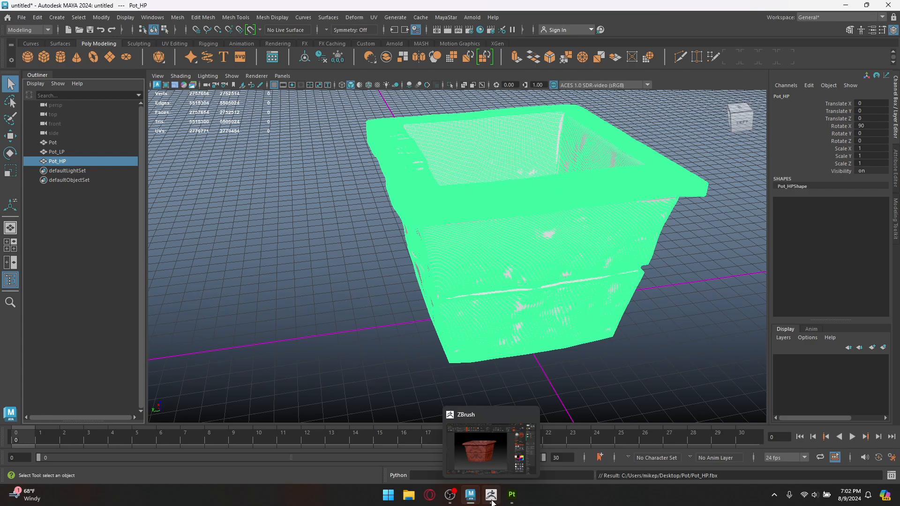
{"action": "left_click", "coordinate": [512, 495]}
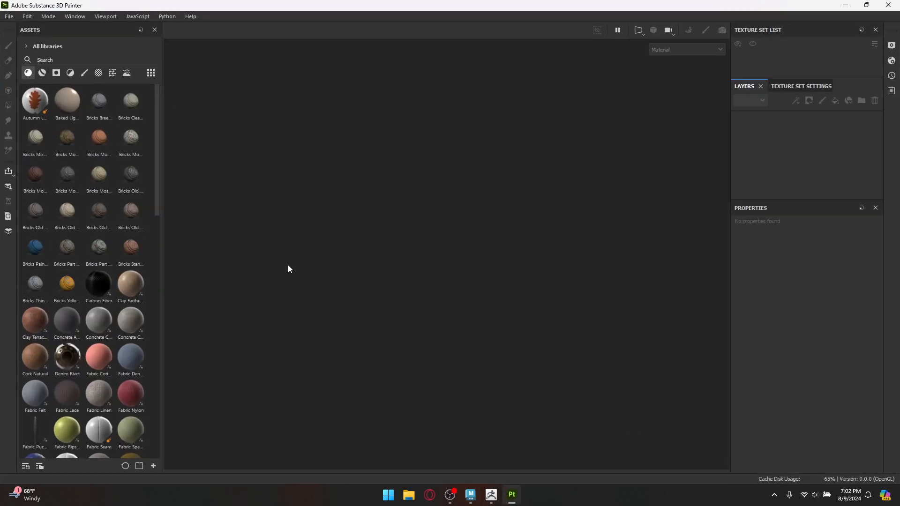
{"action": "left_click", "coordinate": [9, 16]}
{"action": "left_click", "coordinate": [14, 28]}
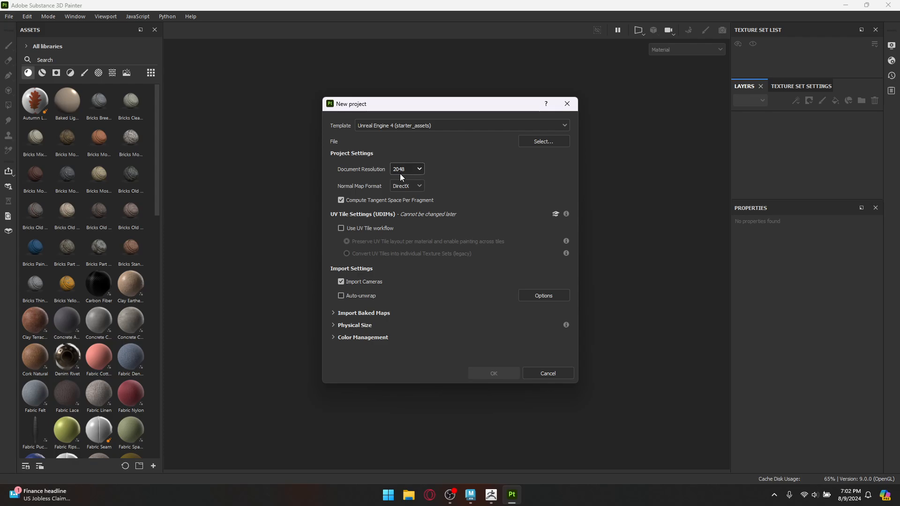
{"action": "left_click", "coordinate": [509, 130]}
{"action": "scroll", "coordinate": [439, 174], "scroll_direction": "down", "scroll_amount": 3}
{"action": "left_click", "coordinate": [580, 152]}
{"action": "left_click", "coordinate": [566, 104]}
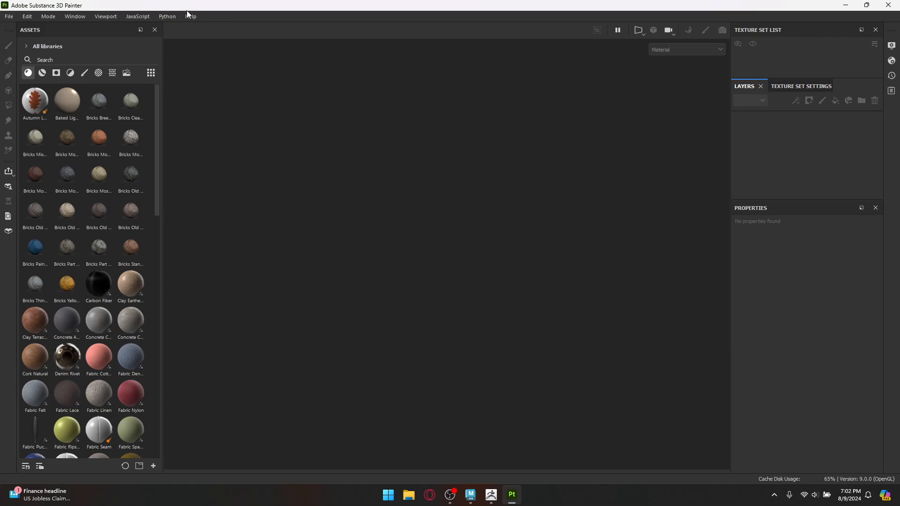
Check which version of Substance 3D Painter is installed, and dismiss the version information
{"action": "left_click", "coordinate": [190, 16]}
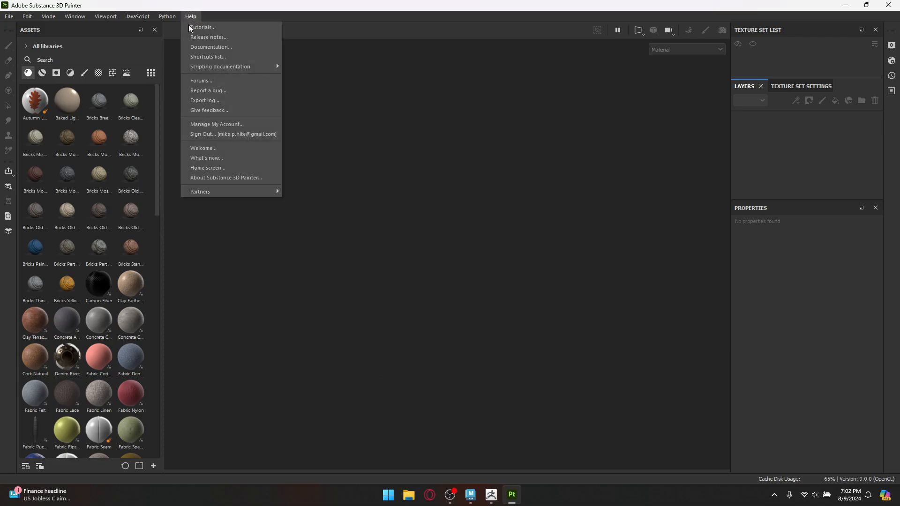
{"action": "left_click", "coordinate": [214, 178]}
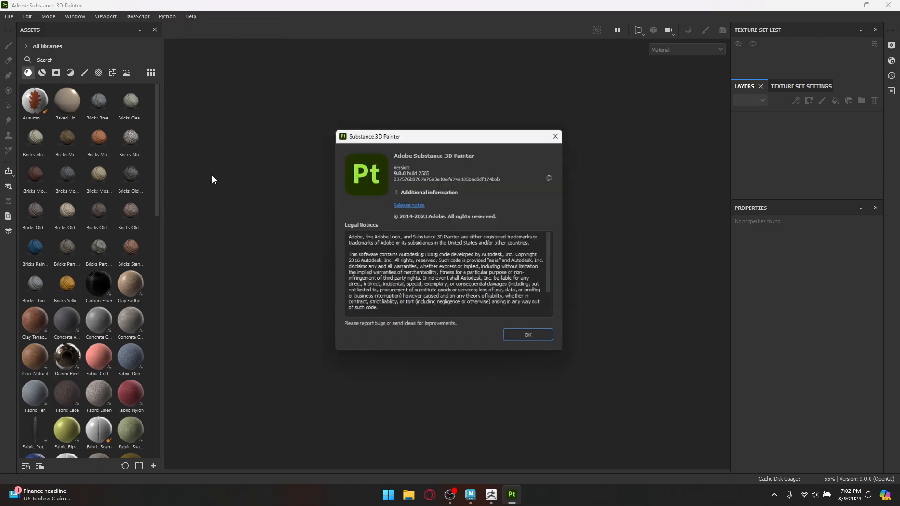
{"action": "left_click", "coordinate": [560, 132]}
Start a new project and choose Pot_LP.fbx from the Pot folder on the Desktop as its mesh
{"action": "left_click", "coordinate": [14, 18]}
{"action": "left_click", "coordinate": [18, 30]}
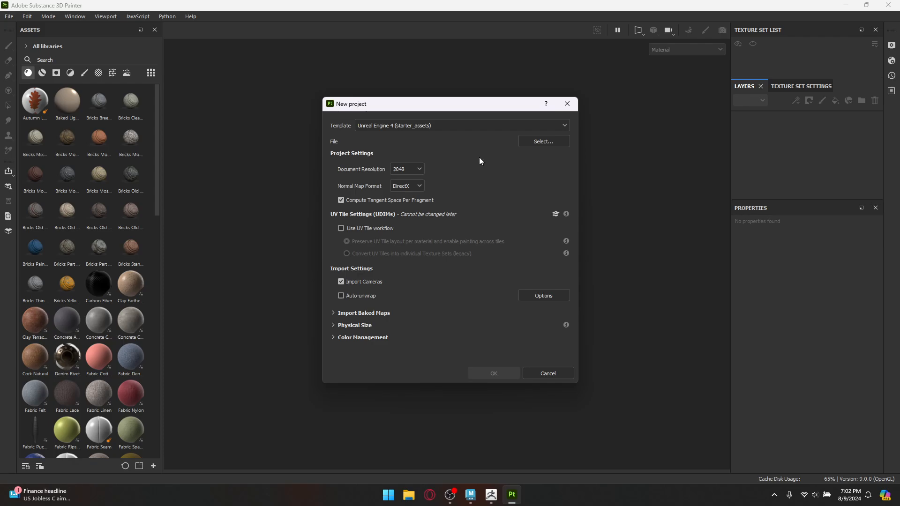
{"action": "left_click", "coordinate": [544, 142]}
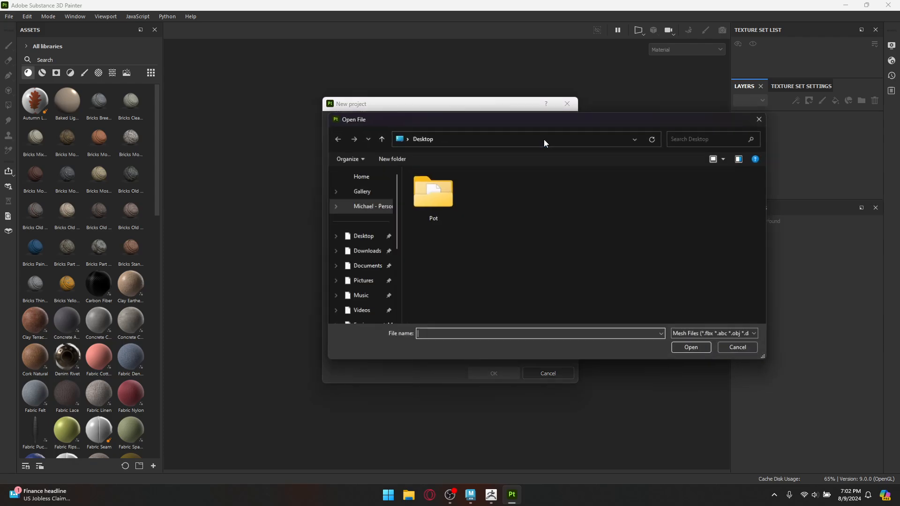
{"action": "double_click", "coordinate": [432, 202]}
{"action": "left_click", "coordinate": [431, 213]}
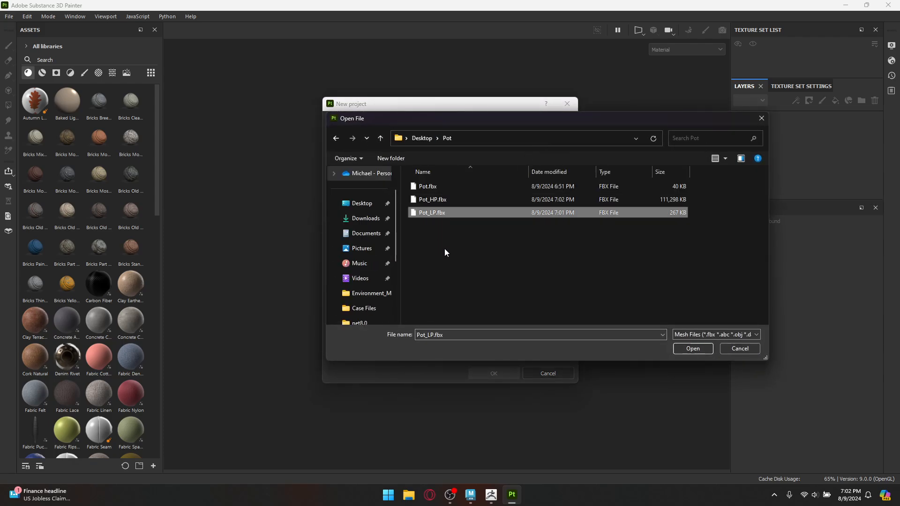
{"action": "double_click", "coordinate": [430, 215]}
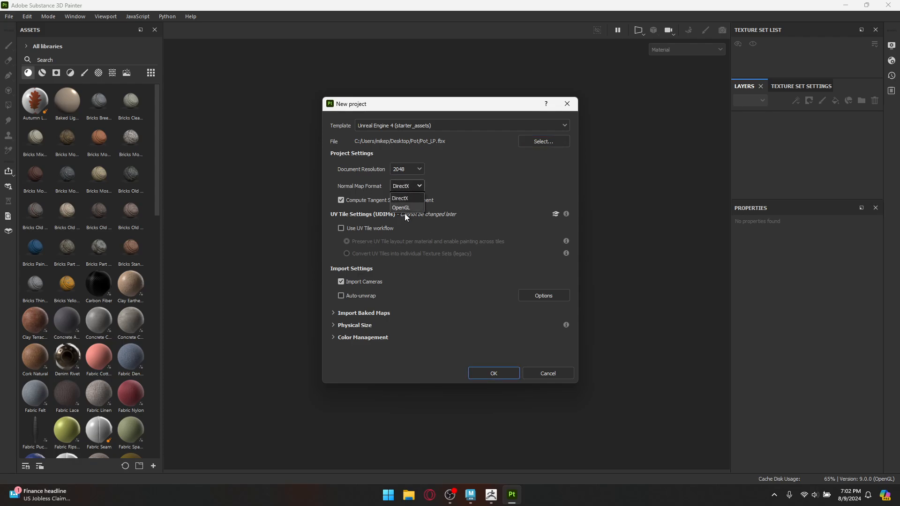
Use the DirectX normal map format, turn off camera import, and create the project
{"action": "left_click", "coordinate": [401, 198]}
{"action": "left_click", "coordinate": [341, 282]}
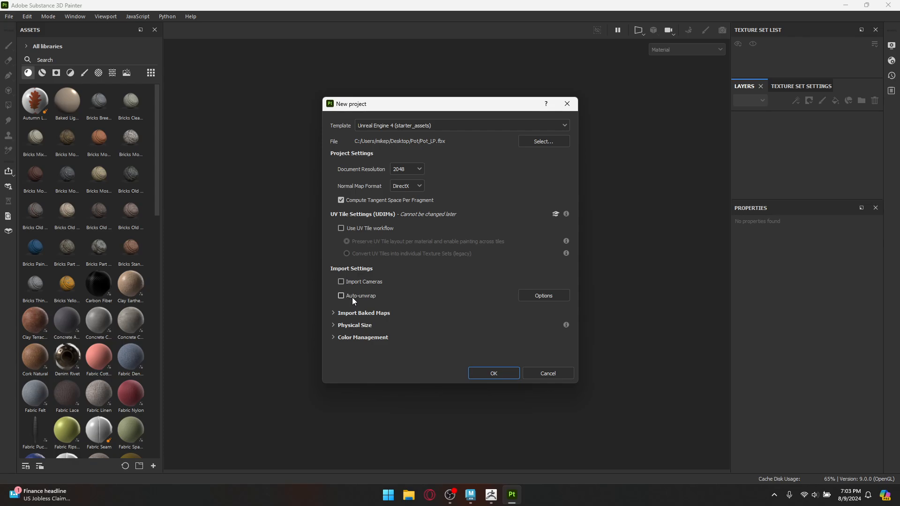
{"action": "left_click", "coordinate": [485, 373]}
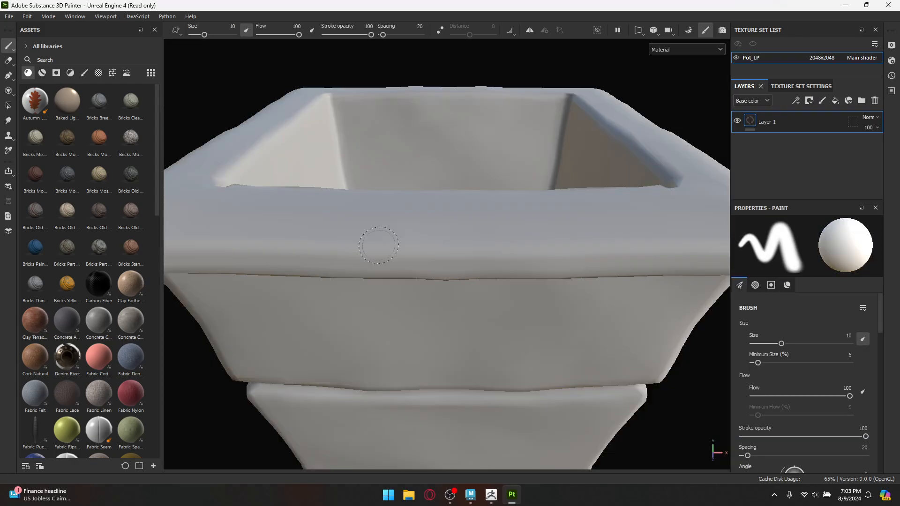
Inspect the imported pot from several sides and delete Layer 1 from Pot_LP's layer stack
{"action": "scroll", "coordinate": [379, 246], "scroll_direction": "down", "scroll_amount": 3}
{"action": "left_click_drag", "start_coordinate": [389, 255], "coordinate": [399, 237], "text": "alt"}
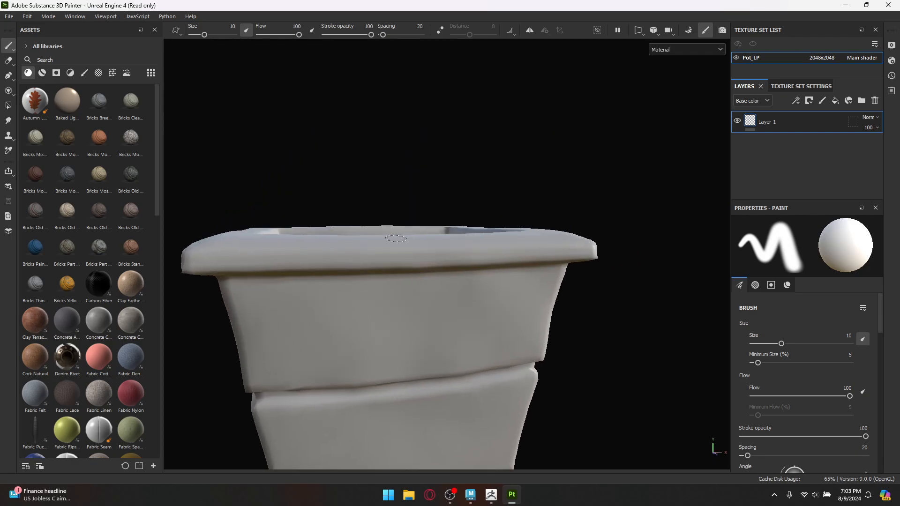
{"action": "middle_click_drag", "start_coordinate": [400, 237], "coordinate": [458, 194], "text": "alt"}
{"action": "left_click_drag", "start_coordinate": [458, 194], "coordinate": [405, 211], "text": "alt"}
{"action": "middle_click_drag", "start_coordinate": [544, 197], "coordinate": [486, 249], "text": "alt"}
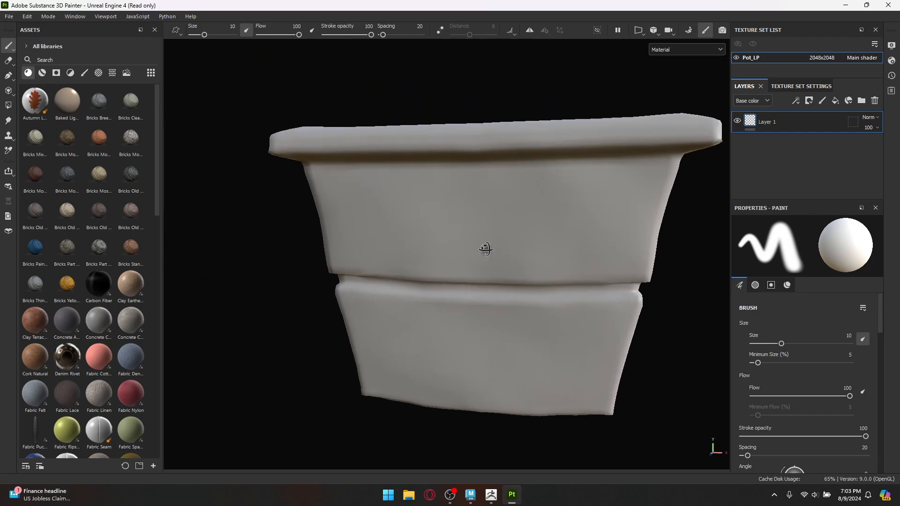
{"action": "mouse_move", "coordinate": [486, 249]}
{"action": "left_mouse_down", "text": "alt"}
{"action": "mouse_move", "coordinate": [522, 251]}
{"action": "mouse_move", "coordinate": [432, 238]}
{"action": "mouse_move", "coordinate": [469, 197]}
{"action": "mouse_move", "coordinate": [516, 178]}
{"action": "mouse_move", "coordinate": [558, 204]}
{"action": "mouse_move", "coordinate": [563, 225]}
{"action": "left_mouse_up", "text": "alt"}
{"action": "left_click", "coordinate": [875, 100]}
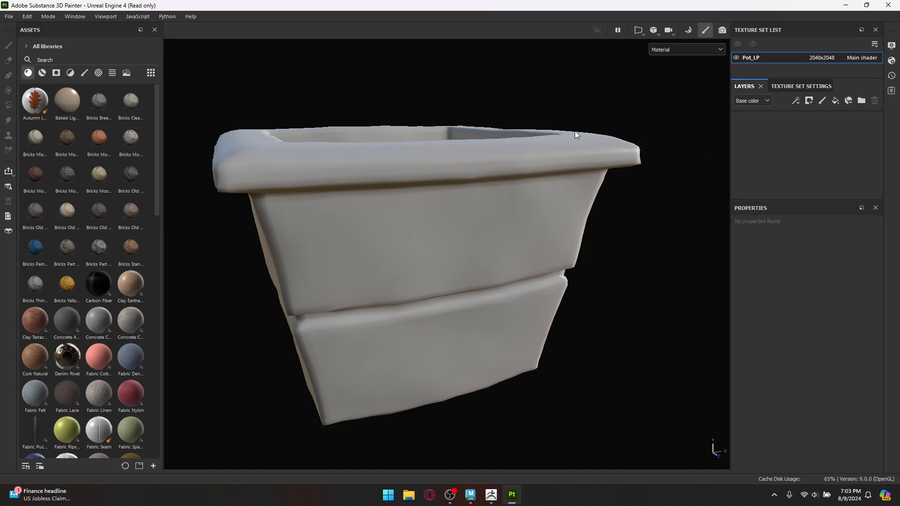
Browse the smart materials in the asset library and bring up Pot_LP's texture set settings
{"action": "left_click", "coordinate": [43, 75]}
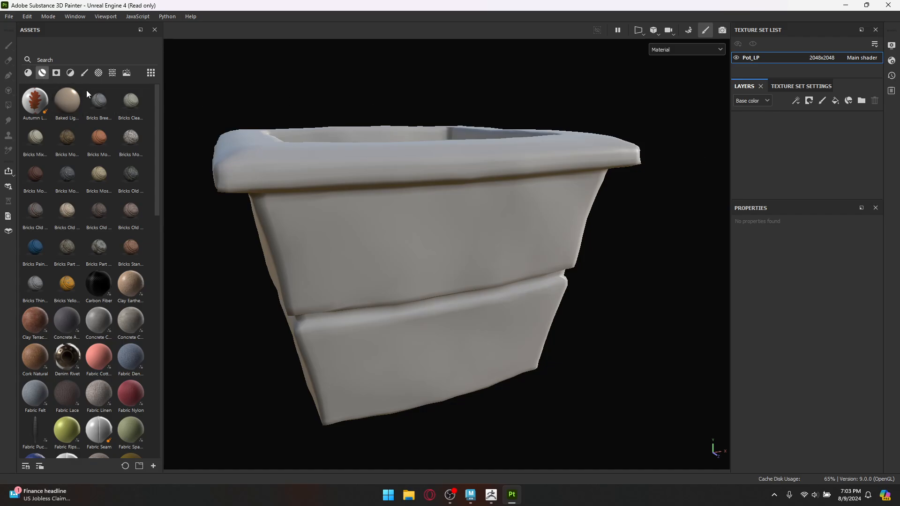
{"action": "left_click", "coordinate": [794, 85]}
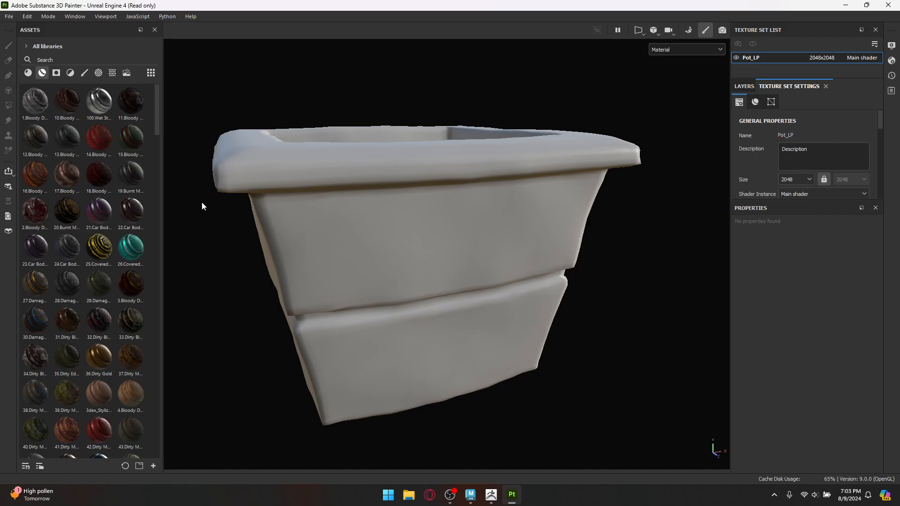
{"action": "scroll", "coordinate": [105, 213], "scroll_direction": "down", "scroll_amount": 3}
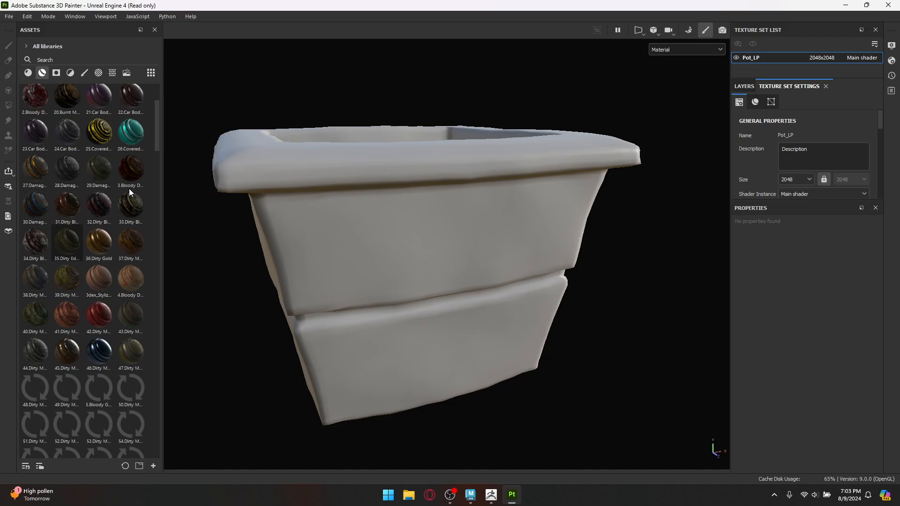
{"action": "scroll", "coordinate": [129, 189], "scroll_direction": "down", "scroll_amount": 10}
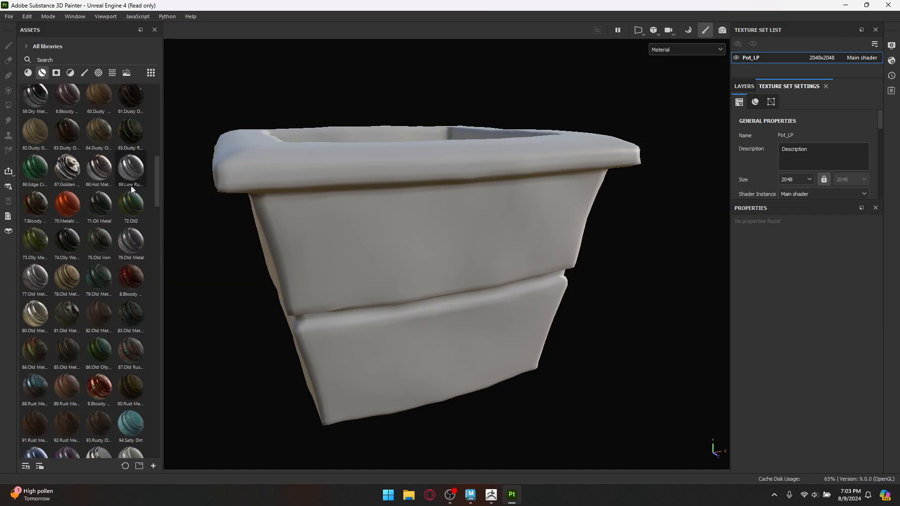
{"action": "scroll", "coordinate": [131, 187], "scroll_direction": "down", "scroll_amount": 3}
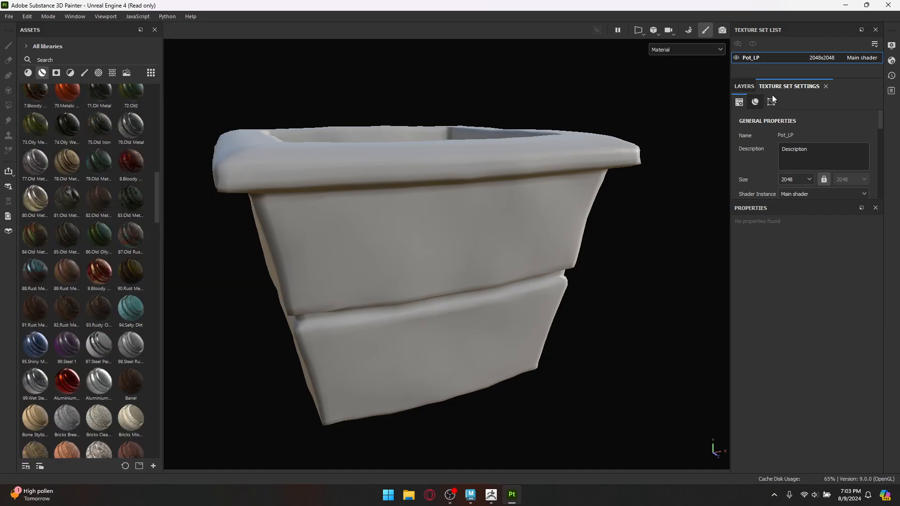
Look through Pot_LP's channel and mesh map settings, and open the mesh map baking setup
{"action": "scroll", "coordinate": [789, 156], "scroll_direction": "down", "scroll_amount": 10}
{"action": "scroll", "coordinate": [782, 157], "scroll_direction": "up", "scroll_amount": 2}
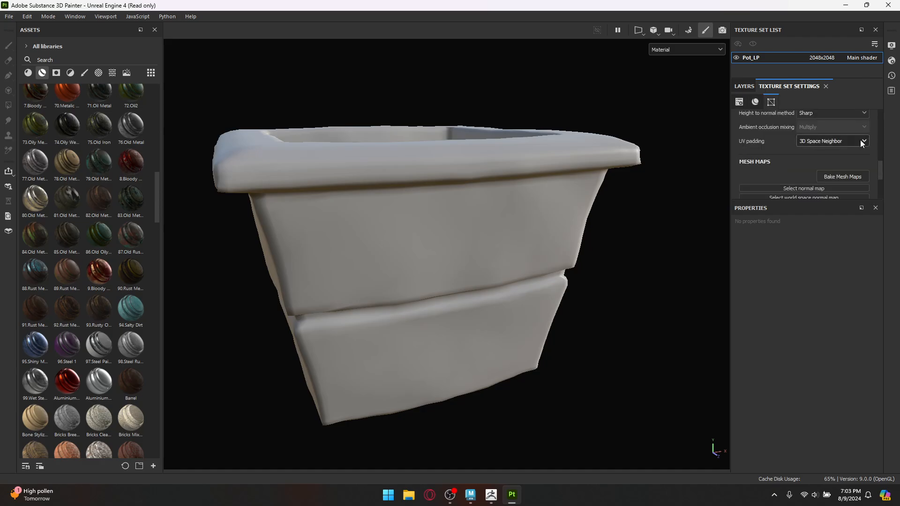
{"action": "scroll", "coordinate": [825, 122], "scroll_direction": "up", "scroll_amount": 4}
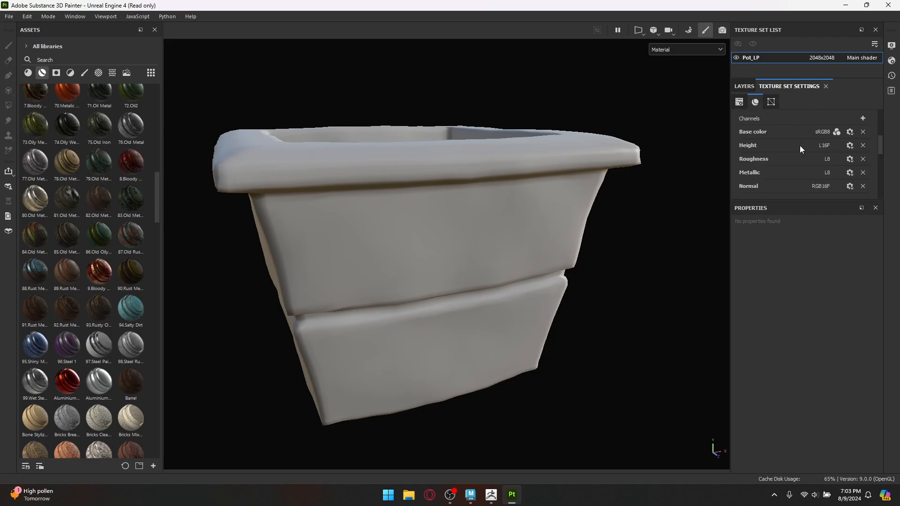
{"action": "scroll", "coordinate": [800, 146], "scroll_direction": "down", "scroll_amount": 6}
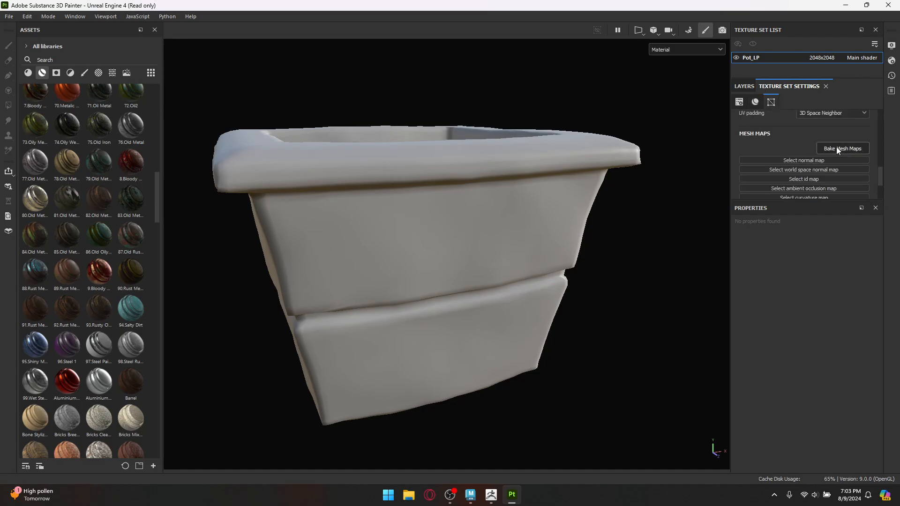
{"action": "left_click", "coordinate": [836, 148]}
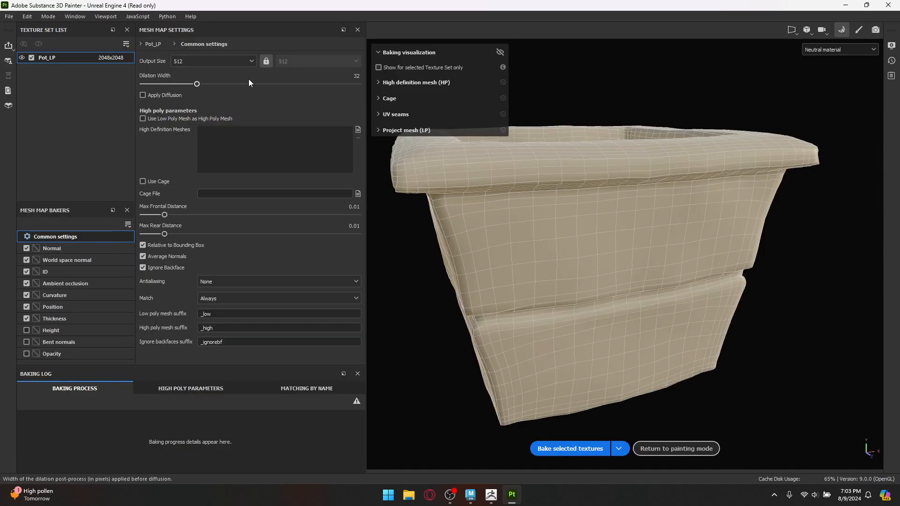
Set the bake output size to 2048 and load Pot_HP.fbx as the high definition mesh
{"action": "left_click", "coordinate": [224, 62]}
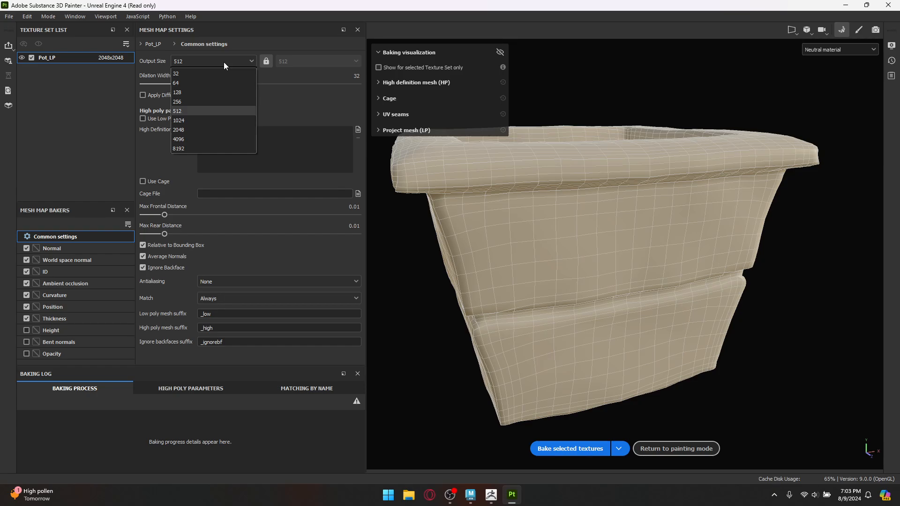
{"action": "left_click", "coordinate": [188, 129]}
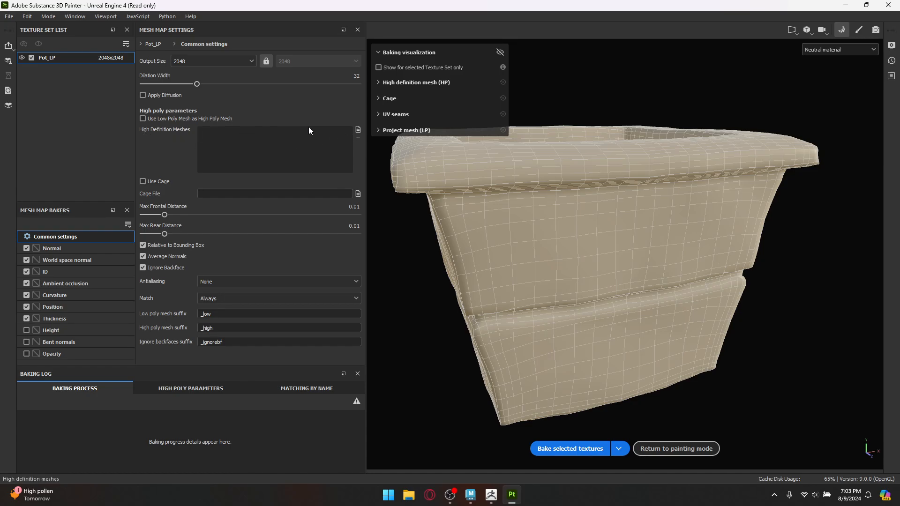
{"action": "left_click", "coordinate": [359, 129]}
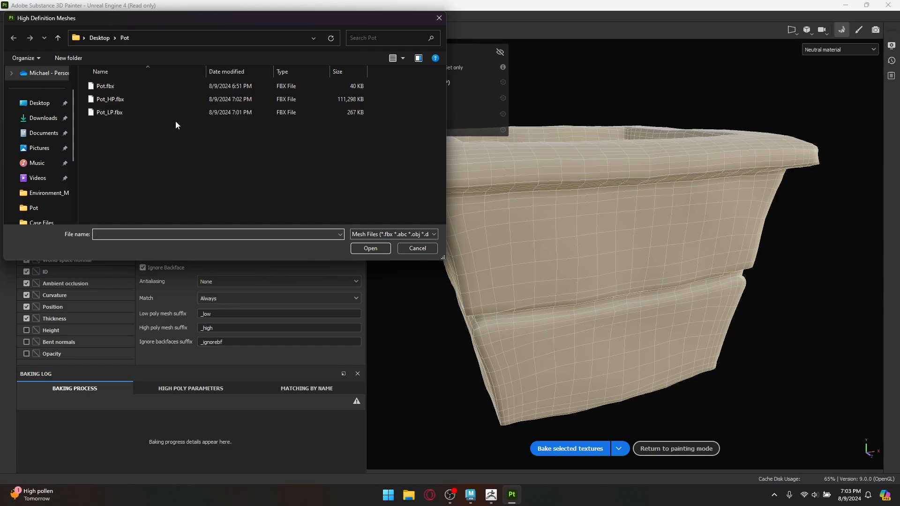
{"action": "left_click", "coordinate": [113, 100]}
{"action": "double_click", "coordinate": [113, 101]}
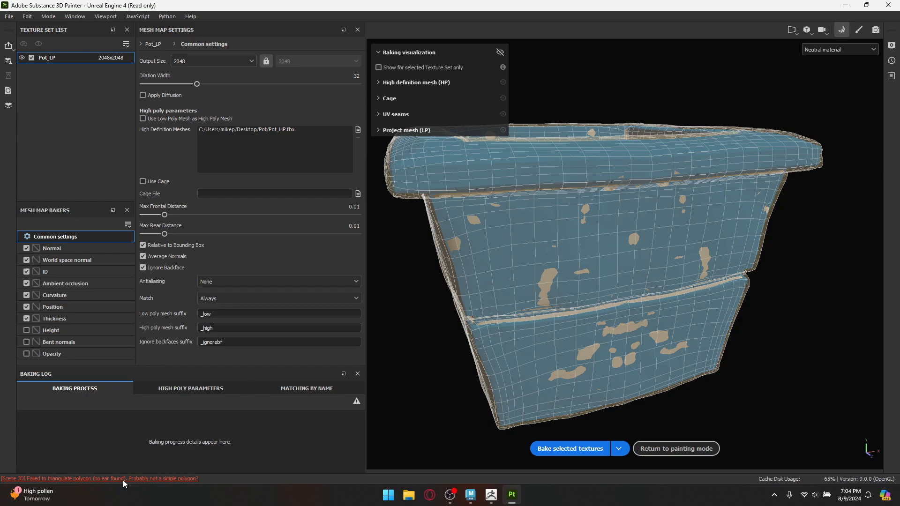
Bake the selected mesh maps for Pot_LP and return to painting mode
{"action": "left_click_drag", "start_coordinate": [514, 327], "coordinate": [546, 299], "text": "alt"}
{"action": "left_click_drag", "start_coordinate": [638, 312], "coordinate": [615, 294], "text": "alt"}
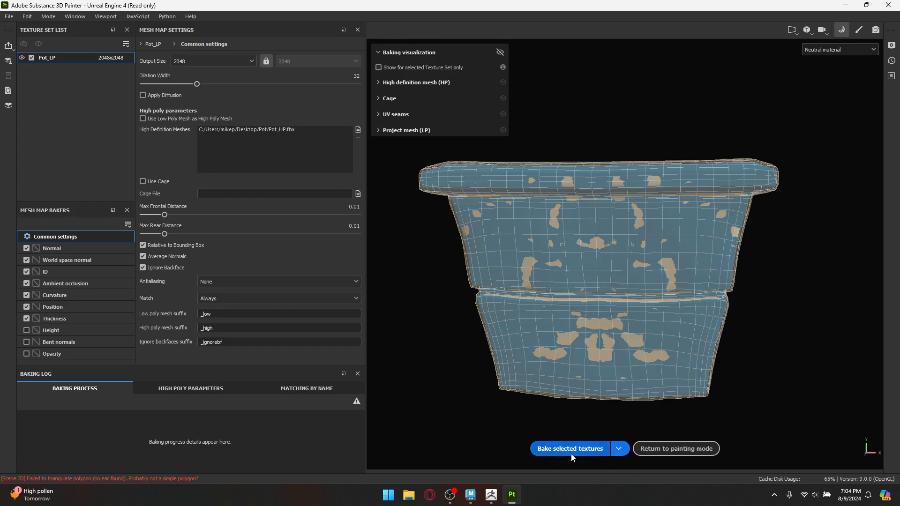
{"action": "left_click", "coordinate": [560, 449]}
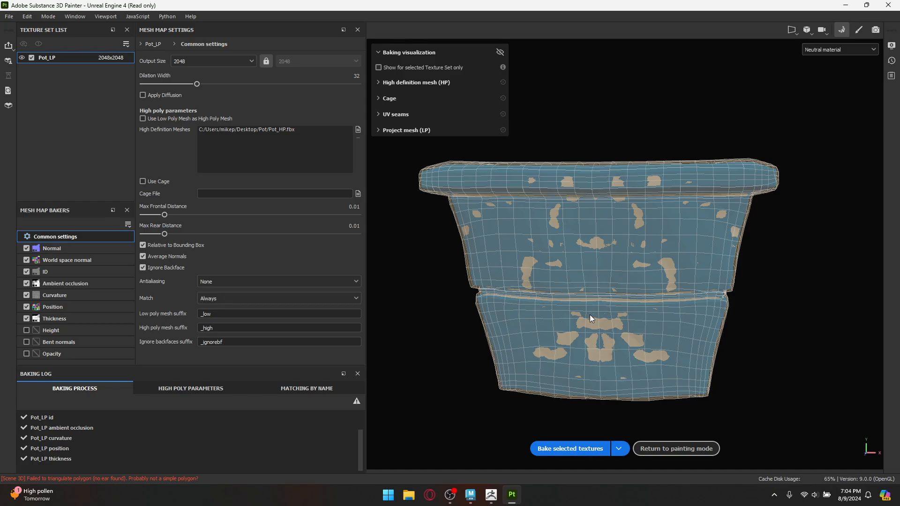
{"action": "left_click", "coordinate": [674, 449]}
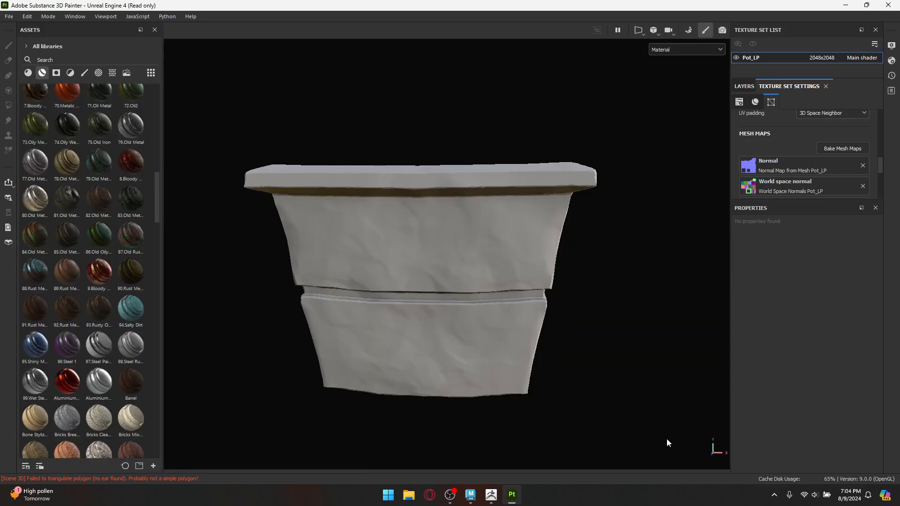
Examine the baked details along the pot's corners, rim underside and middle groove from several angles
{"action": "left_click_drag", "start_coordinate": [470, 334], "coordinate": [529, 362], "text": "alt"}
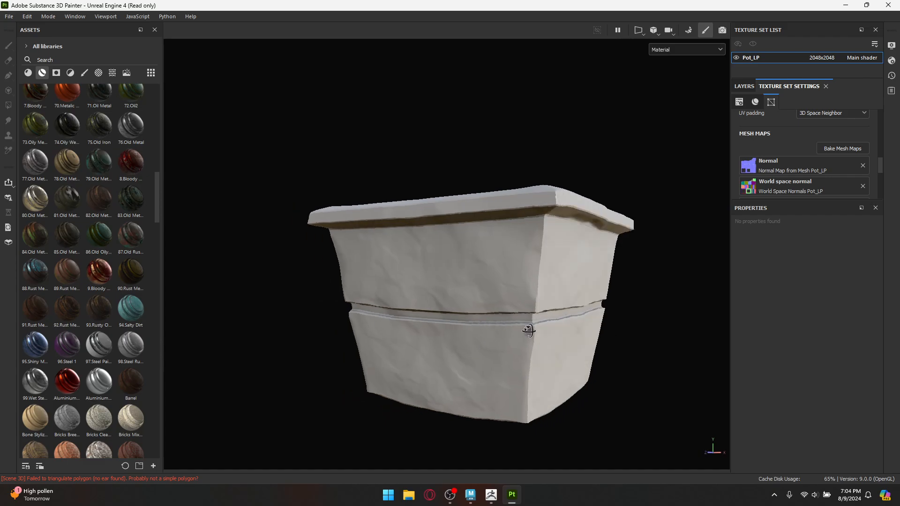
{"action": "right_click_drag", "start_coordinate": [530, 362], "coordinate": [477, 326], "text": "alt"}
{"action": "left_click_drag", "start_coordinate": [476, 325], "coordinate": [460, 341], "text": "alt"}
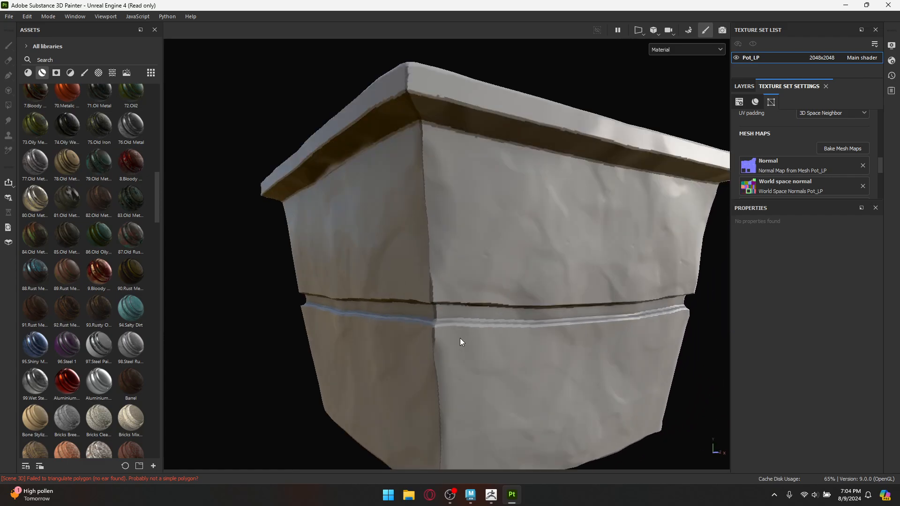
{"action": "right_click_drag", "start_coordinate": [459, 342], "coordinate": [426, 318], "text": "alt"}
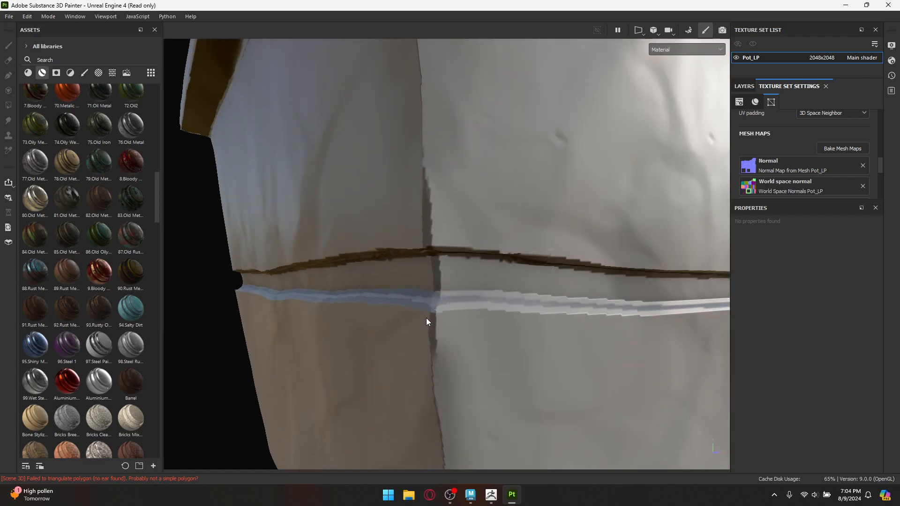
{"action": "left_click_drag", "start_coordinate": [426, 318], "coordinate": [364, 209], "text": "alt"}
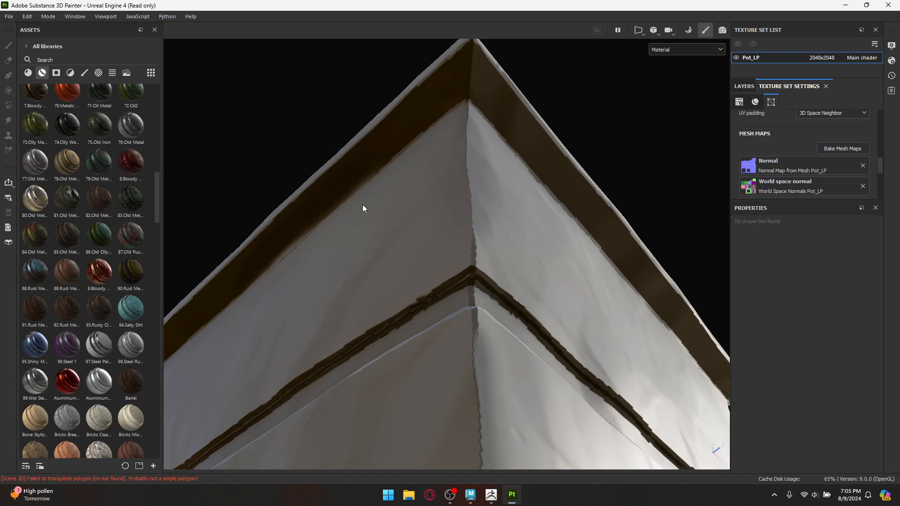
{"action": "left_click_drag", "start_coordinate": [464, 253], "coordinate": [414, 289], "text": "alt"}
{"action": "left_click_drag", "start_coordinate": [383, 248], "coordinate": [367, 201], "text": "alt"}
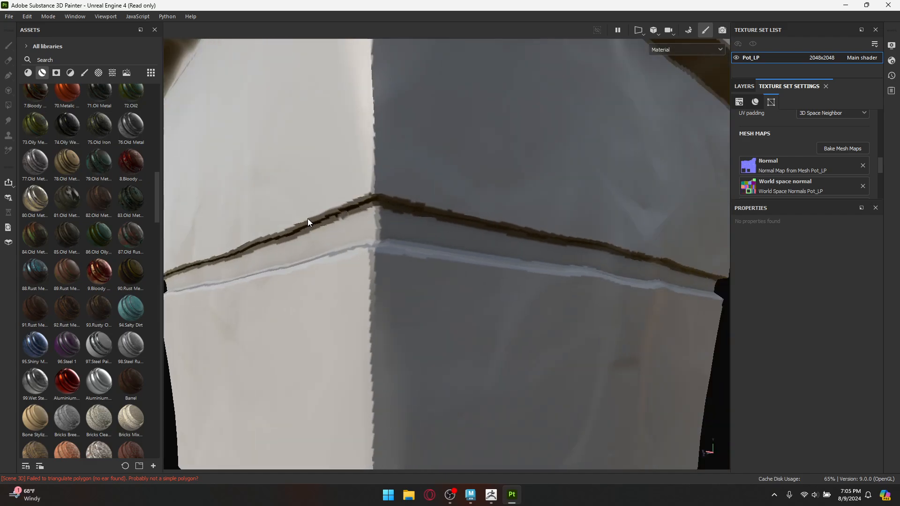
{"action": "left_click_drag", "start_coordinate": [376, 222], "coordinate": [444, 281], "text": "alt"}
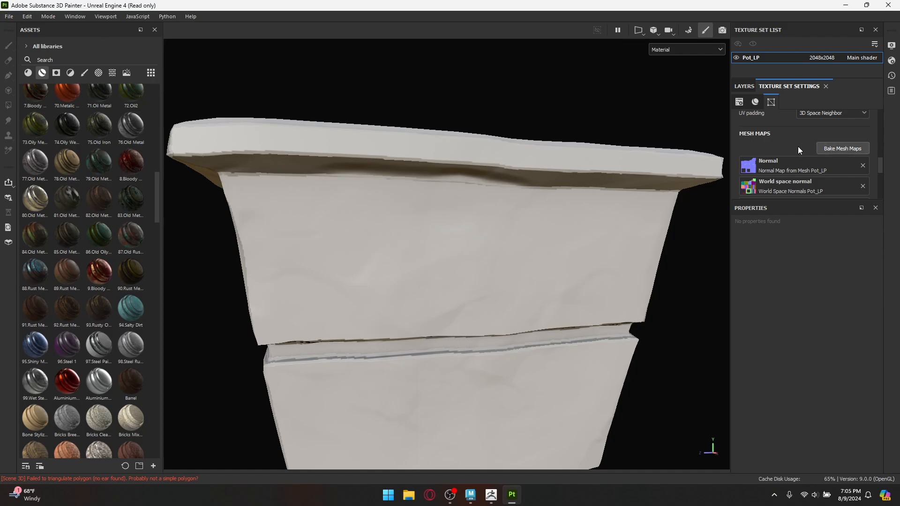
Review the mesh map bake settings, return to painting mode and check the whole pot
{"action": "left_click", "coordinate": [839, 148]}
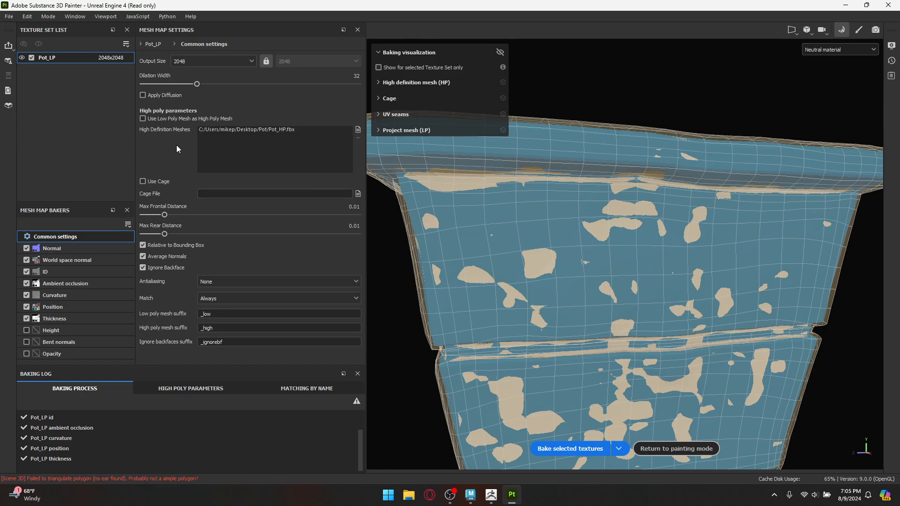
{"action": "left_click", "coordinate": [679, 444]}
{"action": "scroll", "coordinate": [540, 300], "scroll_direction": "down", "scroll_amount": 5}
{"action": "scroll", "coordinate": [516, 312], "scroll_direction": "up", "scroll_amount": 6}
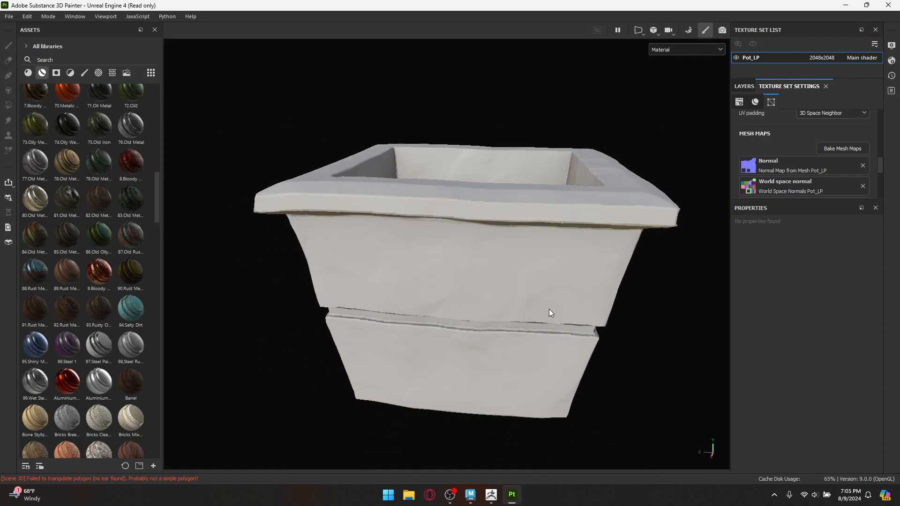
{"action": "scroll", "coordinate": [563, 309], "scroll_direction": "down", "scroll_amount": 4}
{"action": "mouse_move", "coordinate": [542, 303]}
{"action": "left_mouse_down", "text": "alt"}
{"action": "mouse_move", "coordinate": [613, 301]}
{"action": "mouse_move", "coordinate": [488, 298]}
{"action": "mouse_move", "coordinate": [532, 304]}
{"action": "left_mouse_up", "text": "alt"}
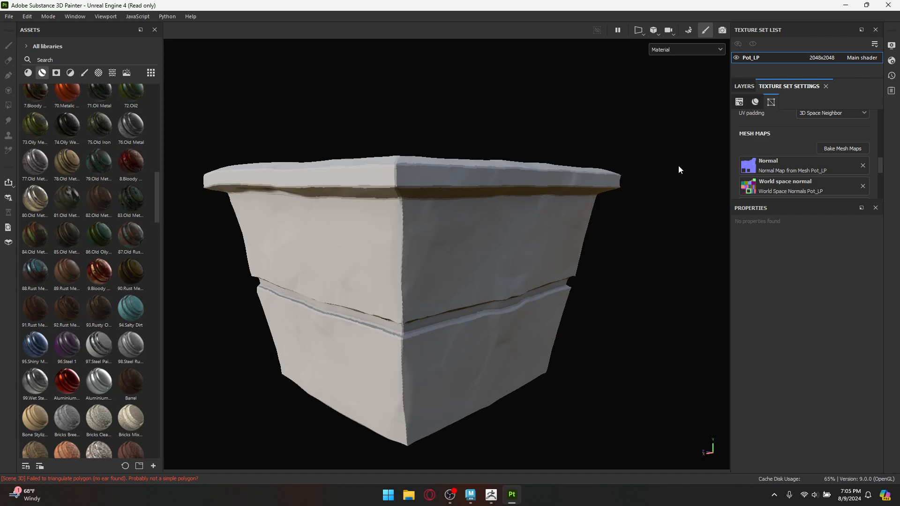
Check the pot's rim and inside, and add the 3dex_Stylized_Material_2.3.1 smart material to the layer stack
{"action": "left_click", "coordinate": [745, 86]}
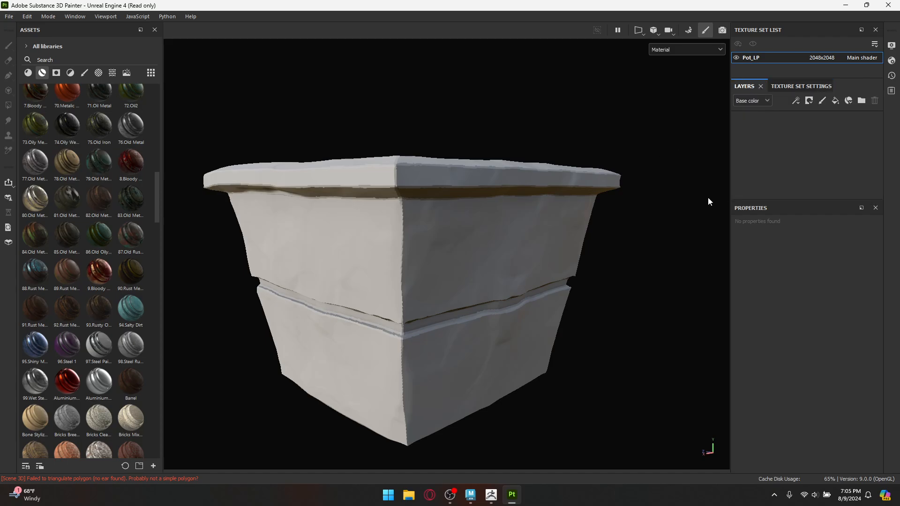
{"action": "left_click_drag", "start_coordinate": [566, 270], "coordinate": [375, 134], "text": "alt"}
{"action": "scroll", "coordinate": [382, 135], "scroll_direction": "up", "scroll_amount": 5}
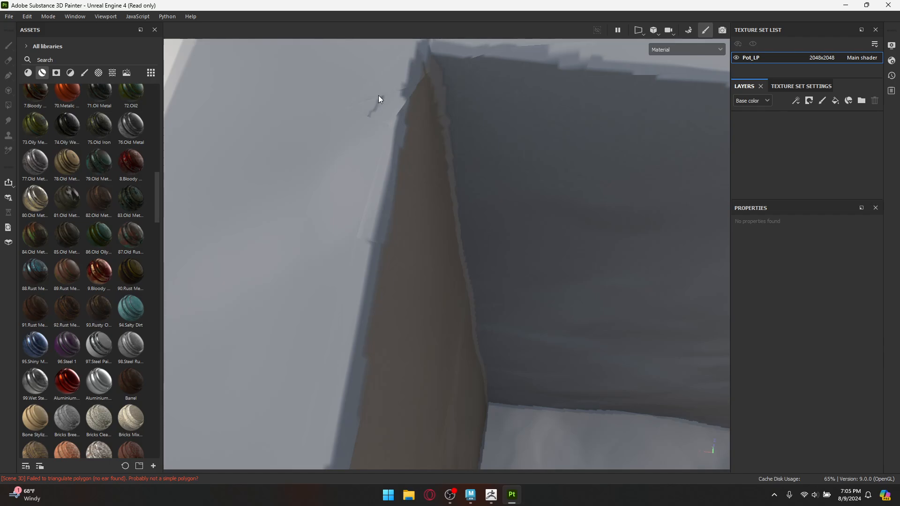
{"action": "scroll", "coordinate": [464, 205], "scroll_direction": "down", "scroll_amount": 8}
{"action": "mouse_move", "coordinate": [529, 253]}
{"action": "left_mouse_down", "text": "alt"}
{"action": "mouse_move", "coordinate": [546, 265]}
{"action": "mouse_move", "coordinate": [532, 237]}
{"action": "left_mouse_up", "text": "alt"}
{"action": "middle_click_drag", "start_coordinate": [532, 237], "coordinate": [517, 240], "text": "alt"}
{"action": "left_click_drag", "start_coordinate": [517, 239], "coordinate": [444, 235], "text": "alt"}
{"action": "scroll", "coordinate": [117, 269], "scroll_direction": "up", "scroll_amount": 10}
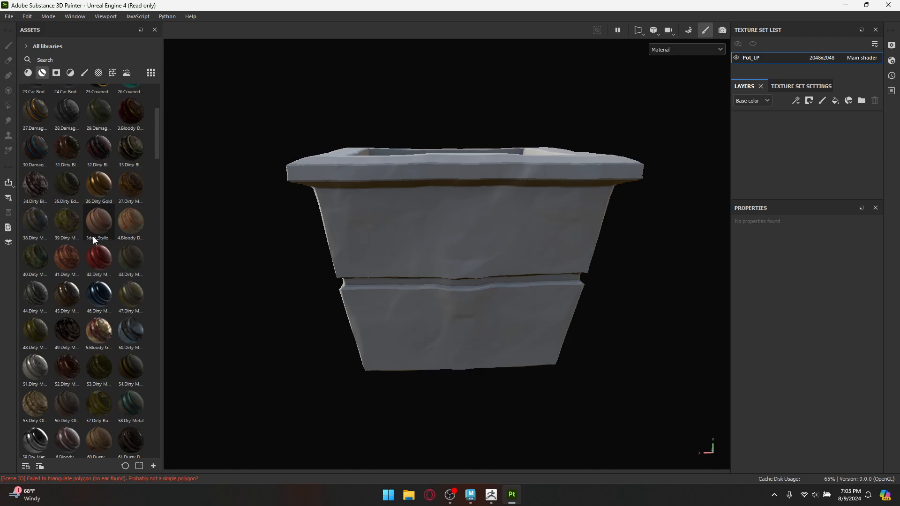
{"action": "mouse_move", "coordinate": [102, 230]}
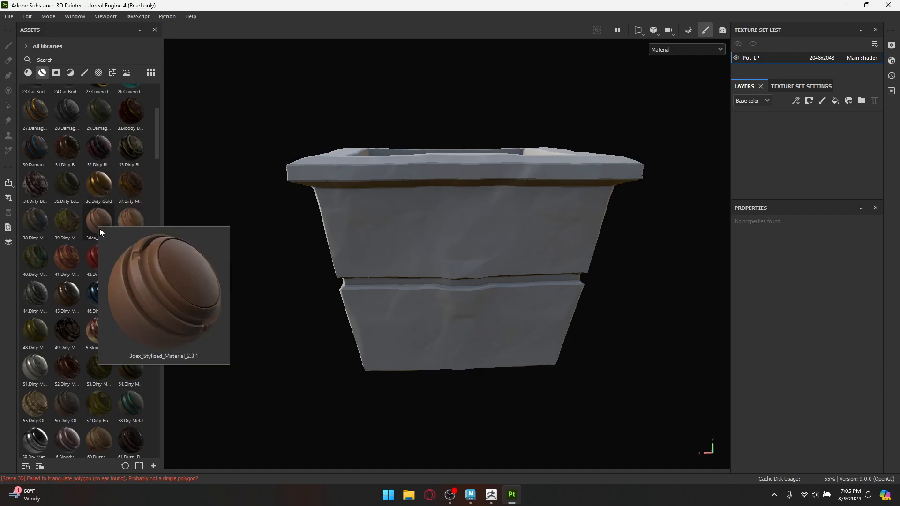
{"action": "left_click_drag", "start_coordinate": [96, 223], "coordinate": [787, 169]}
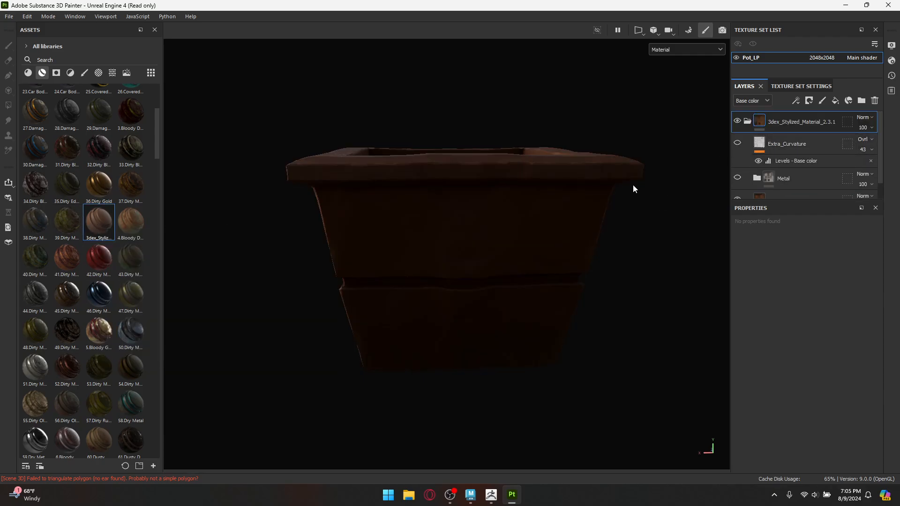
Show the material's Extra_Curvature layer and preview the Metal folder on the pot, leaving that folder hidden
{"action": "scroll", "coordinate": [468, 230], "scroll_direction": "down", "scroll_amount": 3}
{"action": "left_click_drag", "start_coordinate": [467, 232], "coordinate": [545, 197], "text": "alt"}
{"action": "left_click_drag", "start_coordinate": [352, 294], "coordinate": [476, 221], "text": "alt"}
{"action": "mouse_move", "coordinate": [386, 225]}
{"action": "left_mouse_down", "text": "alt"}
{"action": "mouse_move", "coordinate": [498, 238]}
{"action": "mouse_move", "coordinate": [438, 243]}
{"action": "mouse_move", "coordinate": [451, 244]}
{"action": "left_mouse_up", "text": "alt"}
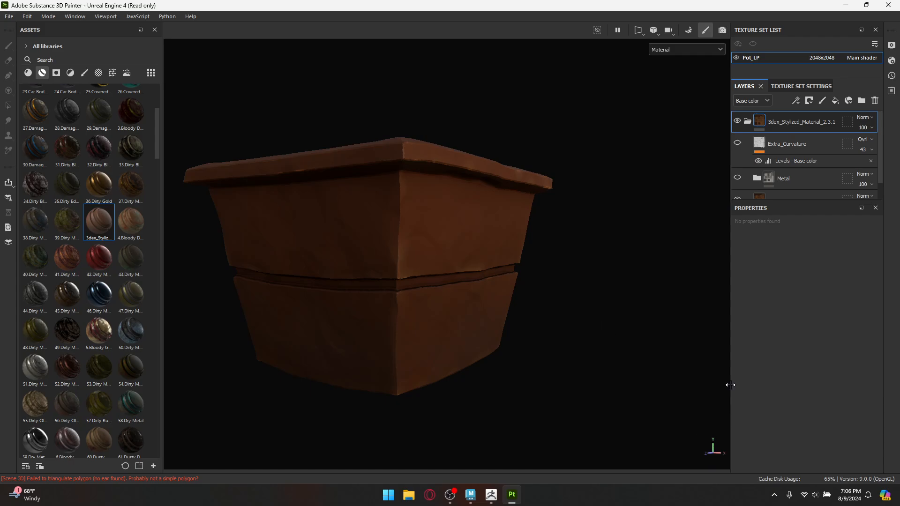
{"action": "scroll", "coordinate": [389, 272], "scroll_direction": "up", "scroll_amount": 2}
{"action": "left_click_drag", "start_coordinate": [389, 273], "coordinate": [514, 282], "text": "alt"}
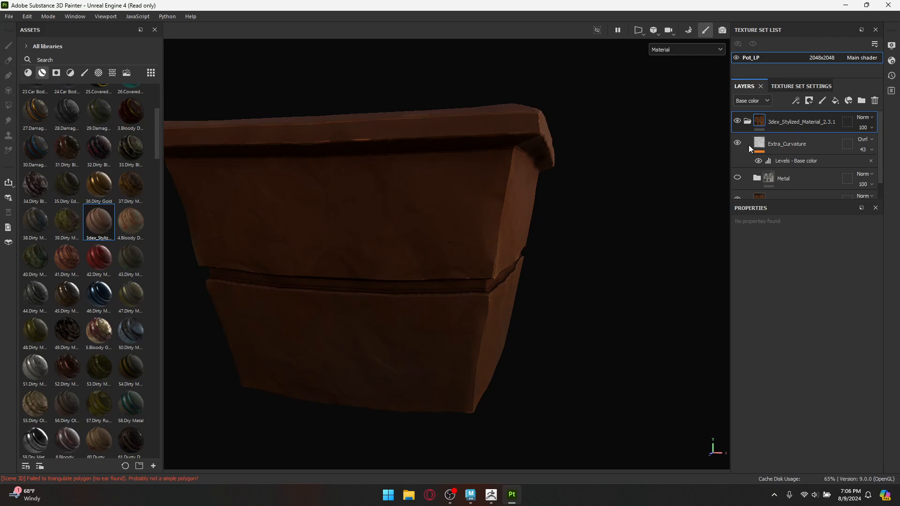
{"action": "scroll", "coordinate": [750, 155], "scroll_direction": "down", "scroll_amount": 1}
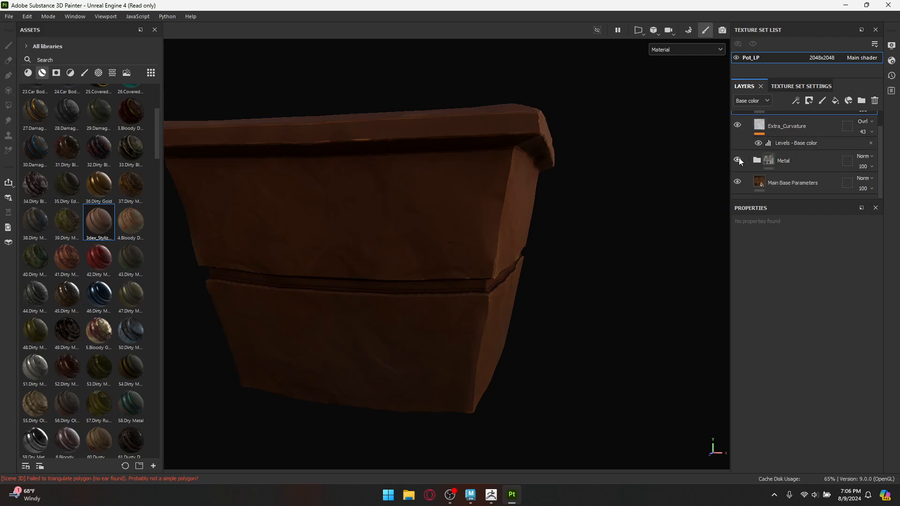
{"action": "left_click", "coordinate": [738, 160]}
{"action": "left_click", "coordinate": [738, 161]}
Set the Main_Color of the Main Base Parameters layer to the terracotta tone 9D6D4B and check the pot
{"action": "left_click", "coordinate": [775, 190]}
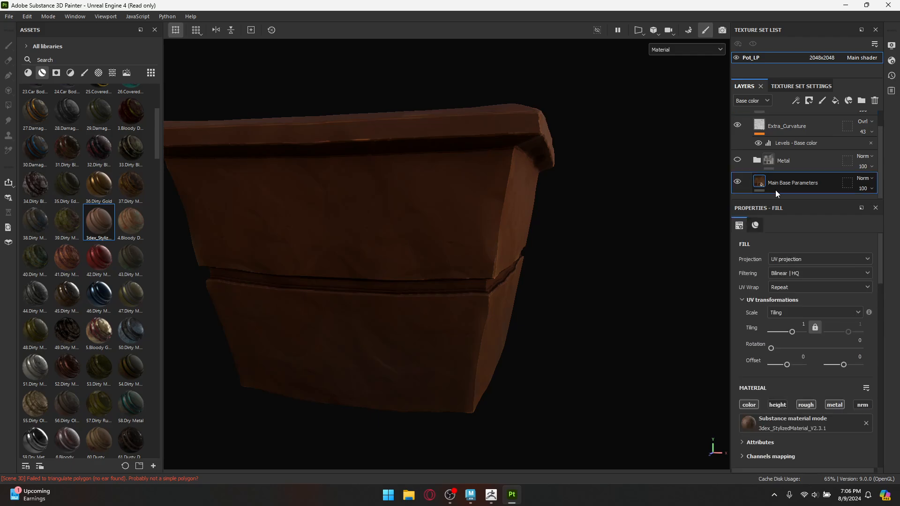
{"action": "scroll", "coordinate": [749, 347], "scroll_direction": "down", "scroll_amount": 5}
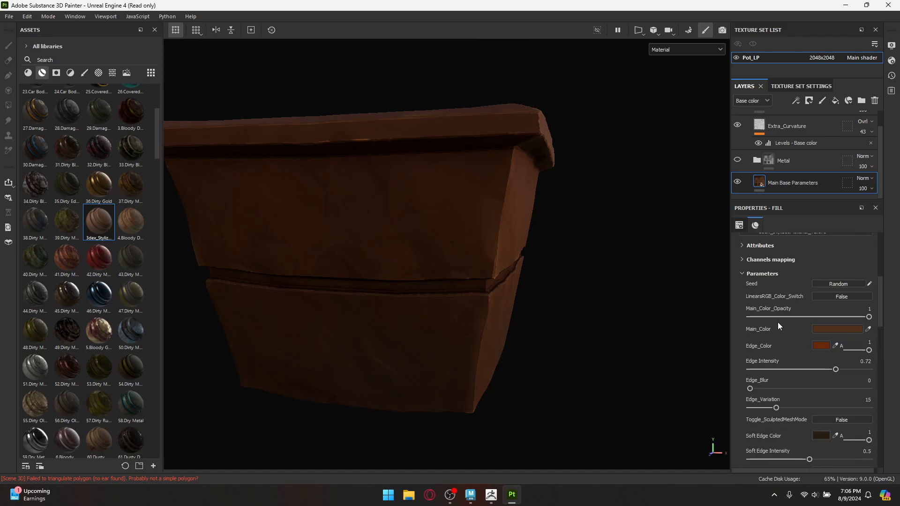
{"action": "left_click", "coordinate": [828, 331]}
{"action": "left_click_drag", "start_coordinate": [769, 385], "coordinate": [761, 370]}
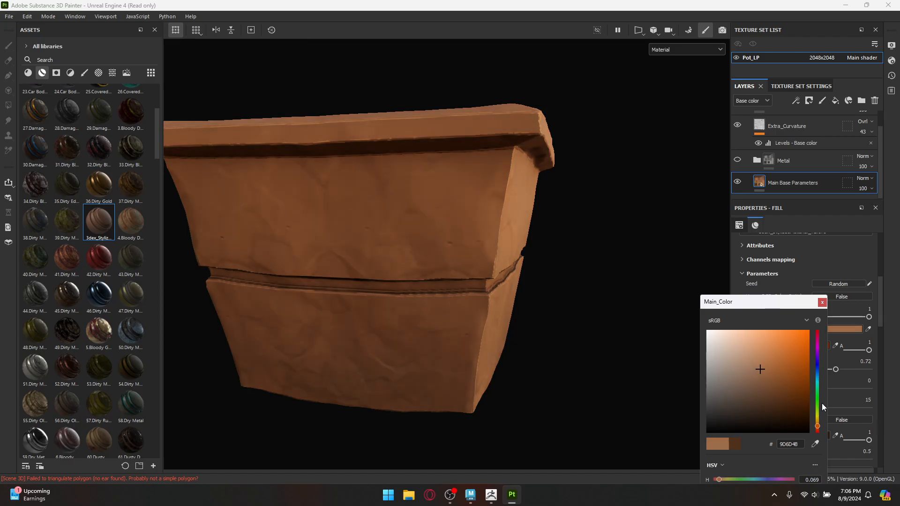
{"action": "left_click", "coordinate": [822, 303]}
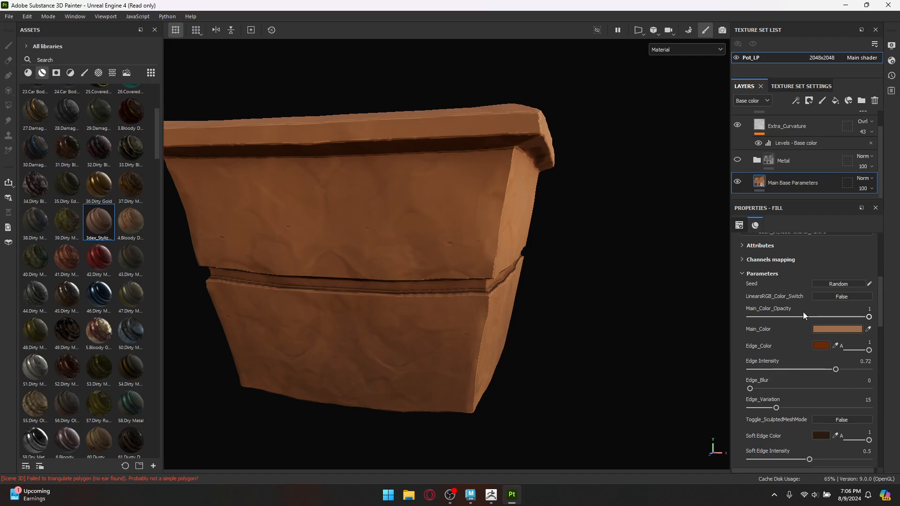
{"action": "scroll", "coordinate": [800, 353], "scroll_direction": "down", "scroll_amount": 2}
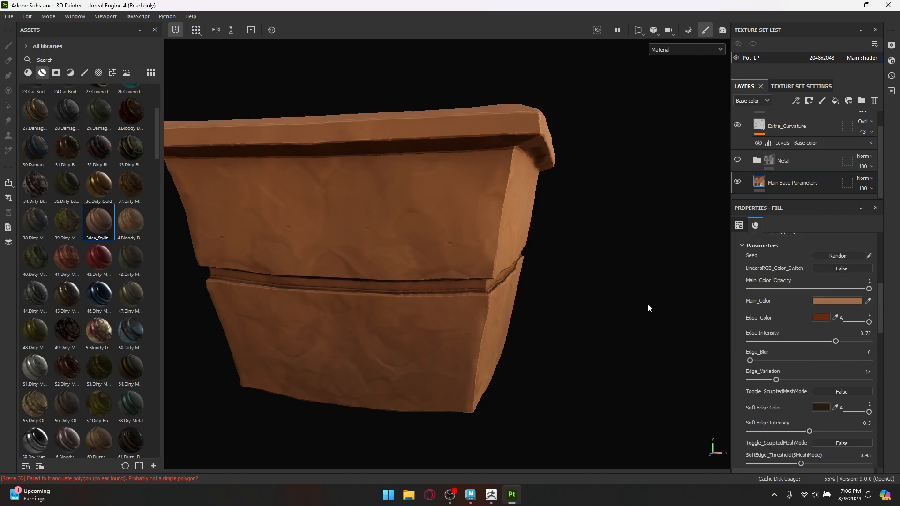
{"action": "left_click_drag", "start_coordinate": [648, 303], "coordinate": [431, 228], "text": "alt"}
{"action": "scroll", "coordinate": [413, 299], "scroll_direction": "up", "scroll_amount": 5}
{"action": "scroll", "coordinate": [473, 277], "scroll_direction": "up", "scroll_amount": 5}
Switch to the Epic Games Launcher, launch Unreal Engine 5.4.3 from the library and minimize the launcher
{"action": "left_click", "coordinate": [774, 494]}
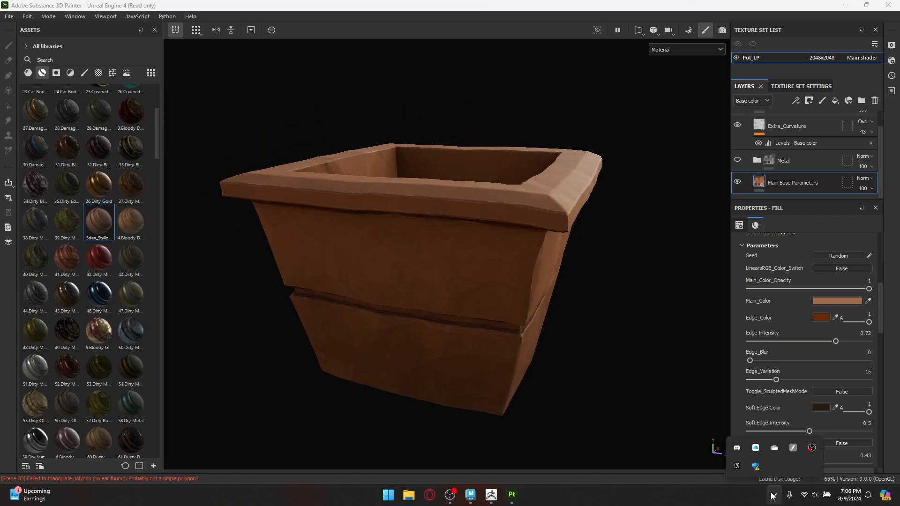
{"action": "left_click", "coordinate": [737, 466]}
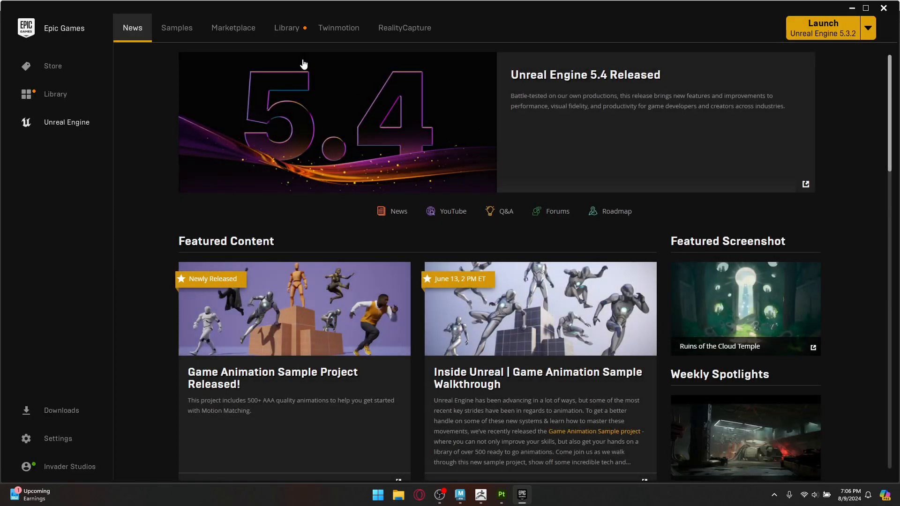
{"action": "left_click", "coordinate": [287, 30]}
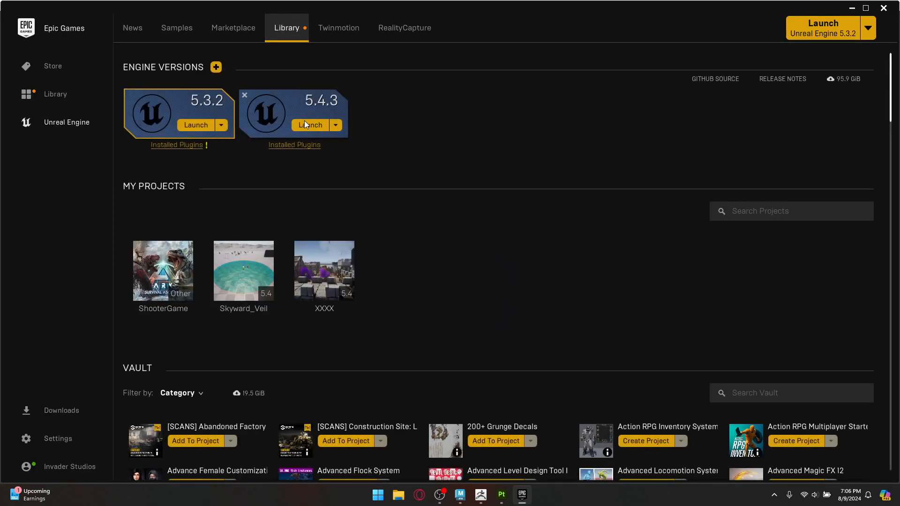
{"action": "left_click", "coordinate": [305, 124]}
{"action": "left_click", "coordinate": [852, 6]}
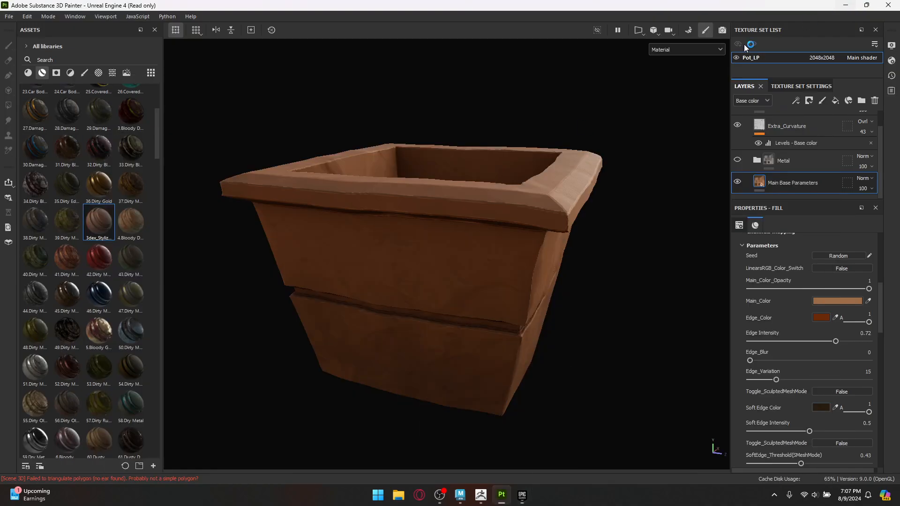
Check the textured pot from its corner and switch to the Unreal Editor
{"action": "left_click_drag", "start_coordinate": [426, 266], "coordinate": [505, 248], "text": "alt"}
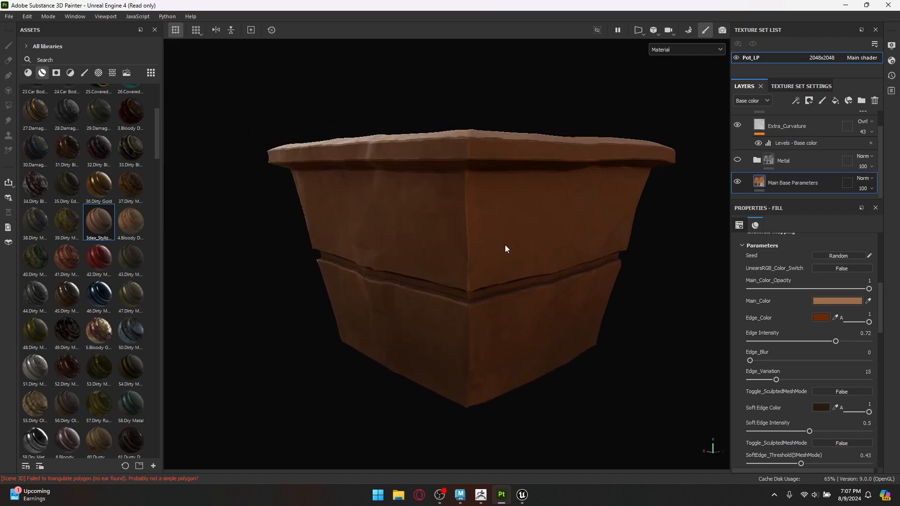
{"action": "left_click", "coordinate": [9, 16]}
{"action": "left_click", "coordinate": [521, 496]}
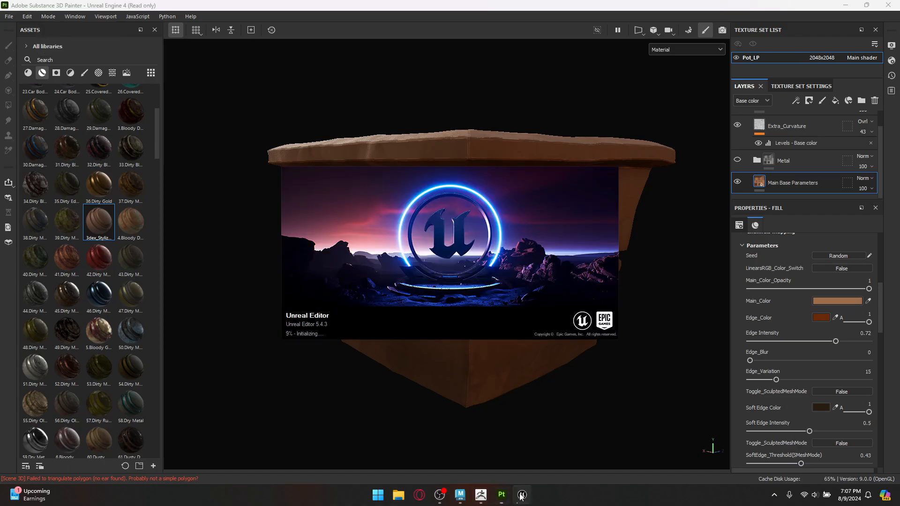
Return to Substance 3D Painter, open the texture export, and review the Pot_LP output maps, output templates and list of exports
{"action": "left_click", "coordinate": [270, 387]}
{"action": "left_click", "coordinate": [8, 17]}
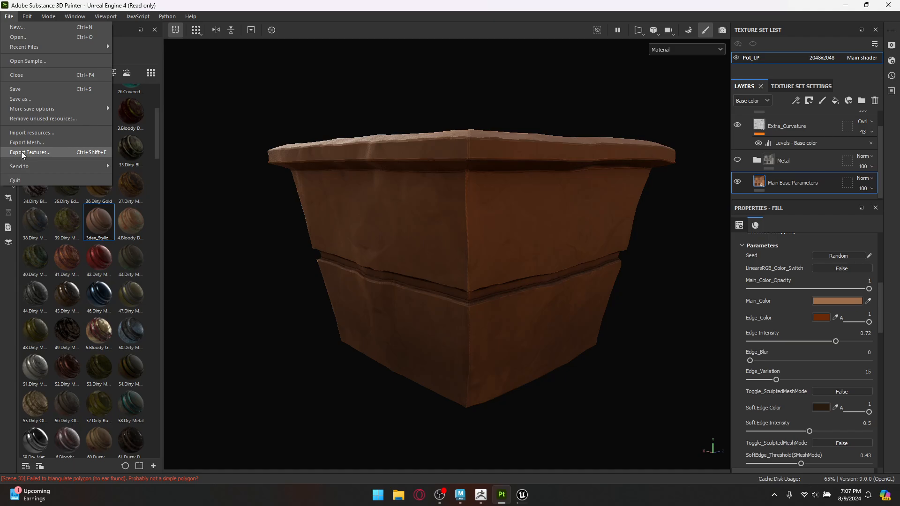
{"action": "left_click", "coordinate": [38, 155]}
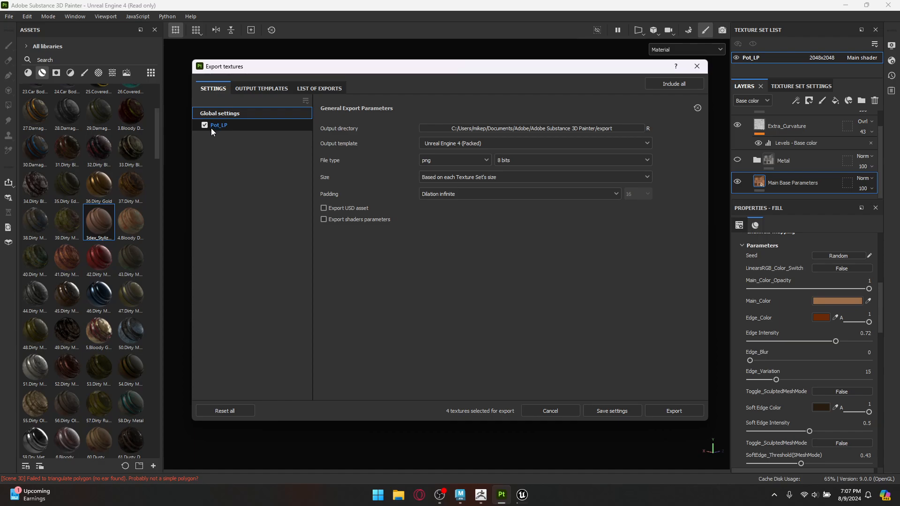
{"action": "left_click", "coordinate": [199, 125]}
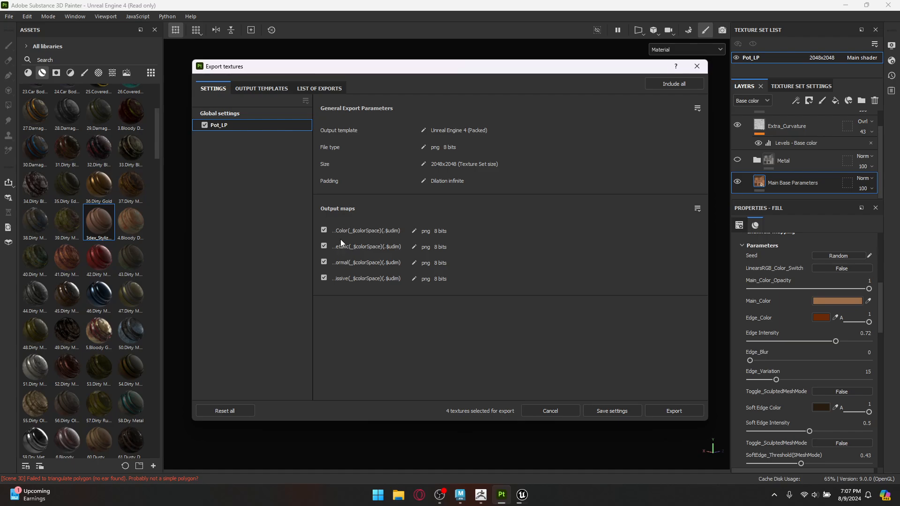
{"action": "left_click", "coordinate": [261, 89]}
{"action": "left_click", "coordinate": [319, 89]}
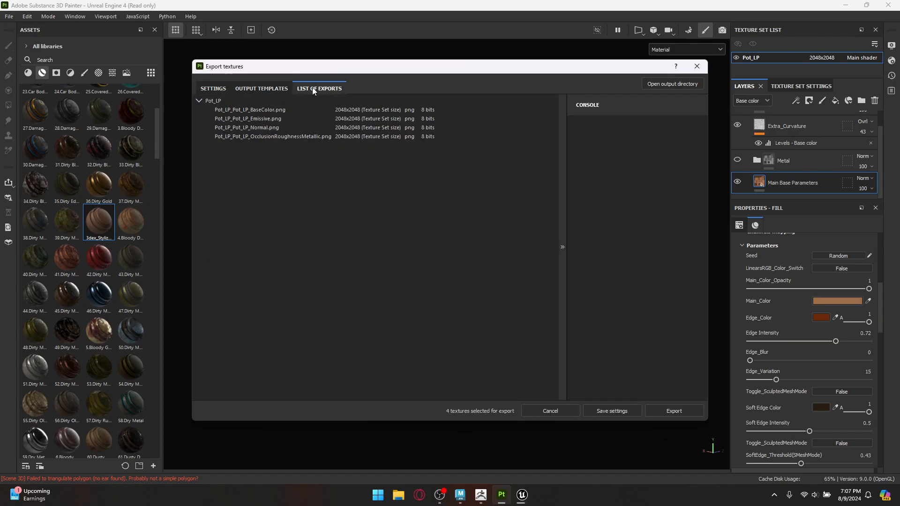
{"action": "left_click", "coordinate": [214, 89]}
In the global export settings, choose Unreal Engine 4 (Packed) as the output template
{"action": "left_click", "coordinate": [250, 115]}
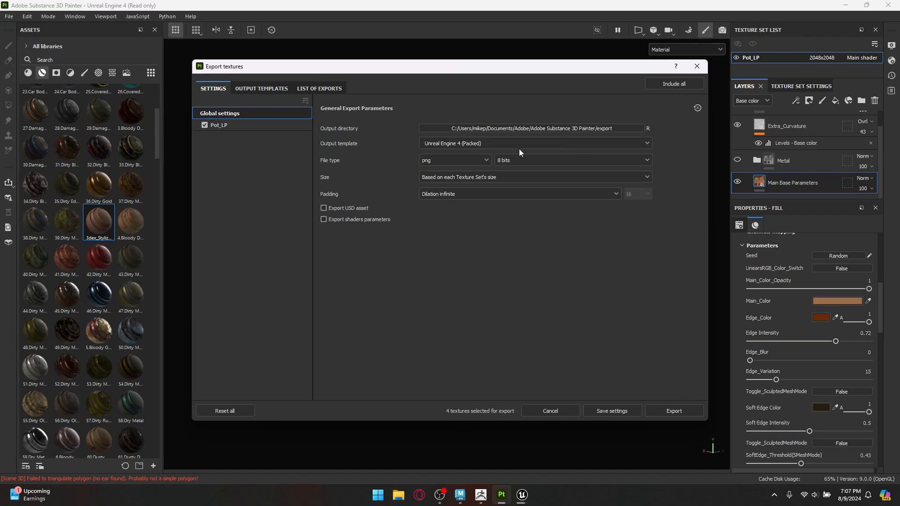
{"action": "left_click", "coordinate": [452, 143]}
{"action": "left_click", "coordinate": [457, 232]}
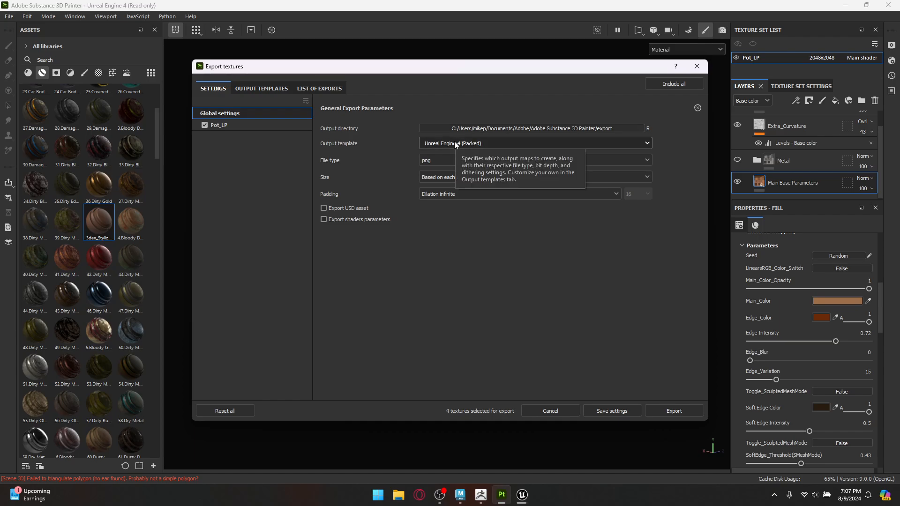
Try targa as the export file type, check its bit depth, and switch the type back to png
{"action": "left_click", "coordinate": [468, 160]}
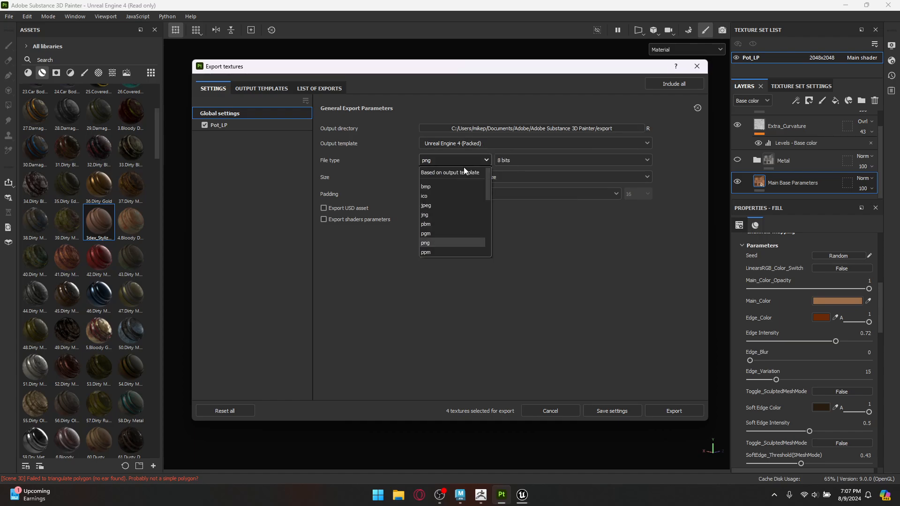
{"action": "scroll", "coordinate": [450, 230], "scroll_direction": "down", "scroll_amount": 2}
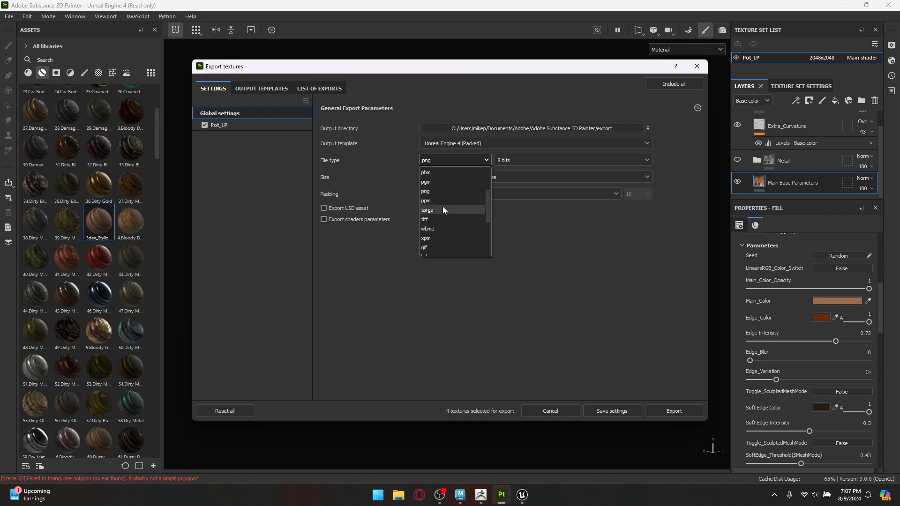
{"action": "left_click", "coordinate": [434, 210]}
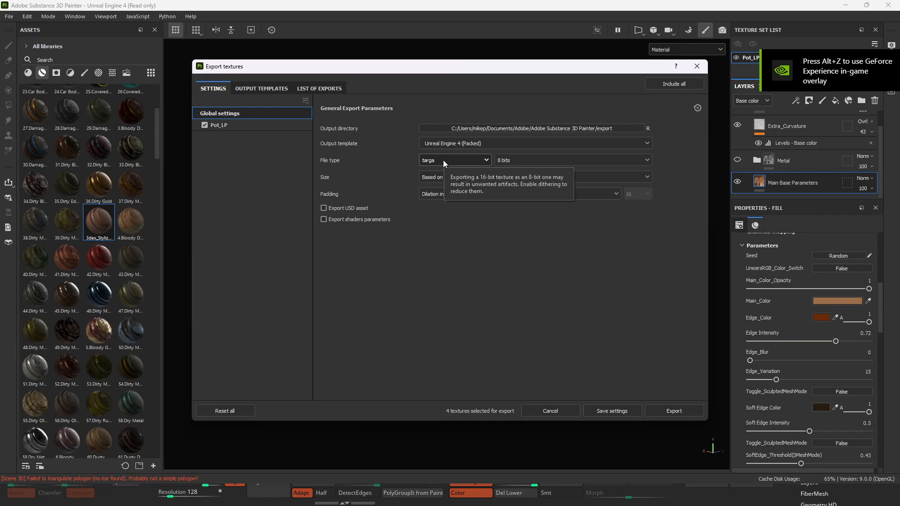
{"action": "left_click", "coordinate": [549, 162]}
{"action": "left_click", "coordinate": [547, 161]}
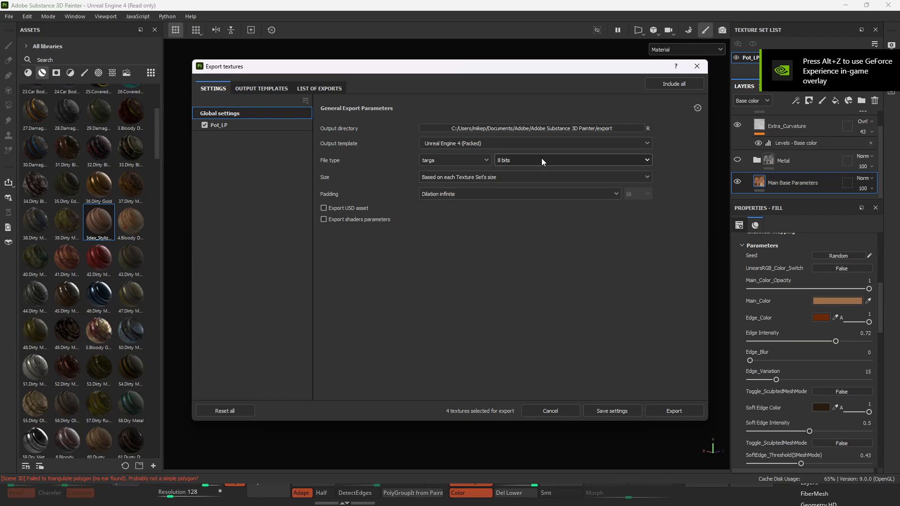
{"action": "left_click", "coordinate": [434, 160]}
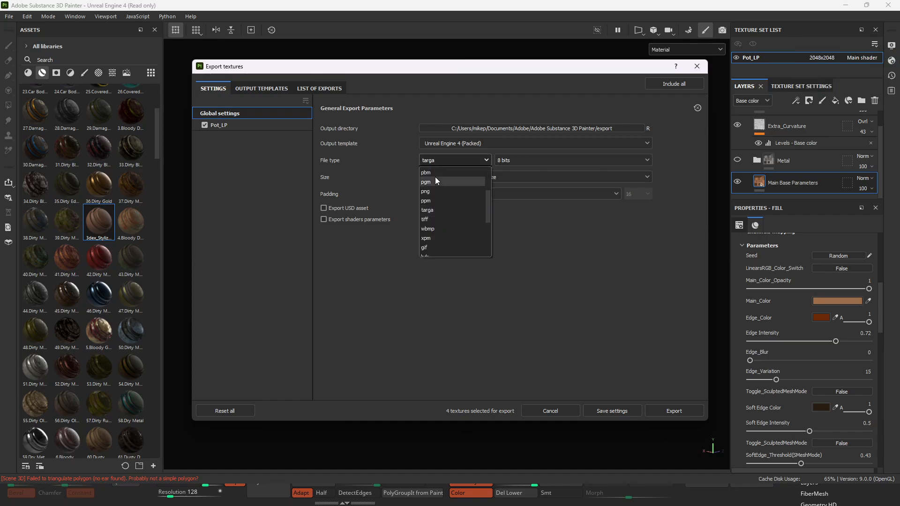
{"action": "left_click", "coordinate": [426, 191]}
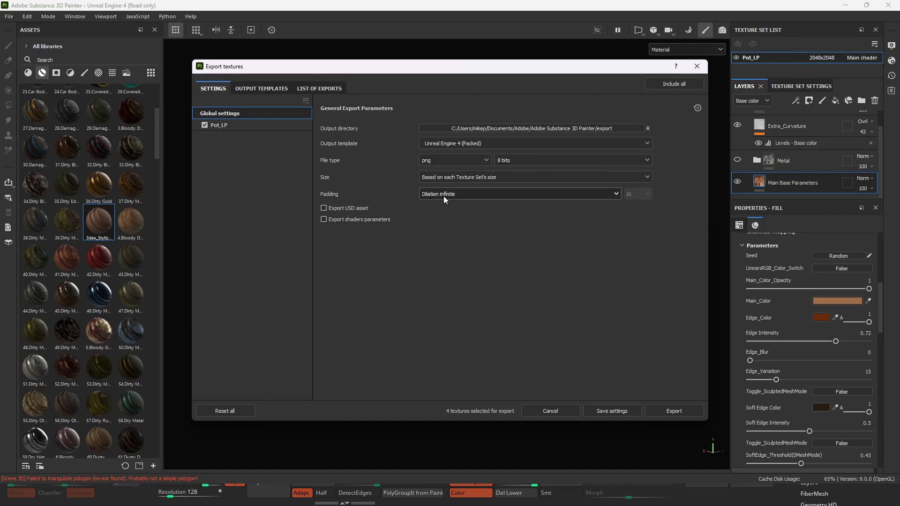
Browse for the output directory, create a folder named Textures inside the desktop's Pot folder, and open it
{"action": "left_click", "coordinate": [597, 128]}
{"action": "left_click", "coordinate": [230, 166]}
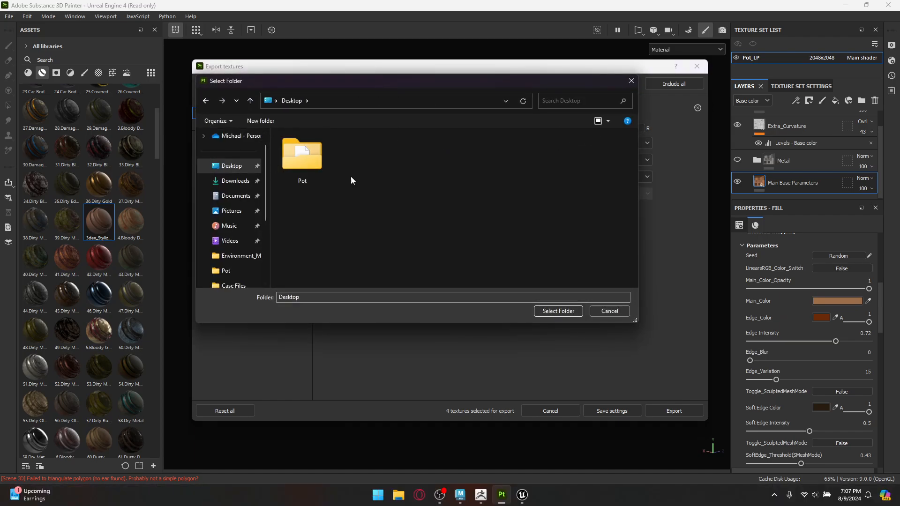
{"action": "double_click", "coordinate": [302, 164]}
{"action": "right_click", "coordinate": [375, 203]}
{"action": "mouse_move", "coordinate": [398, 322]}
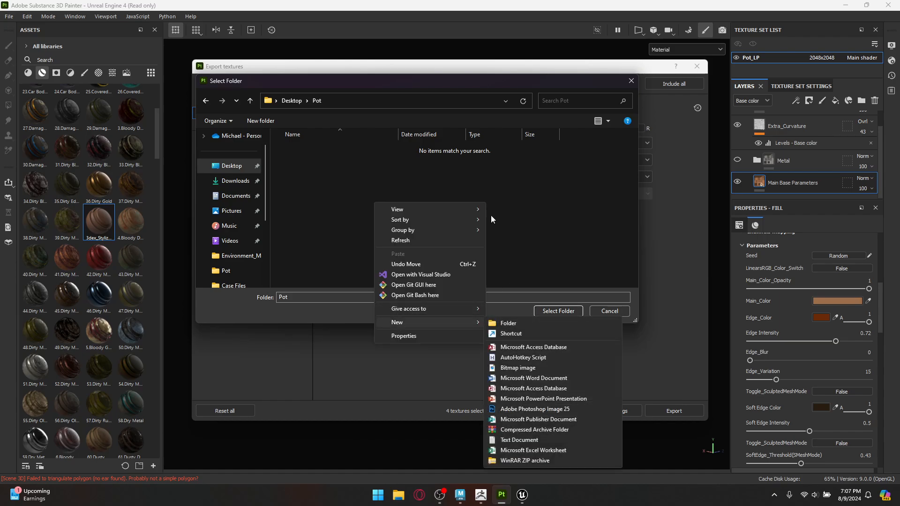
{"action": "left_click", "coordinate": [507, 322]}
{"action": "type", "text": "Texture"}
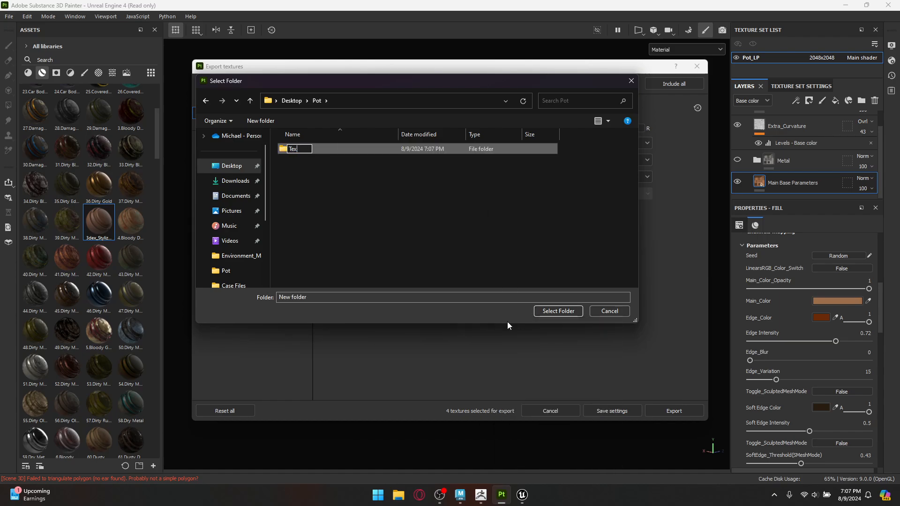
{"action": "key", "text": "Return"}
{"action": "key", "text": "Return"}
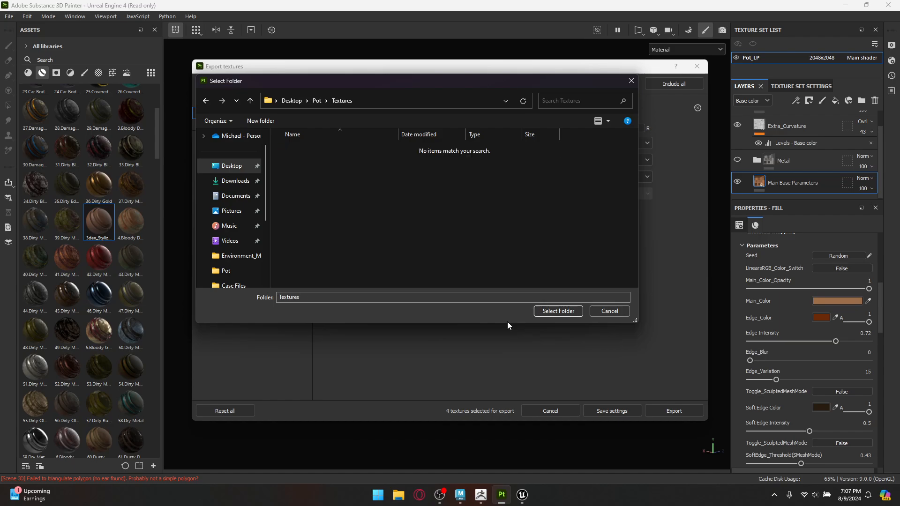
Use the Textures folder as the output directory, export the Pot_LP textures, and close the export window
{"action": "left_click", "coordinate": [543, 310]}
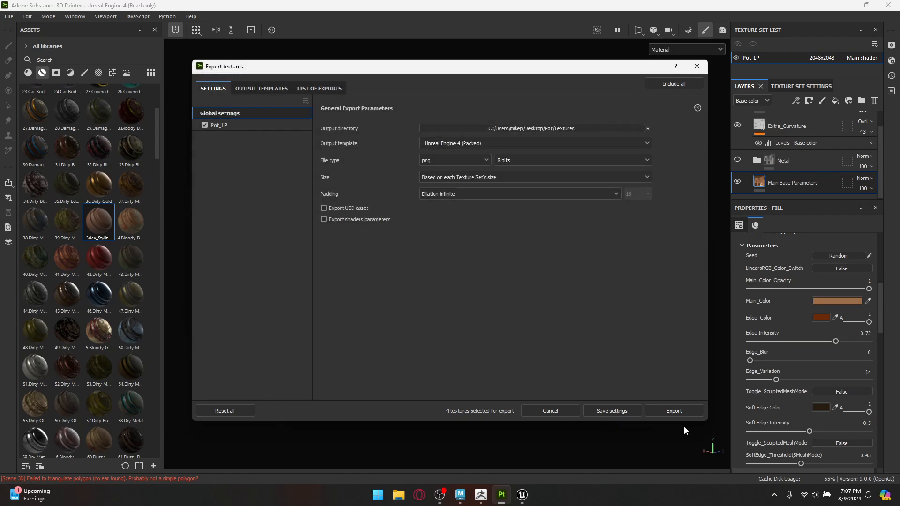
{"action": "left_click", "coordinate": [670, 410]}
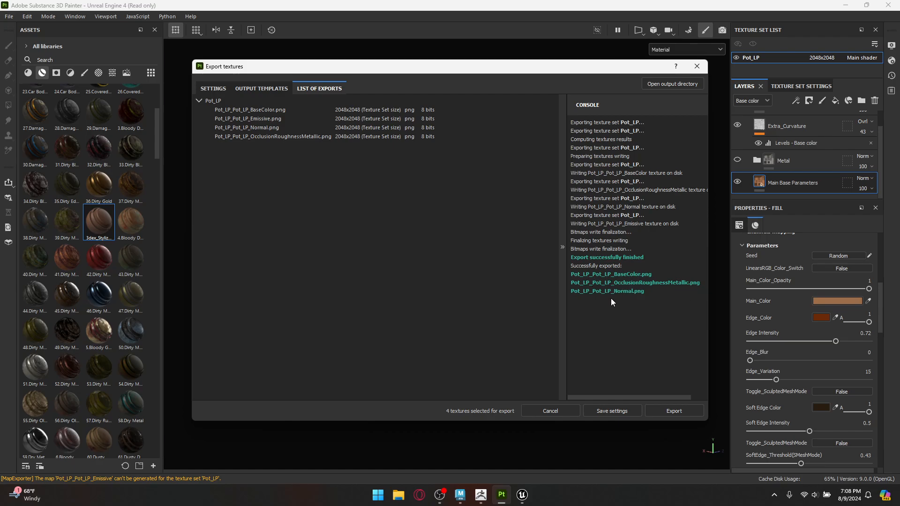
{"action": "left_click", "coordinate": [698, 66]}
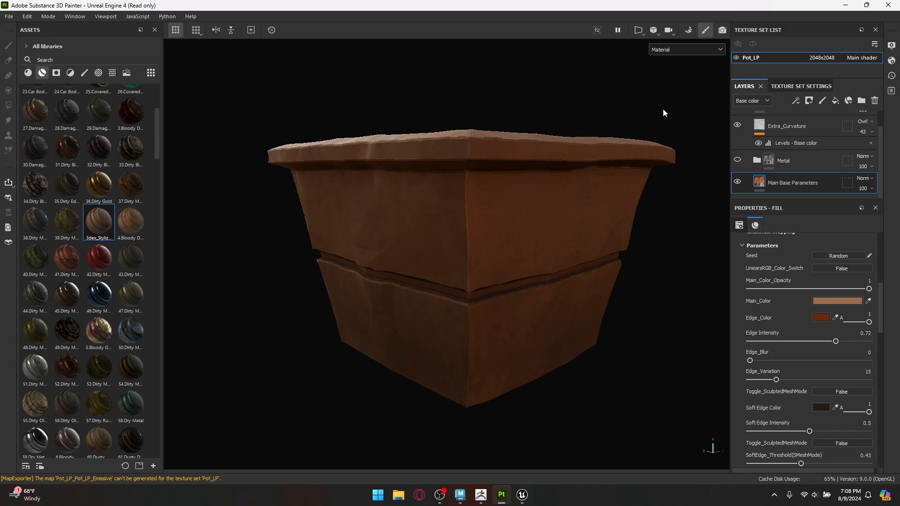
Switch to the Unreal Project Browser and create a Third Person Blueprint game project named Sandbox
{"action": "left_click", "coordinate": [522, 495]}
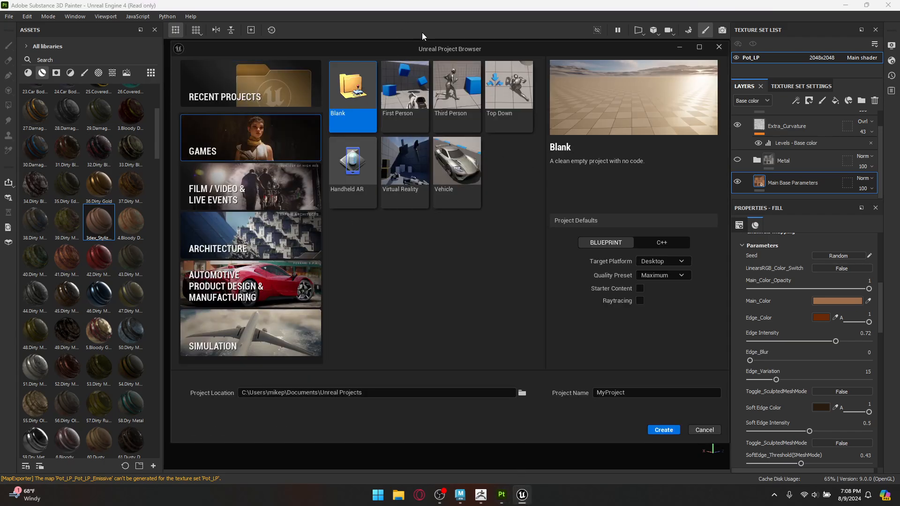
{"action": "left_click", "coordinate": [391, 103]}
{"action": "left_click", "coordinate": [453, 94]}
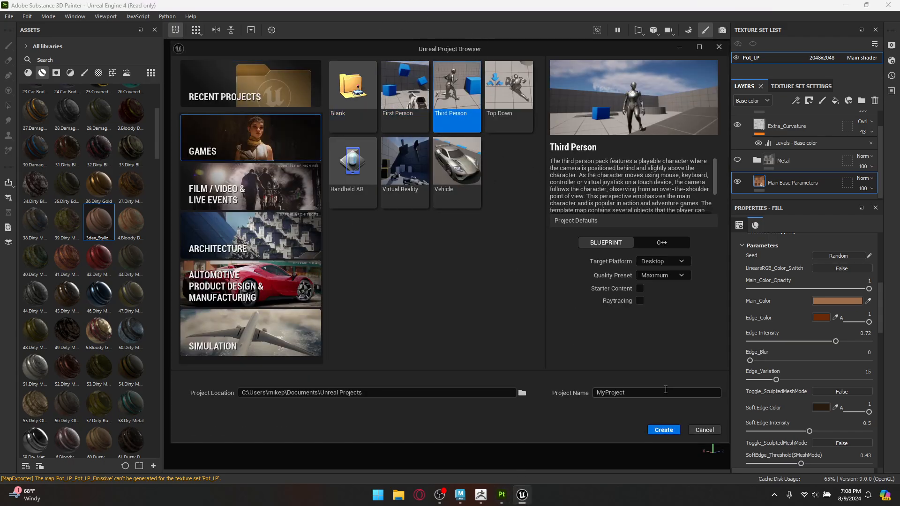
{"action": "double_click", "coordinate": [609, 392]}
{"action": "type", "text": "Sandbox"}
{"action": "left_click", "coordinate": [664, 430]}
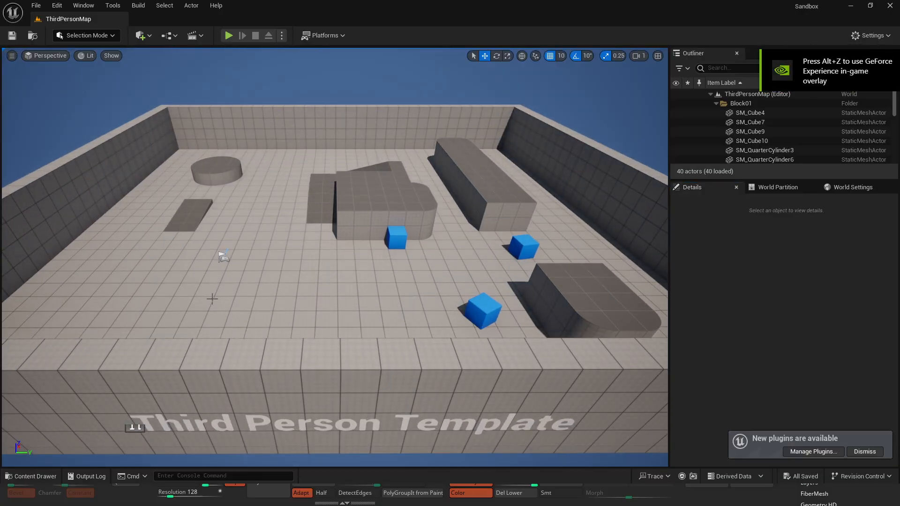
{"action": "right_click_drag", "start_coordinate": [574, 295], "coordinate": [452, 358]}
{"action": "key", "text": "super"}
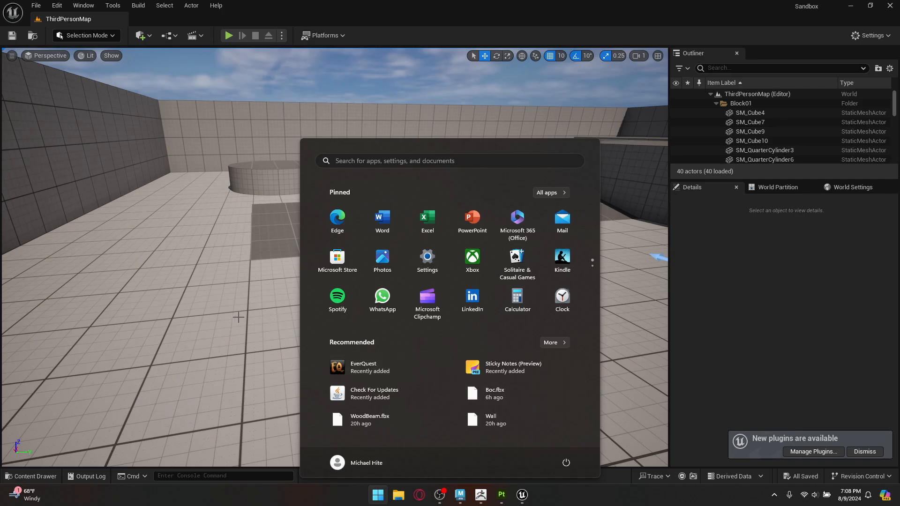
{"action": "key", "text": "super"}
{"action": "left_click", "coordinate": [206, 328]}
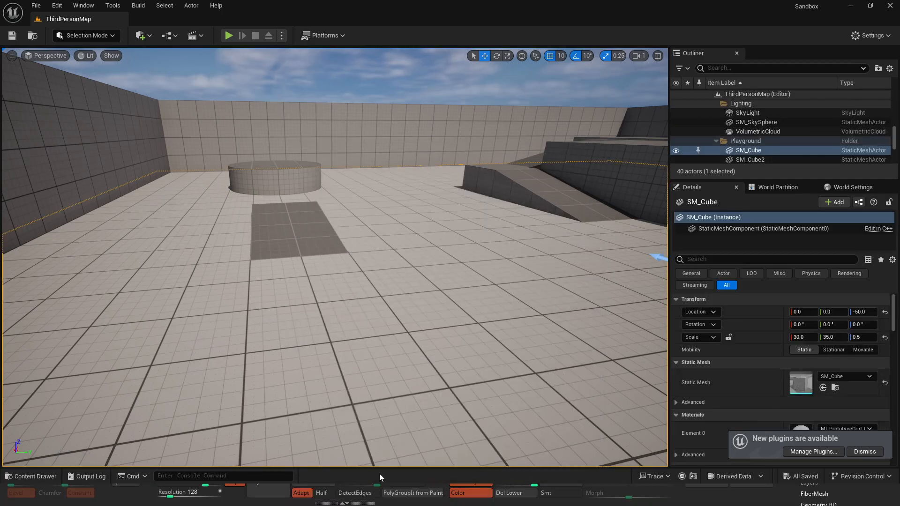
Create a folder named Pot in the project's Content directory and open it
{"action": "left_click", "coordinate": [30, 476]}
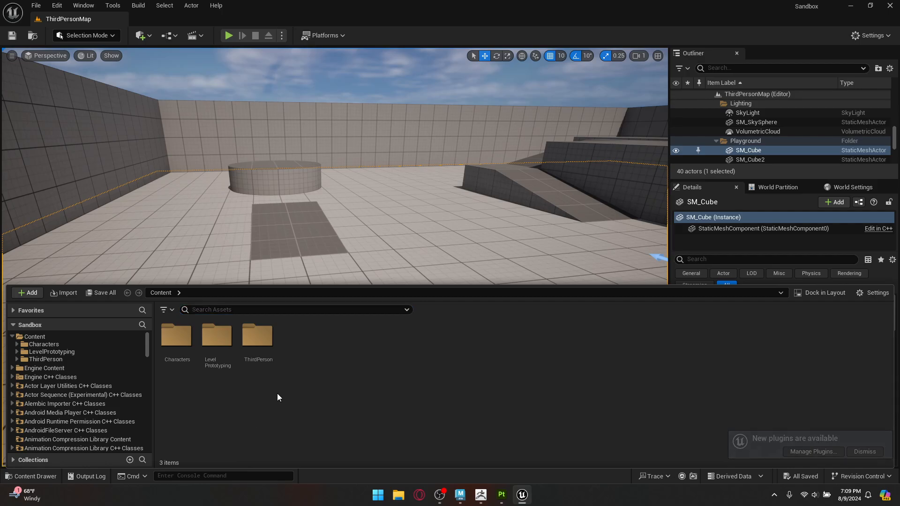
{"action": "right_click", "coordinate": [351, 370]}
{"action": "left_click", "coordinate": [383, 179]}
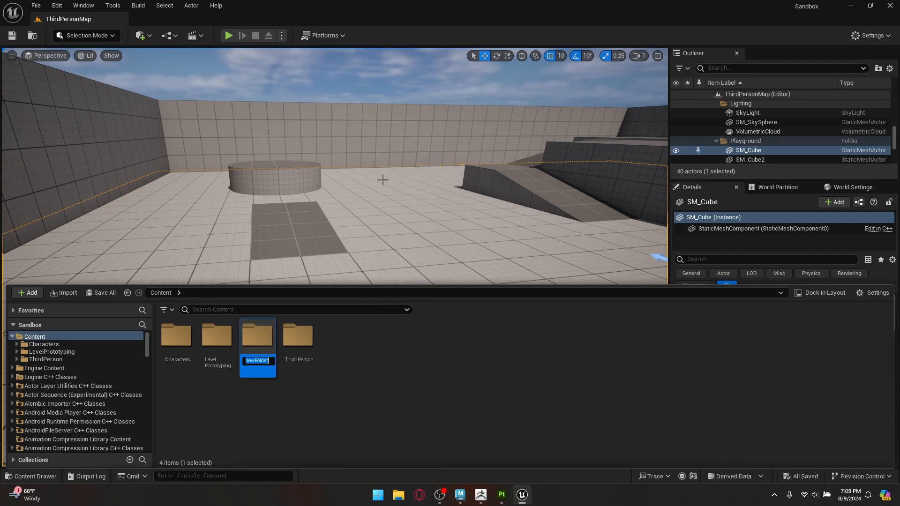
{"action": "type", "text": "Pot"}
{"action": "key", "text": "Return"}
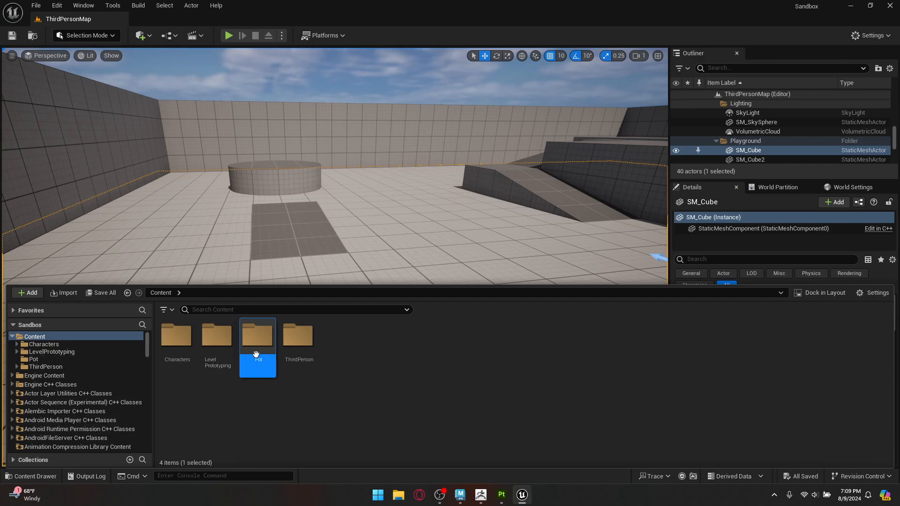
{"action": "double_click", "coordinate": [256, 365]}
{"action": "right_click", "coordinate": [257, 364]}
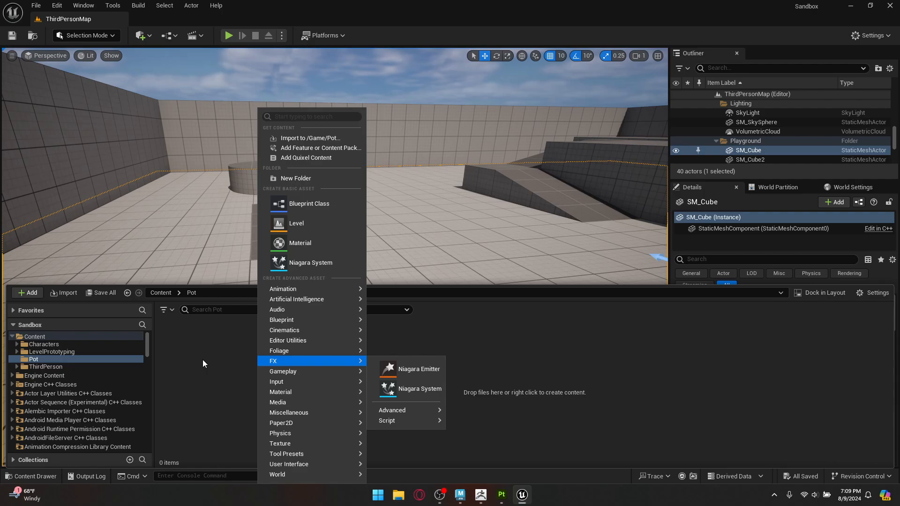
{"action": "left_click", "coordinate": [236, 364]}
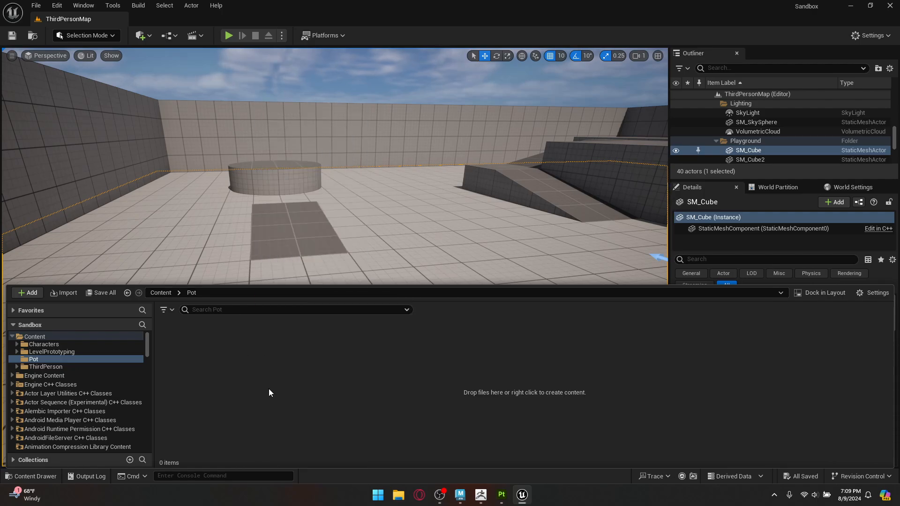
Import Pot_LP.fbx from the desktop's Pot folder into the Content Pot folder with the default FBX import options
{"action": "right_click", "coordinate": [247, 372]}
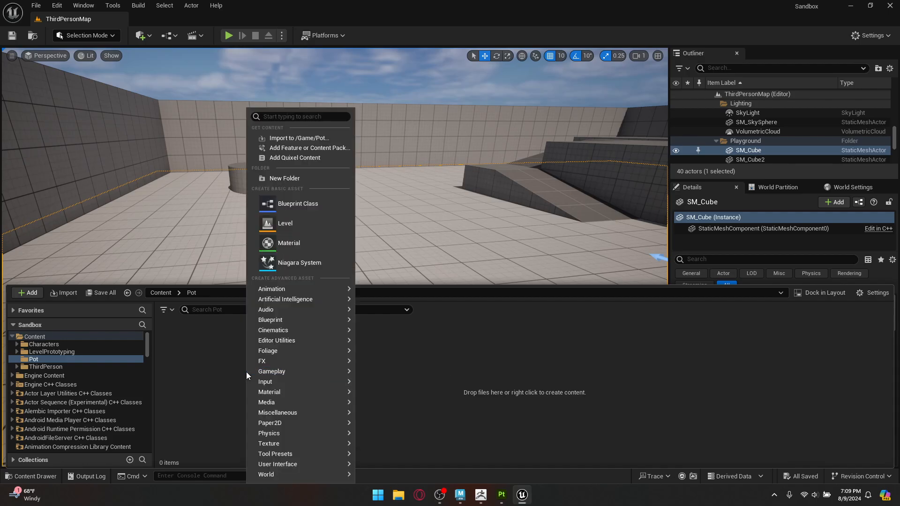
{"action": "left_click", "coordinate": [287, 139]}
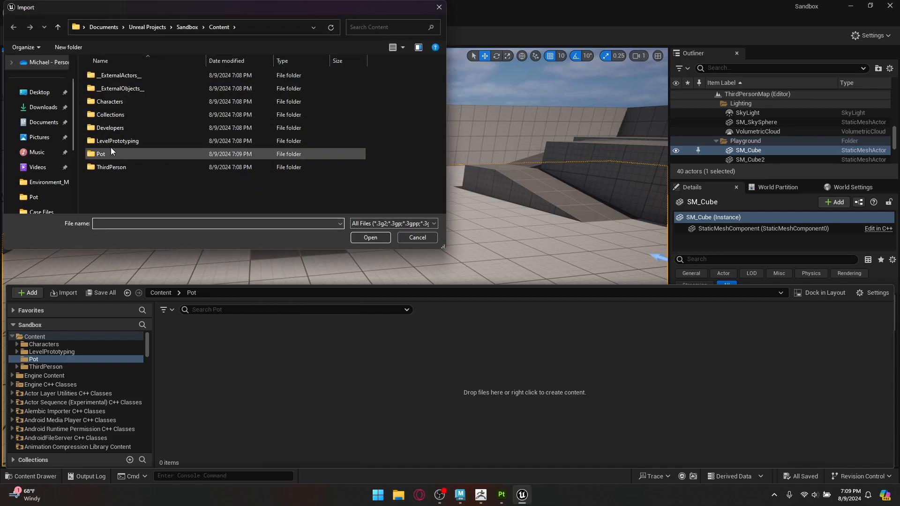
{"action": "left_click", "coordinate": [39, 92]}
{"action": "double_click", "coordinate": [119, 83]}
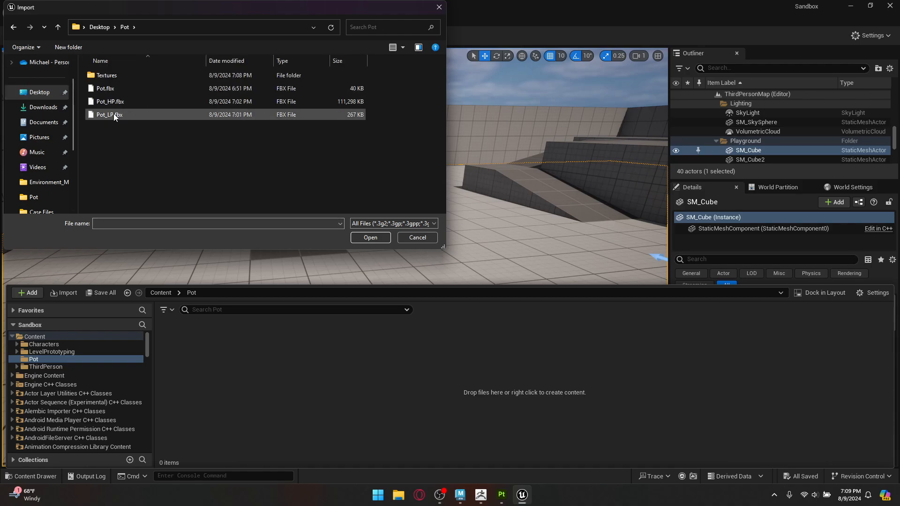
{"action": "left_click_drag", "start_coordinate": [148, 156], "coordinate": [91, 91]}
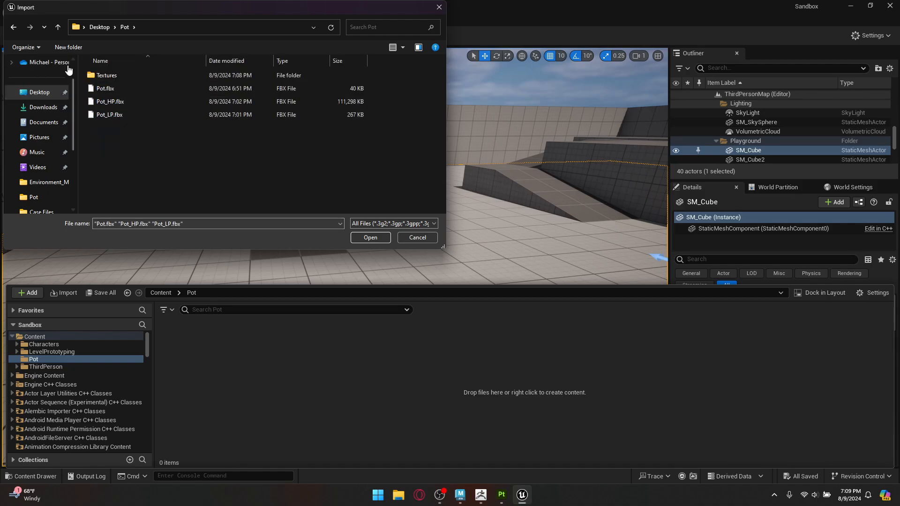
{"action": "left_click", "coordinate": [106, 114]}
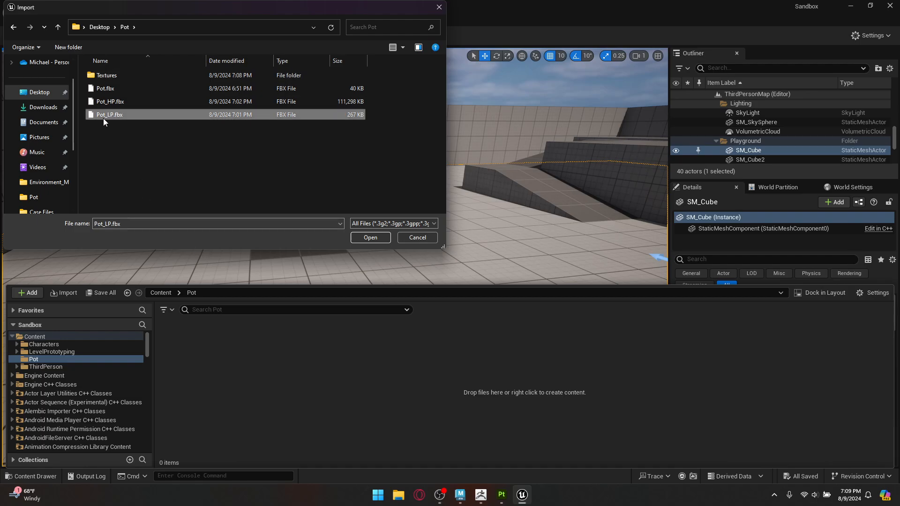
{"action": "double_click", "coordinate": [101, 115]}
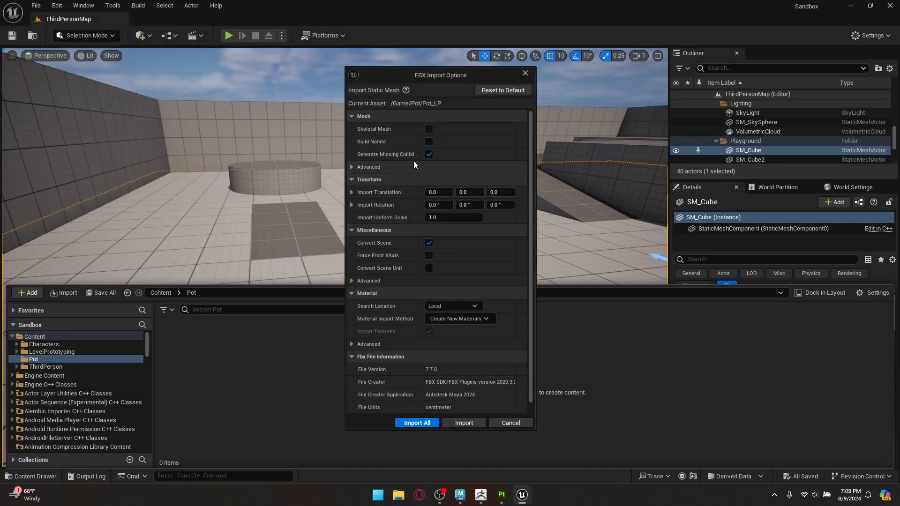
{"action": "left_click", "coordinate": [417, 424]}
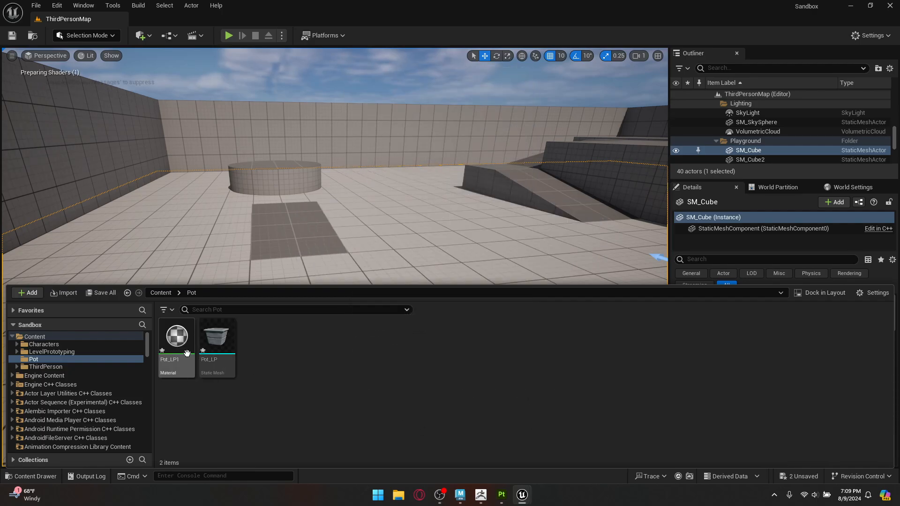
Import the BaseColor, Normal and OcclusionRoughnessMetallic images from the desktop's Pot/Textures folder into the Content Pot folder
{"action": "mouse_move", "coordinate": [205, 354]}
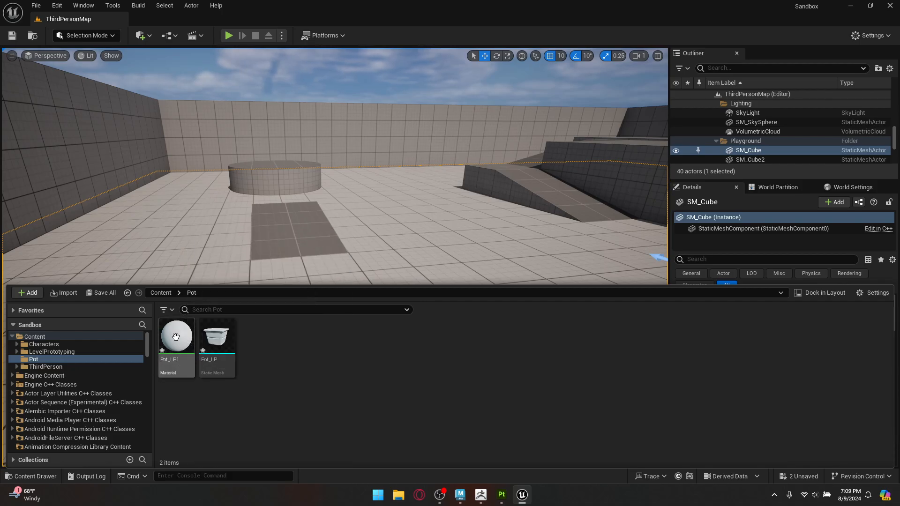
{"action": "mouse_move", "coordinate": [185, 341]}
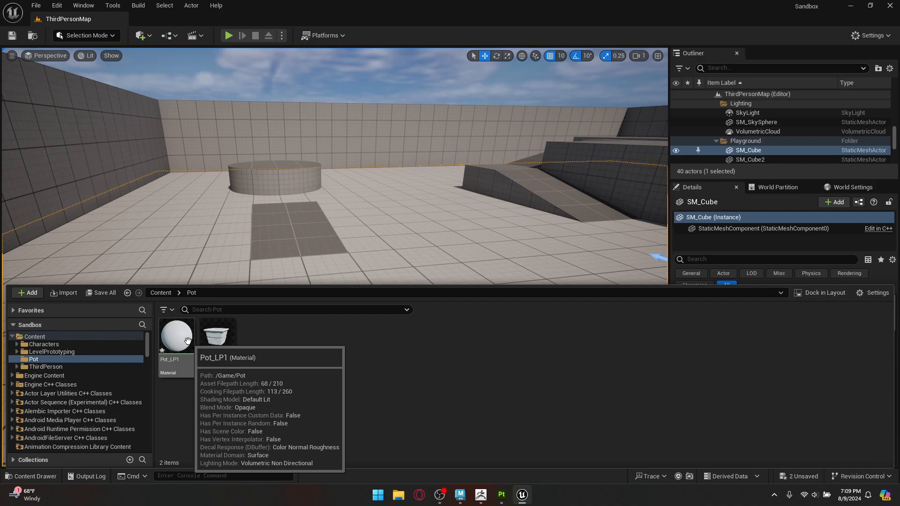
{"action": "right_click", "coordinate": [297, 356]}
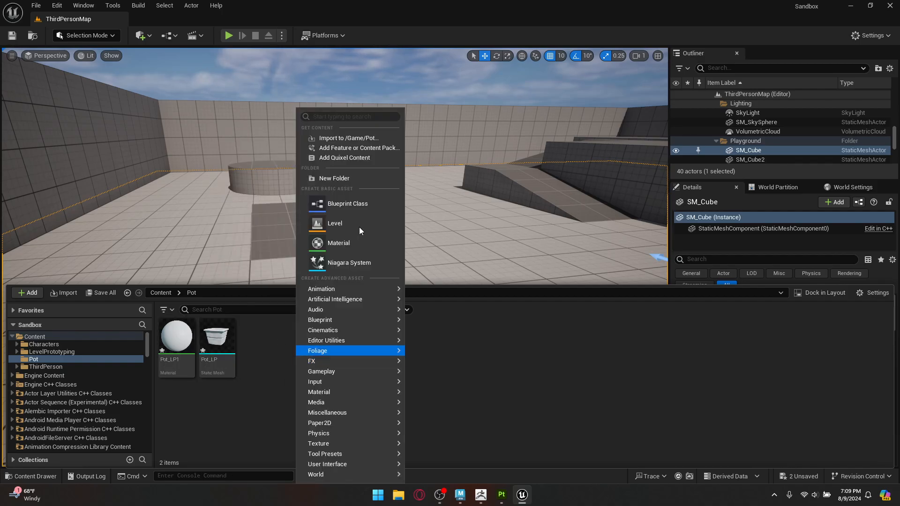
{"action": "left_click", "coordinate": [330, 139]}
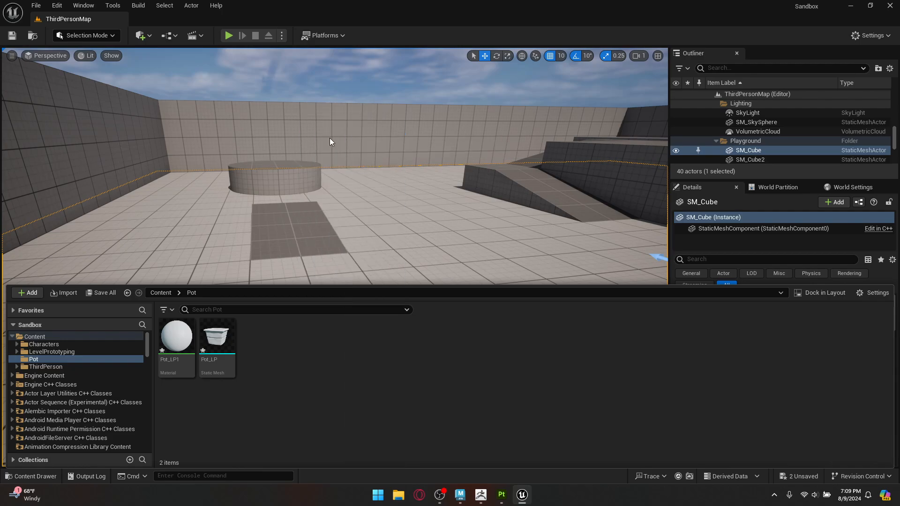
{"action": "double_click", "coordinate": [105, 76]}
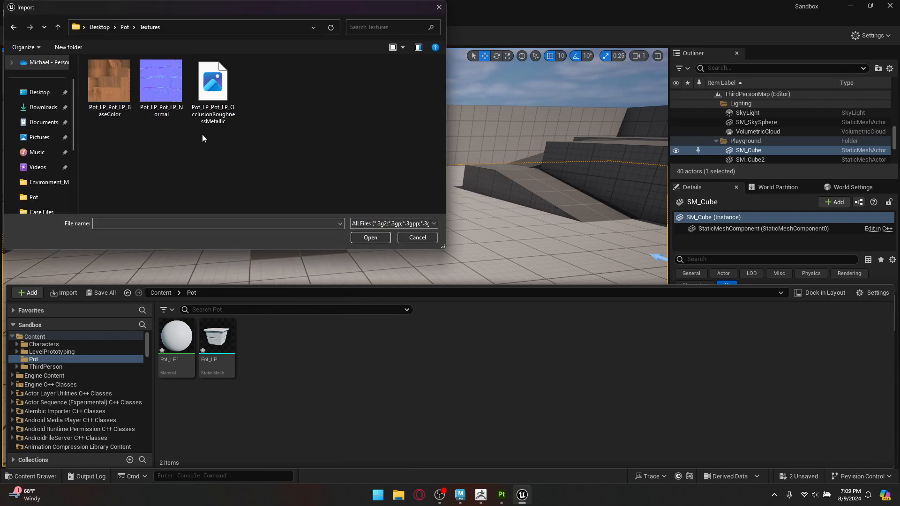
{"action": "left_click_drag", "start_coordinate": [203, 137], "coordinate": [98, 94]}
{"action": "left_click", "coordinate": [370, 237]}
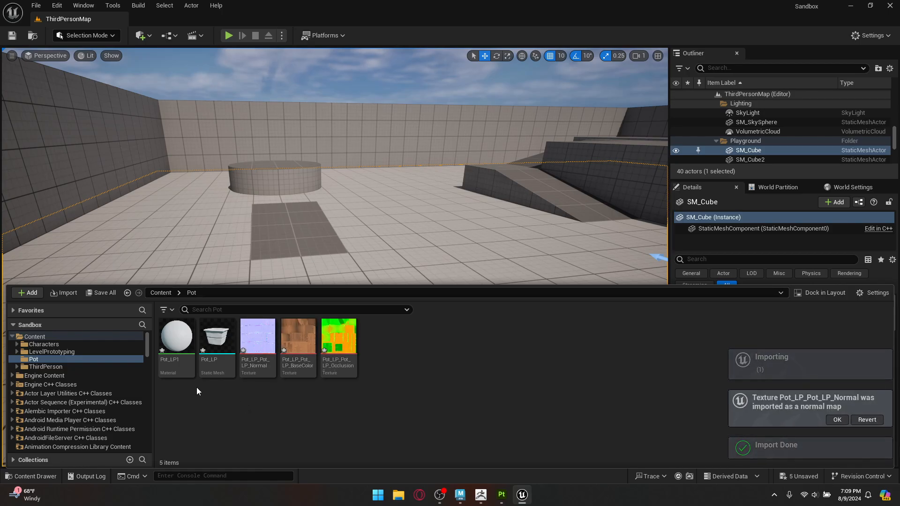
Open the Pot_LP1 material docked in the main window and delete the Param node feeding Base Color
{"action": "left_click", "coordinate": [173, 345]}
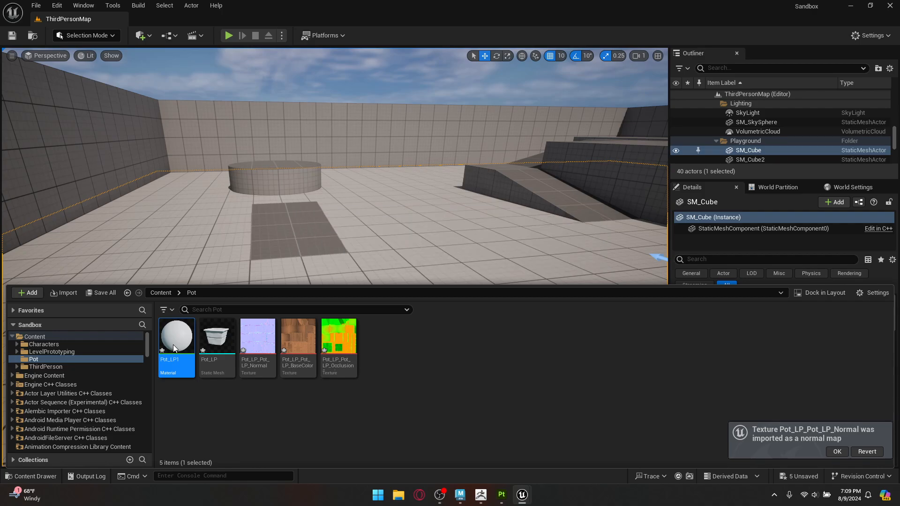
{"action": "double_click", "coordinate": [173, 345]}
{"action": "left_click_drag", "start_coordinate": [71, 24], "coordinate": [202, 21]}
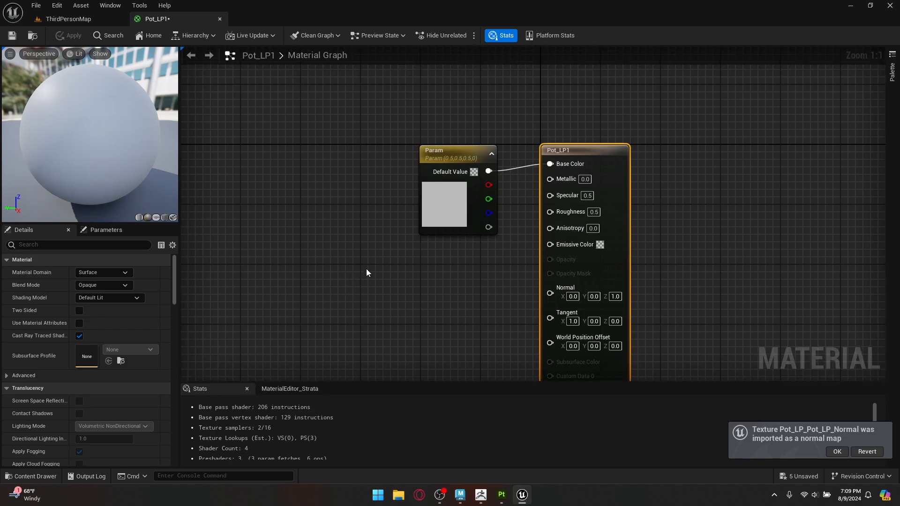
{"action": "left_click", "coordinate": [467, 209]}
{"action": "key", "text": "Delete"}
{"action": "right_click_drag", "start_coordinate": [472, 252], "coordinate": [516, 201]}
{"action": "left_click", "coordinate": [635, 87]}
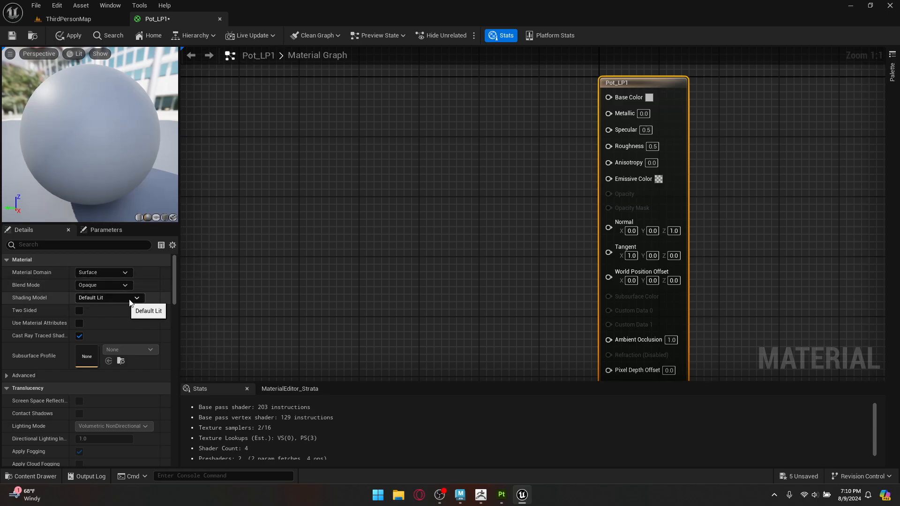
{"action": "scroll", "coordinate": [94, 380], "scroll_direction": "down", "scroll_amount": 10}
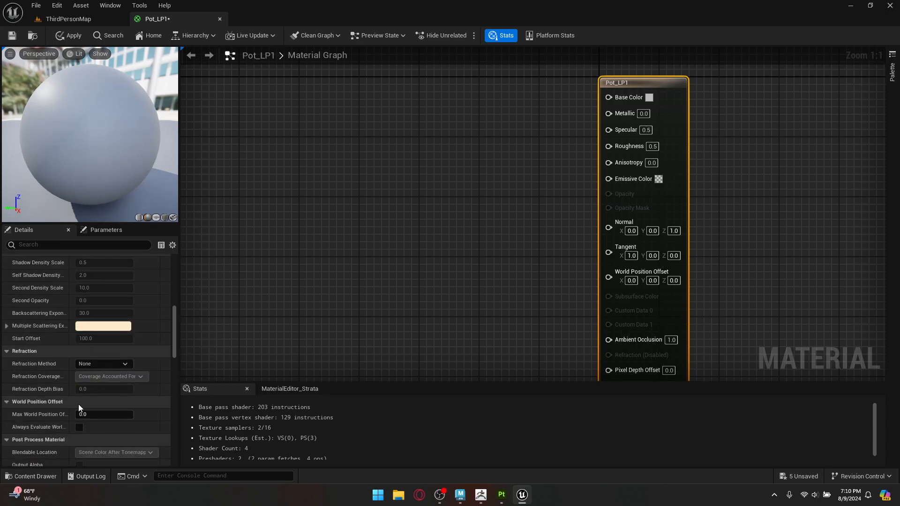
{"action": "scroll", "coordinate": [75, 396], "scroll_direction": "up", "scroll_amount": 10}
{"action": "left_click", "coordinate": [414, 263]}
Add the Pot_LP base color texture to the material graph and place its sample node above and beside the Pot_LP1 node
{"action": "right_click_drag", "start_coordinate": [413, 263], "coordinate": [406, 276]}
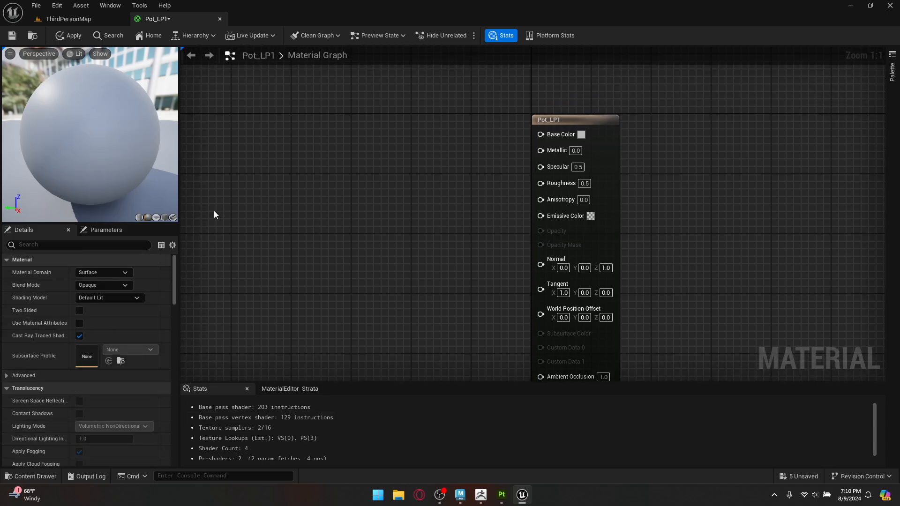
{"action": "left_click", "coordinate": [50, 475]}
{"action": "left_click", "coordinate": [258, 361]}
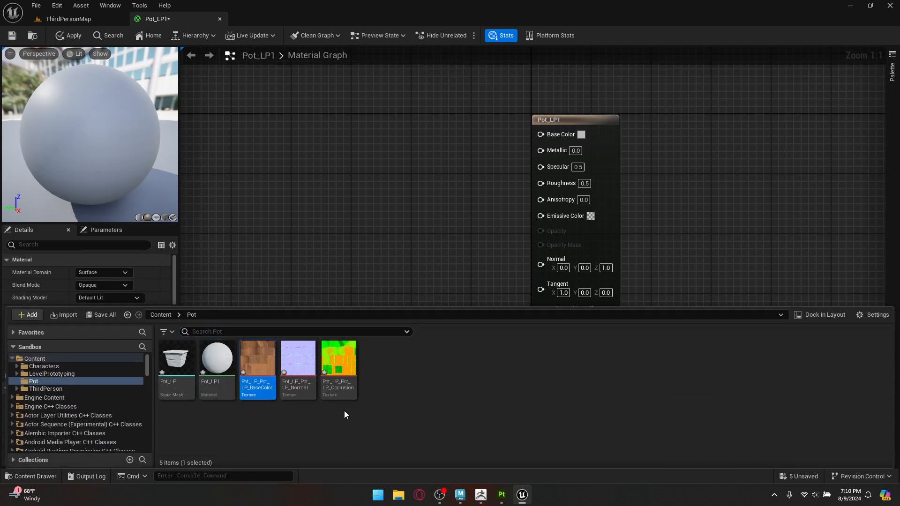
{"action": "left_click_drag", "start_coordinate": [258, 361], "coordinate": [372, 128]}
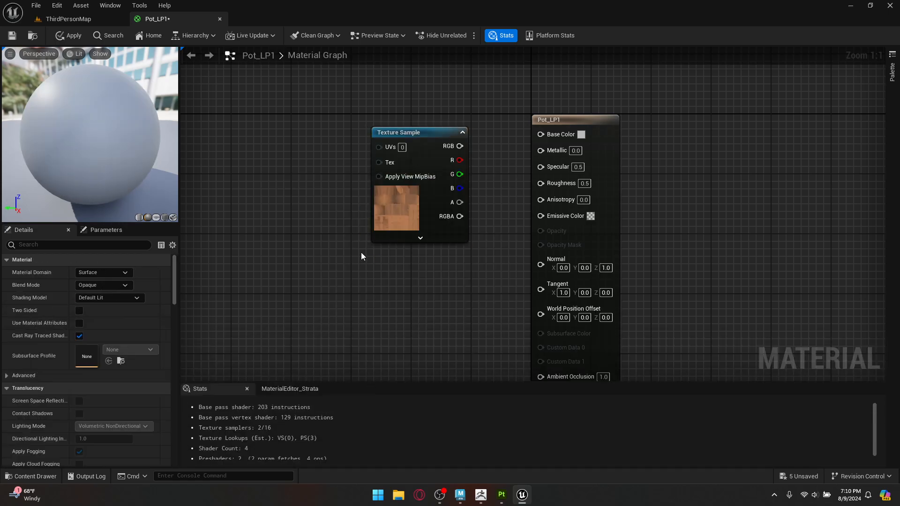
{"action": "left_click_drag", "start_coordinate": [415, 153], "coordinate": [396, 84]}
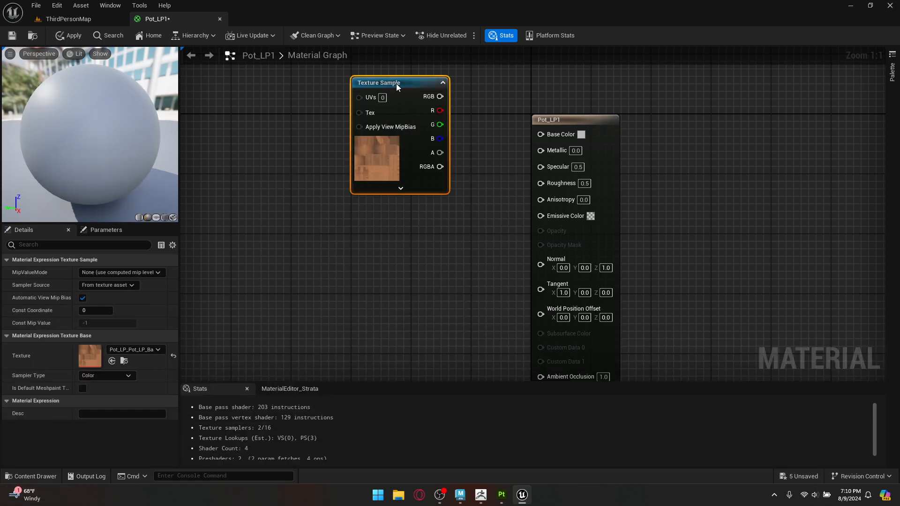
Add the Pot_LP normal and OcclusionRoughnessMetallic textures to the graph, stacking their sample nodes below the base color sample
{"action": "left_click", "coordinate": [37, 476]}
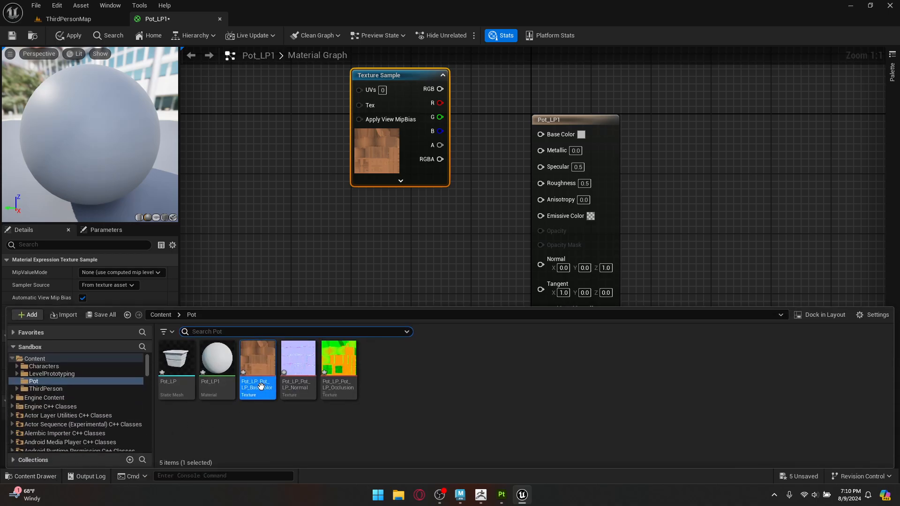
{"action": "left_click_drag", "start_coordinate": [311, 373], "coordinate": [338, 286]}
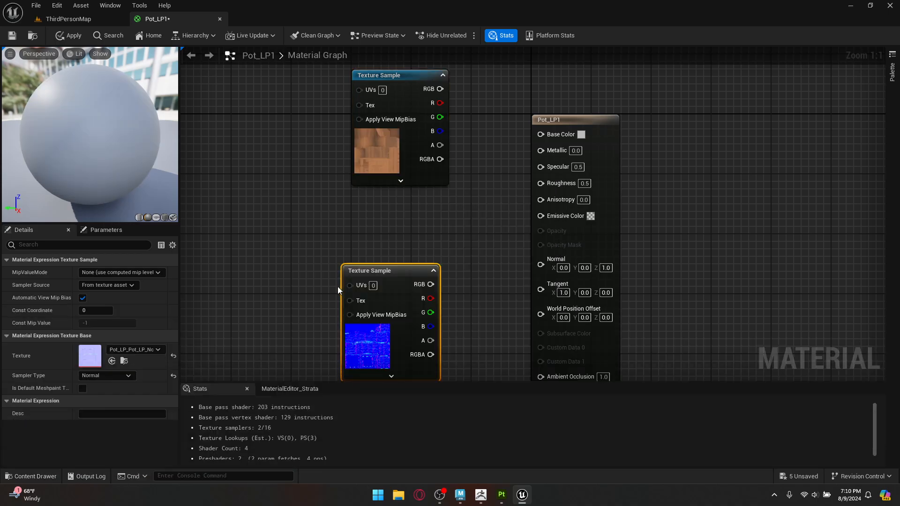
{"action": "left_click_drag", "start_coordinate": [387, 273], "coordinate": [395, 212]}
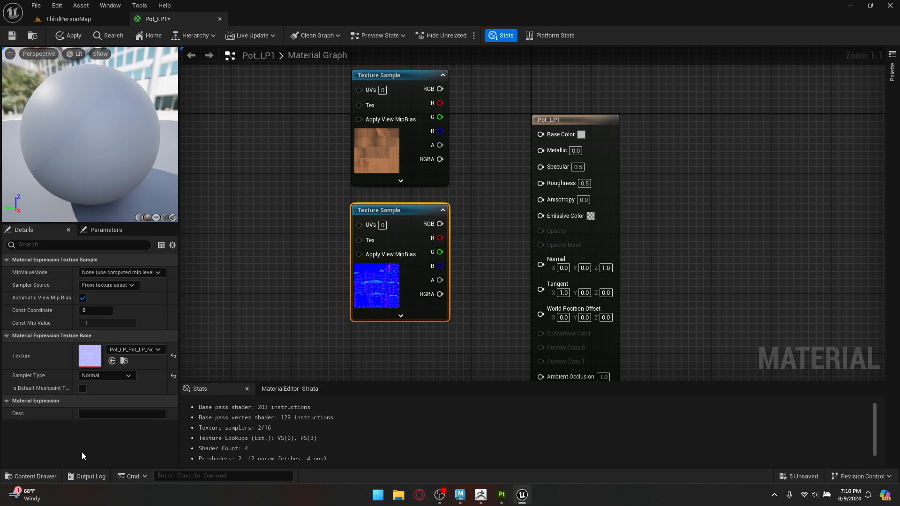
{"action": "left_click", "coordinate": [33, 476]}
{"action": "left_click_drag", "start_coordinate": [341, 358], "coordinate": [287, 227]}
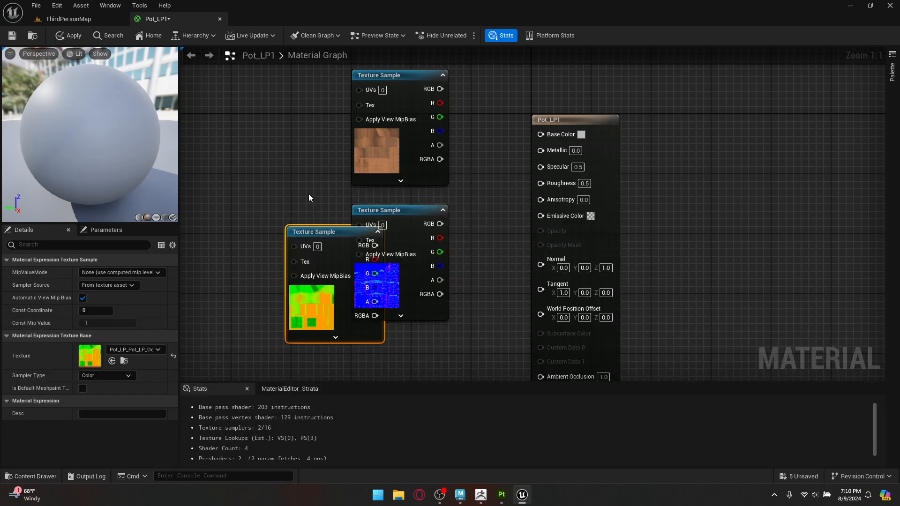
{"action": "right_click_drag", "start_coordinate": [308, 193], "coordinate": [273, 79]}
{"action": "left_click_drag", "start_coordinate": [276, 123], "coordinate": [346, 239]}
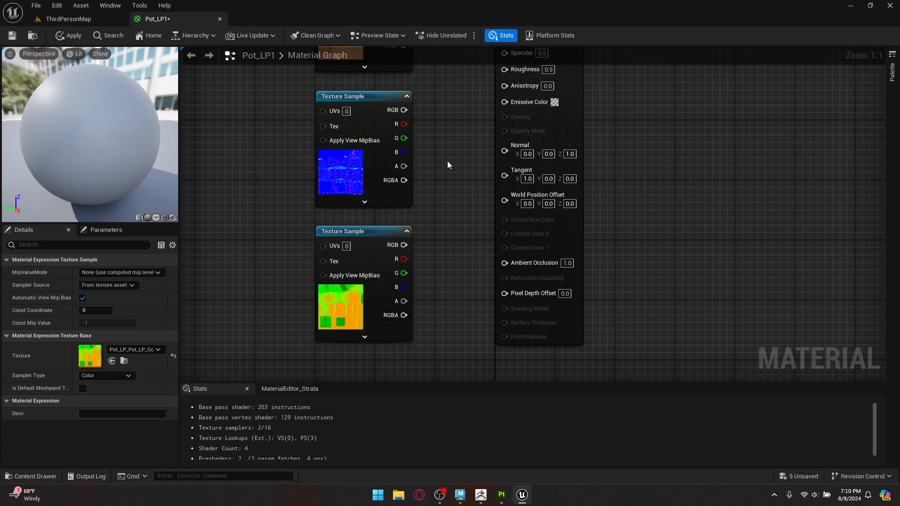
Connect the base color texture sample's RGB output to the Base Color input of Pot_LP1 and save the material
{"action": "left_click", "coordinate": [447, 161]}
{"action": "right_click_drag", "start_coordinate": [463, 130], "coordinate": [471, 335]}
{"action": "scroll", "coordinate": [442, 266], "scroll_direction": "up", "scroll_amount": 1}
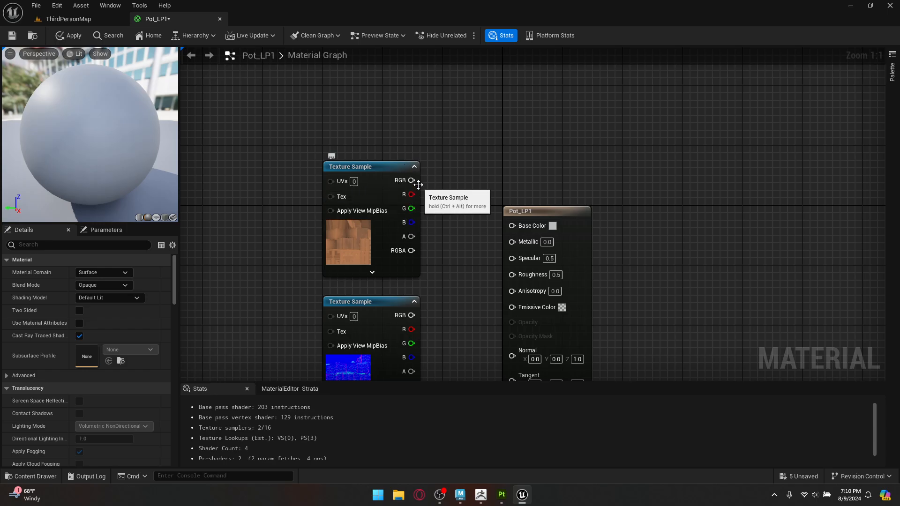
{"action": "left_click_drag", "start_coordinate": [413, 181], "coordinate": [513, 225]}
{"action": "right_click_drag", "start_coordinate": [464, 271], "coordinate": [503, 202]}
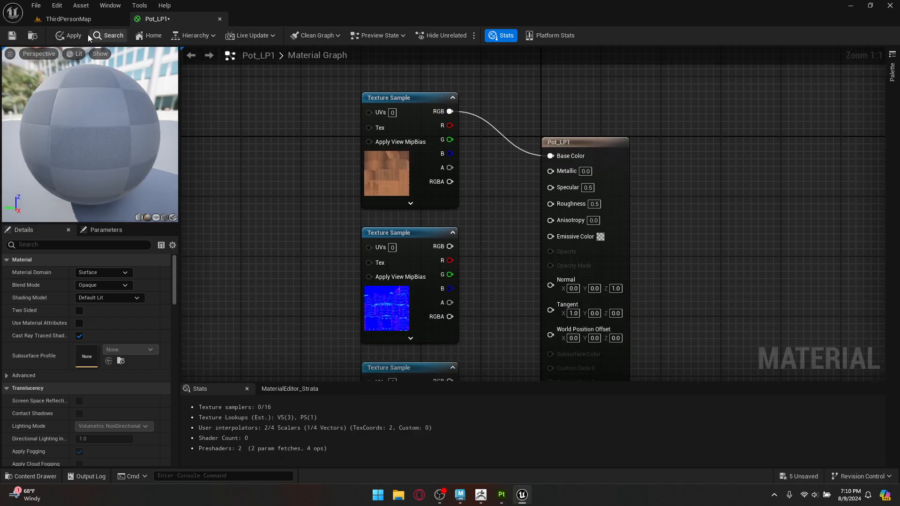
{"action": "left_click", "coordinate": [13, 38]}
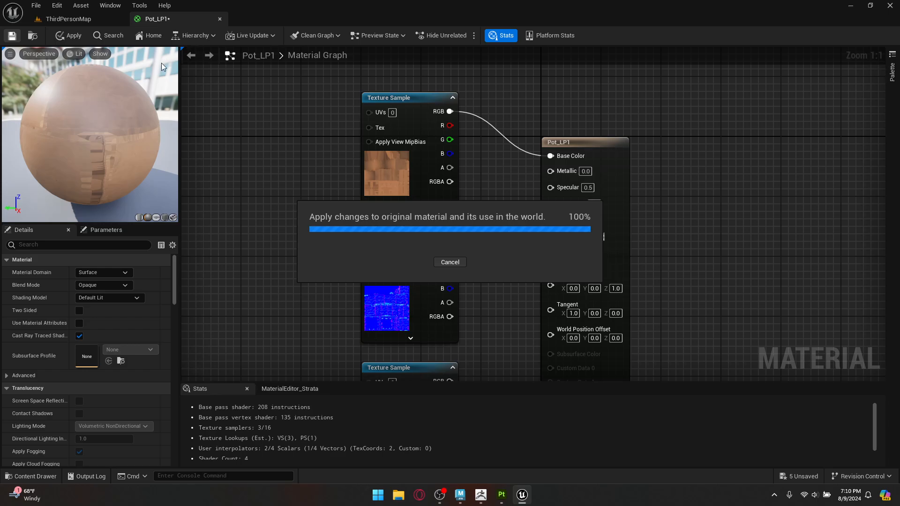
Return to ThirdPersonMap and place the Pot_LP static mesh on the floor at about X 1080, Y 720
{"action": "left_click", "coordinate": [90, 20]}
{"action": "left_click", "coordinate": [29, 477]}
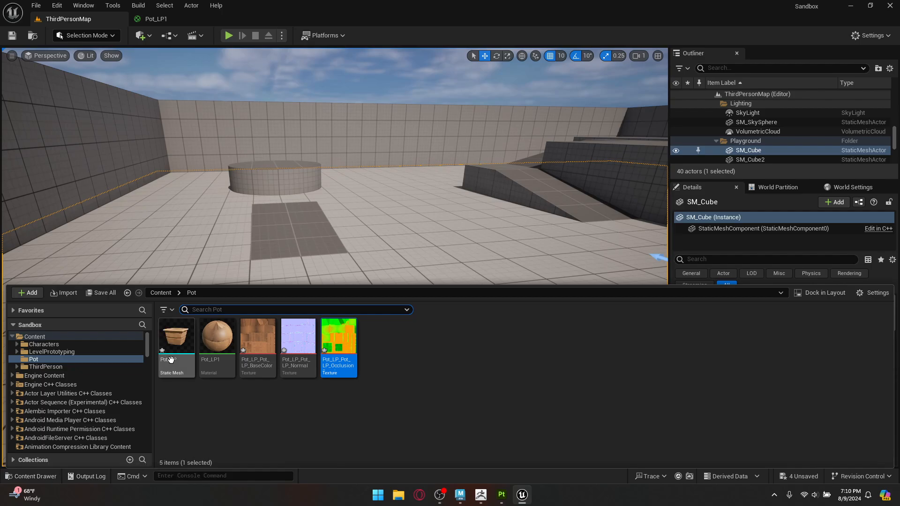
{"action": "left_click_drag", "start_coordinate": [175, 347], "coordinate": [329, 314]}
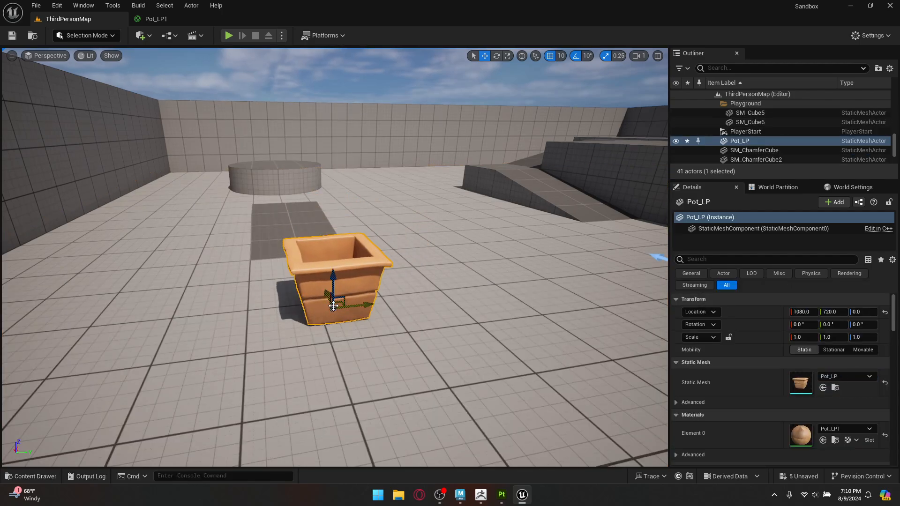
Focus on the placed pot and inspect its base color texture from different distances and angles
{"action": "key", "text": "f"}
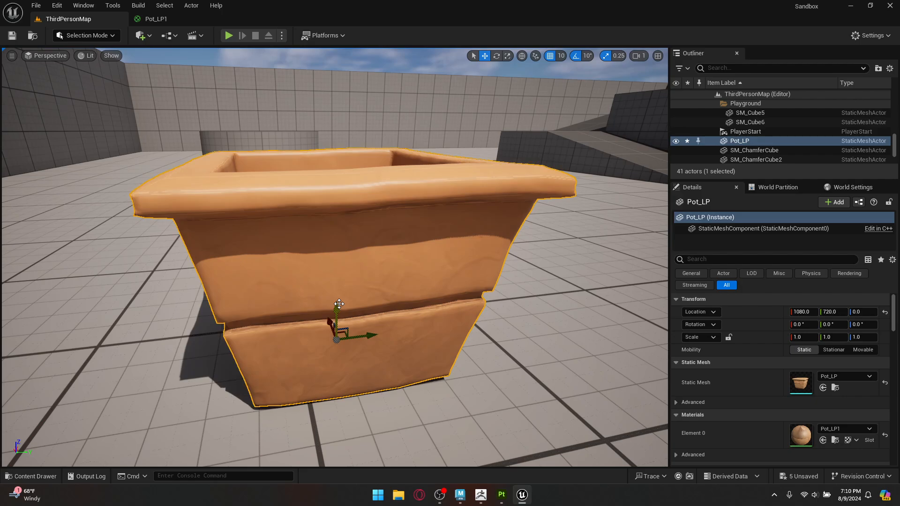
{"action": "scroll", "coordinate": [370, 277], "scroll_direction": "up", "scroll_amount": 6}
{"action": "scroll", "coordinate": [370, 278], "scroll_direction": "down", "scroll_amount": 8}
{"action": "right_click_drag", "start_coordinate": [373, 286], "coordinate": [413, 237]}
{"action": "key", "text": "w"}
{"action": "key", "text": "s"}
{"action": "key", "text": "d"}
{"action": "key", "text": "a"}
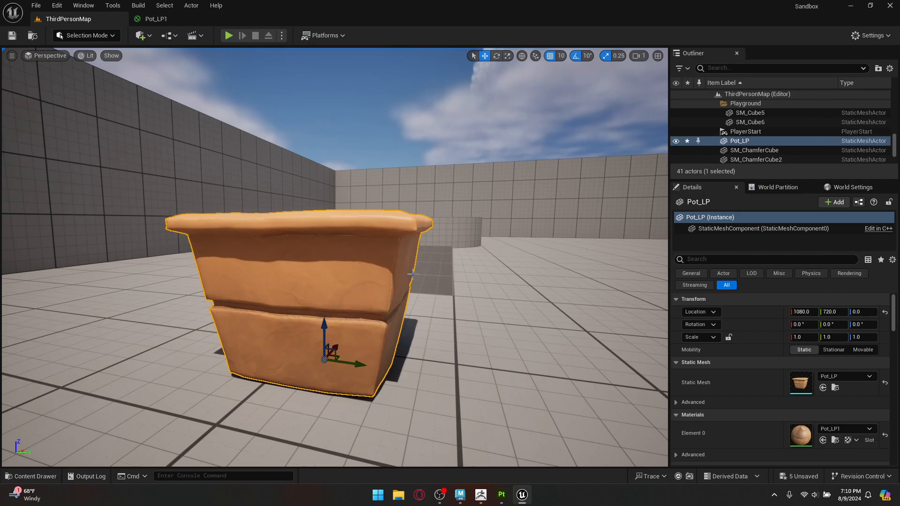
Connect the normal texture sample's RGB output to the Normal input of Pot_LP1, save the material, and check the pot in ThirdPersonMap
{"action": "left_click", "coordinate": [46, 482]}
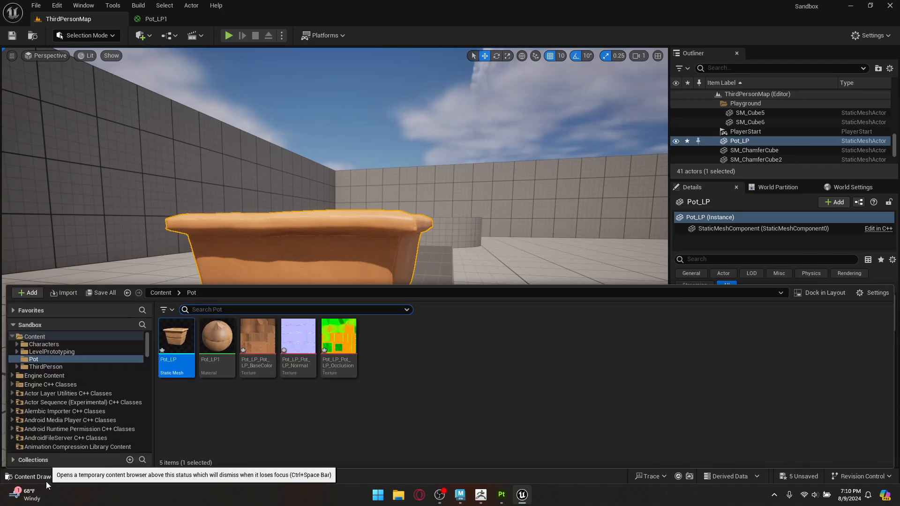
{"action": "left_click", "coordinate": [46, 482]}
{"action": "left_click", "coordinate": [167, 19]}
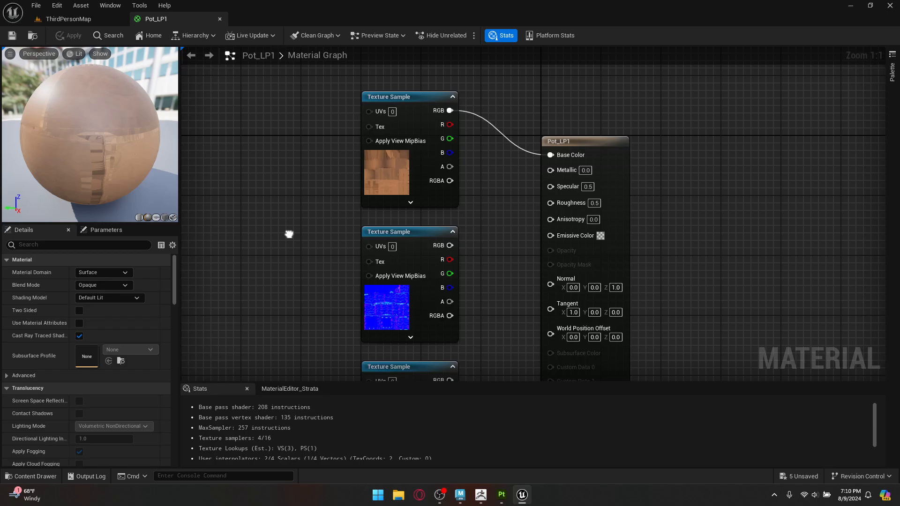
{"action": "right_click_drag", "start_coordinate": [289, 233], "coordinate": [289, 171]}
{"action": "left_click_drag", "start_coordinate": [450, 182], "coordinate": [551, 221]}
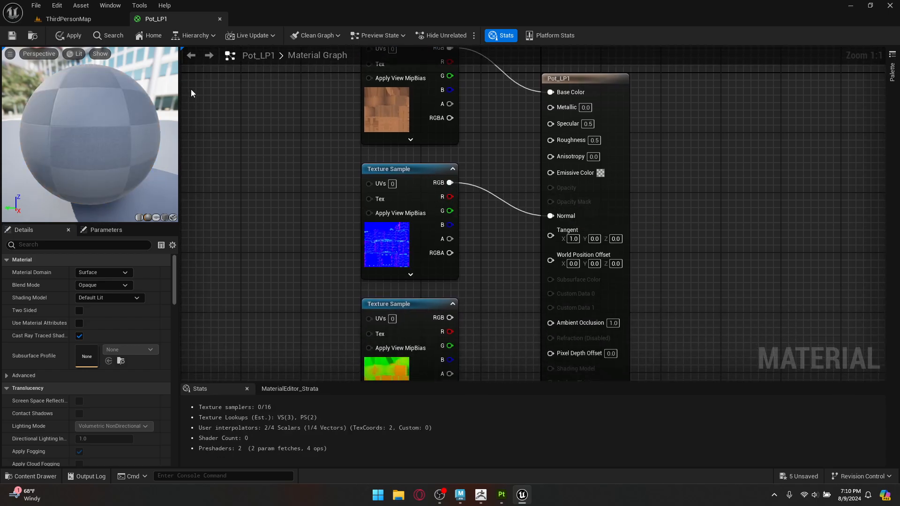
{"action": "left_click", "coordinate": [12, 36]}
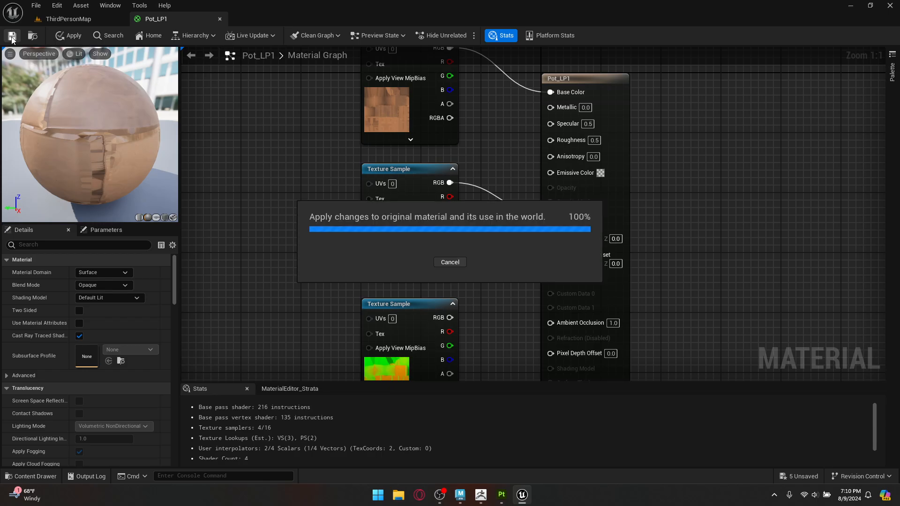
{"action": "left_click", "coordinate": [85, 18]}
{"action": "right_click_drag", "start_coordinate": [428, 287], "coordinate": [239, 122]}
In Pot_LP1, connect the OcclusionRoughnessMetallic sample's R output to Ambient Occlusion and its G output to Roughness
{"action": "left_click", "coordinate": [152, 19]}
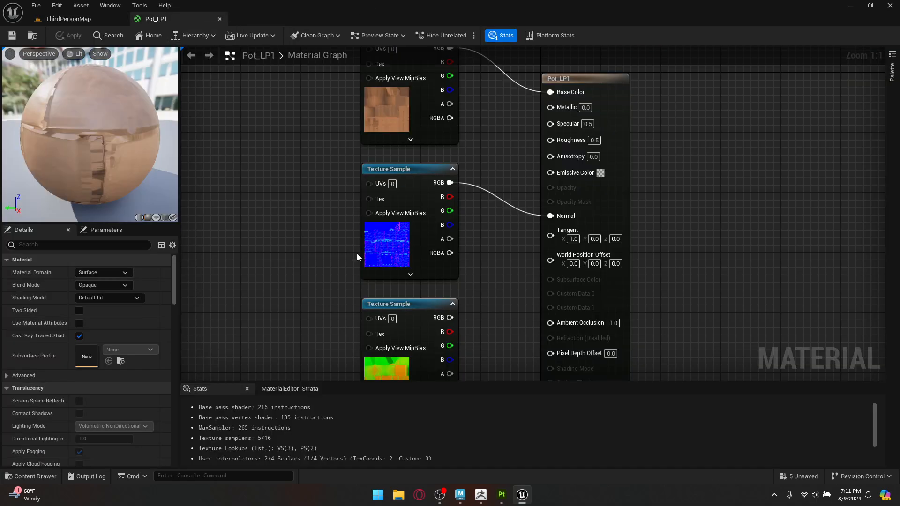
{"action": "right_click_drag", "start_coordinate": [356, 253], "coordinate": [269, 203]}
{"action": "left_click", "coordinate": [311, 244]}
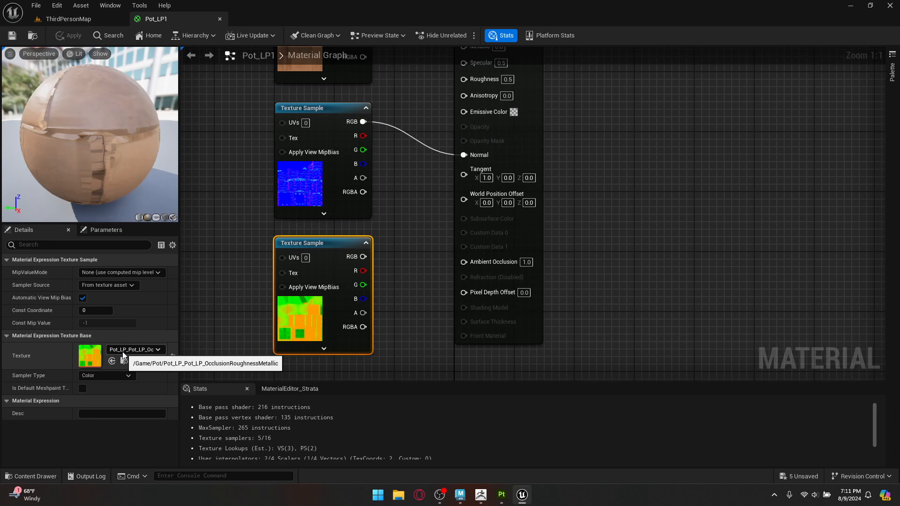
{"action": "right_click_drag", "start_coordinate": [424, 293], "coordinate": [406, 347]}
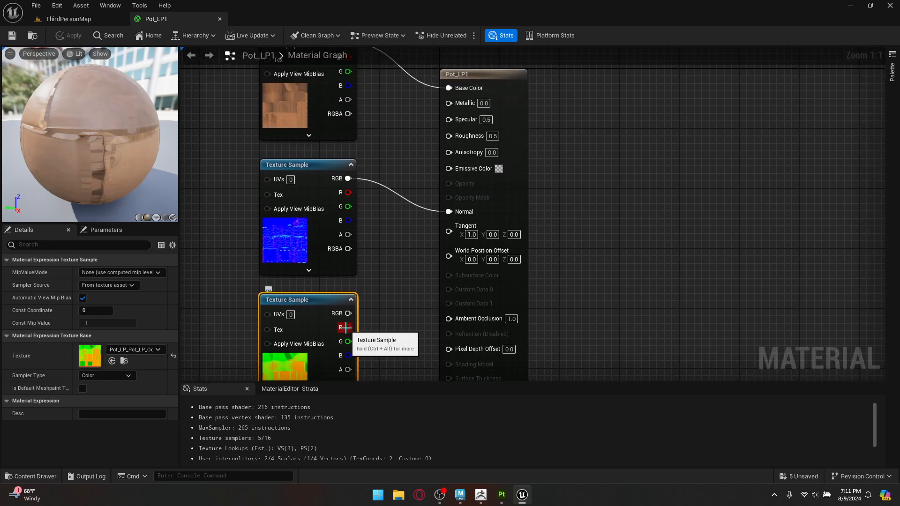
{"action": "left_click_drag", "start_coordinate": [349, 328], "coordinate": [456, 323]}
{"action": "left_click_drag", "start_coordinate": [456, 324], "coordinate": [457, 321]}
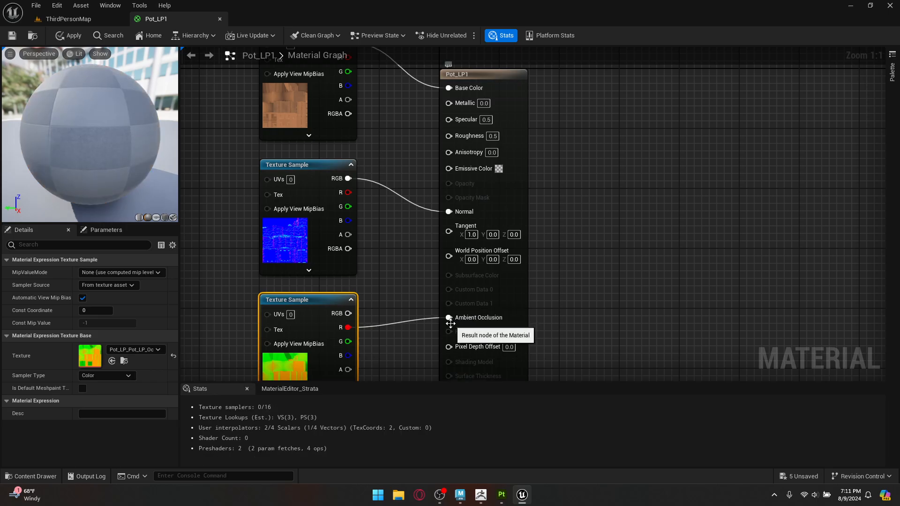
{"action": "left_click_drag", "start_coordinate": [346, 342], "coordinate": [460, 138]}
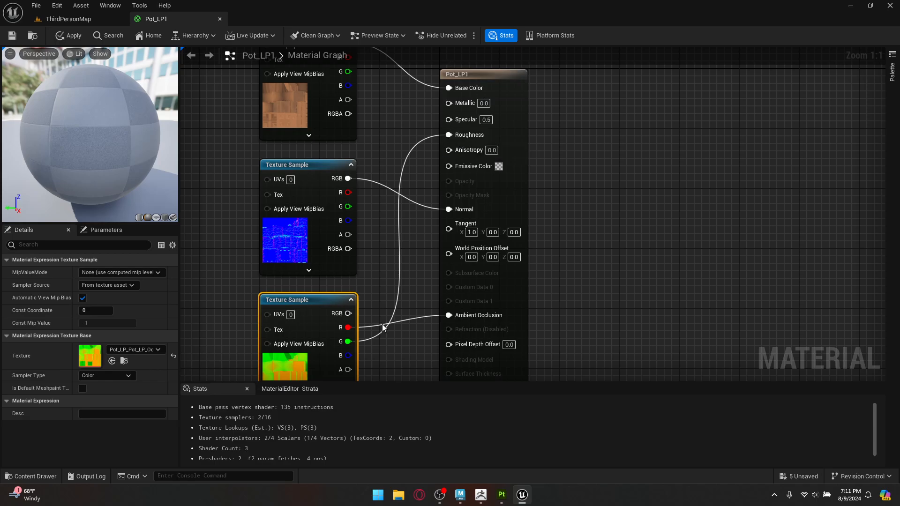
Connect the OcclusionRoughnessMetallic sample's B output to the Metallic input and save the material
{"action": "left_click_drag", "start_coordinate": [348, 355], "coordinate": [448, 102]}
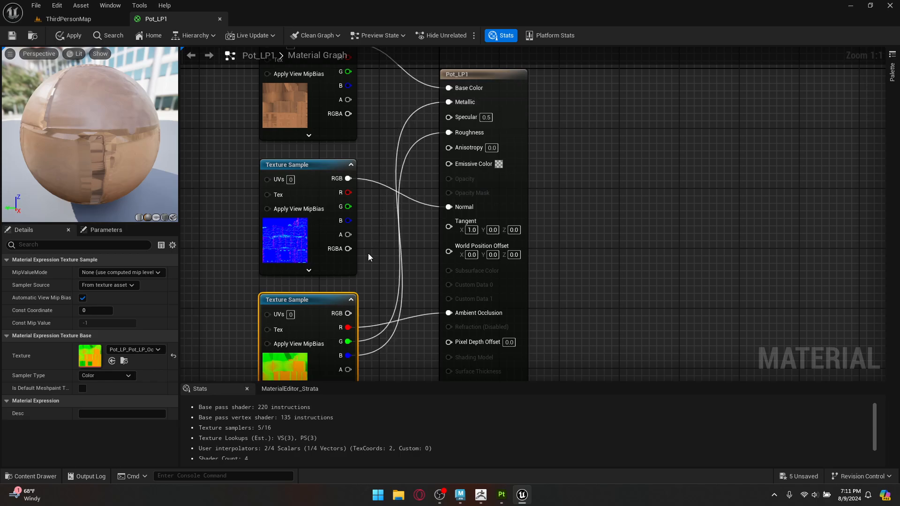
{"action": "left_click", "coordinate": [448, 102], "text": "alt"}
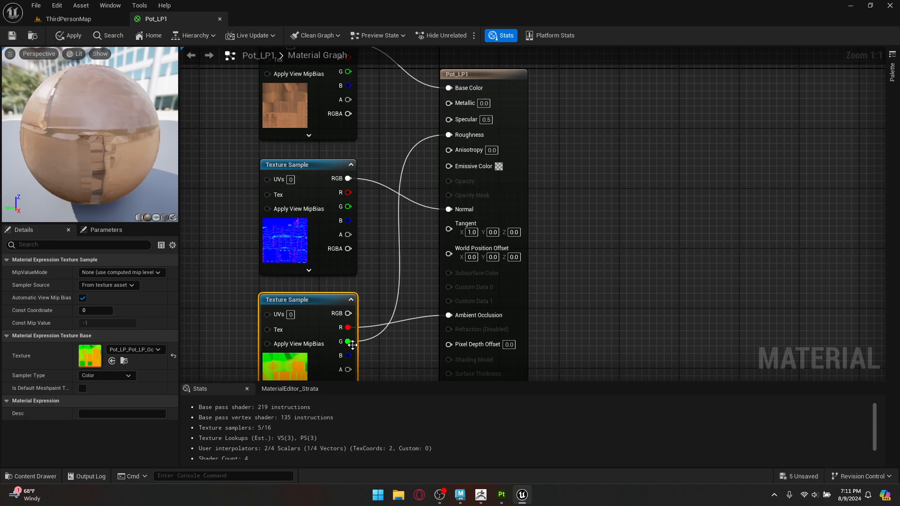
{"action": "left_click_drag", "start_coordinate": [349, 355], "coordinate": [452, 105]}
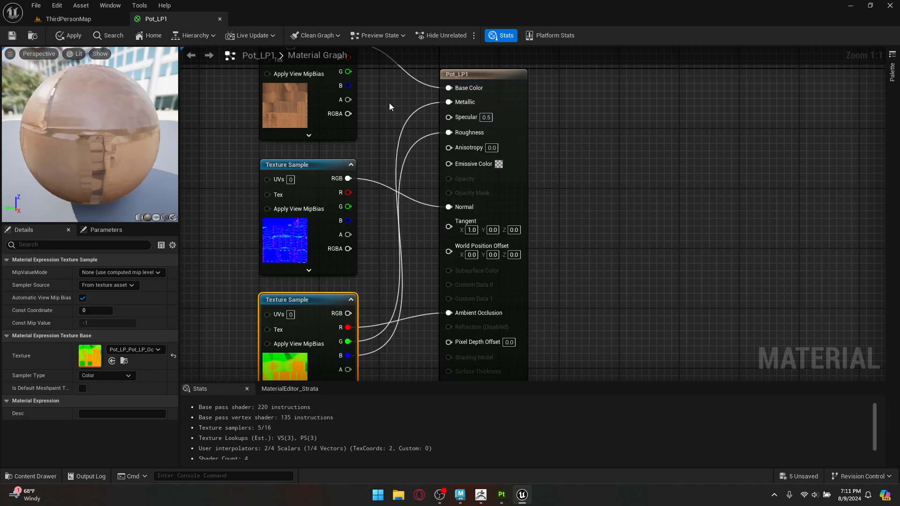
{"action": "left_click", "coordinate": [7, 37]}
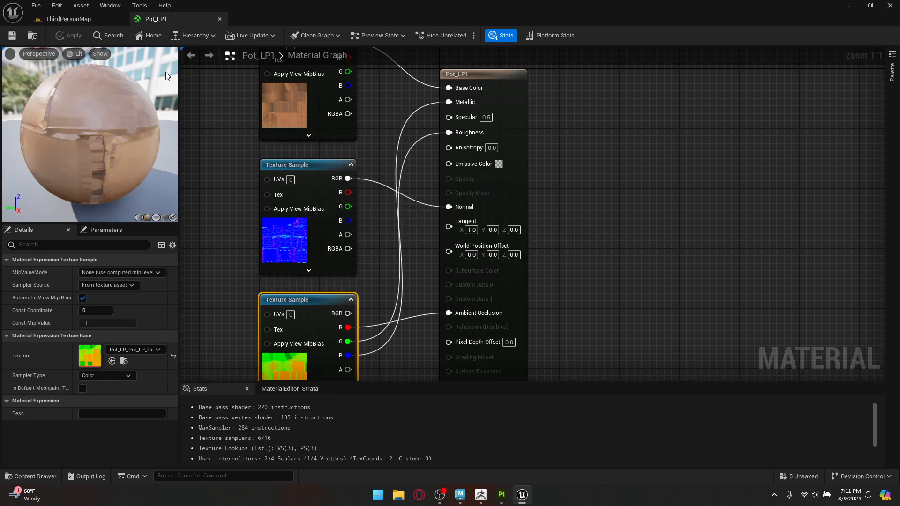
Return to ThirdPersonMap, deselect the pot, and inspect its finished material from several distances and angles
{"action": "left_click", "coordinate": [81, 21]}
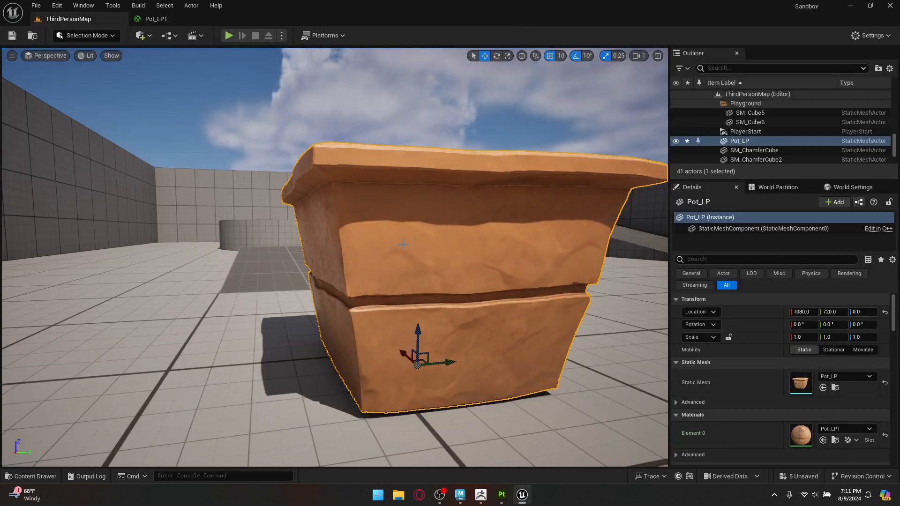
{"action": "right_click_drag", "start_coordinate": [403, 244], "coordinate": [309, 286]}
{"action": "key", "text": "Escape"}
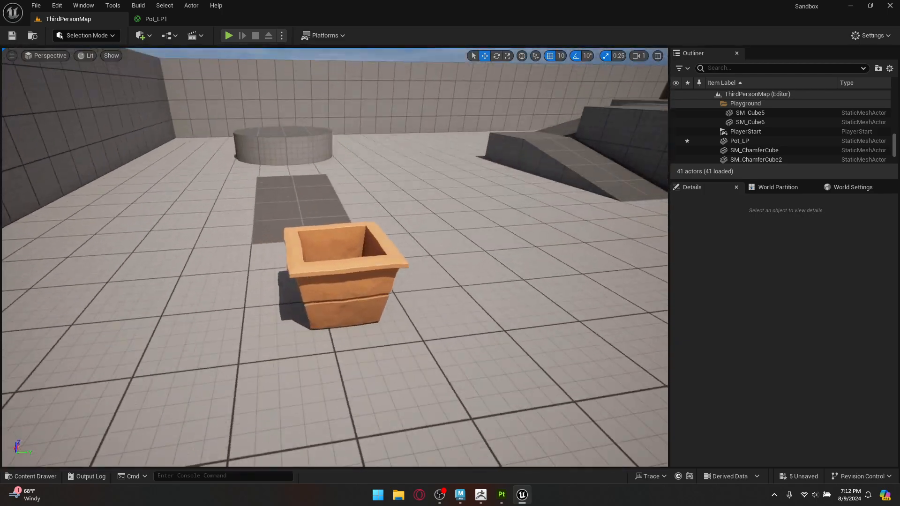
{"action": "key", "text": "w"}
{"action": "mouse_move", "coordinate": [417, 425]}
{"action": "right_mouse_down"}
{"action": "mouse_move", "coordinate": [464, 425]}
{"action": "mouse_move", "coordinate": [417, 425]}
{"action": "right_mouse_up"}
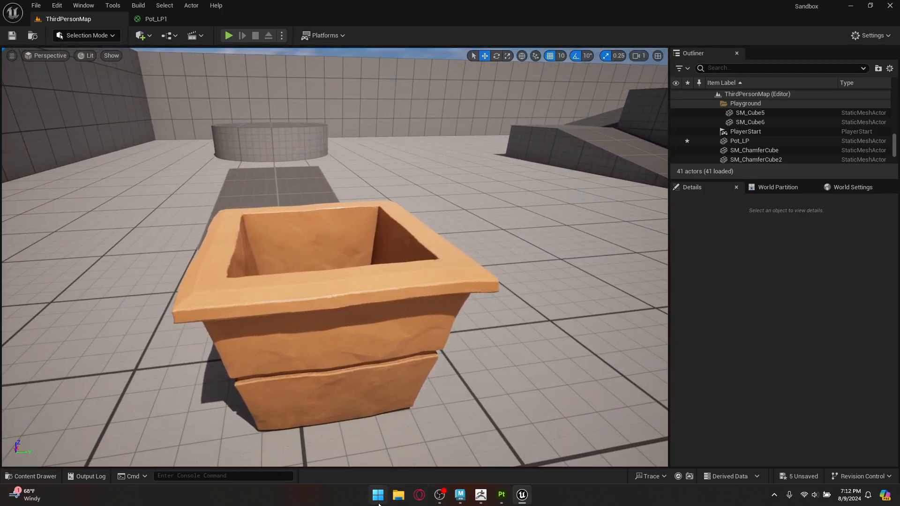
Switch to Maya and hide the Pot_HP and Pot meshes, leaving only Pot_LP displayed
{"action": "left_click", "coordinate": [465, 495]}
{"action": "left_click", "coordinate": [323, 238]}
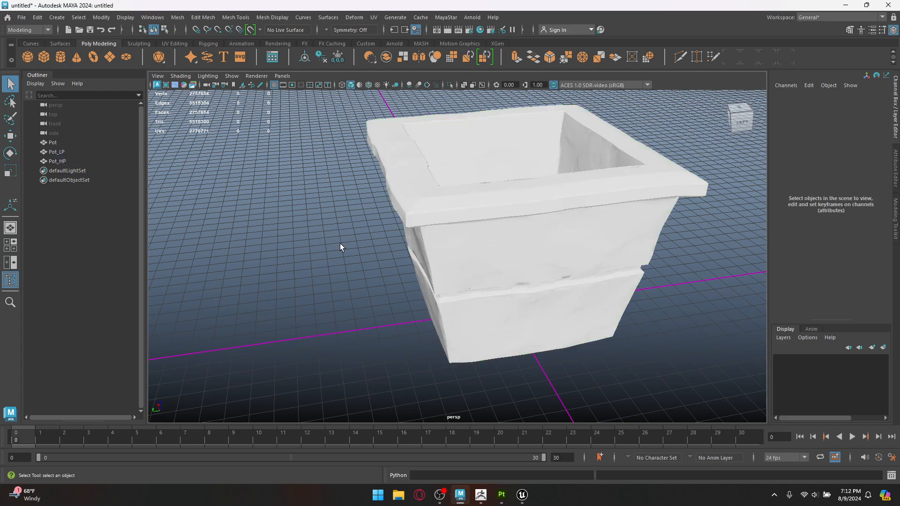
{"action": "scroll", "coordinate": [279, 244], "scroll_direction": "down", "scroll_amount": 2}
{"action": "left_click_drag", "start_coordinate": [337, 251], "coordinate": [303, 297], "text": "alt"}
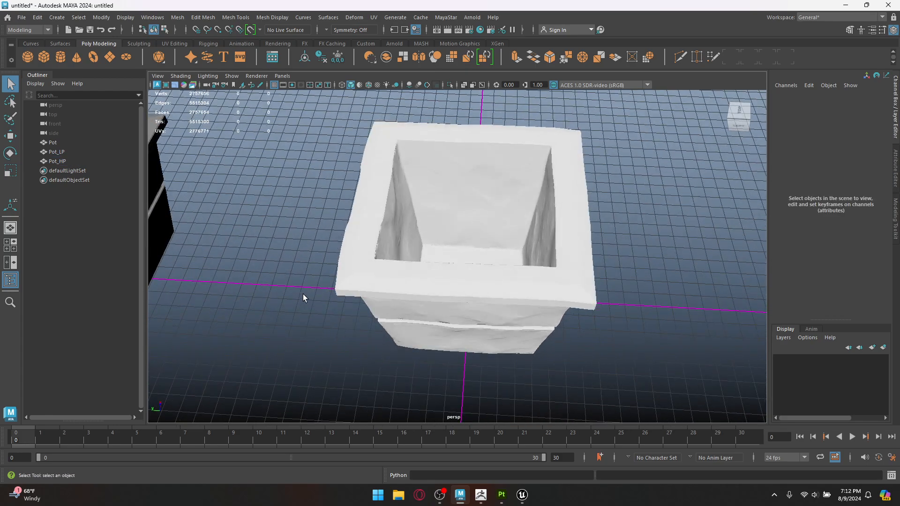
{"action": "scroll", "coordinate": [318, 246], "scroll_direction": "down", "scroll_amount": 5}
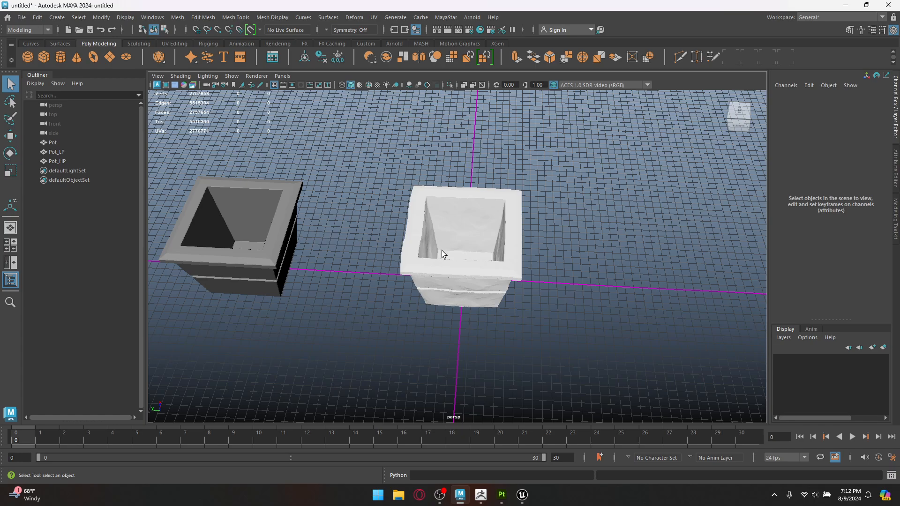
{"action": "left_click", "coordinate": [436, 255]}
{"action": "key", "text": "h"}
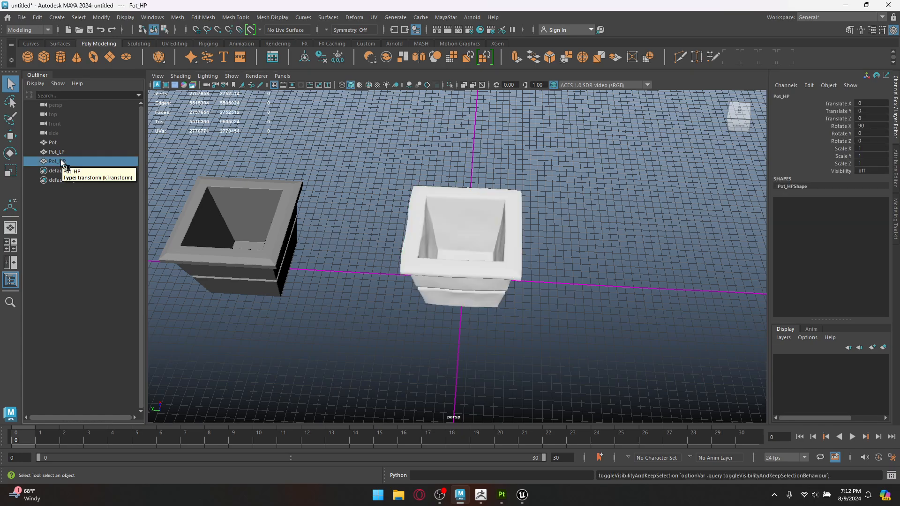
{"action": "left_click", "coordinate": [56, 152]}
{"action": "left_click", "coordinate": [53, 142]}
{"action": "key", "text": "h"}
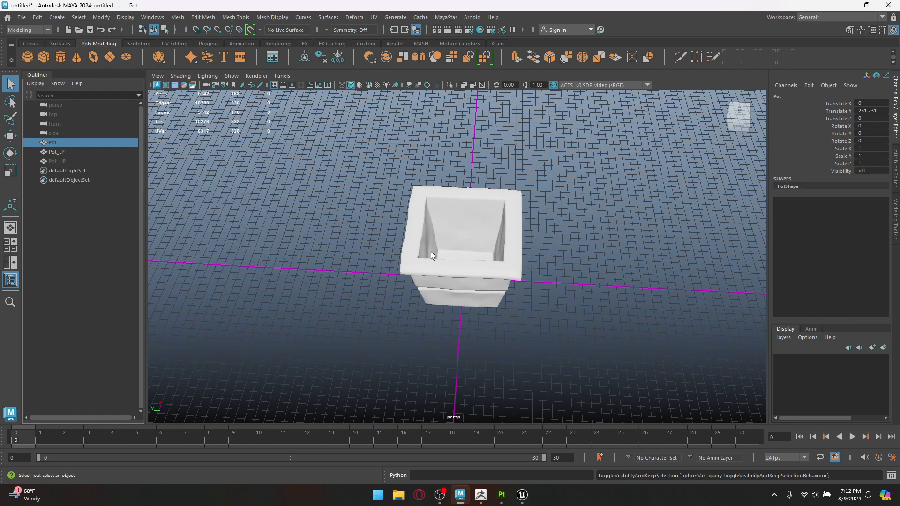
{"action": "left_click", "coordinate": [473, 273]}
{"action": "scroll", "coordinate": [473, 273], "scroll_direction": "up", "scroll_amount": 3}
{"action": "left_click", "coordinate": [614, 247]}
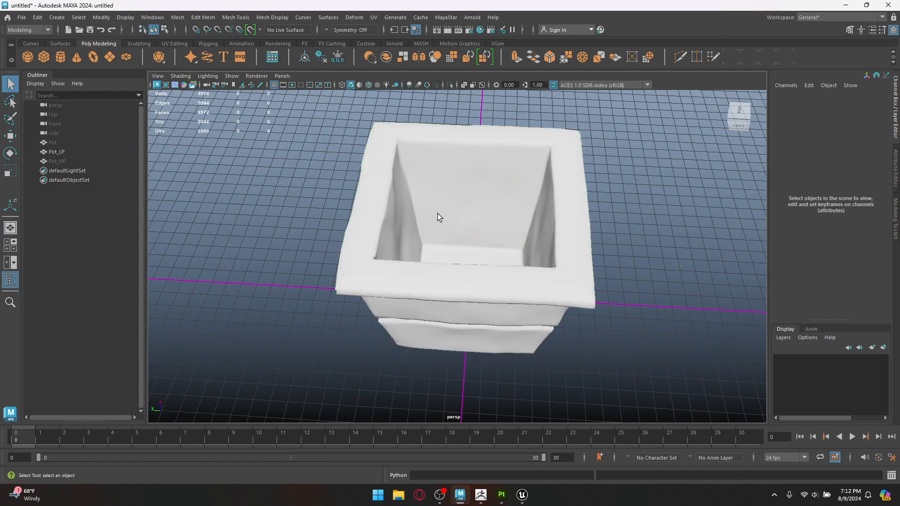
{"action": "left_click", "coordinate": [452, 217]}
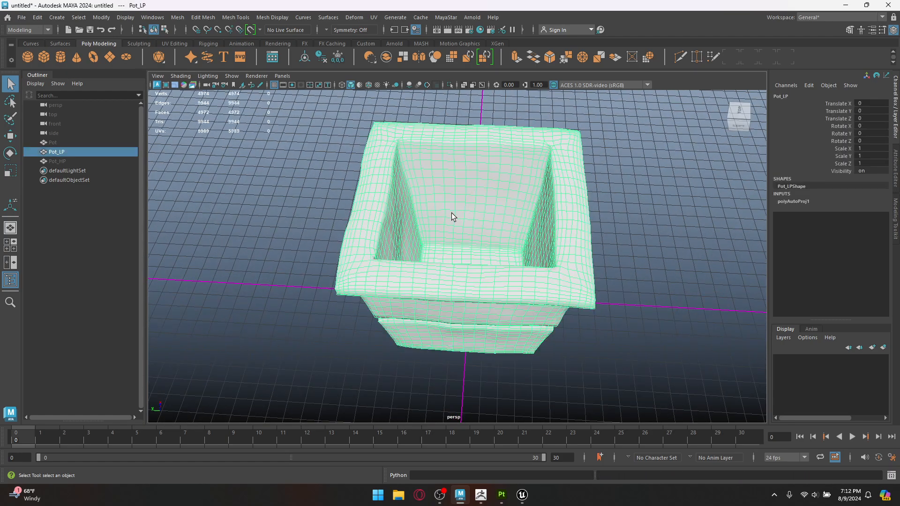
{"action": "left_click", "coordinate": [47, 61]}
{"action": "key", "text": "r"}
{"action": "left_click_drag", "start_coordinate": [469, 296], "coordinate": [599, 317]}
{"action": "key", "text": "w"}
{"action": "left_click_drag", "start_coordinate": [485, 299], "coordinate": [466, 313], "text": "alt"}
{"action": "mouse_move", "coordinate": [446, 215]}
{"action": "right_mouse_down"}
{"action": "mouse_move", "coordinate": [417, 219]}
{"action": "mouse_move", "coordinate": [448, 221]}
{"action": "right_mouse_up"}
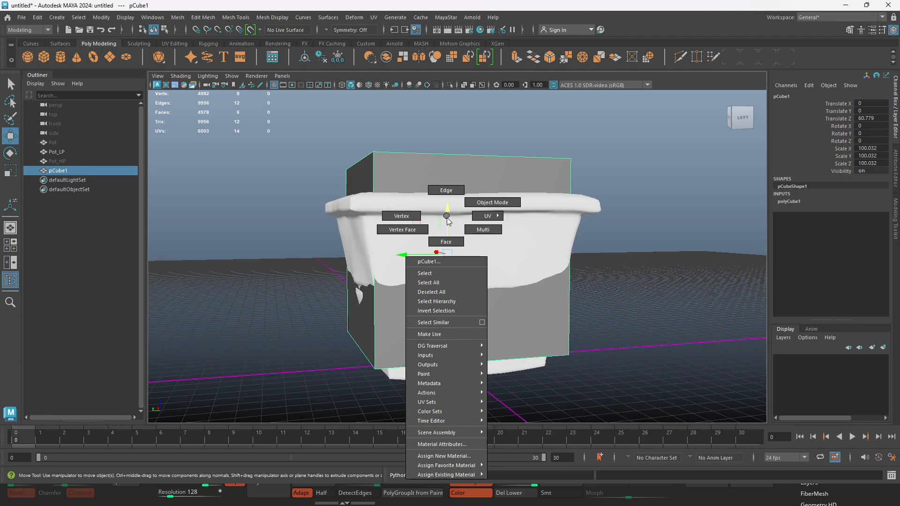
{"action": "right_click_drag", "start_coordinate": [448, 220], "coordinate": [396, 181]}
{"action": "key", "text": "Delete"}
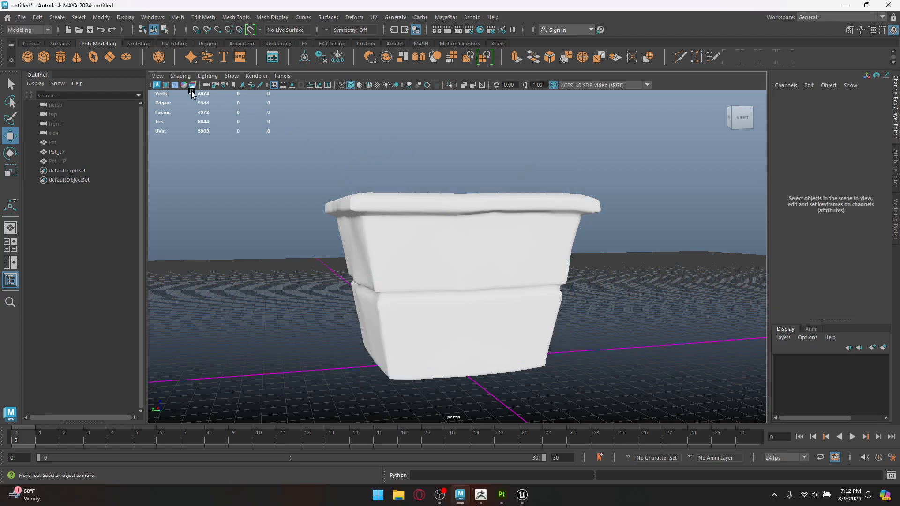
Create a polygon plane at the pot's centre, raise it to Translate Z 67.187, and scale it uniformly to about 134.6
{"action": "left_click", "coordinate": [110, 62]}
{"action": "left_click_drag", "start_coordinate": [446, 308], "coordinate": [452, 293]}
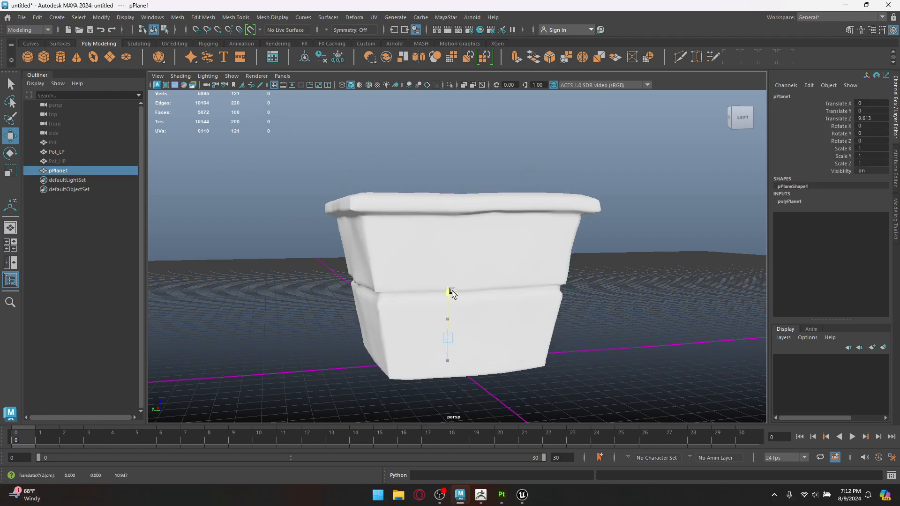
{"action": "left_click_drag", "start_coordinate": [448, 235], "coordinate": [455, 277], "text": "alt"}
{"action": "key", "text": "r"}
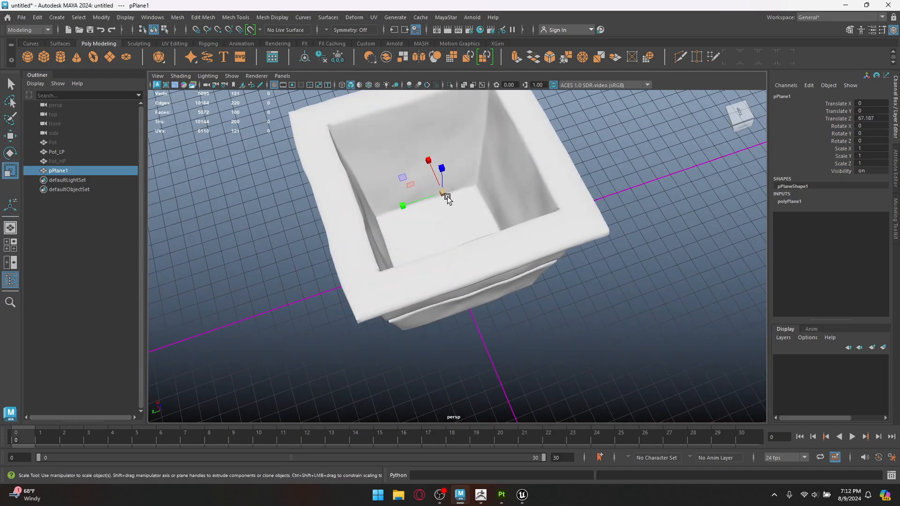
{"action": "left_click_drag", "start_coordinate": [443, 193], "coordinate": [628, 214]}
{"action": "scroll", "coordinate": [453, 202], "scroll_direction": "down", "scroll_amount": 3}
{"action": "left_click_drag", "start_coordinate": [453, 209], "coordinate": [468, 201], "text": "alt"}
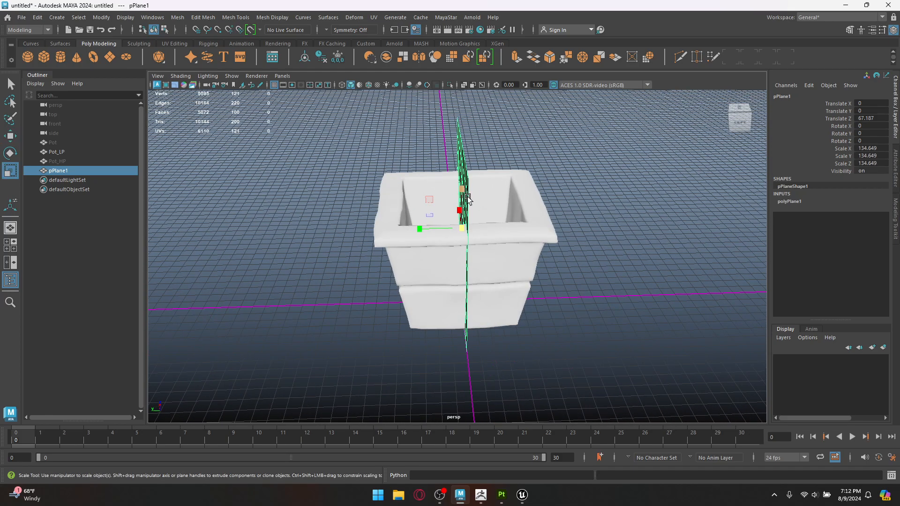
Rotate the plane 90° about X to lie flat, scale it to about 85.3, and raise it inside the pot opening to Translate Z 86.416
{"action": "key", "text": "w"}
{"action": "key", "text": "r"}
{"action": "key", "text": "e"}
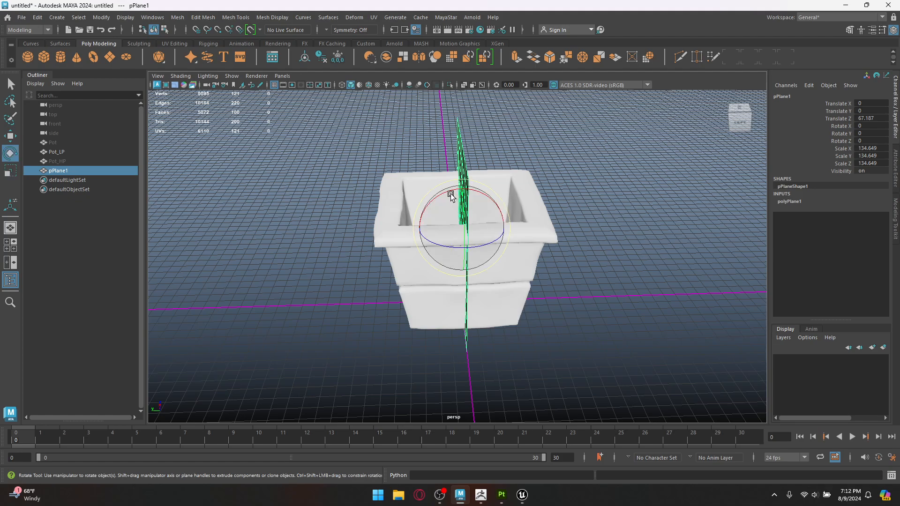
{"action": "left_click_drag", "start_coordinate": [450, 195], "coordinate": [418, 225]}
{"action": "scroll", "coordinate": [474, 239], "scroll_direction": "up", "scroll_amount": 3}
{"action": "key", "text": "r"}
{"action": "key", "text": "w"}
{"action": "left_click_drag", "start_coordinate": [463, 179], "coordinate": [469, 146]}
{"action": "left_click_drag", "start_coordinate": [452, 178], "coordinate": [454, 187], "text": "alt"}
{"action": "key", "text": "f"}
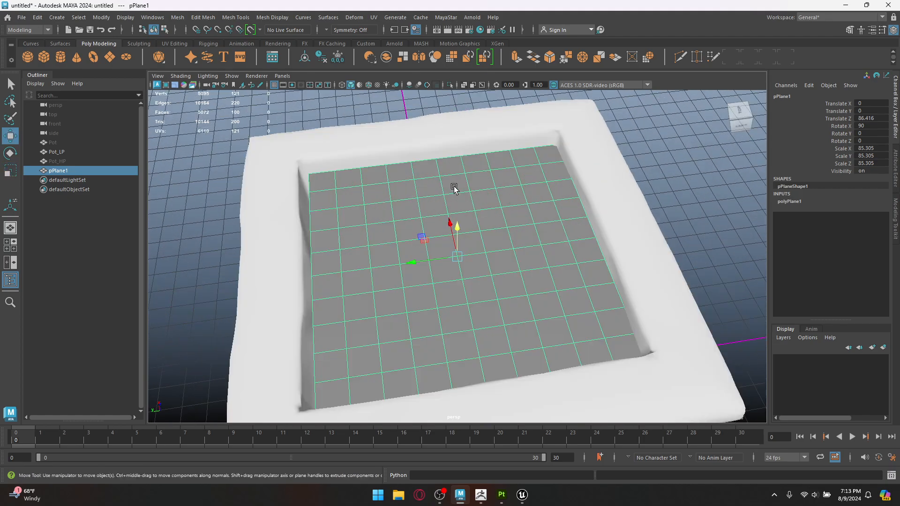
Scale the plane up uniformly to about 91.8 so its edges reach the pot's inner walls
{"action": "scroll", "coordinate": [440, 213], "scroll_direction": "down", "scroll_amount": 3}
{"action": "scroll", "coordinate": [447, 235], "scroll_direction": "up", "scroll_amount": 4}
{"action": "key", "text": "r"}
{"action": "left_click_drag", "start_coordinate": [458, 256], "coordinate": [356, 239]}
{"action": "scroll", "coordinate": [473, 293], "scroll_direction": "down", "scroll_amount": 5}
{"action": "left_click_drag", "start_coordinate": [473, 294], "coordinate": [180, 322], "text": "alt"}
{"action": "right_click_drag", "start_coordinate": [241, 277], "coordinate": [373, 255], "text": "alt"}
{"action": "left_click_drag", "start_coordinate": [270, 232], "coordinate": [280, 210], "text": "alt"}
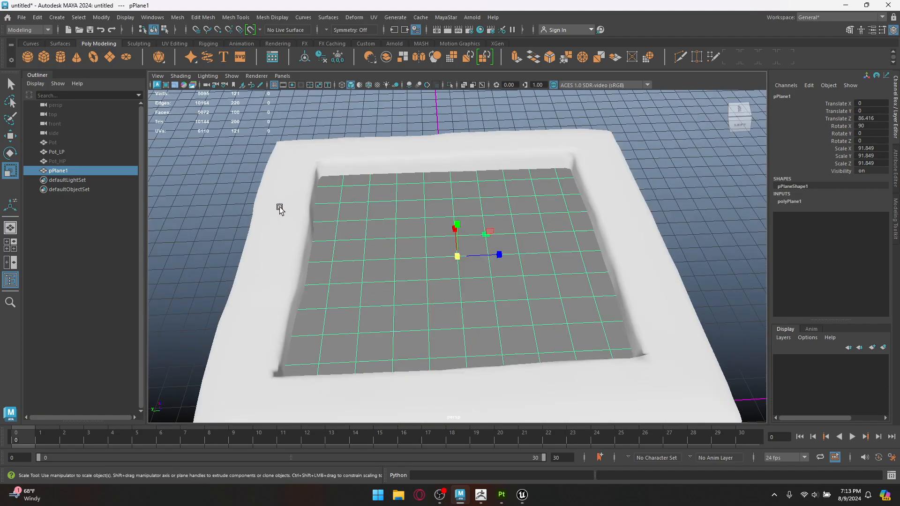
Set the plane's Subdivisions Width and Subdivisions Height both to 1
{"action": "left_click", "coordinate": [787, 201]}
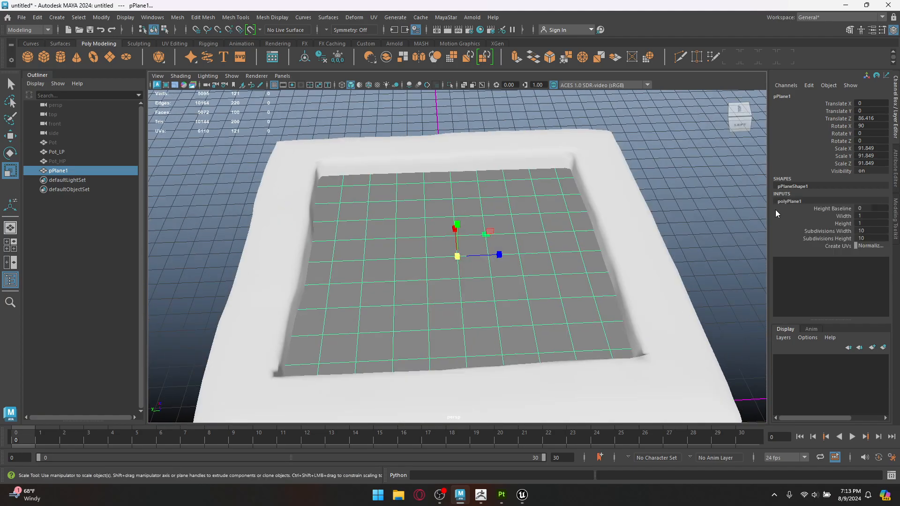
{"action": "left_click", "coordinate": [875, 233]}
{"action": "type", "text": "1"}
{"action": "key", "text": "Tab"}
{"action": "type", "text": "1"}
{"action": "key", "text": "Return"}
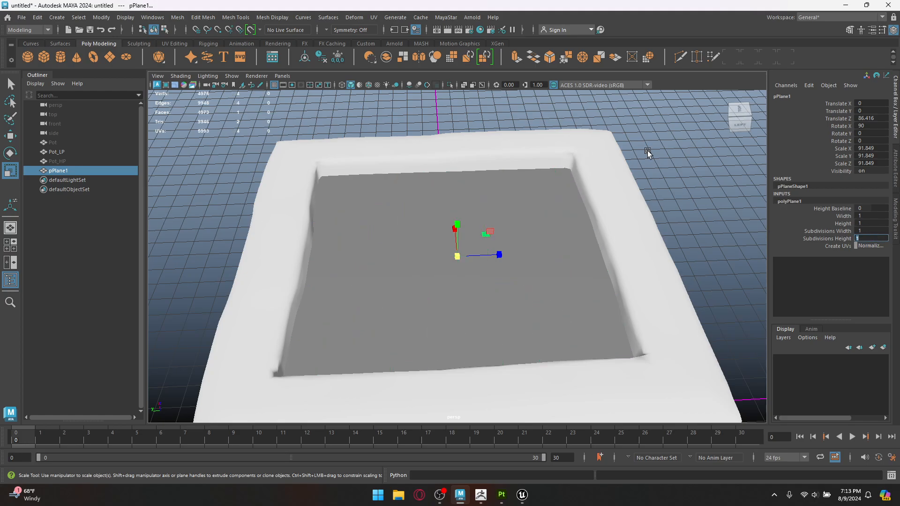
Set the plane's Subdivisions Width and Subdivisions Height both to 5
{"action": "scroll", "coordinate": [425, 246], "scroll_direction": "down", "scroll_amount": 5}
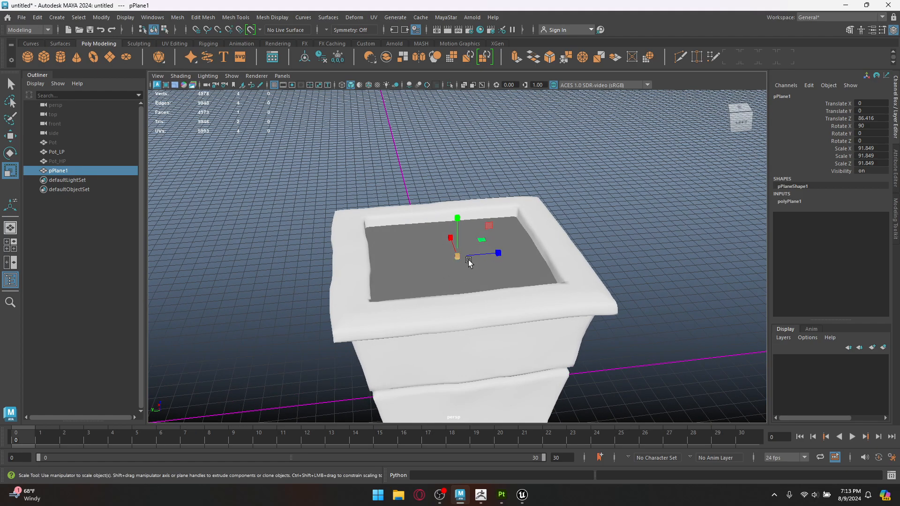
{"action": "left_click", "coordinate": [797, 202]}
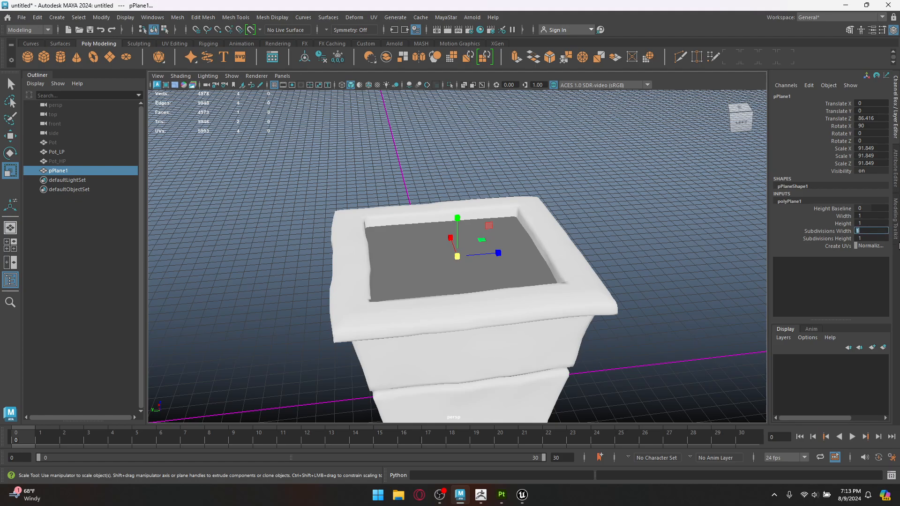
{"action": "key", "text": "Tab"}
{"action": "type", "text": "5"}
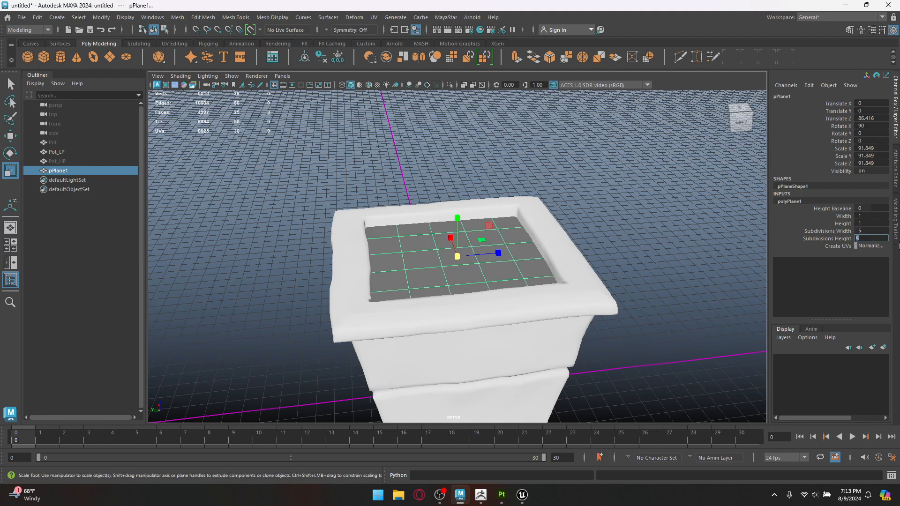
Set the plane's Subdivisions Width and Subdivisions Height both to 10
{"action": "scroll", "coordinate": [524, 265], "scroll_direction": "up", "scroll_amount": 5}
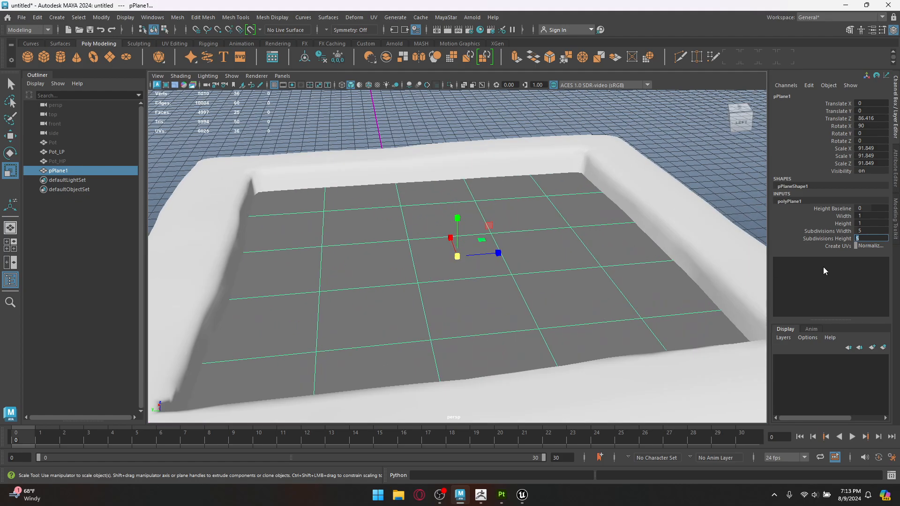
{"action": "type", "text": "10"}
{"action": "key", "text": "Return"}
{"action": "left_click", "coordinate": [869, 230]}
{"action": "type", "text": "10"}
{"action": "key", "text": "Return"}
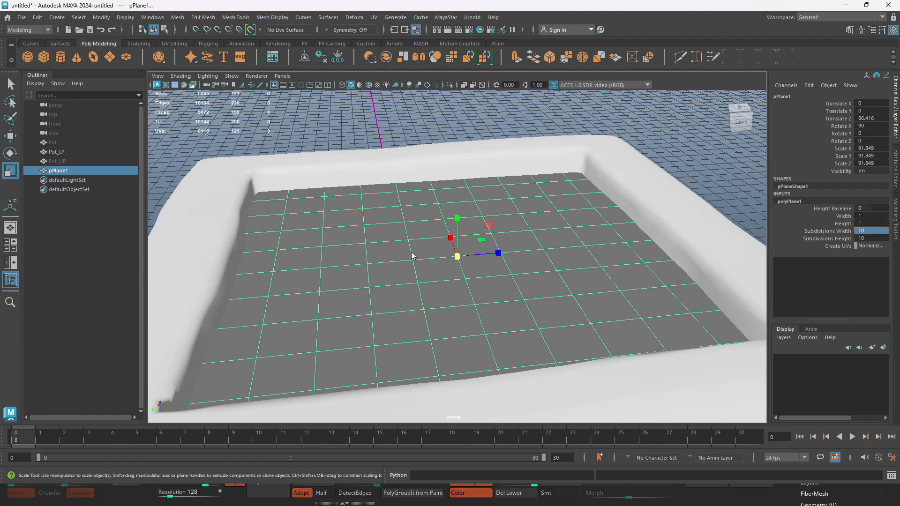
Turn on Soft Select, adjust its falloff radius, and raise the plane's centre vertex into a gentle mound
{"action": "right_click_drag", "start_coordinate": [412, 215], "coordinate": [371, 217]}
{"action": "left_click", "coordinate": [450, 242]}
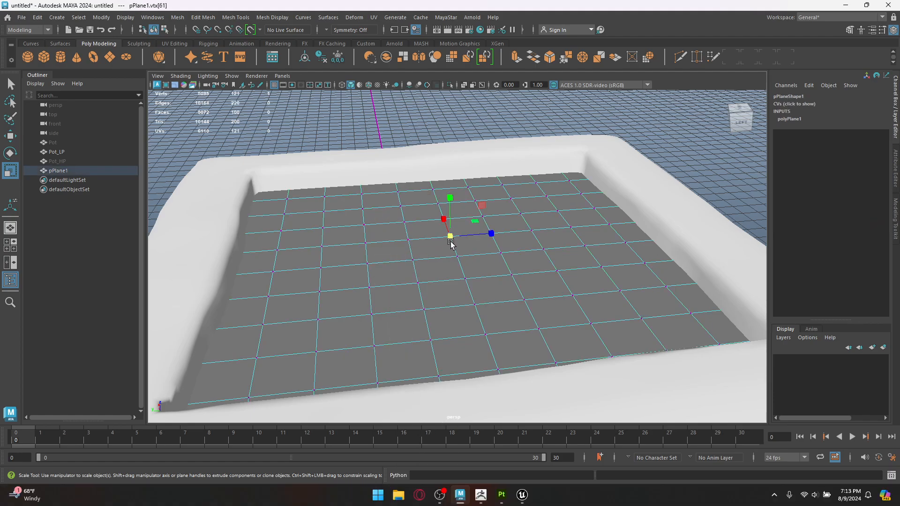
{"action": "key", "text": "b"}
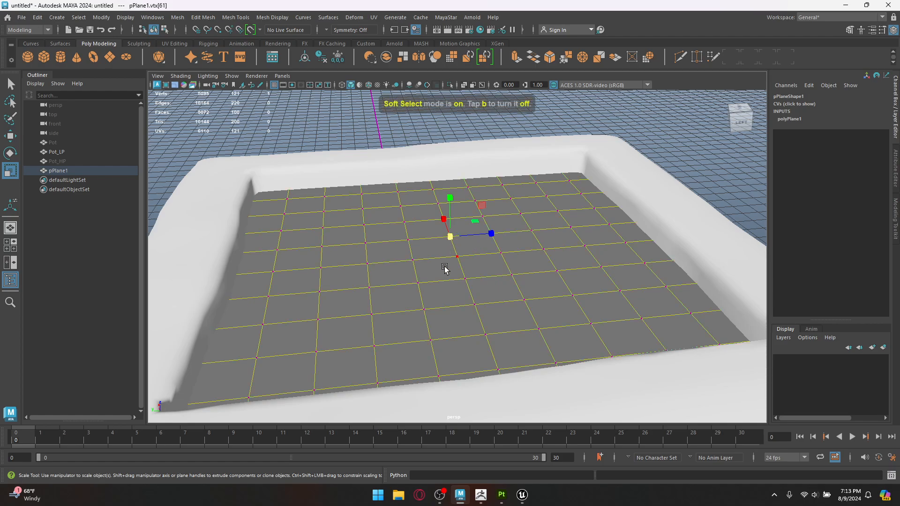
{"action": "left_click_drag", "start_coordinate": [456, 252], "coordinate": [594, 261]}
{"action": "key", "text": "w"}
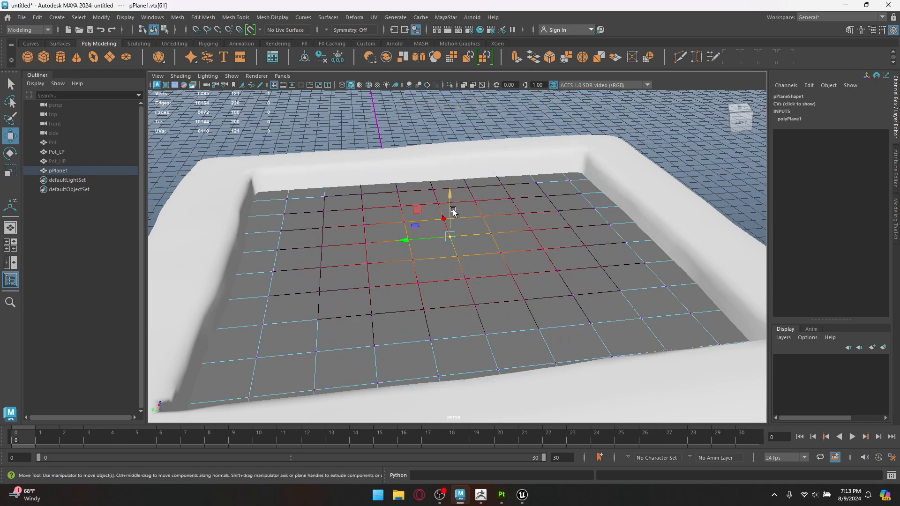
{"action": "left_click_drag", "start_coordinate": [452, 207], "coordinate": [457, 196]}
Raise soft-selected vertex groups beside the plane's centre and toward two of its corners to make the surface uneven
{"action": "left_click_drag", "start_coordinate": [429, 267], "coordinate": [529, 267], "text": "alt"}
{"action": "left_click_drag", "start_coordinate": [576, 230], "coordinate": [426, 302]}
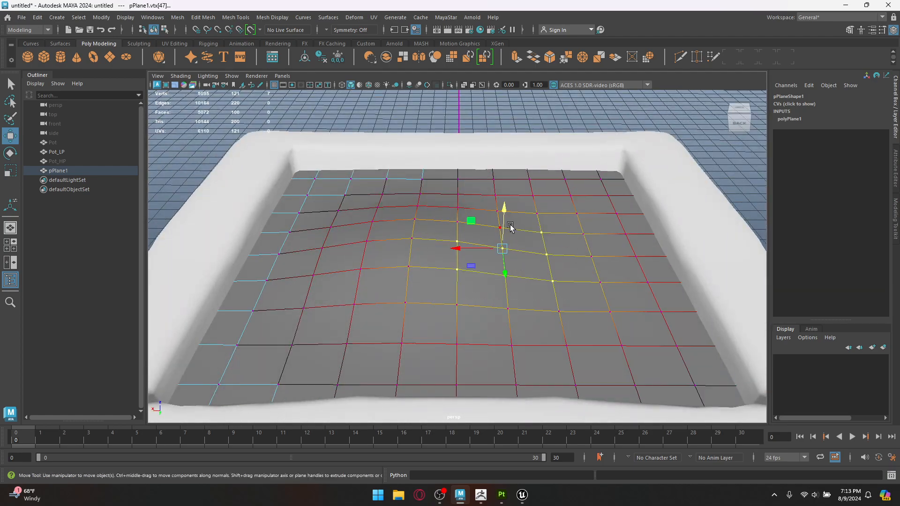
{"action": "left_click_drag", "start_coordinate": [507, 207], "coordinate": [513, 196]}
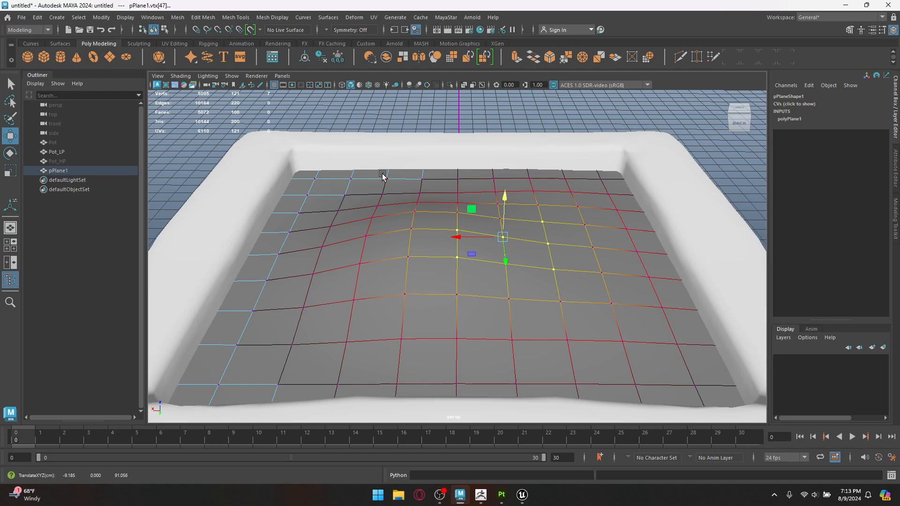
{"action": "left_click_drag", "start_coordinate": [378, 181], "coordinate": [309, 224]}
{"action": "left_click_drag", "start_coordinate": [358, 166], "coordinate": [354, 157]}
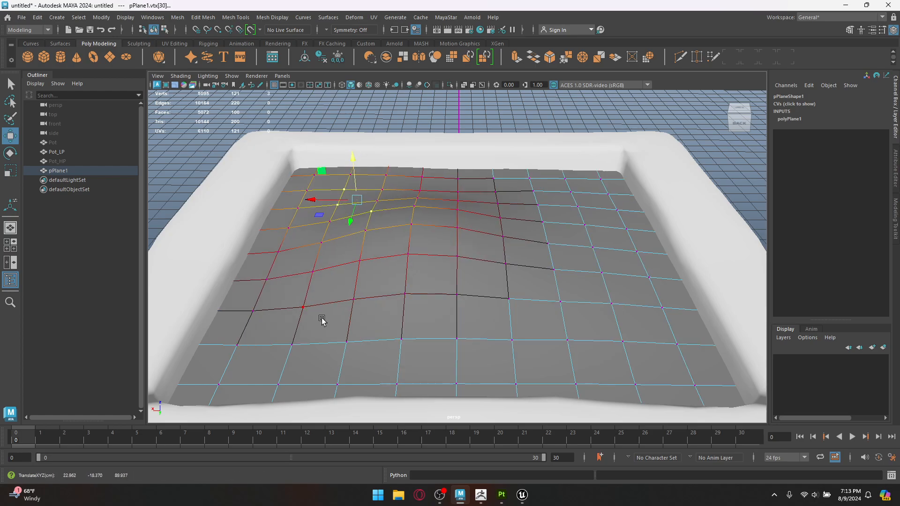
{"action": "left_click_drag", "start_coordinate": [322, 321], "coordinate": [281, 372]}
{"action": "left_click_drag", "start_coordinate": [276, 330], "coordinate": [274, 317]}
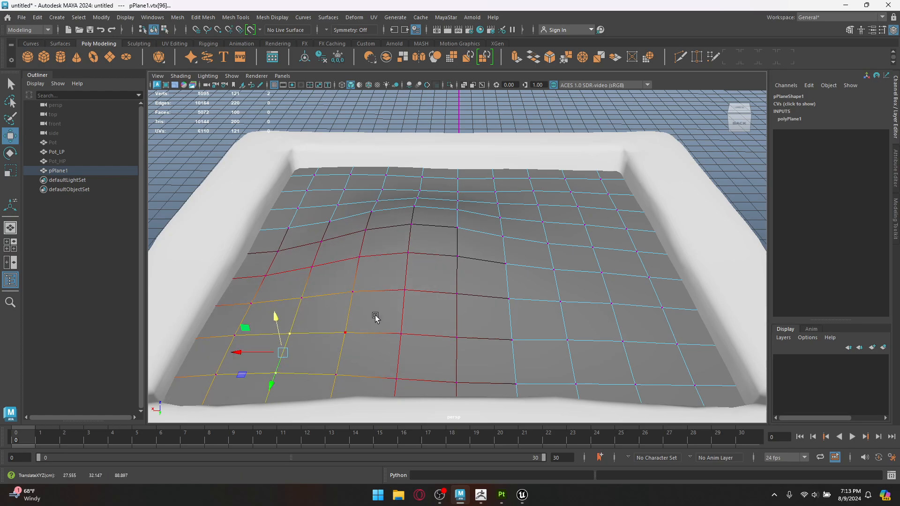
Raise further vertex groups in the plane's remaining flat areas, plus a single vertex near its edge, for small bumps
{"action": "left_click_drag", "start_coordinate": [640, 295], "coordinate": [533, 366]}
{"action": "left_click_drag", "start_coordinate": [595, 286], "coordinate": [497, 294]}
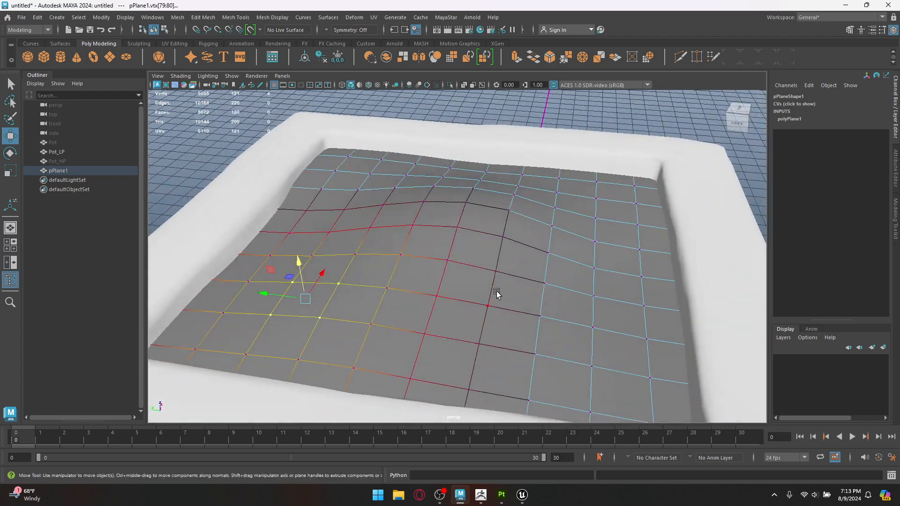
{"action": "left_click_drag", "start_coordinate": [603, 359], "coordinate": [605, 359]}
{"action": "left_click_drag", "start_coordinate": [625, 298], "coordinate": [627, 292]}
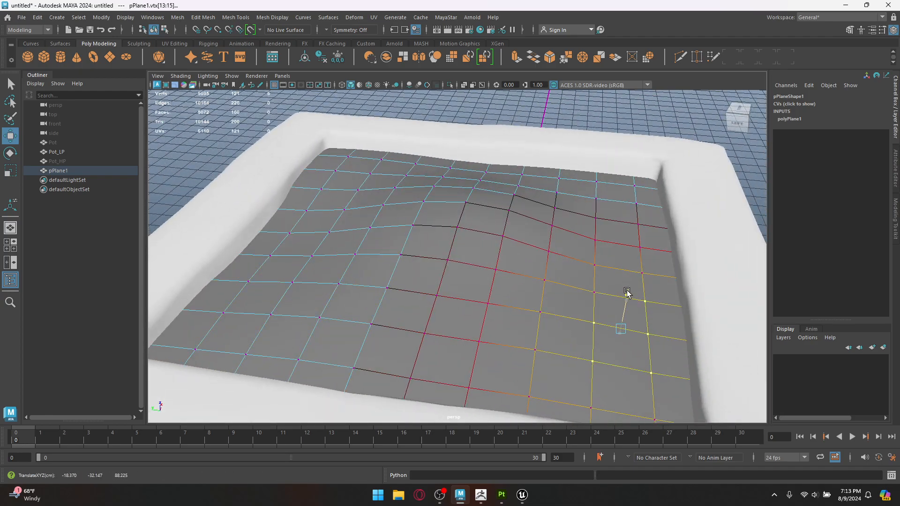
{"action": "left_click_drag", "start_coordinate": [566, 328], "coordinate": [593, 275], "text": "alt"}
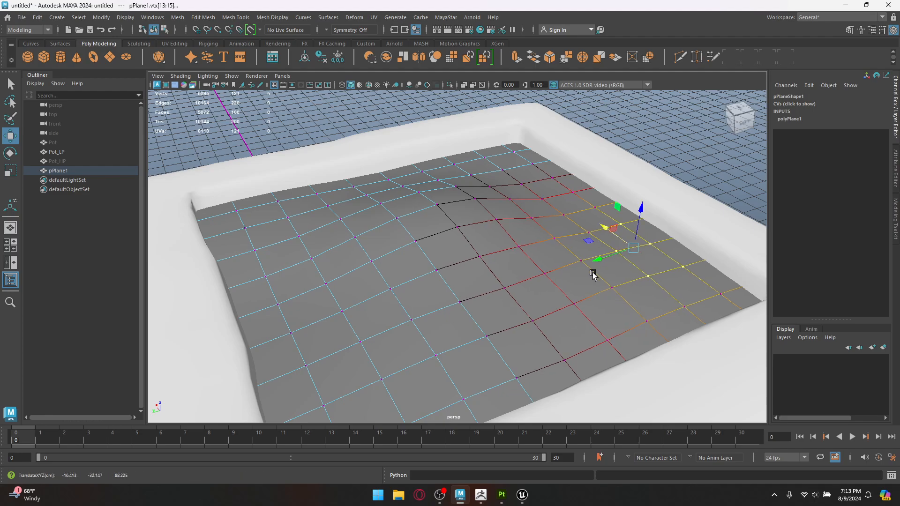
{"action": "left_click", "coordinate": [689, 213]}
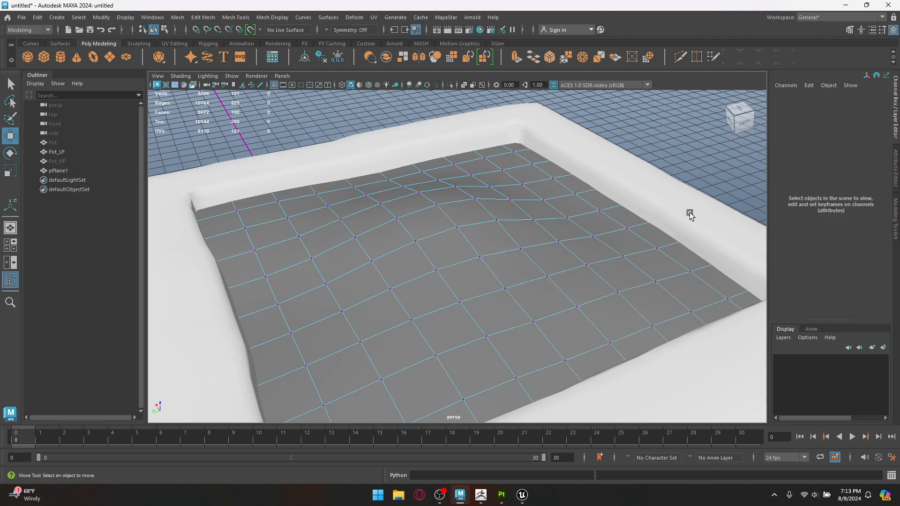
{"action": "left_click", "coordinate": [624, 255]}
{"action": "left_click_drag", "start_coordinate": [625, 242], "coordinate": [634, 220]}
Return from component editing to object mode and select the whole plane
{"action": "right_click_drag", "start_coordinate": [584, 284], "coordinate": [460, 278], "text": "alt"}
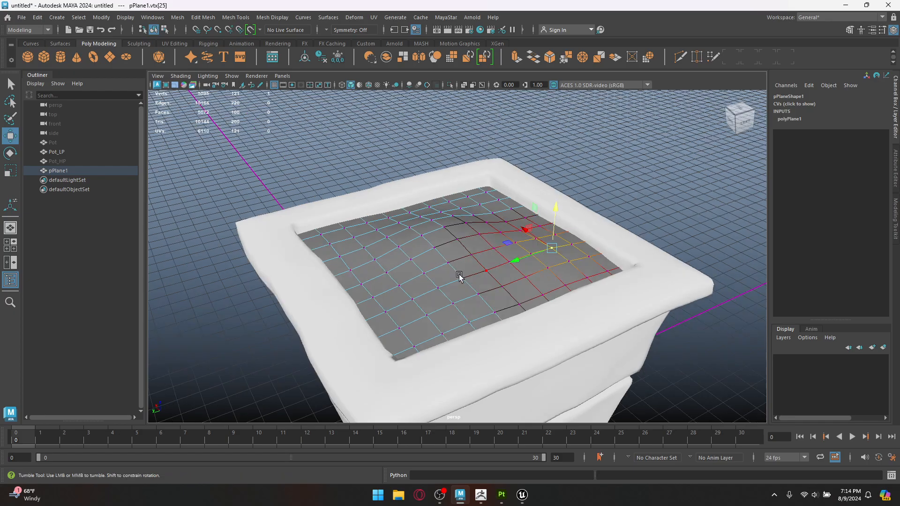
{"action": "left_click_drag", "start_coordinate": [460, 277], "coordinate": [584, 216], "text": "alt"}
{"action": "left_click", "coordinate": [576, 185]}
{"action": "left_click", "coordinate": [519, 241]}
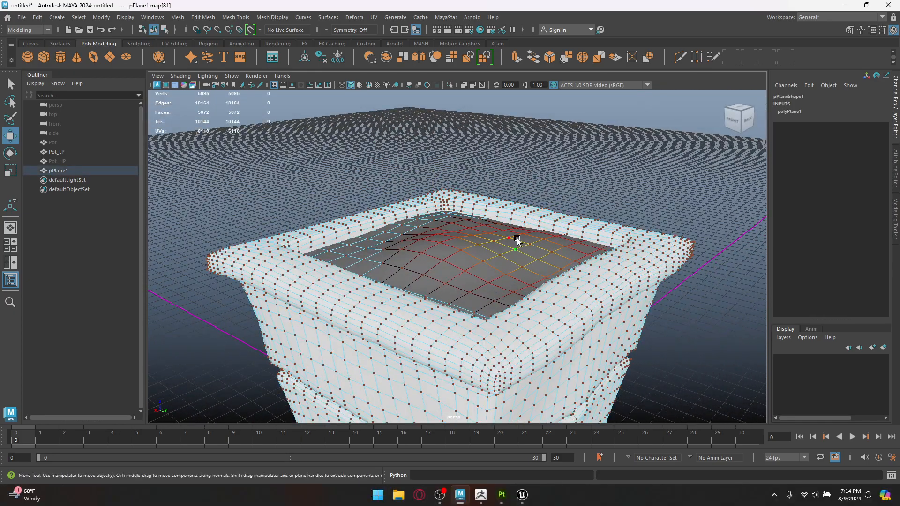
{"action": "right_click_drag", "start_coordinate": [515, 248], "coordinate": [558, 198]}
{"action": "left_click", "coordinate": [549, 199]}
{"action": "left_click", "coordinate": [533, 219]}
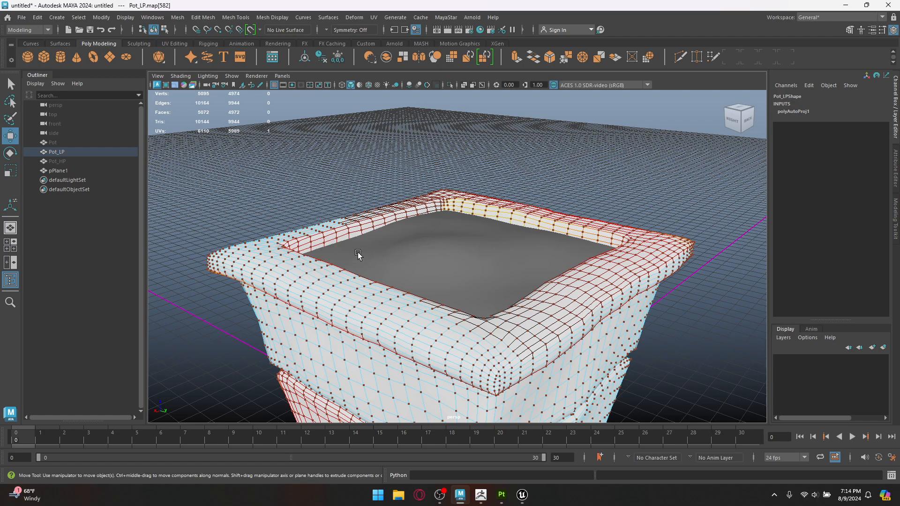
{"action": "left_click", "coordinate": [396, 253]}
{"action": "right_click_drag", "start_coordinate": [417, 255], "coordinate": [461, 202]}
{"action": "left_click", "coordinate": [418, 265]}
{"action": "left_click_drag", "start_coordinate": [419, 297], "coordinate": [428, 233], "text": "alt"}
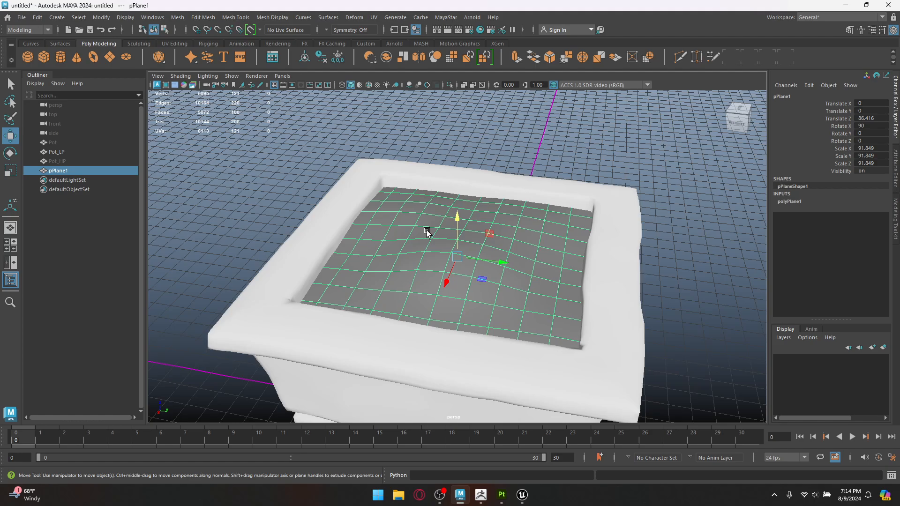
Apply an Automatic UV projection to the plane and return to the Select tool
{"action": "left_click", "coordinate": [373, 17]}
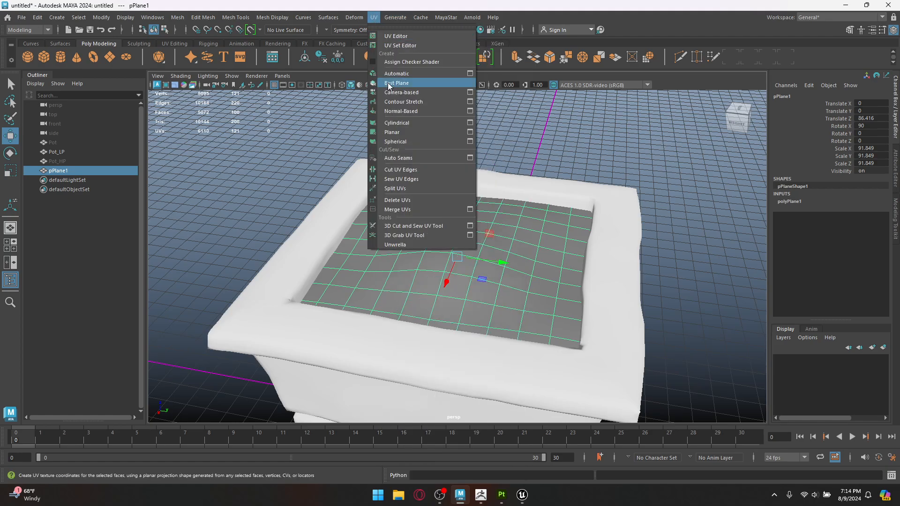
{"action": "left_click", "coordinate": [385, 78]}
{"action": "left_click", "coordinate": [602, 109]}
{"action": "right_click_drag", "start_coordinate": [466, 215], "coordinate": [512, 201]}
{"action": "key", "text": "q"}
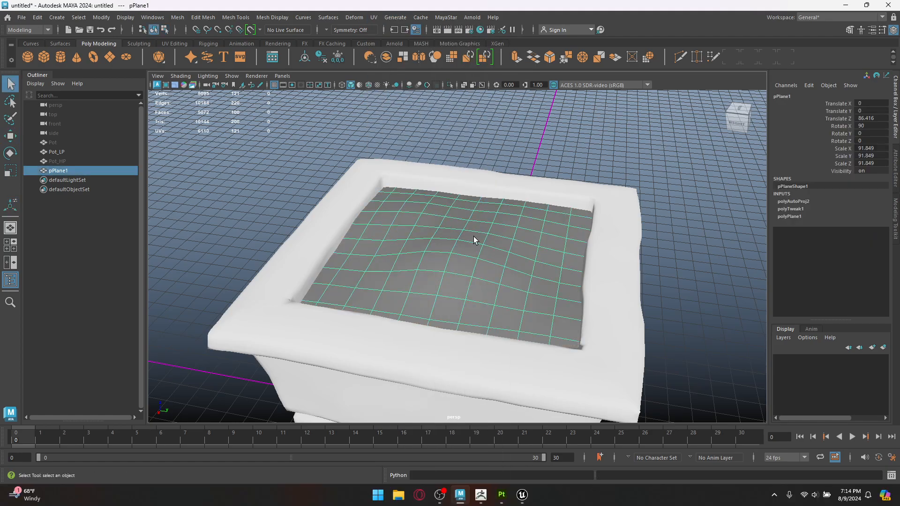
Reselect only the plane and export the selection as the FBX file Dirt_LP in the Pot folder
{"action": "left_click", "coordinate": [629, 164]}
{"action": "left_click", "coordinate": [510, 245]}
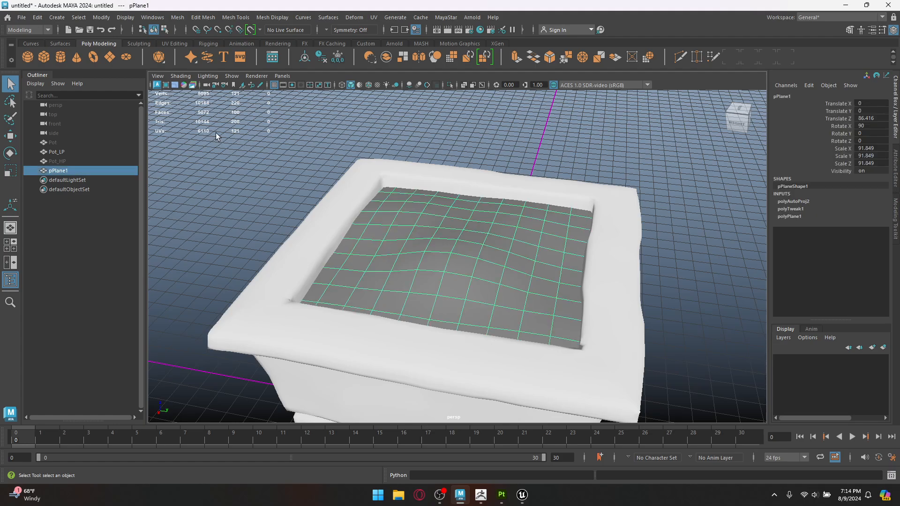
{"action": "left_click", "coordinate": [7, 17]}
{"action": "left_click", "coordinate": [16, 22]}
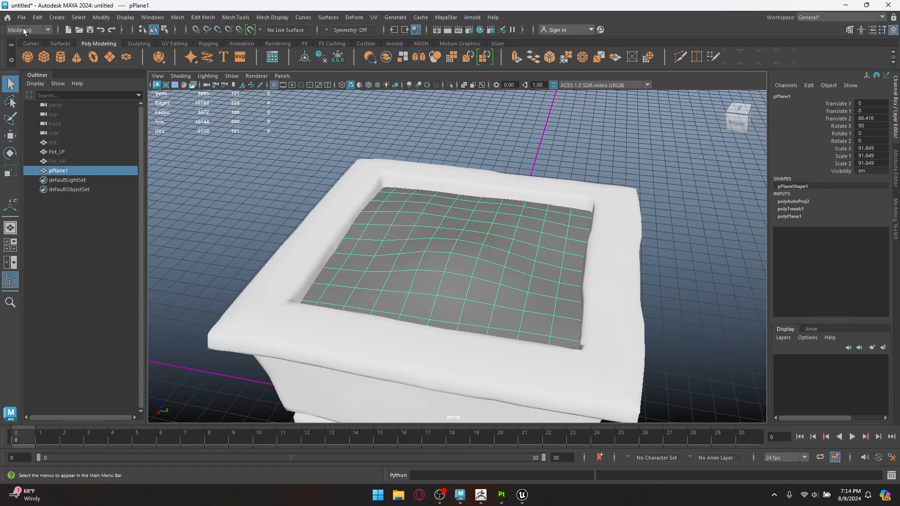
{"action": "left_click", "coordinate": [21, 17]}
{"action": "left_click", "coordinate": [43, 141]}
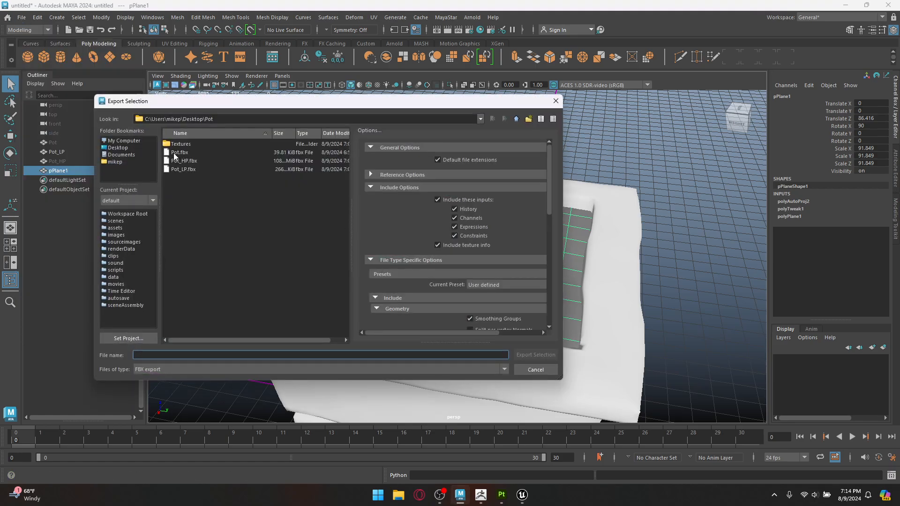
{"action": "left_click", "coordinate": [166, 355]}
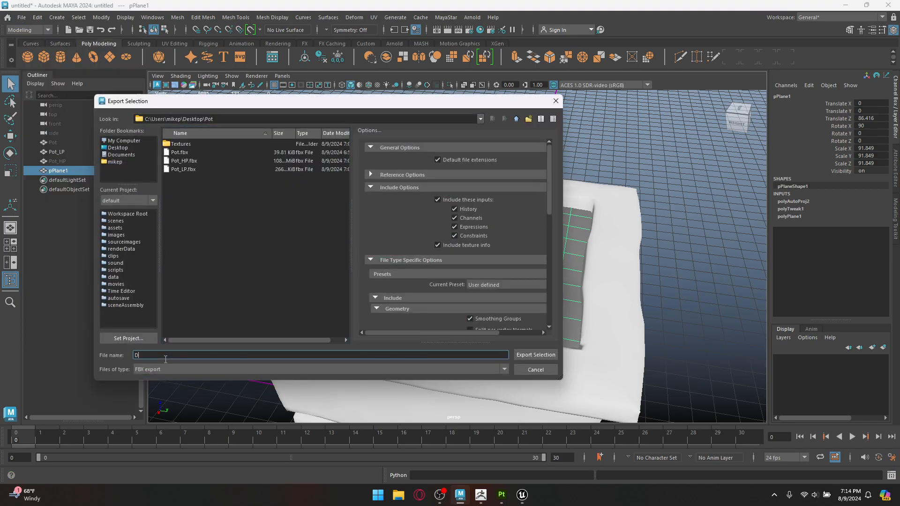
{"action": "type", "text": "Dirt_LP"}
{"action": "key", "text": "Return"}
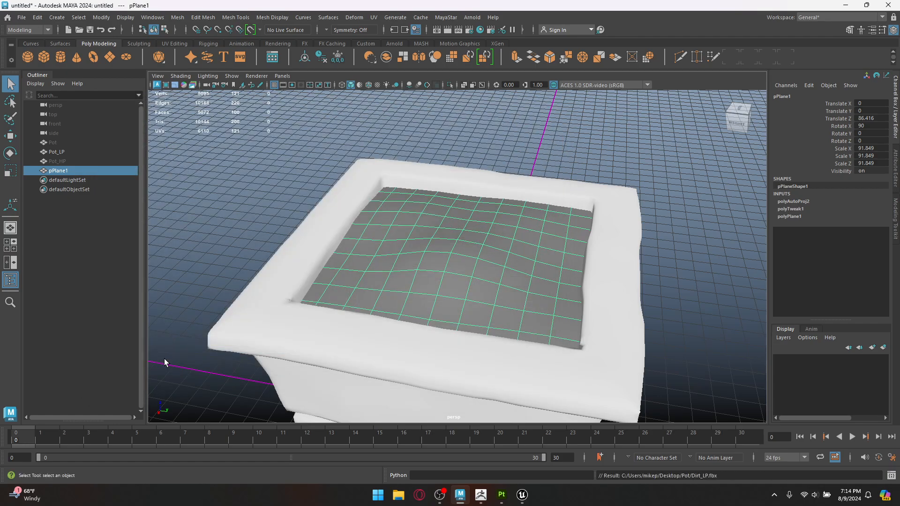
Switch to Substance 3D Painter and create a new project from Dirt_LP.fbx, discarding the changes to the open pot project
{"action": "left_click", "coordinate": [505, 497]}
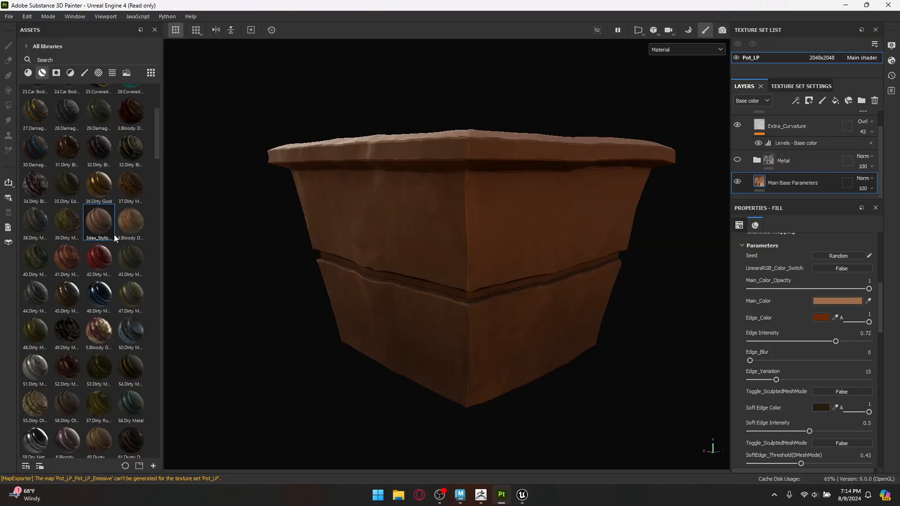
{"action": "left_click", "coordinate": [9, 18]}
{"action": "left_click", "coordinate": [21, 28]}
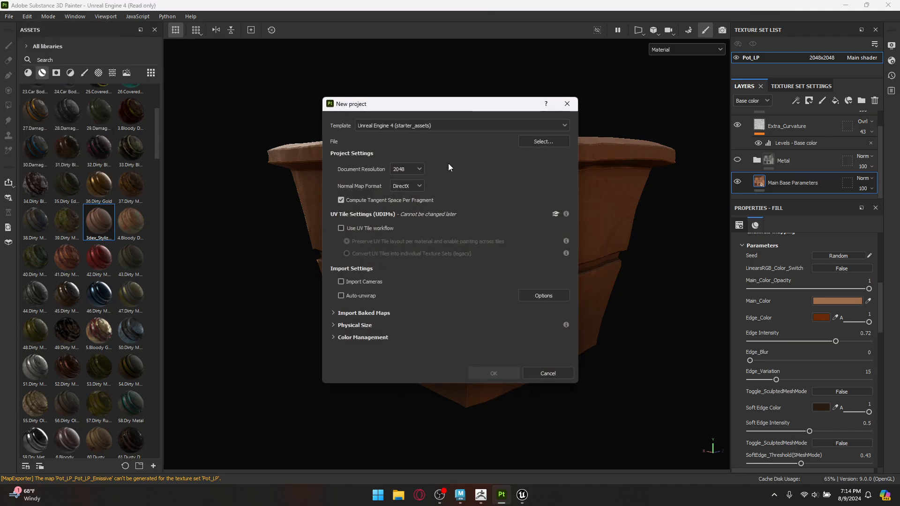
{"action": "left_click", "coordinate": [528, 142]}
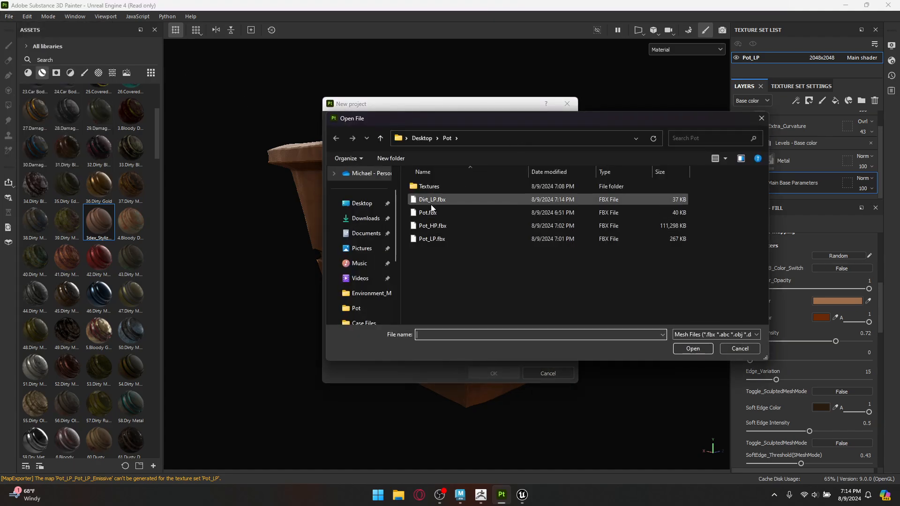
{"action": "double_click", "coordinate": [431, 204]}
{"action": "left_click", "coordinate": [485, 375]}
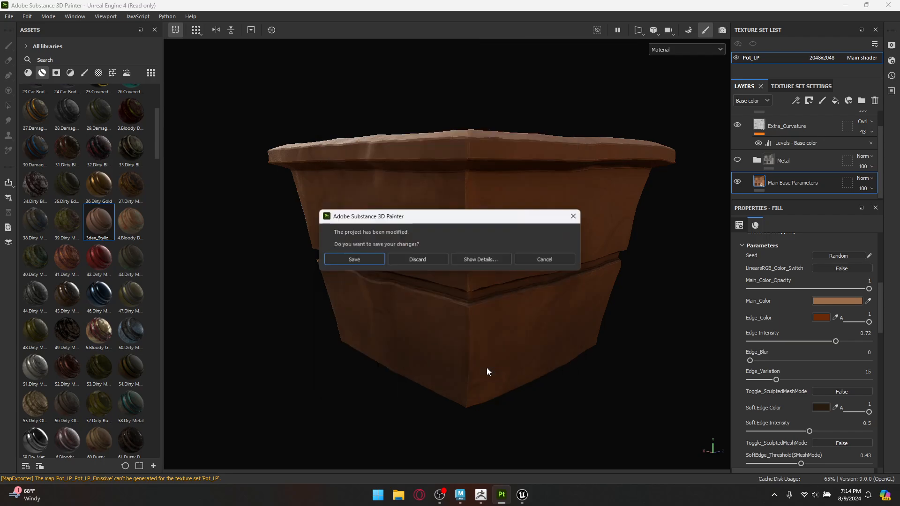
{"action": "left_click", "coordinate": [407, 257]}
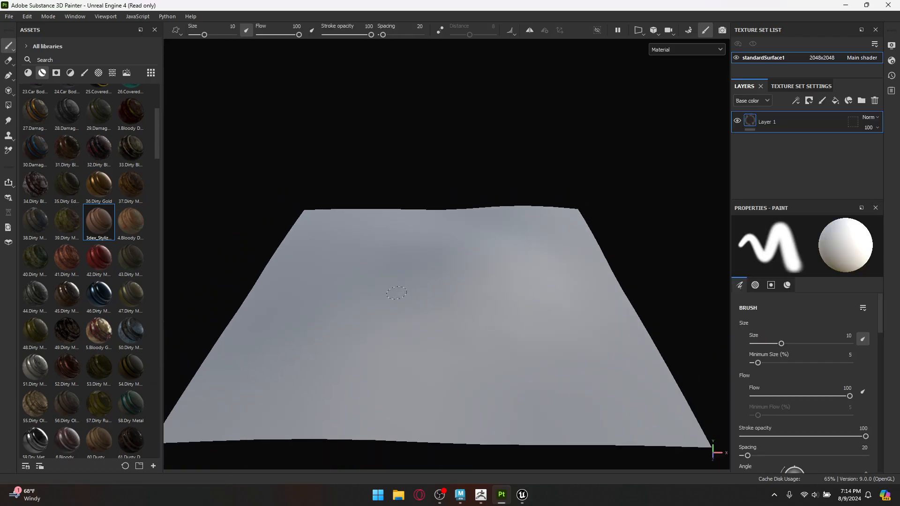
Search the material assets for "dirt" and apply the Dirt smart material to the plane
{"action": "scroll", "coordinate": [374, 299], "scroll_direction": "up", "scroll_amount": 3}
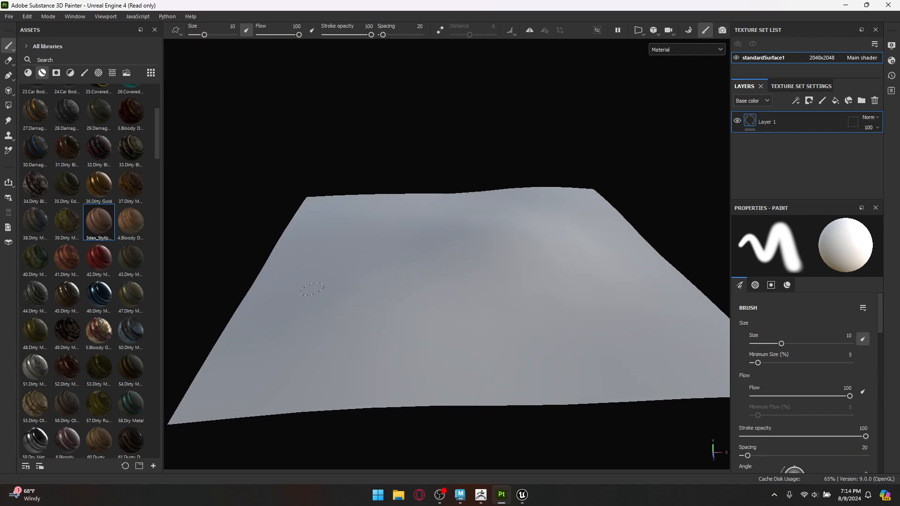
{"action": "scroll", "coordinate": [104, 375], "scroll_direction": "down", "scroll_amount": 12}
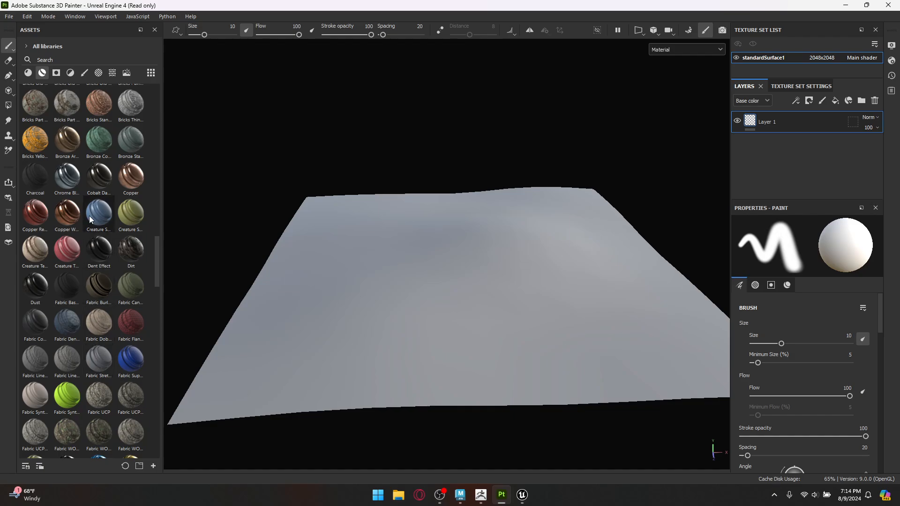
{"action": "scroll", "coordinate": [86, 269], "scroll_direction": "down", "scroll_amount": 10}
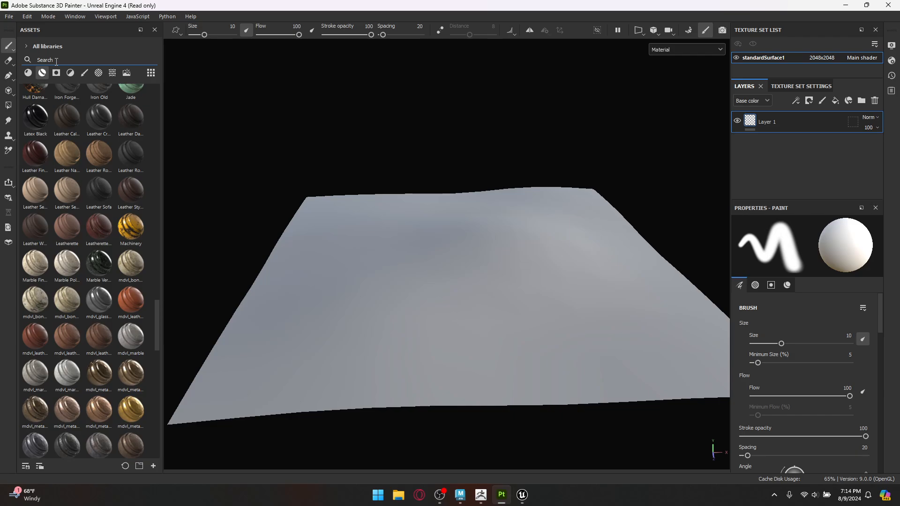
{"action": "type", "text": "dirt"}
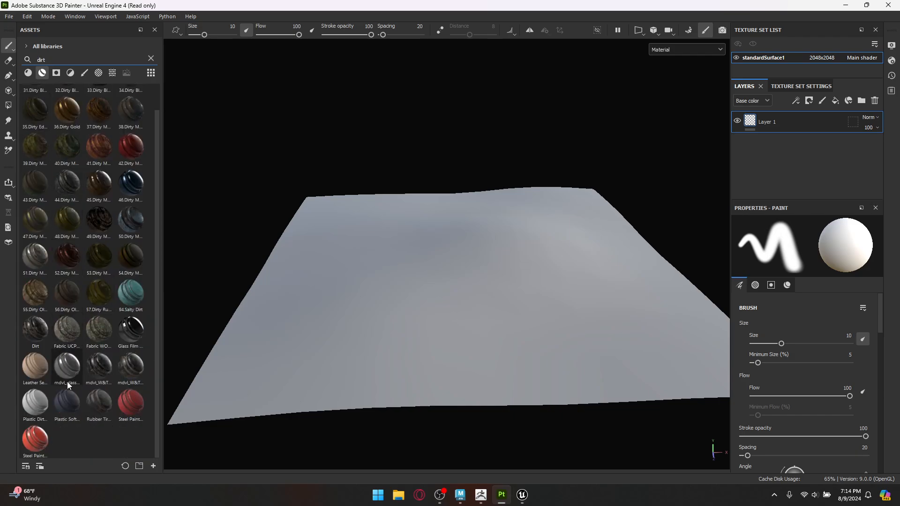
{"action": "left_click_drag", "start_coordinate": [34, 334], "coordinate": [100, 337]}
{"action": "left_click_drag", "start_coordinate": [354, 316], "coordinate": [355, 321]}
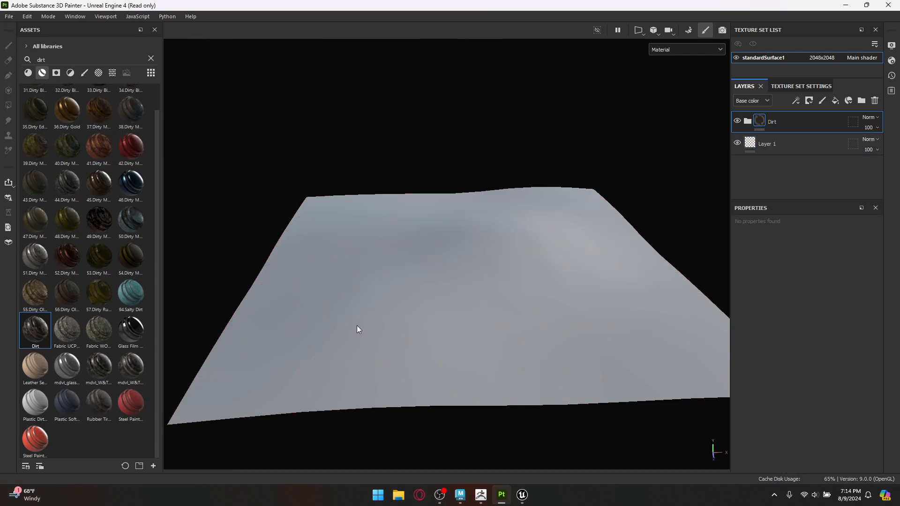
Bake the plane's mesh maps at an output size of 1024 and return to painting mode
{"action": "left_click", "coordinate": [778, 88]}
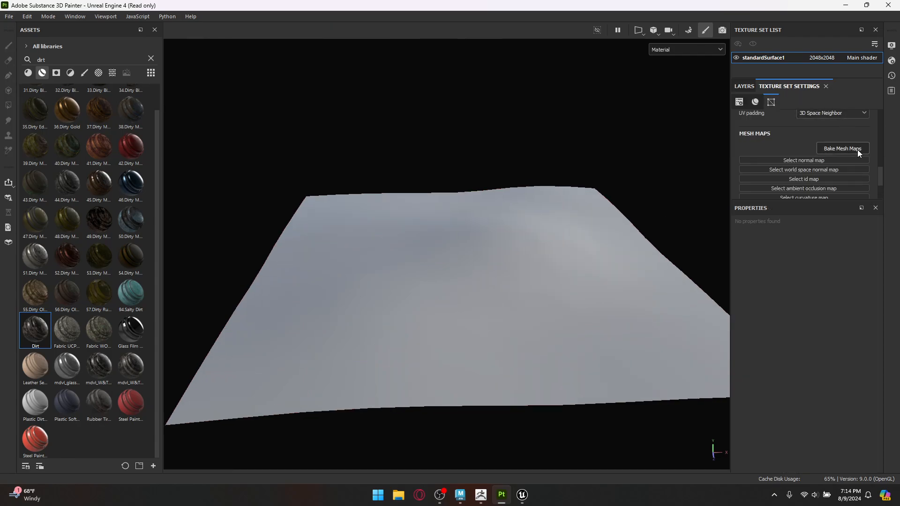
{"action": "left_click", "coordinate": [854, 149]}
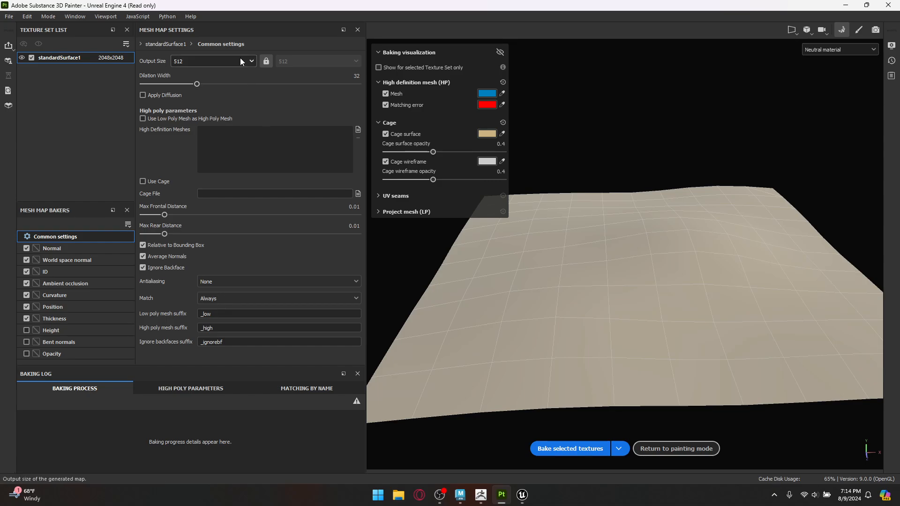
{"action": "left_click", "coordinate": [240, 61]}
{"action": "left_click", "coordinate": [182, 110]}
{"action": "left_click", "coordinate": [575, 448]}
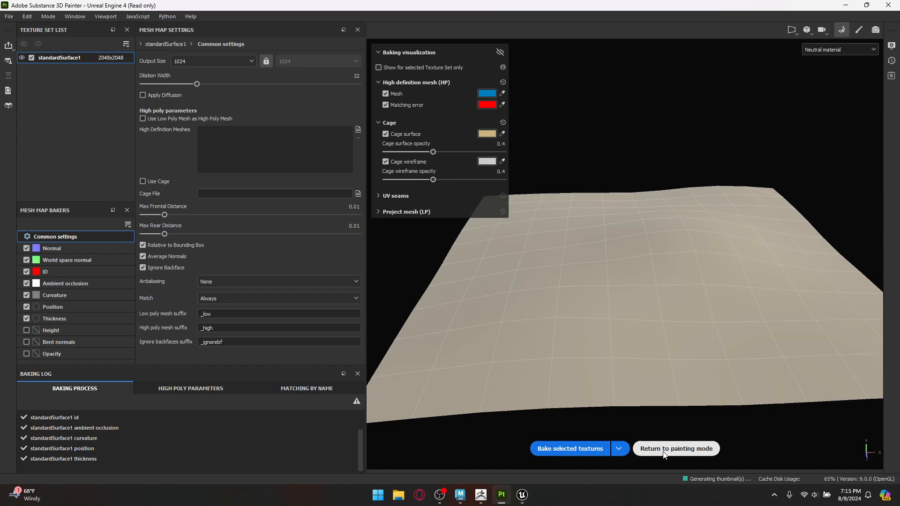
{"action": "left_click", "coordinate": [664, 449]}
Delete the empty Layer 1 and add a fill layer beneath the Dirt layer
{"action": "left_click_drag", "start_coordinate": [590, 357], "coordinate": [556, 323], "text": "alt"}
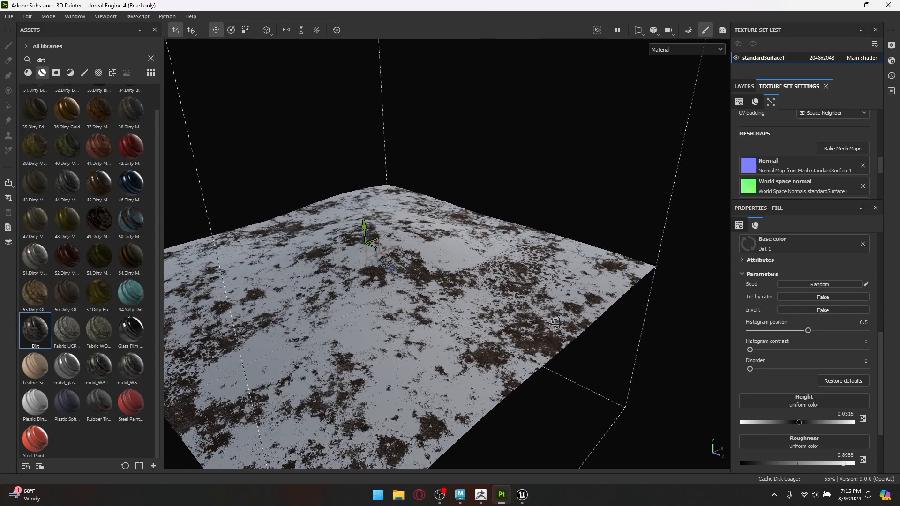
{"action": "middle_click_drag", "start_coordinate": [473, 337], "coordinate": [604, 295], "text": "alt"}
{"action": "left_click_drag", "start_coordinate": [473, 322], "coordinate": [554, 347], "text": "alt"}
{"action": "right_click_drag", "start_coordinate": [554, 347], "coordinate": [415, 349], "text": "alt"}
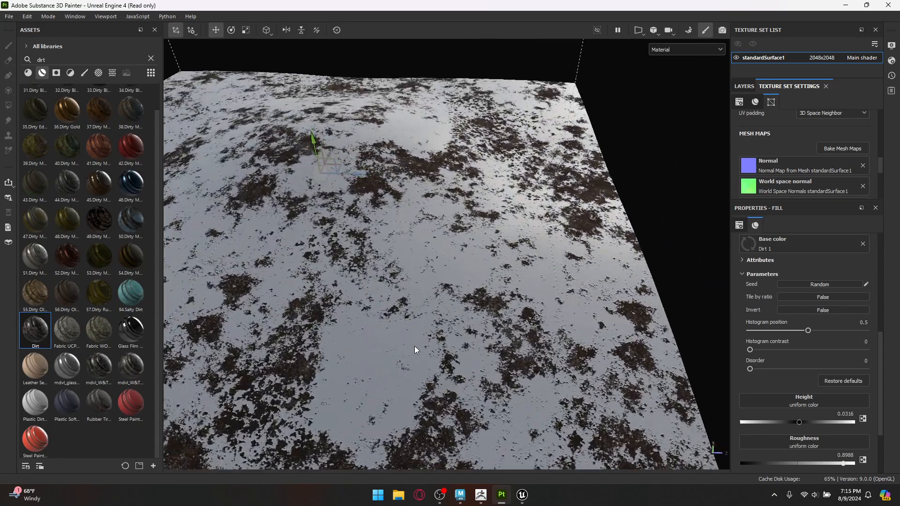
{"action": "scroll", "coordinate": [415, 349], "scroll_direction": "down", "scroll_amount": 3}
{"action": "left_click_drag", "start_coordinate": [420, 350], "coordinate": [370, 310], "text": "alt"}
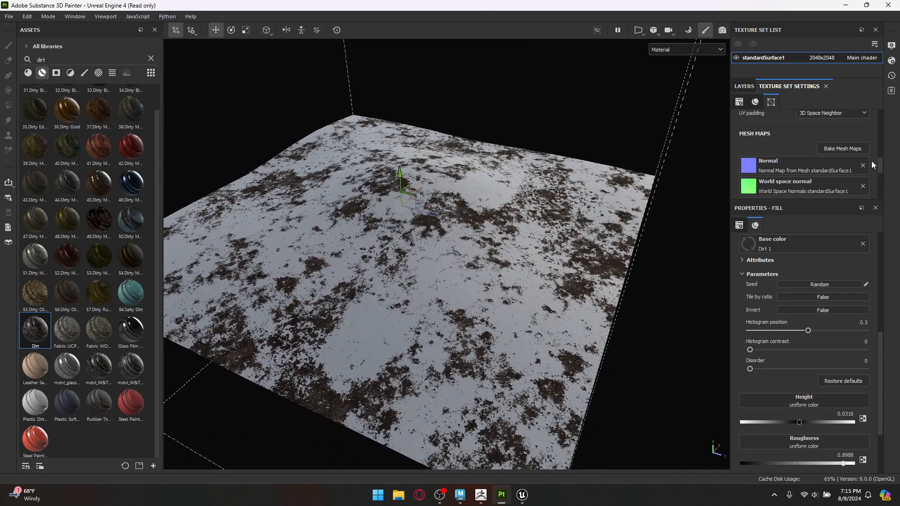
{"action": "left_click", "coordinate": [745, 86]}
{"action": "left_click", "coordinate": [776, 151]}
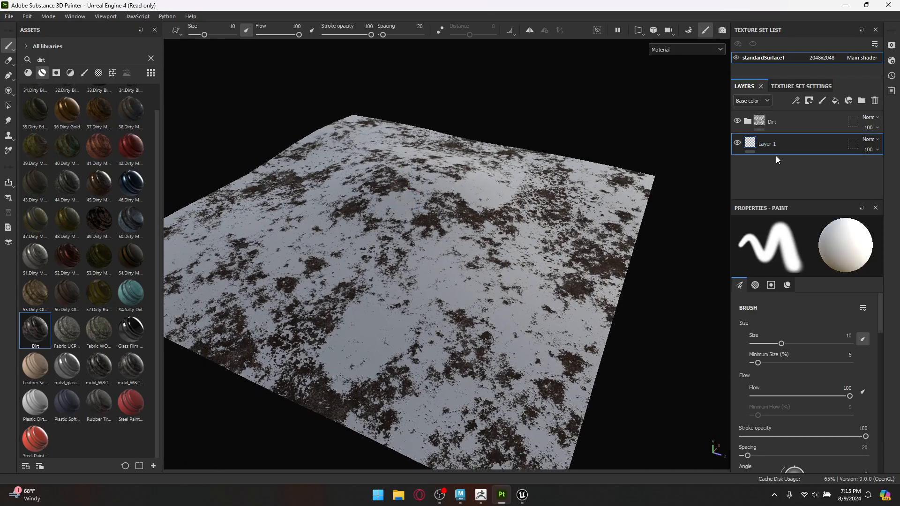
{"action": "left_click", "coordinate": [875, 100]}
{"action": "left_click", "coordinate": [833, 100]}
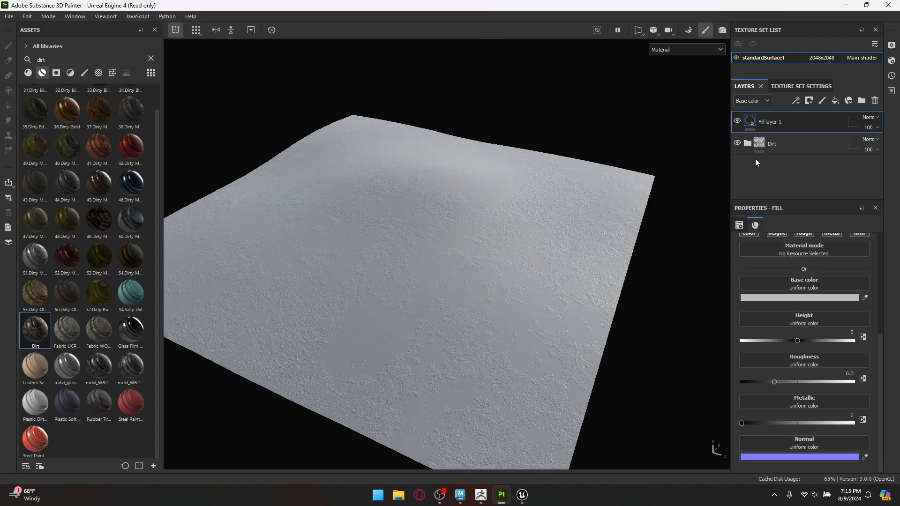
{"action": "left_click_drag", "start_coordinate": [762, 126], "coordinate": [765, 174]}
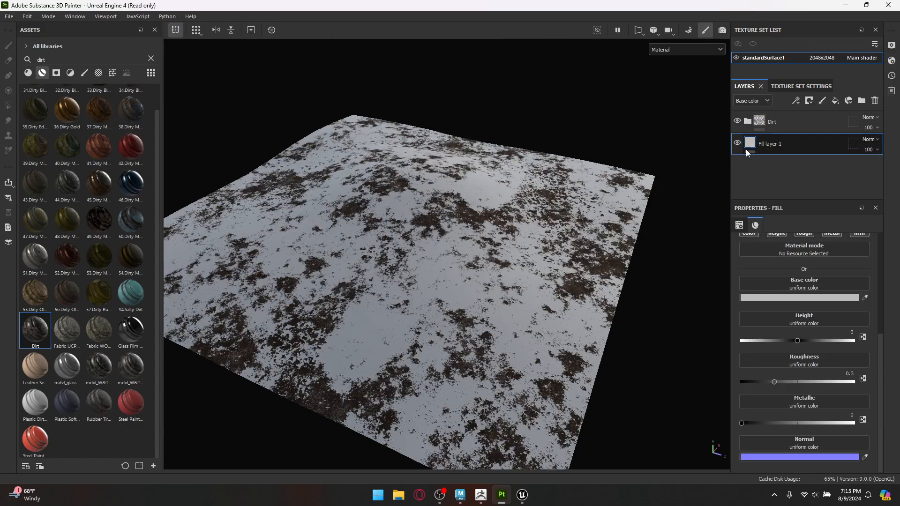
Set the fill layer's base color to dark brown 483B15 and its roughness to about 0.39
{"action": "left_click", "coordinate": [791, 298]}
{"action": "left_click_drag", "start_coordinate": [772, 417], "coordinate": [738, 398]}
{"action": "left_click", "coordinate": [775, 406]}
{"action": "left_click", "coordinate": [818, 426]}
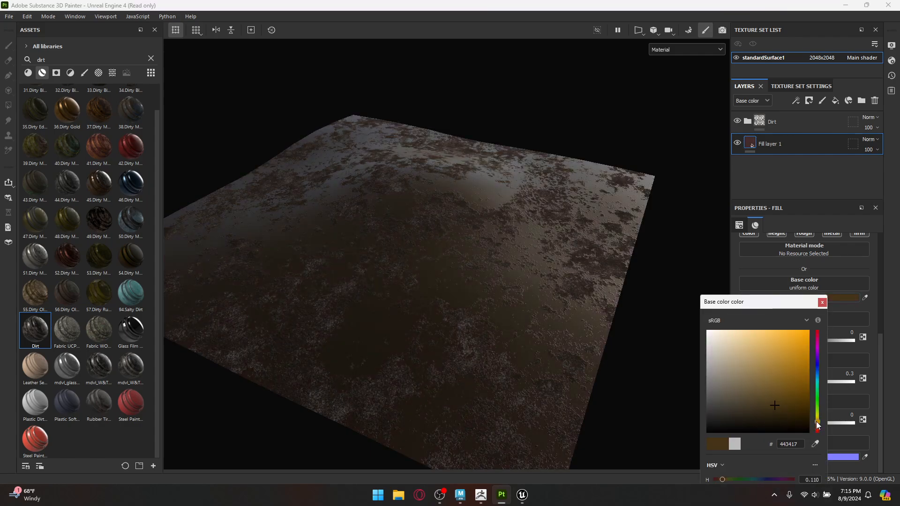
{"action": "left_click", "coordinate": [817, 420]}
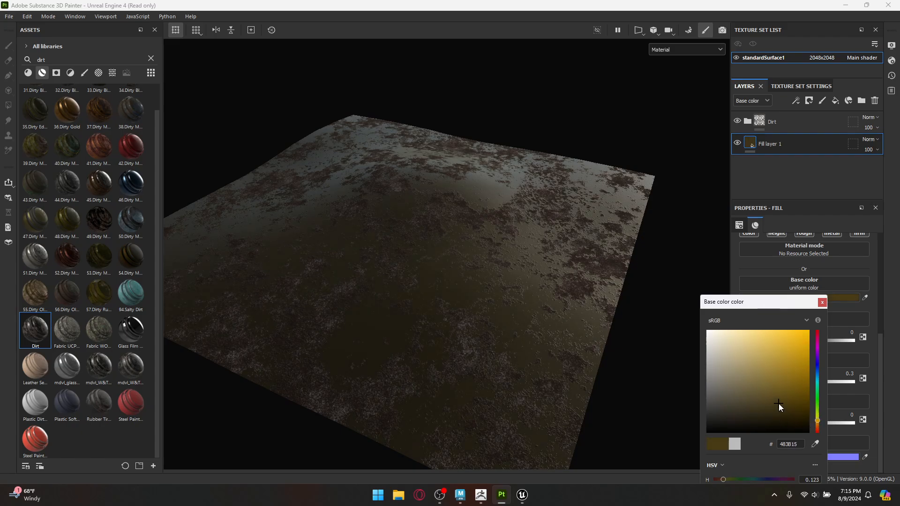
{"action": "scroll", "coordinate": [609, 345], "scroll_direction": "down", "scroll_amount": 4}
{"action": "left_click_drag", "start_coordinate": [498, 311], "coordinate": [604, 300], "text": "alt"}
{"action": "left_click", "coordinate": [822, 303]}
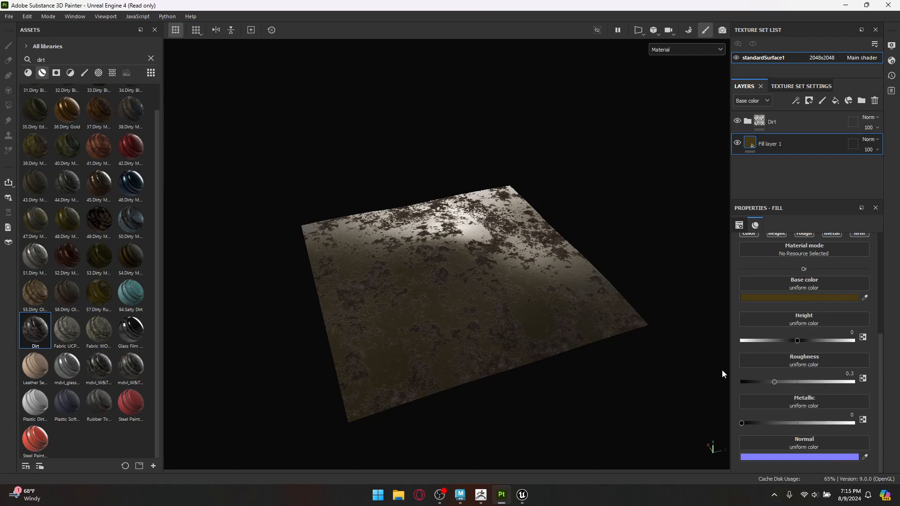
{"action": "mouse_move", "coordinate": [776, 381]}
{"action": "left_mouse_down"}
{"action": "mouse_move", "coordinate": [767, 381]}
{"action": "mouse_move", "coordinate": [785, 381]}
{"action": "left_mouse_up"}
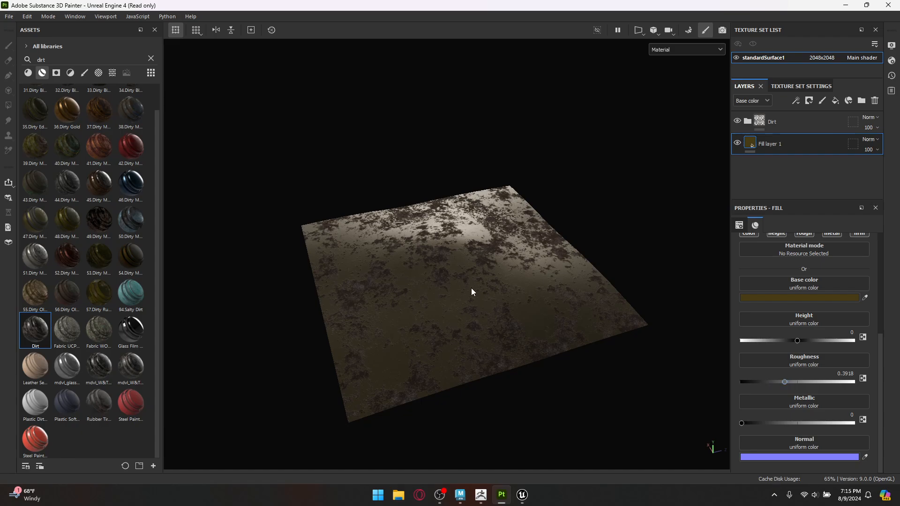
{"action": "mouse_move", "coordinate": [472, 289]}
{"action": "left_mouse_down", "text": "alt"}
{"action": "mouse_move", "coordinate": [491, 310]}
{"action": "mouse_move", "coordinate": [382, 281]}
{"action": "mouse_move", "coordinate": [494, 301]}
{"action": "mouse_move", "coordinate": [400, 292]}
{"action": "left_mouse_up", "text": "alt"}
Start a texture export and browse to the Desktop's Pot folder for the output directory
{"action": "left_click", "coordinate": [6, 18]}
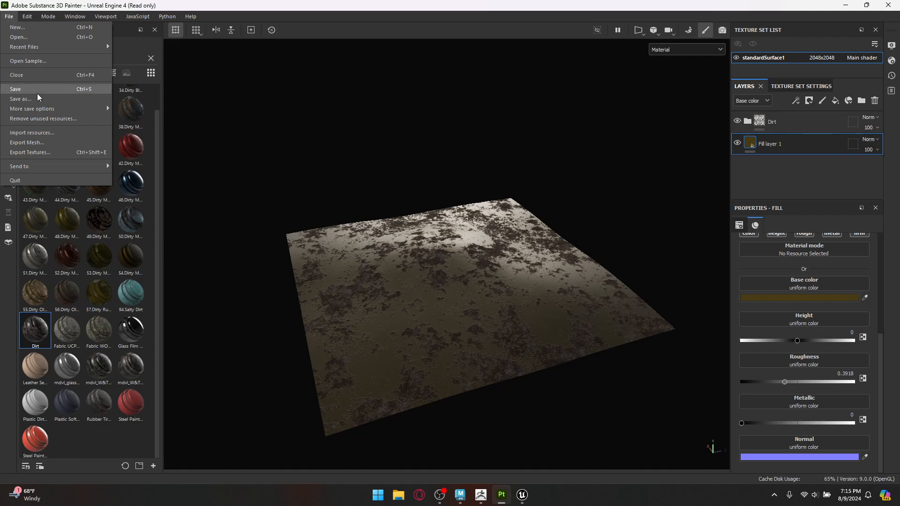
{"action": "left_click", "coordinate": [33, 152]}
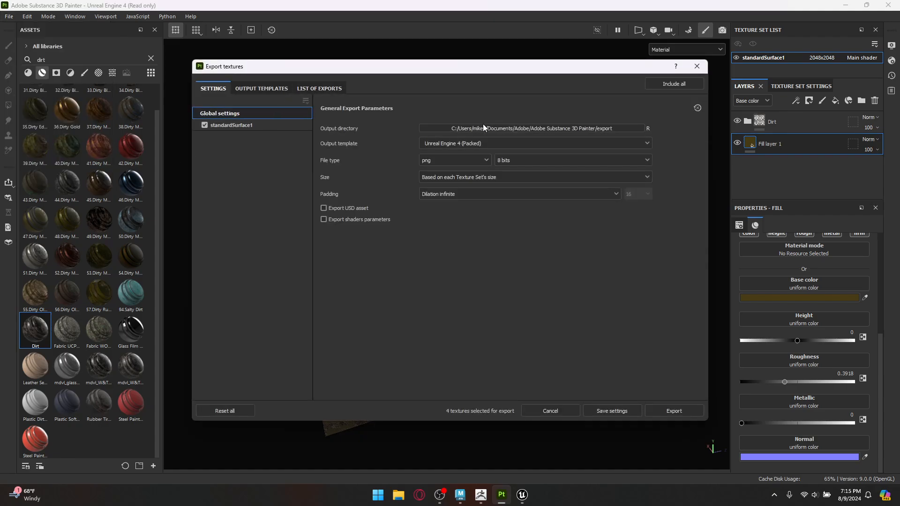
{"action": "left_click", "coordinate": [484, 126]}
{"action": "right_click", "coordinate": [358, 191]}
{"action": "left_click", "coordinate": [232, 166]}
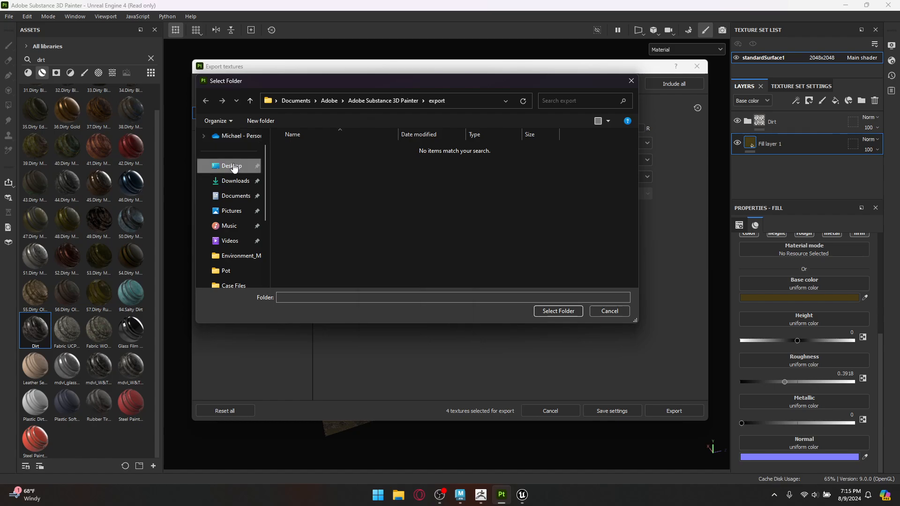
{"action": "double_click", "coordinate": [302, 157]}
Export the textures into a new Dirt_Textures folder inside the Pot folder, using the Unreal Engine 4 (Packed) template
{"action": "right_click", "coordinate": [360, 219]}
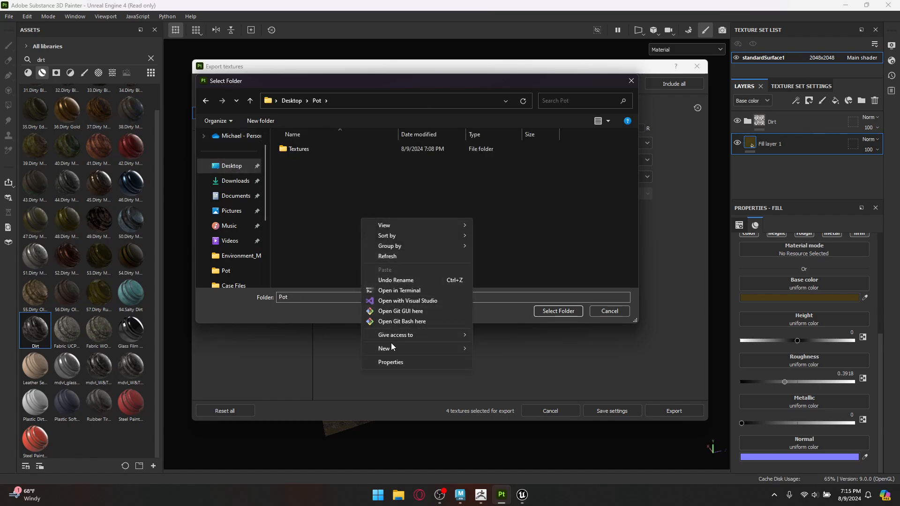
{"action": "mouse_move", "coordinate": [391, 346]}
{"action": "left_click", "coordinate": [493, 349]}
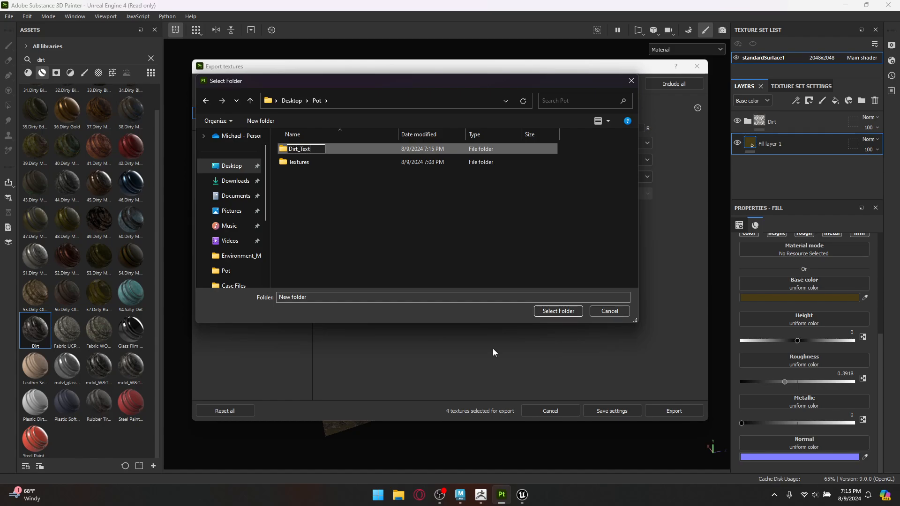
{"action": "type", "text": "Dirt_Textures"}
{"action": "key", "text": "Return"}
{"action": "key", "text": "Return"}
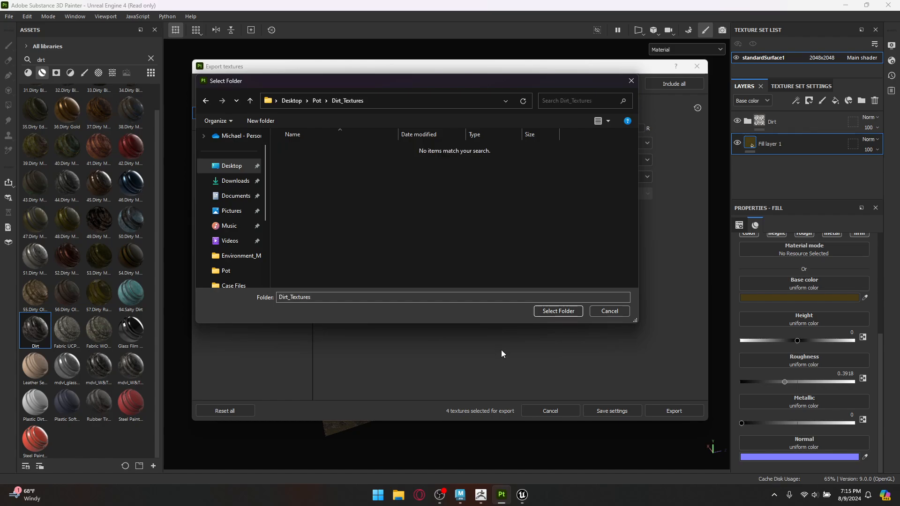
{"action": "left_click", "coordinate": [547, 310]}
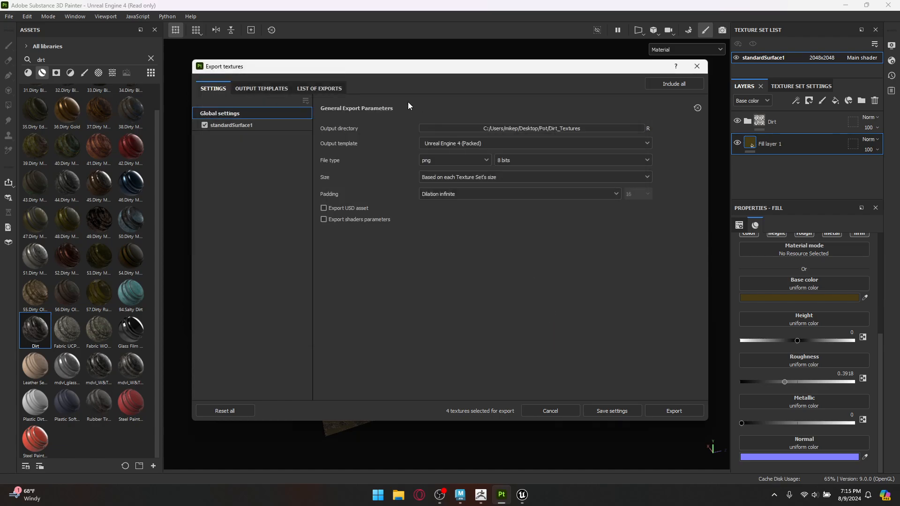
{"action": "left_click", "coordinate": [662, 408]}
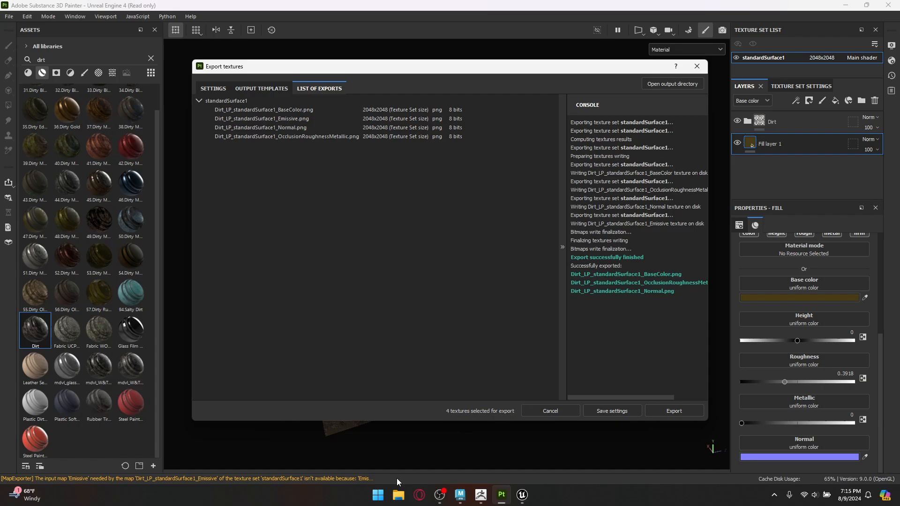
Switch to Unreal Engine and import Dirt_LP.fbx into the Pot content folder with the current import options
{"action": "left_click", "coordinate": [522, 495]}
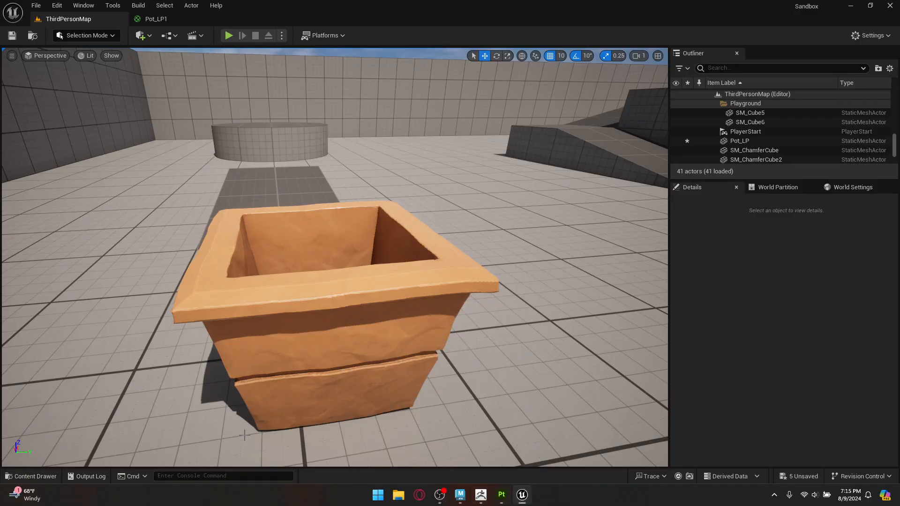
{"action": "left_click", "coordinate": [32, 476]}
{"action": "right_click", "coordinate": [417, 376]}
{"action": "left_click", "coordinate": [456, 135]}
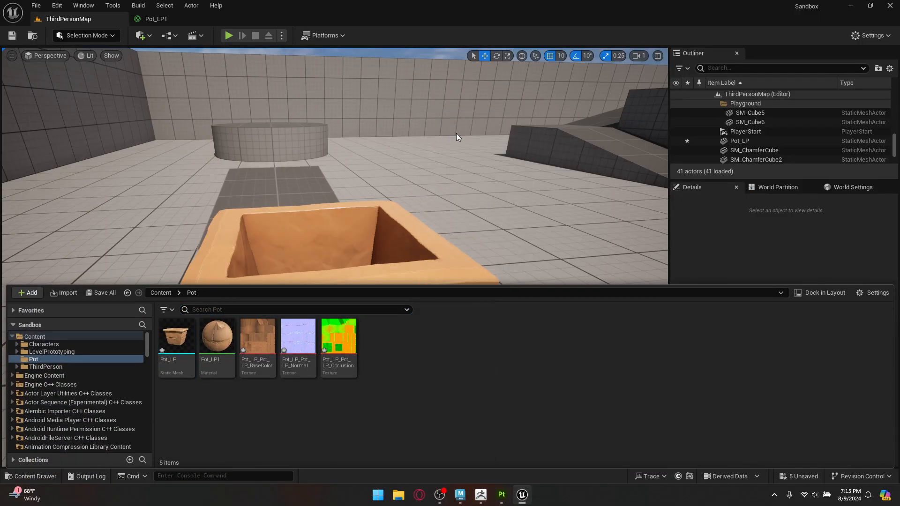
{"action": "left_click", "coordinate": [124, 27]}
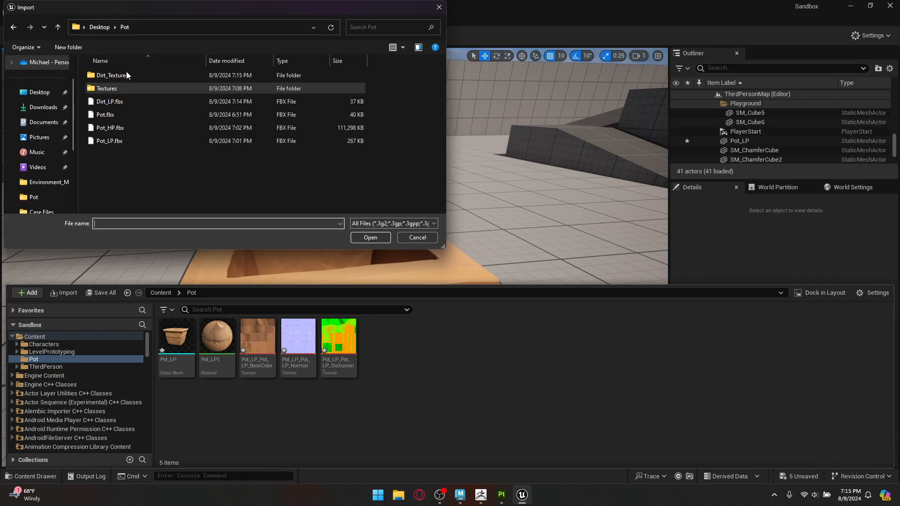
{"action": "double_click", "coordinate": [104, 101]}
{"action": "left_click", "coordinate": [420, 423]}
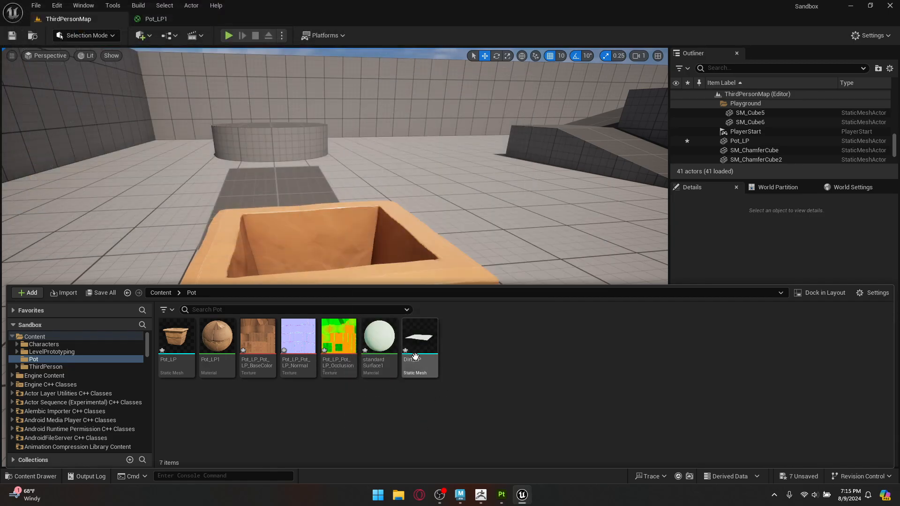
Place the Dirt_LP static mesh in the level at the pot
{"action": "left_click_drag", "start_coordinate": [415, 357], "coordinate": [322, 362]}
{"action": "scroll", "coordinate": [294, 280], "scroll_direction": "down", "scroll_amount": 5}
{"action": "scroll", "coordinate": [285, 276], "scroll_direction": "up", "scroll_amount": 3}
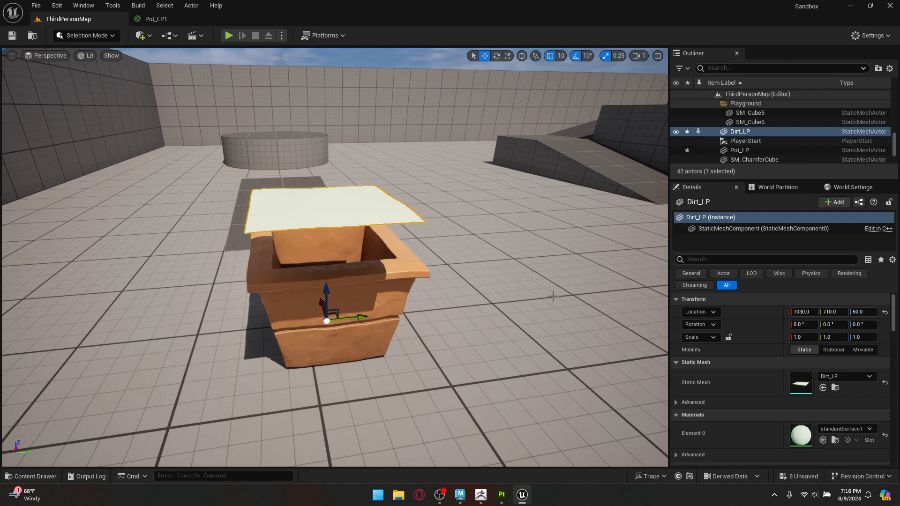
Copy the Pot_LP actor's location and paste it onto the Dirt_LP actor
{"action": "left_click", "coordinate": [397, 327]}
{"action": "left_click", "coordinate": [269, 346]}
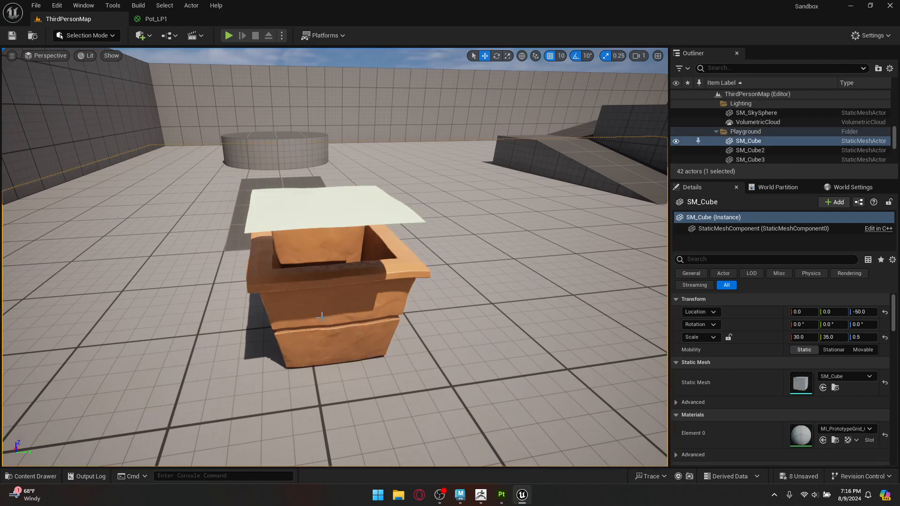
{"action": "left_click", "coordinate": [322, 315]}
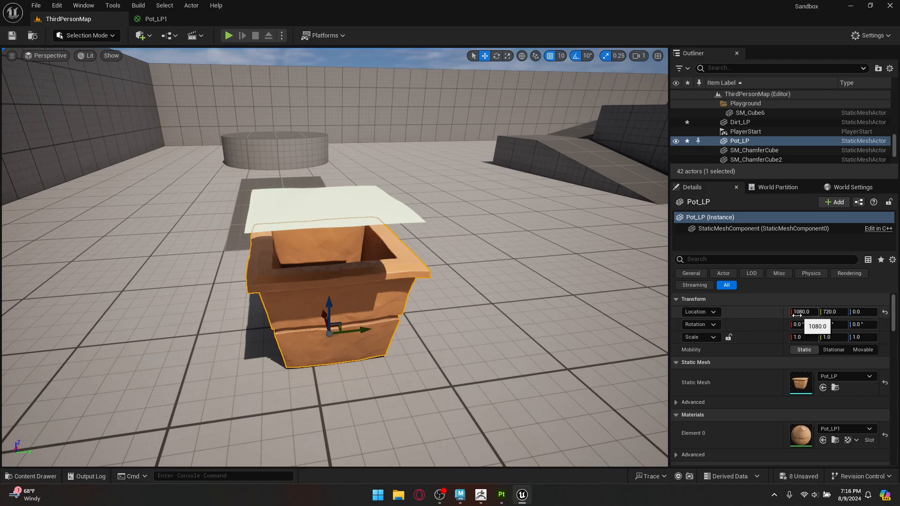
{"action": "right_click", "coordinate": [738, 311]}
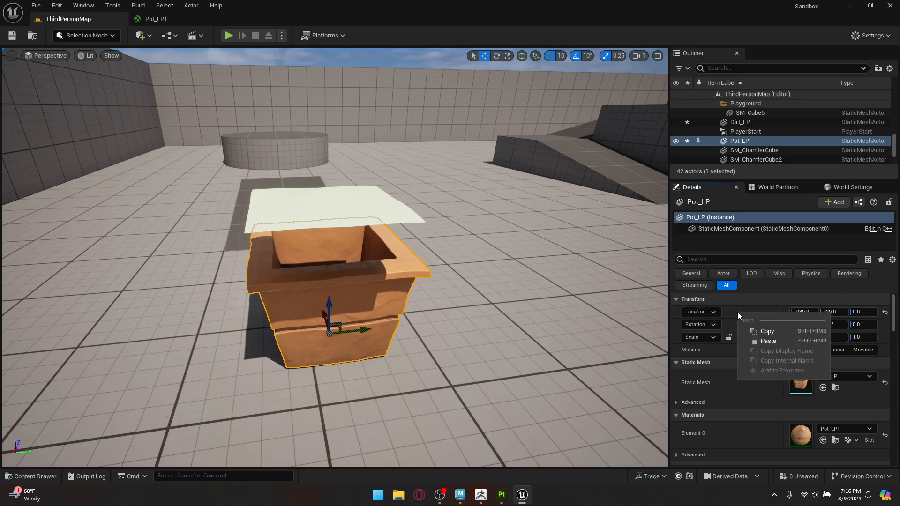
{"action": "left_click", "coordinate": [758, 330]}
{"action": "left_click", "coordinate": [742, 122]}
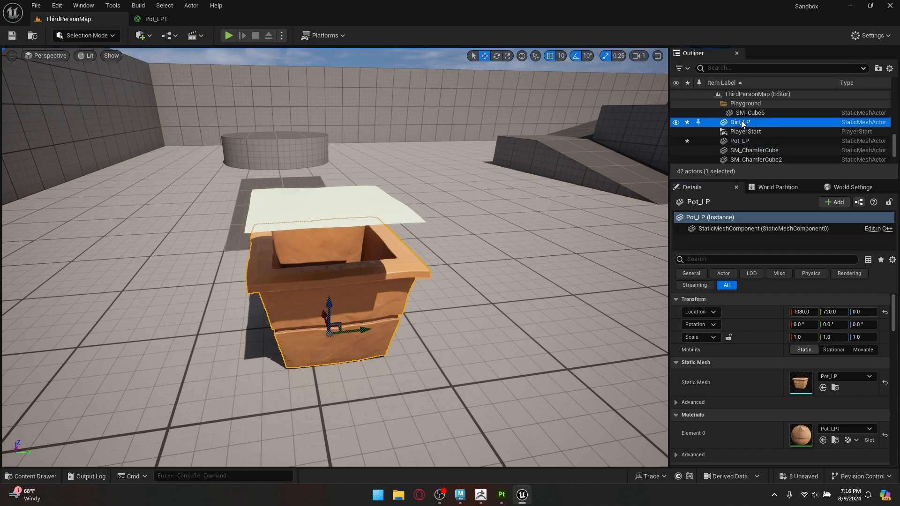
{"action": "right_click", "coordinate": [760, 310]}
{"action": "left_click", "coordinate": [784, 342]}
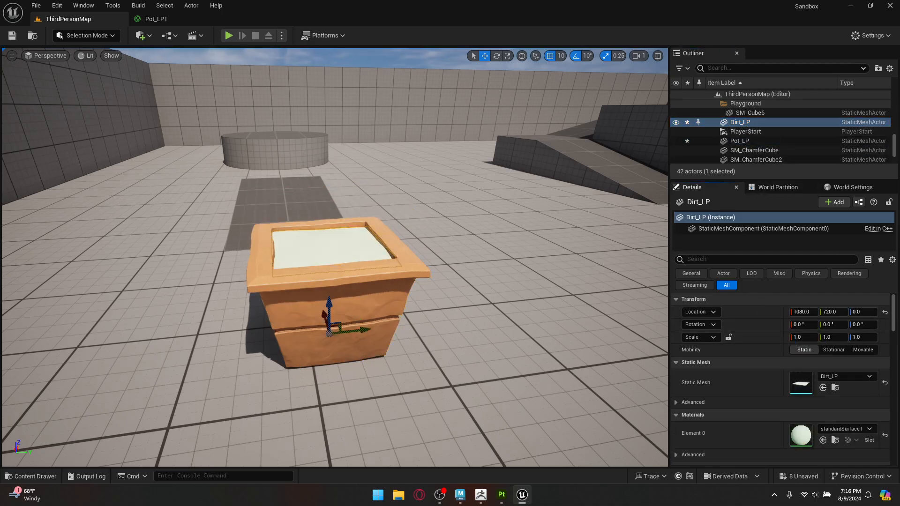
Open the standardSurface1 material used by the Dirt_LP actor and delete its default colour parameter node
{"action": "left_click", "coordinate": [322, 300]}
{"action": "key", "text": "a"}
{"action": "right_click_drag", "start_coordinate": [316, 279], "coordinate": [445, 281]}
{"action": "key", "text": "w"}
{"action": "key", "text": "s"}
{"action": "scroll", "coordinate": [769, 132], "scroll_direction": "down", "scroll_amount": 3}
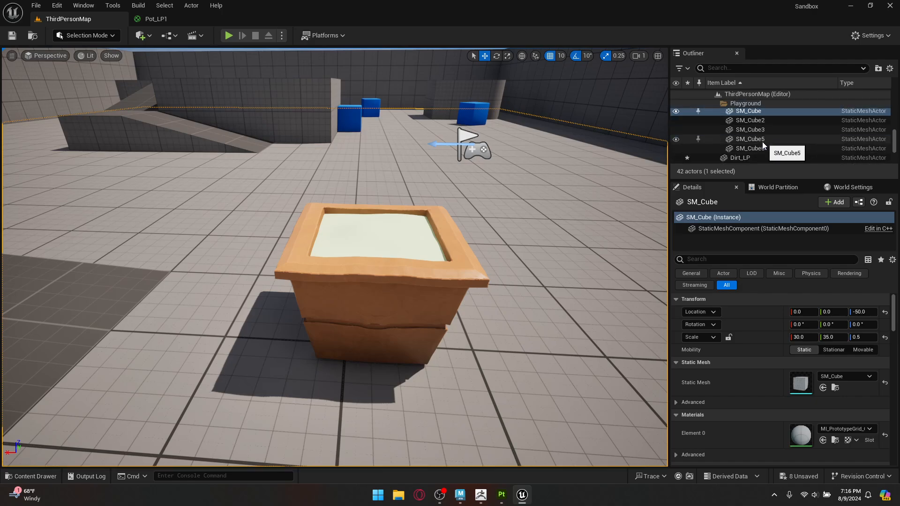
{"action": "left_click", "coordinate": [750, 158]}
{"action": "left_click", "coordinate": [835, 441]}
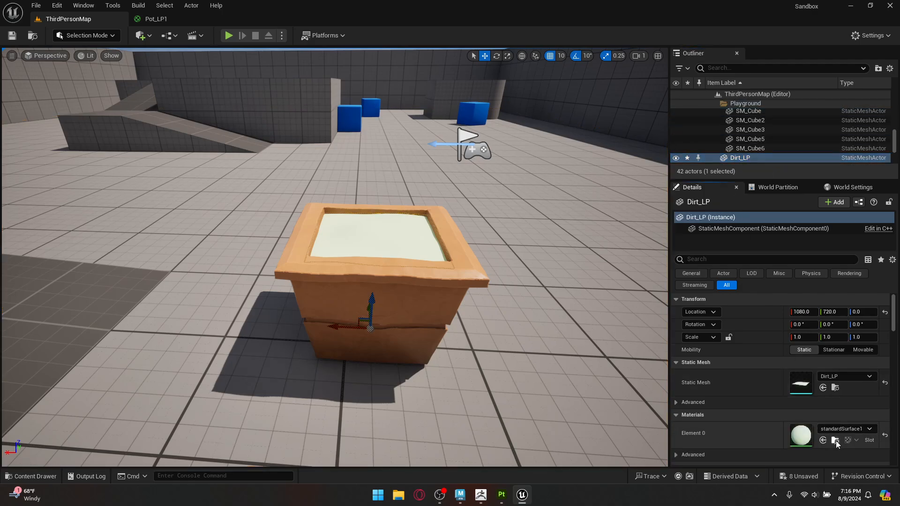
{"action": "left_click", "coordinate": [419, 349]}
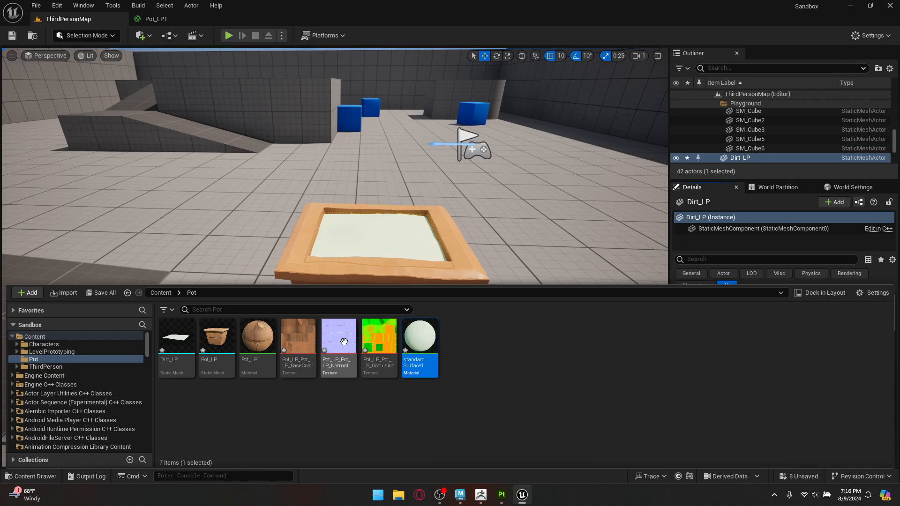
{"action": "double_click", "coordinate": [418, 341]}
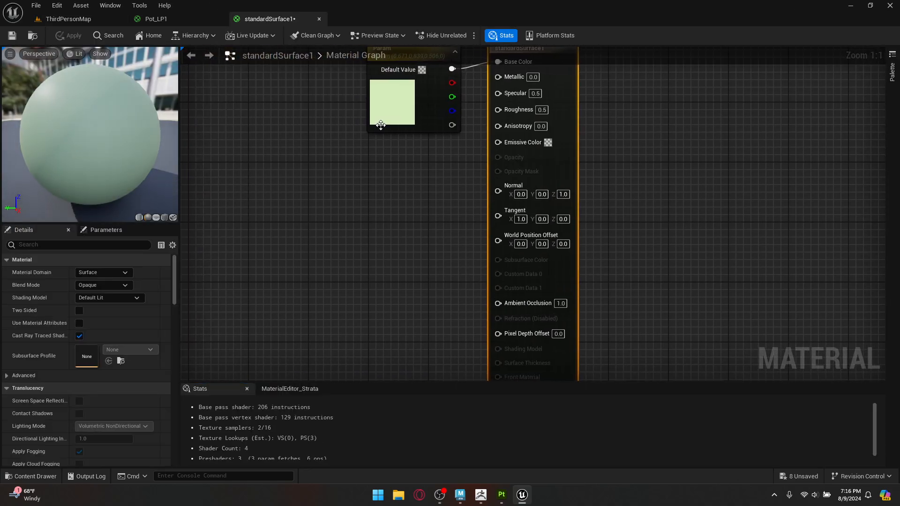
{"action": "left_click", "coordinate": [376, 125]}
{"action": "key", "text": "Delete"}
Import all three dirt textures from the Desktop's Pot/Dirt_Textures folder into the Pot content folder
{"action": "left_click", "coordinate": [31, 477]}
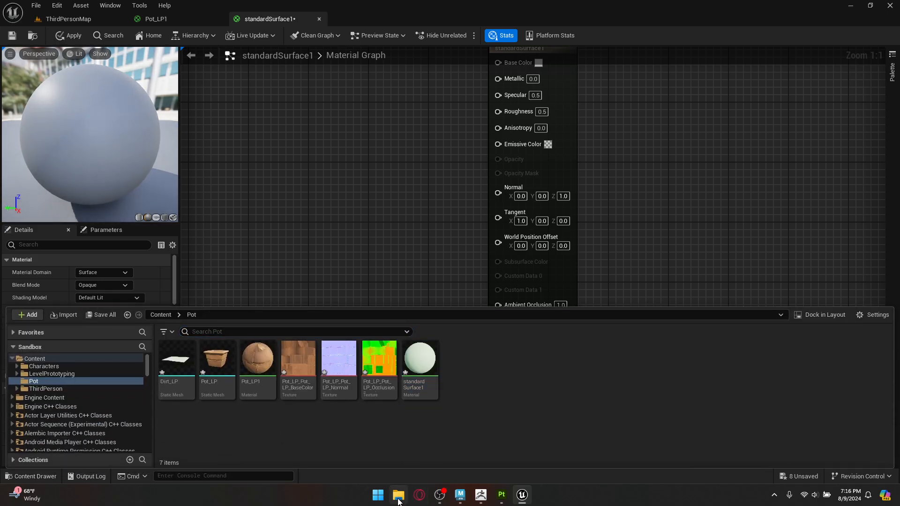
{"action": "right_click", "coordinate": [434, 432]}
{"action": "left_click", "coordinate": [487, 77]}
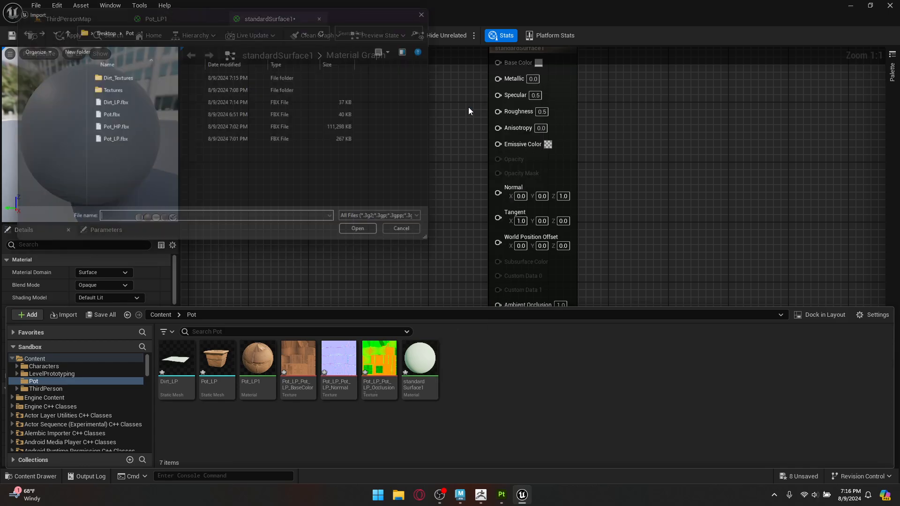
{"action": "double_click", "coordinate": [112, 76]}
{"action": "key", "text": "ctrl+a"}
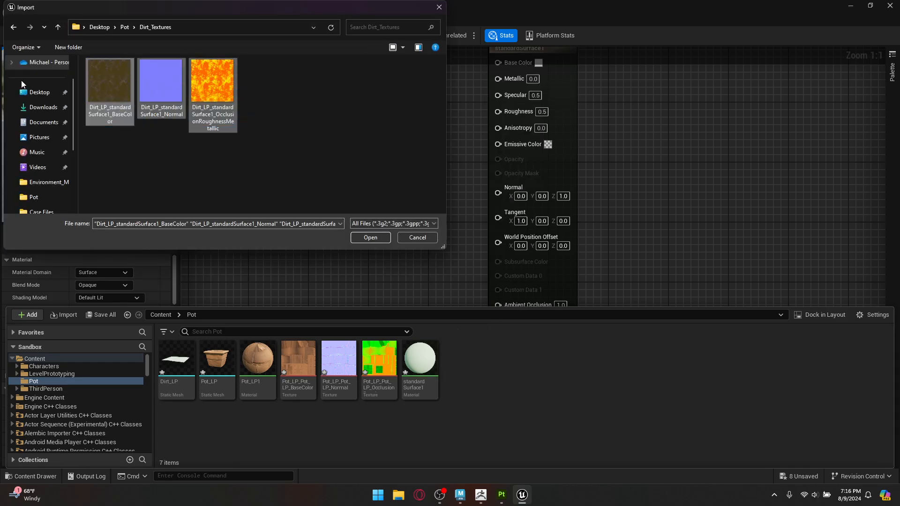
{"action": "left_click", "coordinate": [368, 238]}
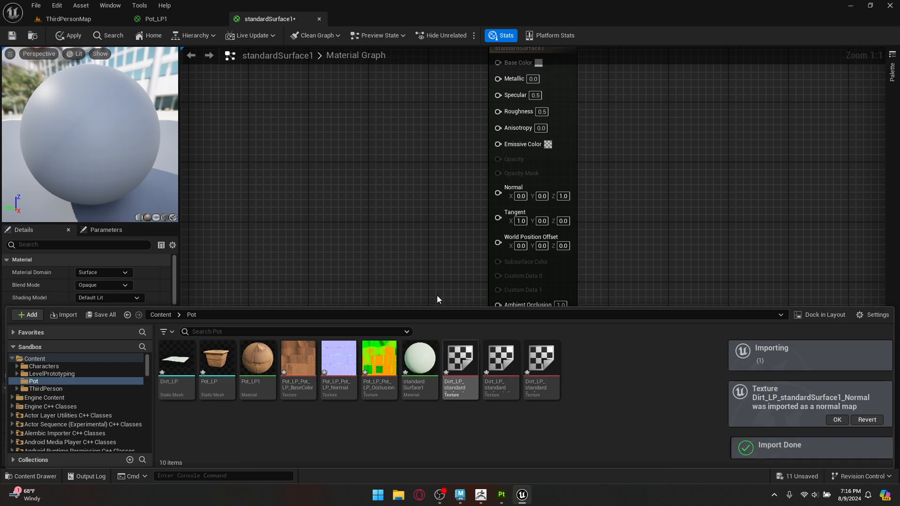
Add the three imported dirt textures to the material graph and connect the base colour texture's RGB output to Base Color
{"action": "left_click", "coordinate": [540, 375]}
{"action": "left_click", "coordinate": [468, 369], "text": "shift"}
{"action": "left_click_drag", "start_coordinate": [468, 369], "coordinate": [370, 190]}
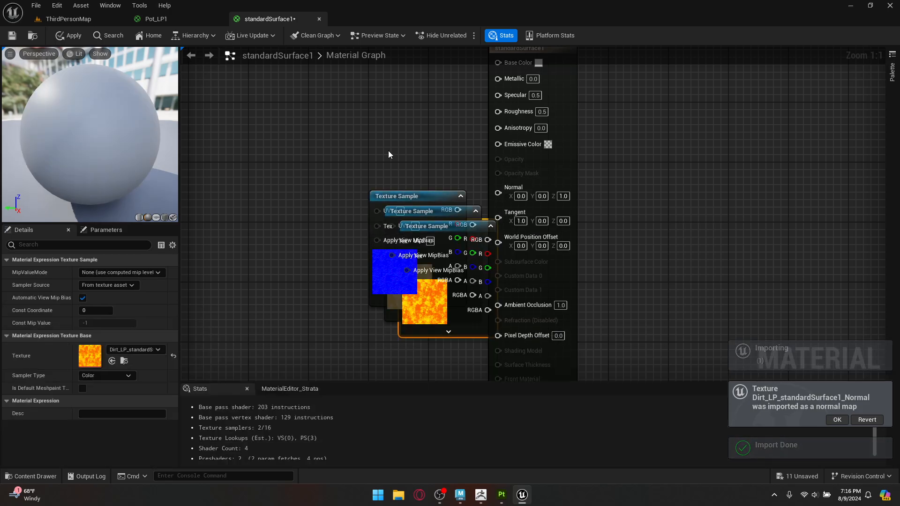
{"action": "right_click_drag", "start_coordinate": [374, 128], "coordinate": [373, 270]}
{"action": "left_click_drag", "start_coordinate": [385, 337], "coordinate": [248, 284]}
{"action": "right_click_drag", "start_coordinate": [412, 327], "coordinate": [403, 268]}
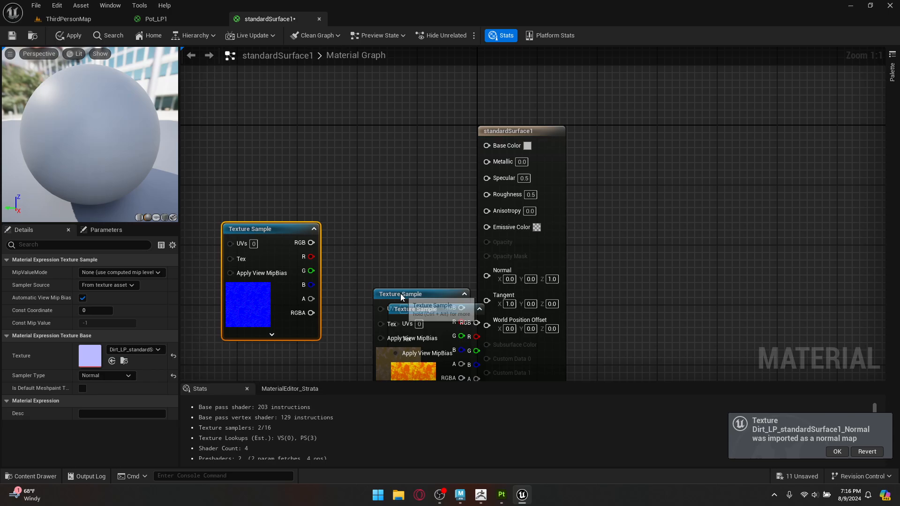
{"action": "left_click_drag", "start_coordinate": [407, 296], "coordinate": [506, 145]}
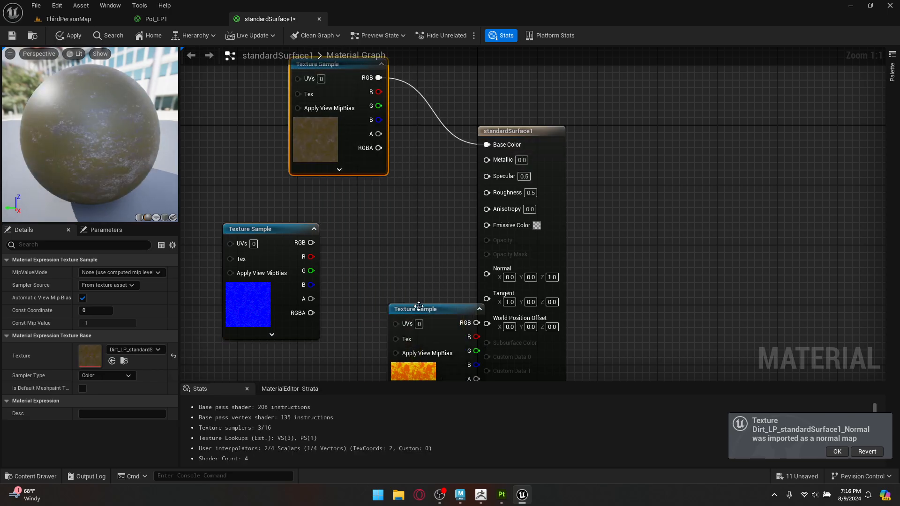
Arrange the remaining texture samples beside the material node and connect the normal map's RGB output to Normal
{"action": "left_click_drag", "start_coordinate": [422, 311], "coordinate": [322, 378]}
{"action": "left_click_drag", "start_coordinate": [311, 210], "coordinate": [360, 163]}
{"action": "right_click_drag", "start_coordinate": [372, 315], "coordinate": [400, 252]}
{"action": "left_click_drag", "start_coordinate": [369, 315], "coordinate": [362, 225]}
Connect the occlusion-roughness-metallic texture's red output to Ambient Occlusion, green to Roughness and blue to Metallic
{"action": "left_click_drag", "start_coordinate": [398, 251], "coordinate": [515, 280]}
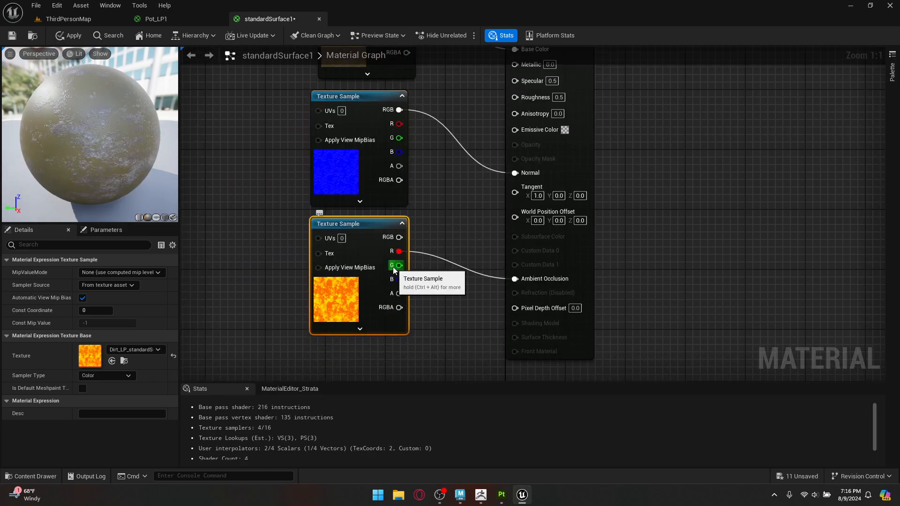
{"action": "left_click_drag", "start_coordinate": [399, 265], "coordinate": [533, 97]}
{"action": "right_click_drag", "start_coordinate": [532, 67], "coordinate": [525, 132]}
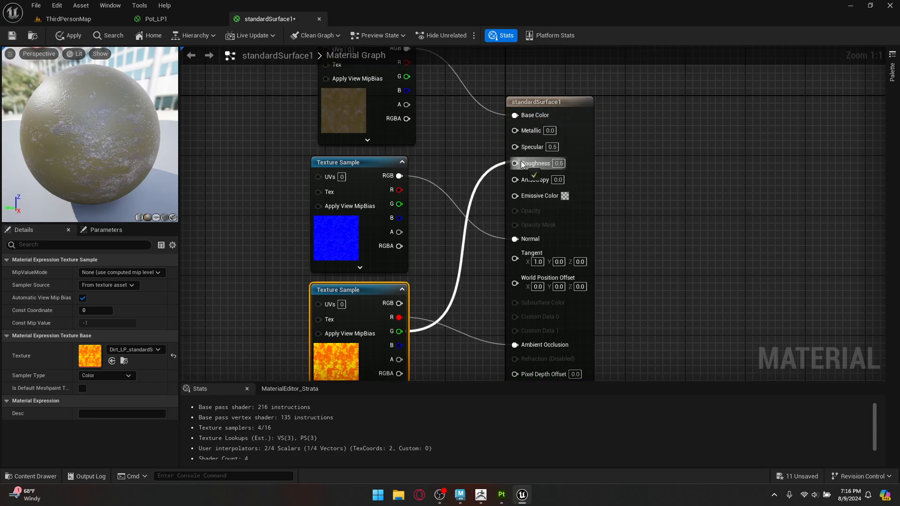
{"action": "left_click_drag", "start_coordinate": [399, 345], "coordinate": [515, 131]}
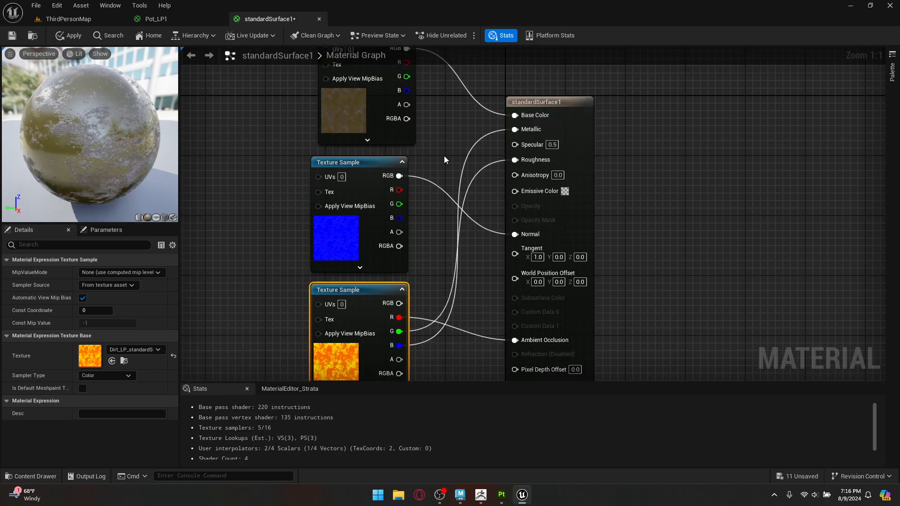
Save the standardSurface1 material and return to the ThirdPersonMap level
{"action": "right_click_drag", "start_coordinate": [444, 155], "coordinate": [484, 88]}
{"action": "left_click", "coordinate": [15, 36]}
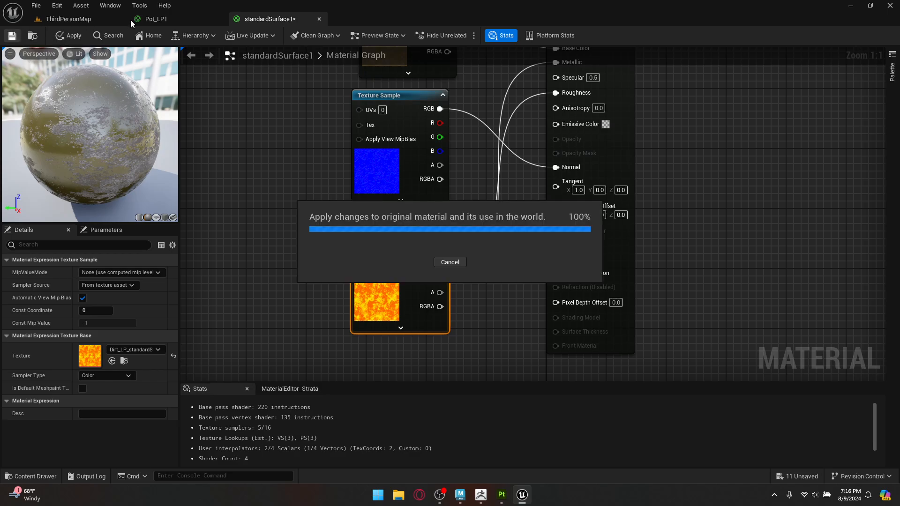
{"action": "left_click", "coordinate": [88, 19]}
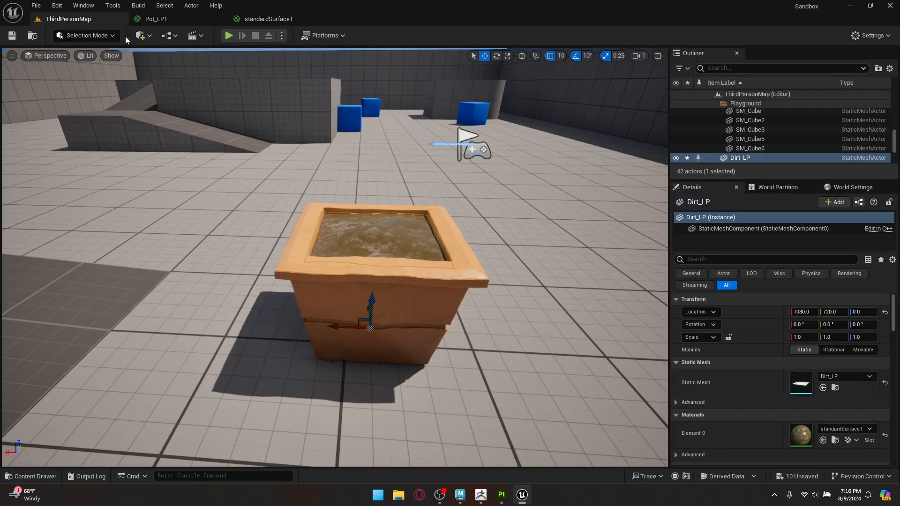
Deselect the dirt mesh and examine the textured dirt inside the pot from several sides
{"action": "mouse_move", "coordinate": [423, 218]}
{"action": "right_mouse_down"}
{"action": "mouse_move", "coordinate": [474, 219]}
{"action": "mouse_move", "coordinate": [549, 187]}
{"action": "mouse_move", "coordinate": [525, 249]}
{"action": "mouse_move", "coordinate": [418, 222]}
{"action": "right_mouse_up"}
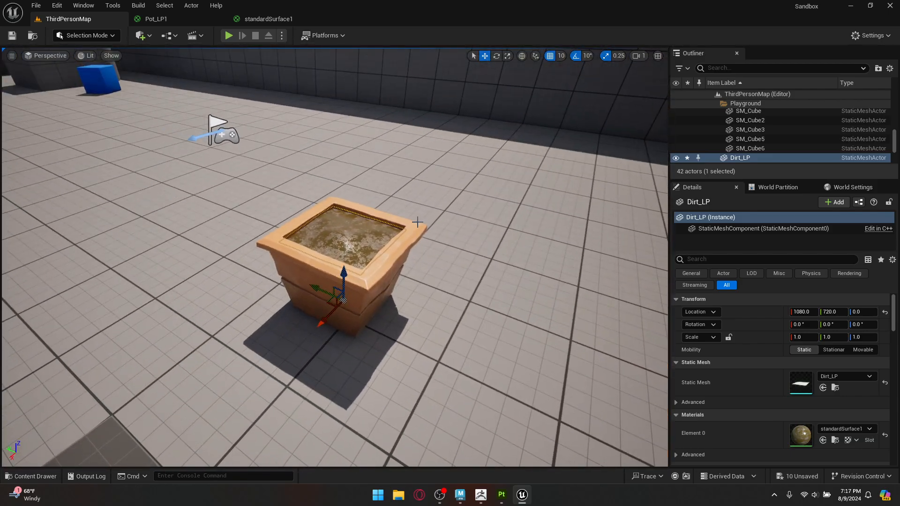
{"action": "key", "text": "Escape"}
{"action": "right_click_drag", "start_coordinate": [383, 248], "coordinate": [399, 239]}
{"action": "key", "text": "s"}
{"action": "key", "text": "w"}
{"action": "key", "text": "a"}
{"action": "key", "text": "w"}
{"action": "key", "text": "s"}
{"action": "key", "text": "d"}
{"action": "key", "text": "a"}
{"action": "key", "text": "w"}
{"action": "key", "text": "s"}
{"action": "key", "text": "w"}
{"action": "key", "text": "e"}
{"action": "key", "text": "s"}
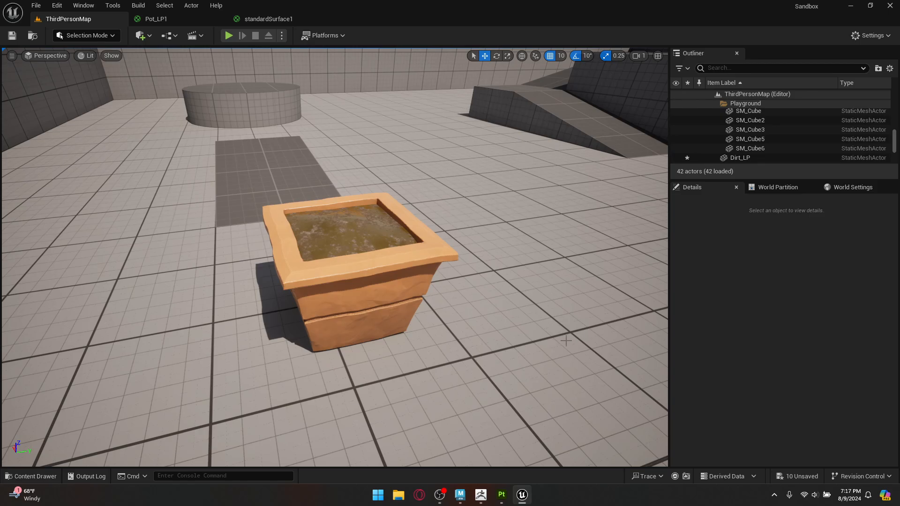
Create an Actor Blueprint class named BP_Planter in the Pot content folder and open it
{"action": "left_click", "coordinate": [62, 478]}
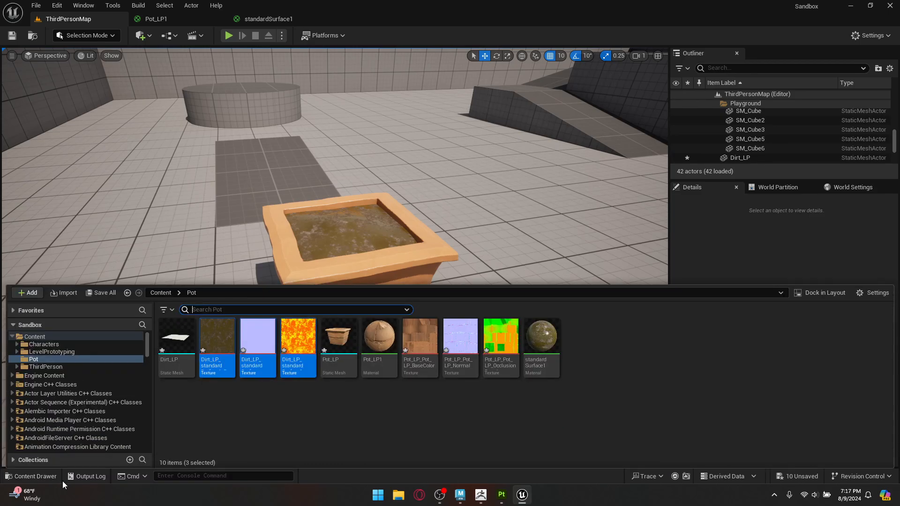
{"action": "right_click", "coordinate": [307, 397]}
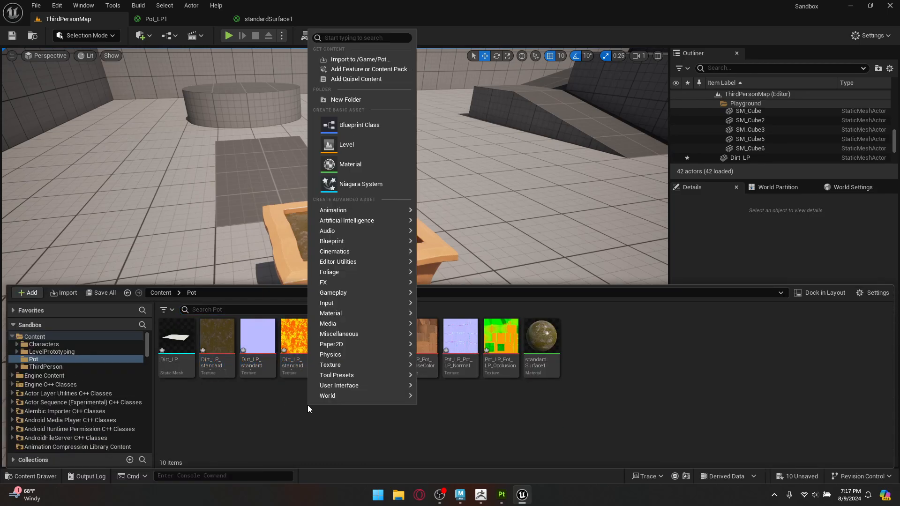
{"action": "left_click", "coordinate": [343, 123]}
{"action": "left_click", "coordinate": [352, 177]}
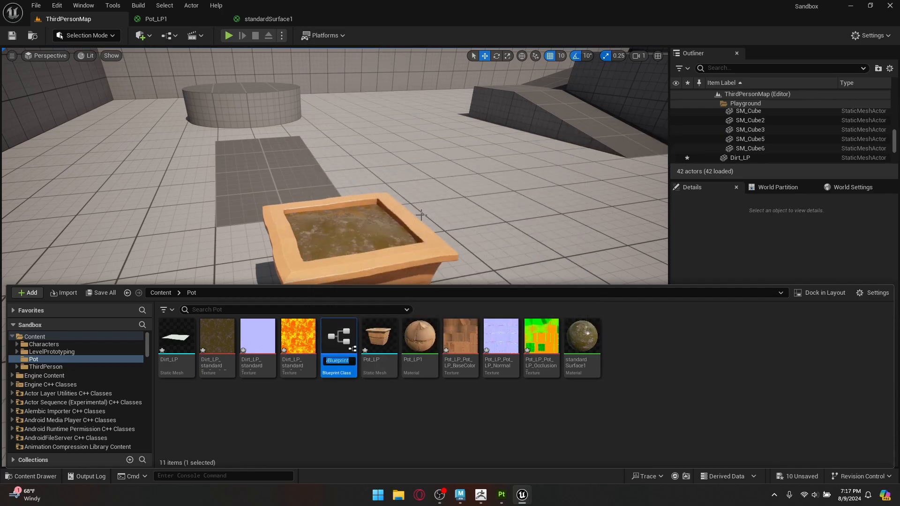
{"action": "type", "text": "BP_Planter"}
{"action": "key", "text": "Return"}
{"action": "double_click", "coordinate": [178, 340]}
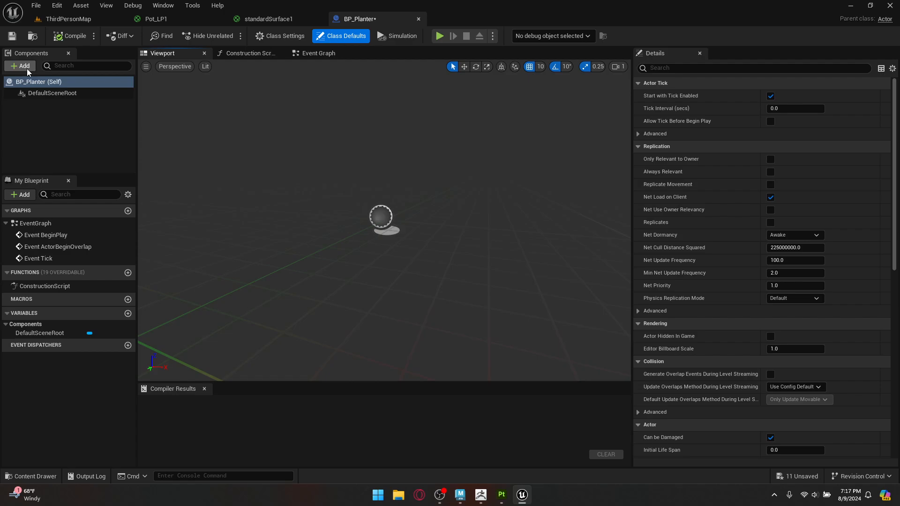
{"action": "left_click", "coordinate": [27, 68]}
{"action": "type", "text": "sta"}
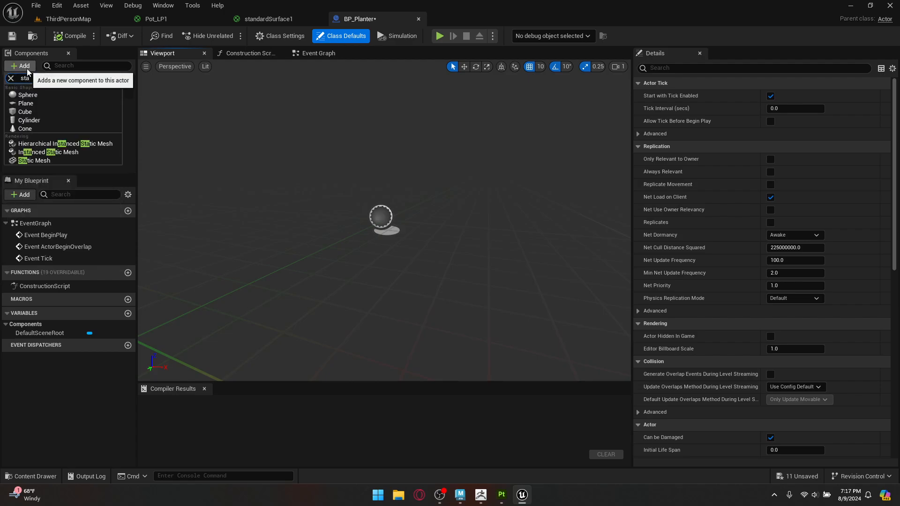
{"action": "left_click", "coordinate": [17, 152]}
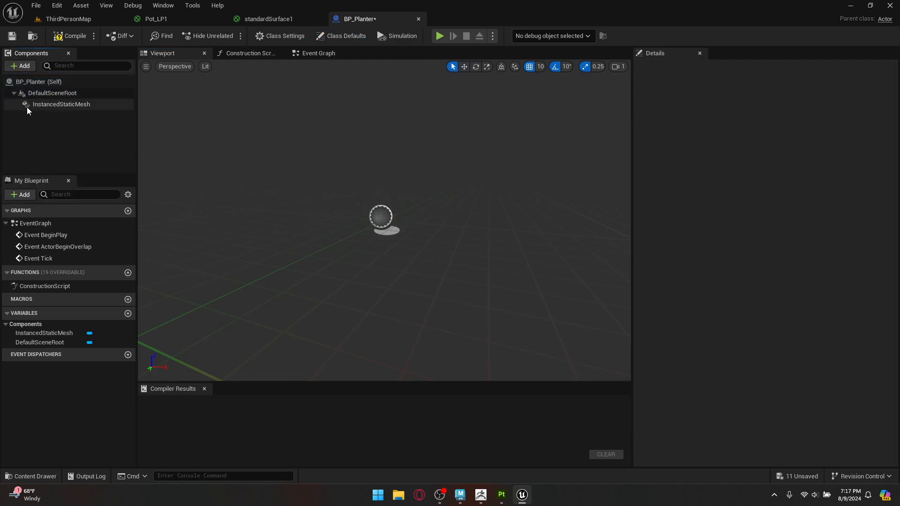
{"action": "left_click", "coordinate": [27, 106]}
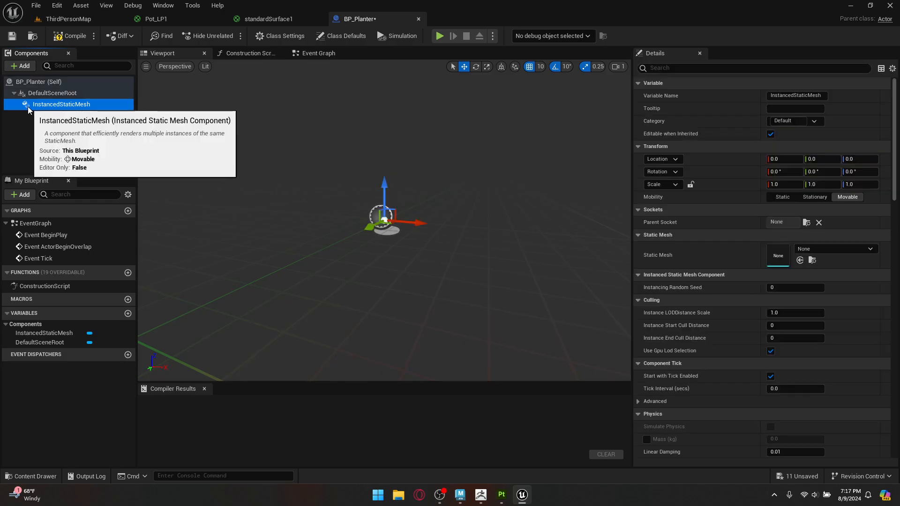
{"action": "key", "text": "Delete"}
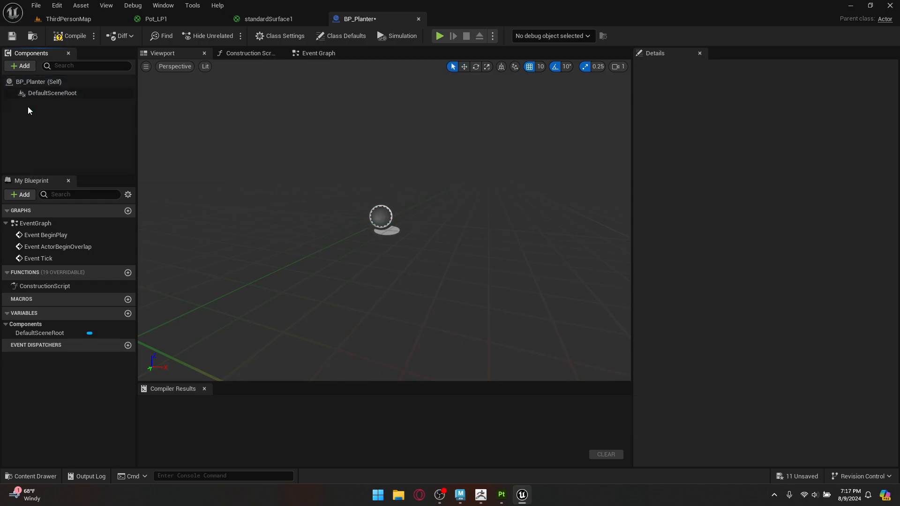
Add a Static Mesh component under the Blueprint's default scene root and duplicate it
{"action": "left_click", "coordinate": [22, 66]}
{"action": "type", "text": "st"}
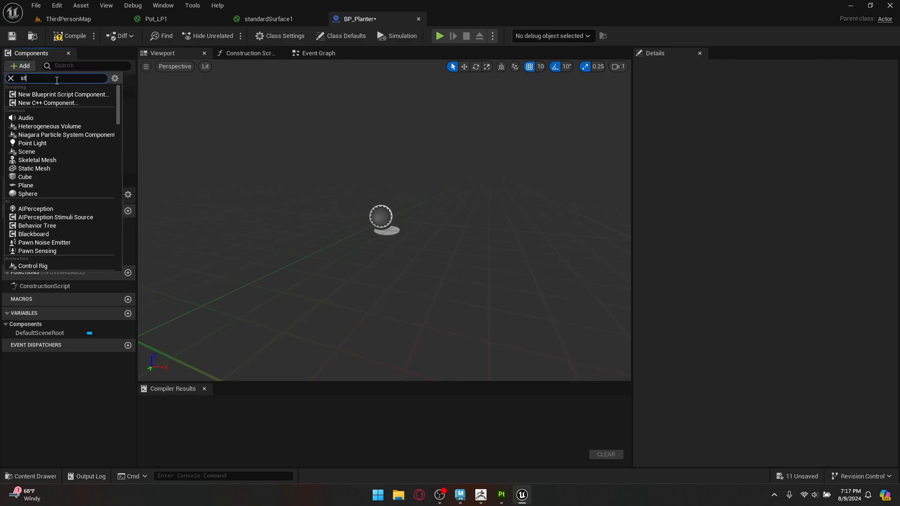
{"action": "type", "text": "at"}
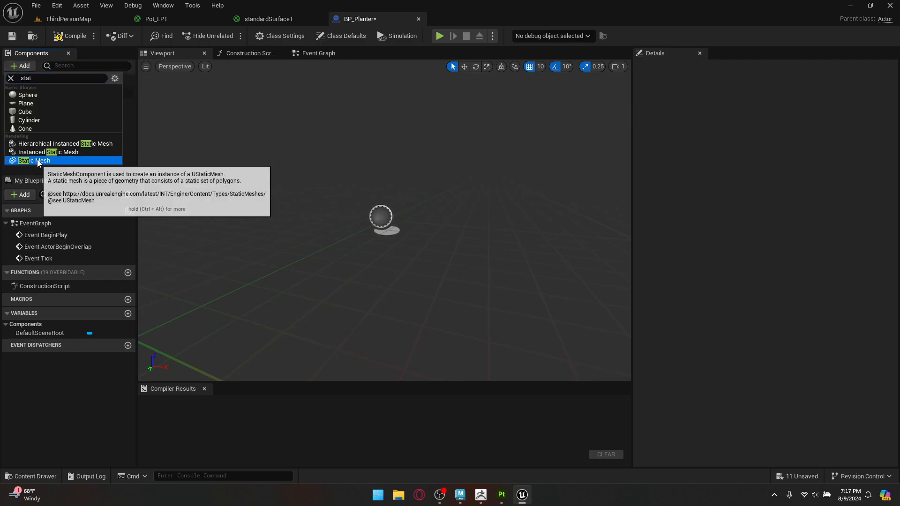
{"action": "left_click", "coordinate": [38, 160]}
{"action": "left_click", "coordinate": [36, 118]}
{"action": "left_click", "coordinate": [34, 108]}
{"action": "key", "text": "ctrl+f"}
{"action": "left_click", "coordinate": [52, 119]}
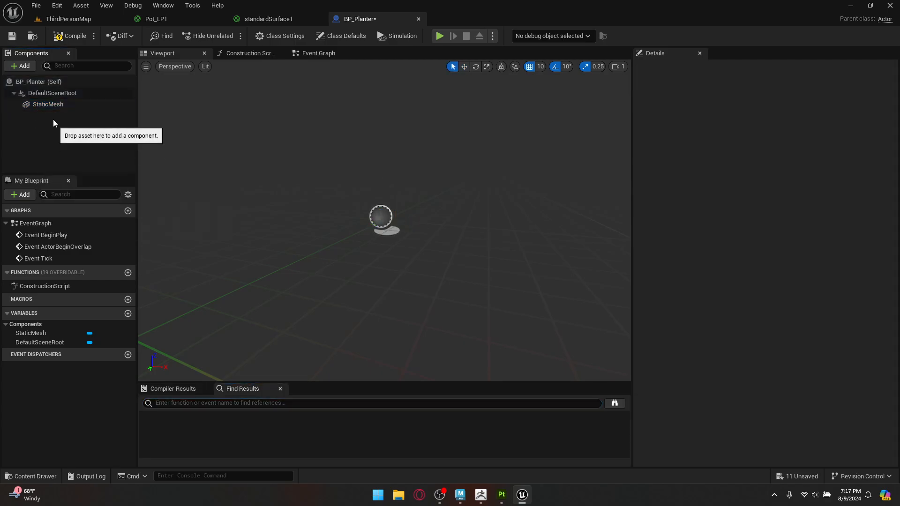
{"action": "left_click", "coordinate": [47, 104]}
{"action": "key", "text": "ctrl+d"}
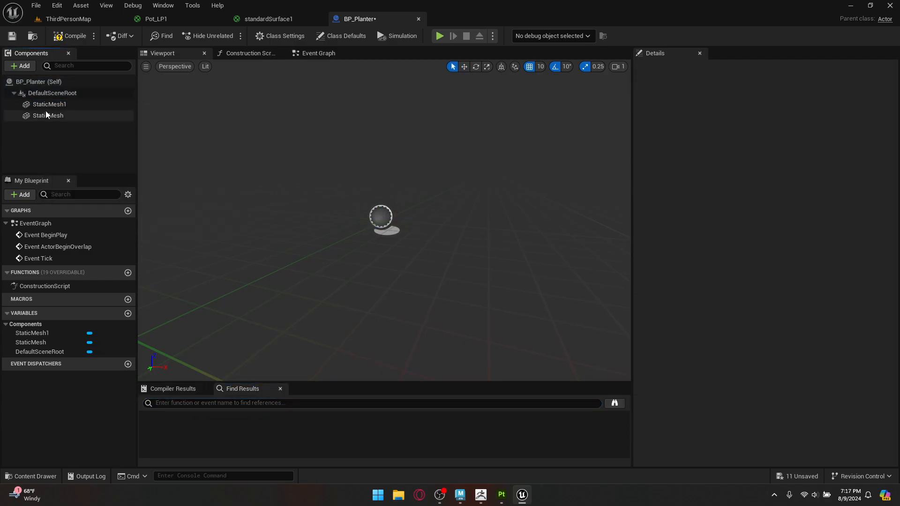
Rename the StaticMesh1 component to Dirt and the StaticMesh component to Pot
{"action": "key", "text": "F2"}
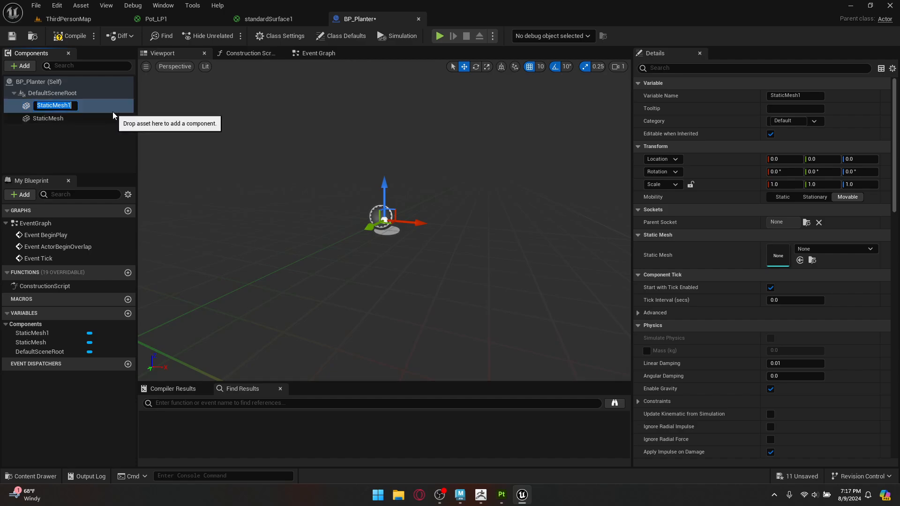
{"action": "type", "text": "DD"}
{"action": "key", "text": "BackSpace"}
{"action": "type", "text": "irt"}
{"action": "key", "text": "Return"}
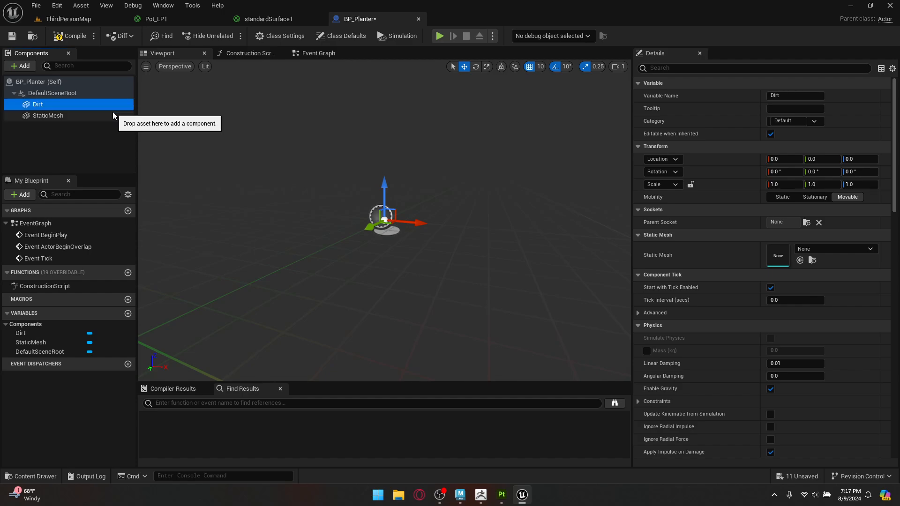
{"action": "left_click", "coordinate": [110, 116]}
{"action": "key", "text": "F2"}
{"action": "type", "text": "Pot"}
{"action": "key", "text": "Return"}
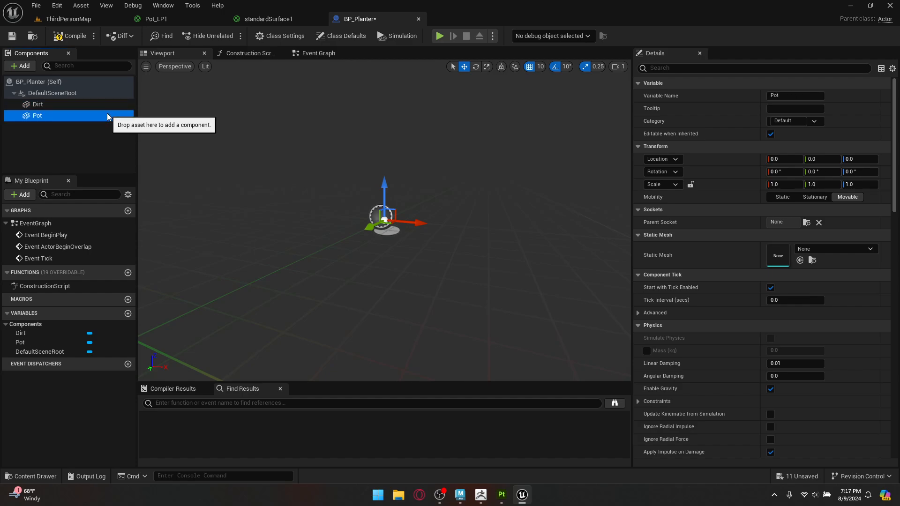
Assign the Pot_LP mesh to the Pot component and the Dirt_LP mesh to the Dirt component, and check the assembled planter
{"action": "left_click", "coordinate": [832, 249]}
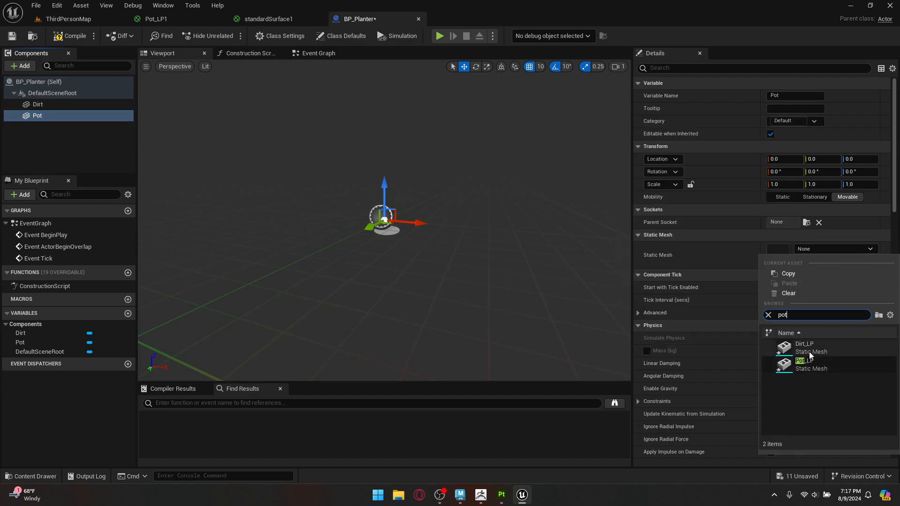
{"action": "left_click", "coordinate": [800, 361]}
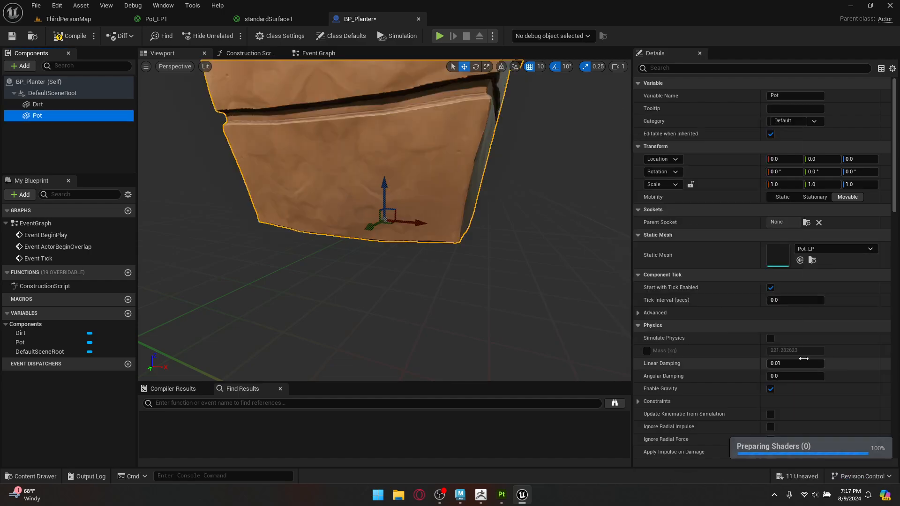
{"action": "left_click", "coordinate": [41, 105]}
{"action": "left_click", "coordinate": [807, 252]}
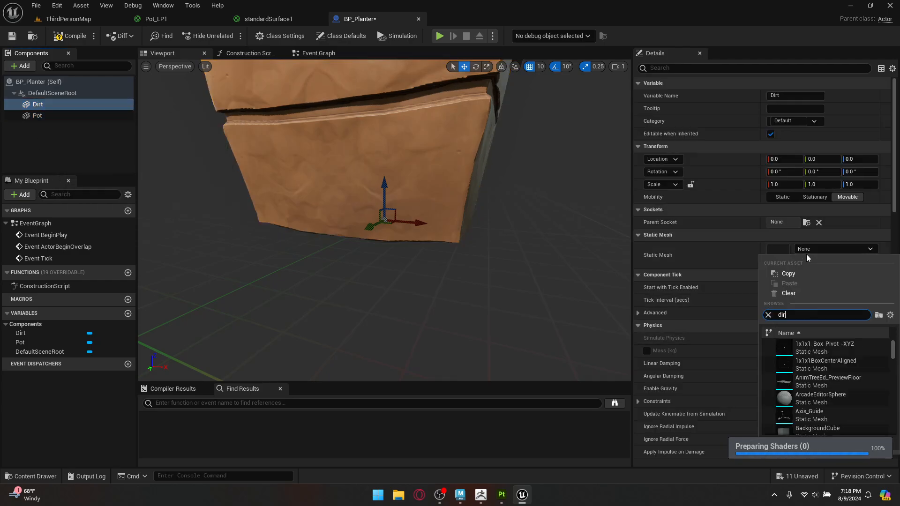
{"action": "left_click", "coordinate": [816, 347]}
{"action": "left_click", "coordinate": [83, 151]}
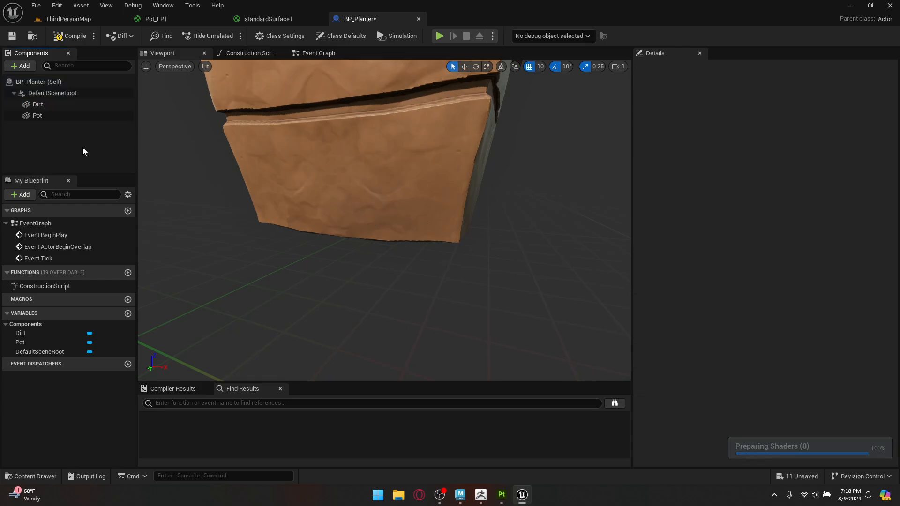
{"action": "right_click_drag", "start_coordinate": [341, 205], "coordinate": [335, 234]}
{"action": "key", "text": "w"}
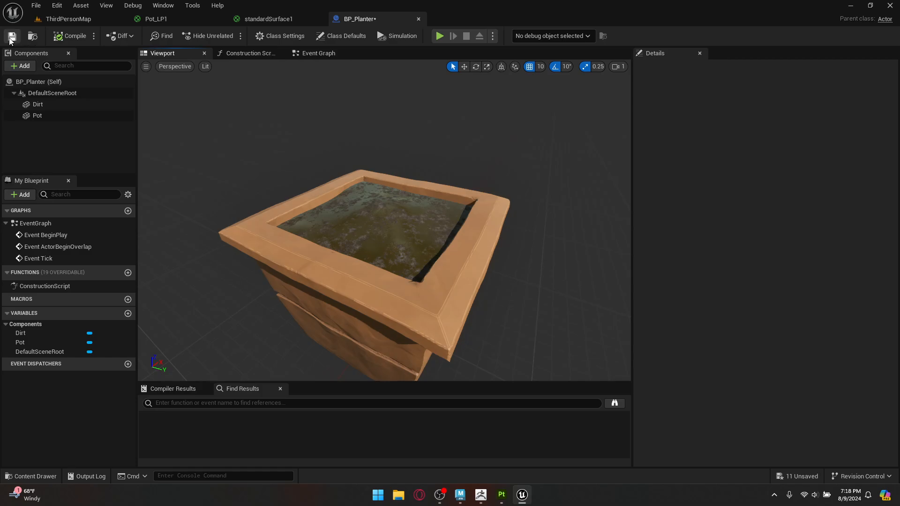
Return to the ThirdPersonMap level and place a BP_Planter instance beside the existing pot, at about X 1100, Y 930, Z 0
{"action": "left_click", "coordinate": [68, 18]}
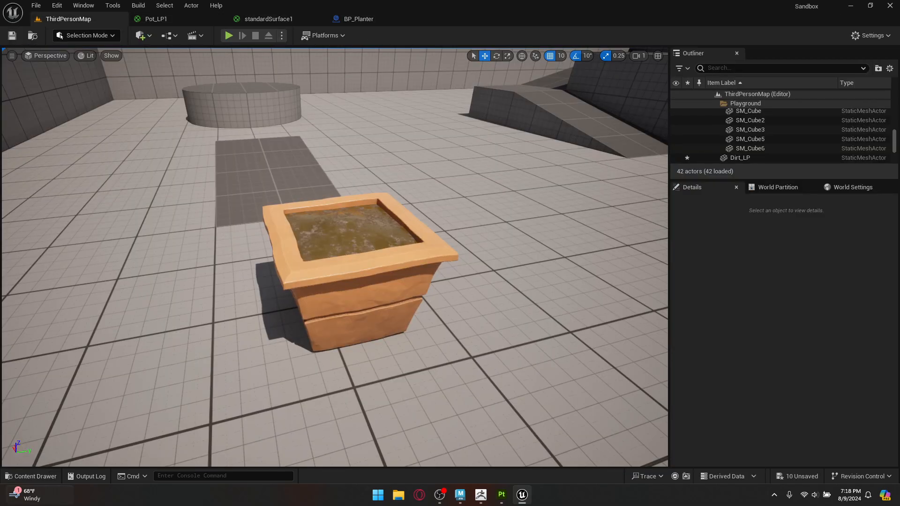
{"action": "left_click", "coordinate": [46, 474]}
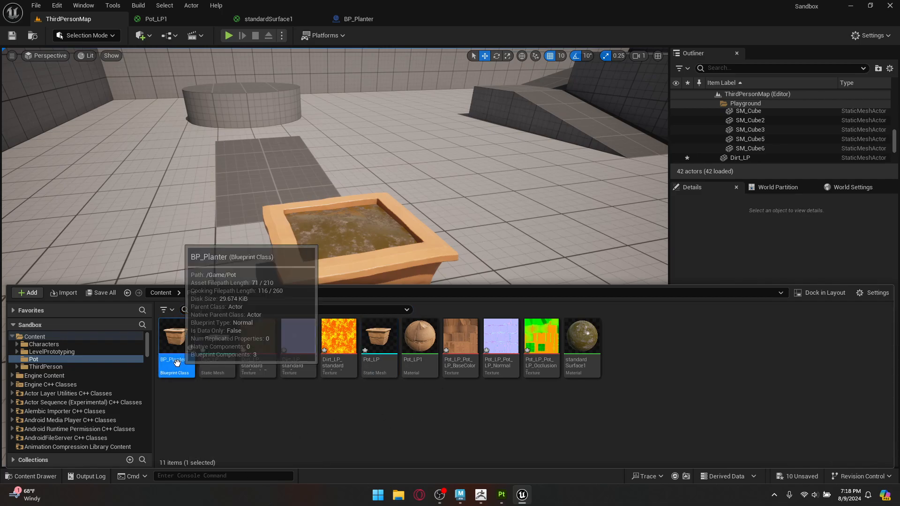
{"action": "left_click_drag", "start_coordinate": [176, 362], "coordinate": [497, 263]}
{"action": "scroll", "coordinate": [434, 239], "scroll_direction": "up", "scroll_amount": 3}
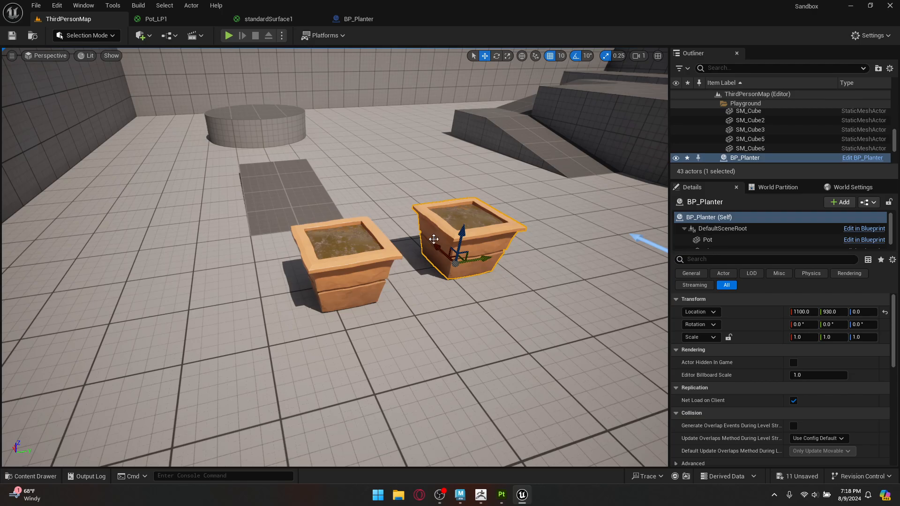
Duplicate the placed planter twice, putting the copies at about X 1100, Y 1070 and X 980, Y 990
{"action": "right_click_drag", "start_coordinate": [476, 287], "coordinate": [373, 277]}
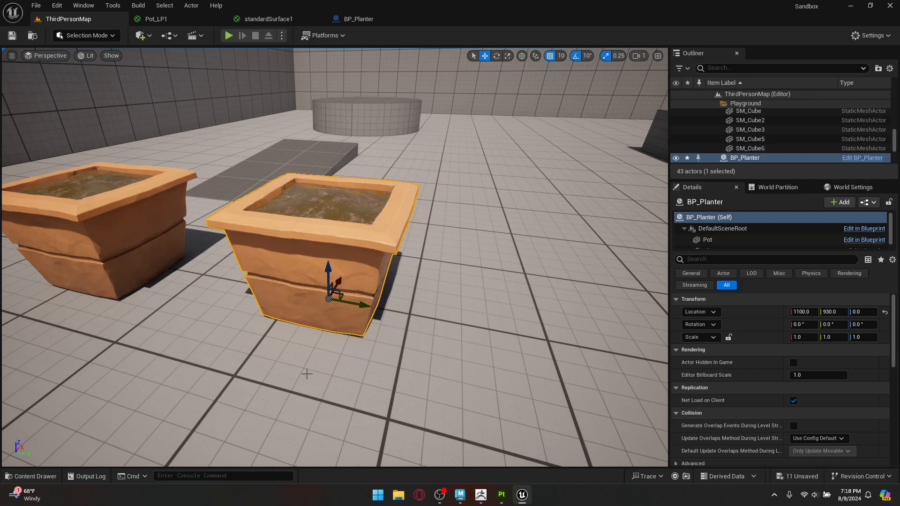
{"action": "left_click_drag", "start_coordinate": [359, 305], "coordinate": [546, 309], "text": "alt"}
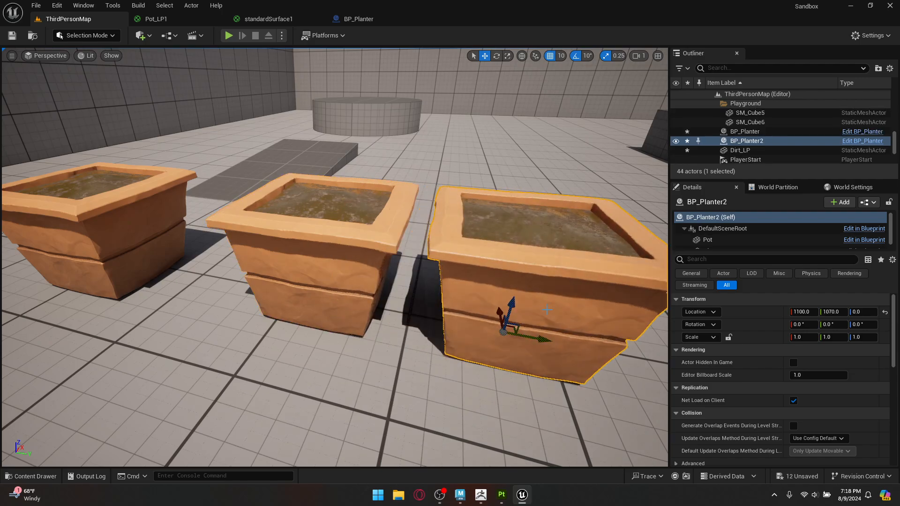
{"action": "left_click_drag", "start_coordinate": [493, 331], "coordinate": [400, 414], "text": "alt"}
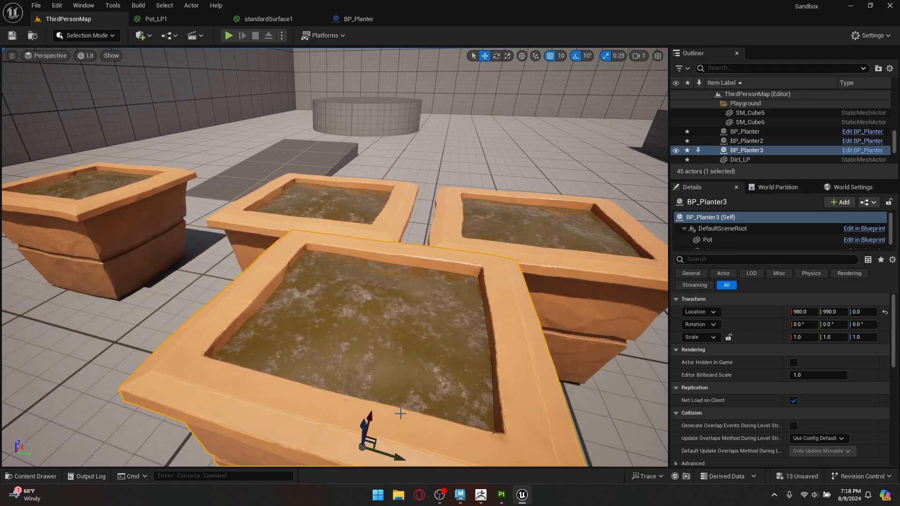
{"action": "right_click_drag", "start_coordinate": [416, 342], "coordinate": [416, 339]}
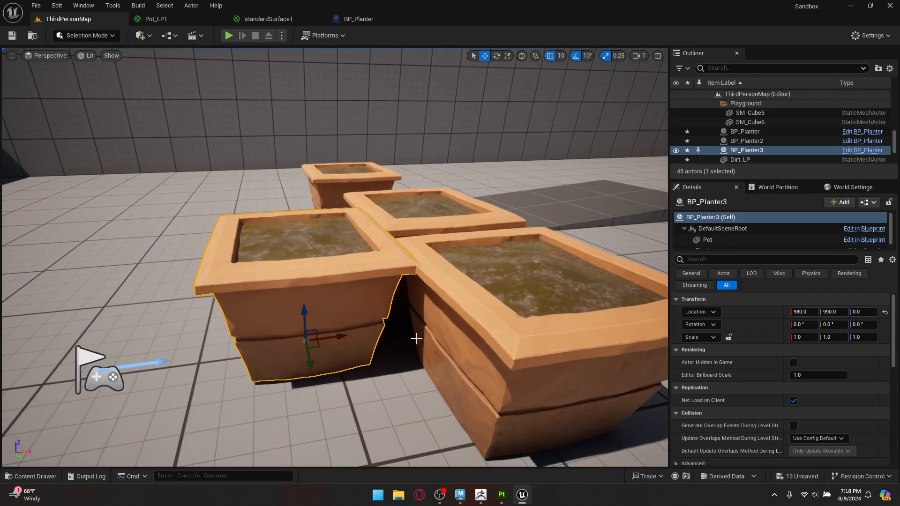